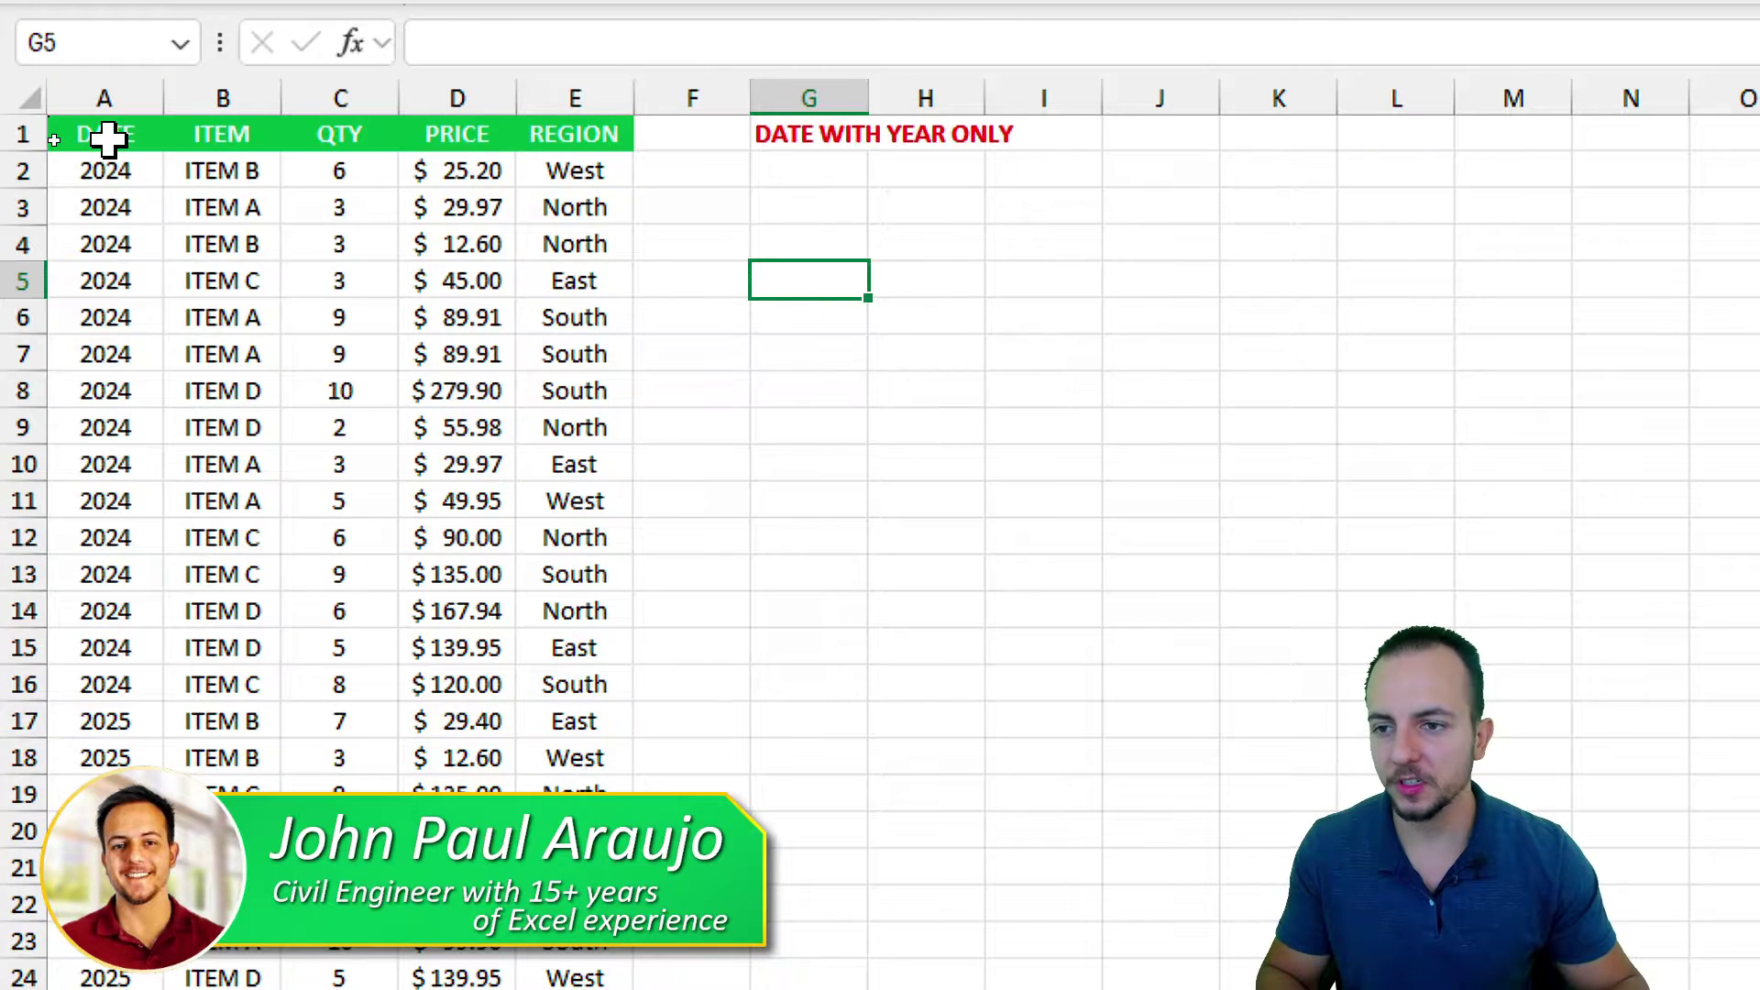
- Examine the date column format on each of the three example sheets
click(106, 129)
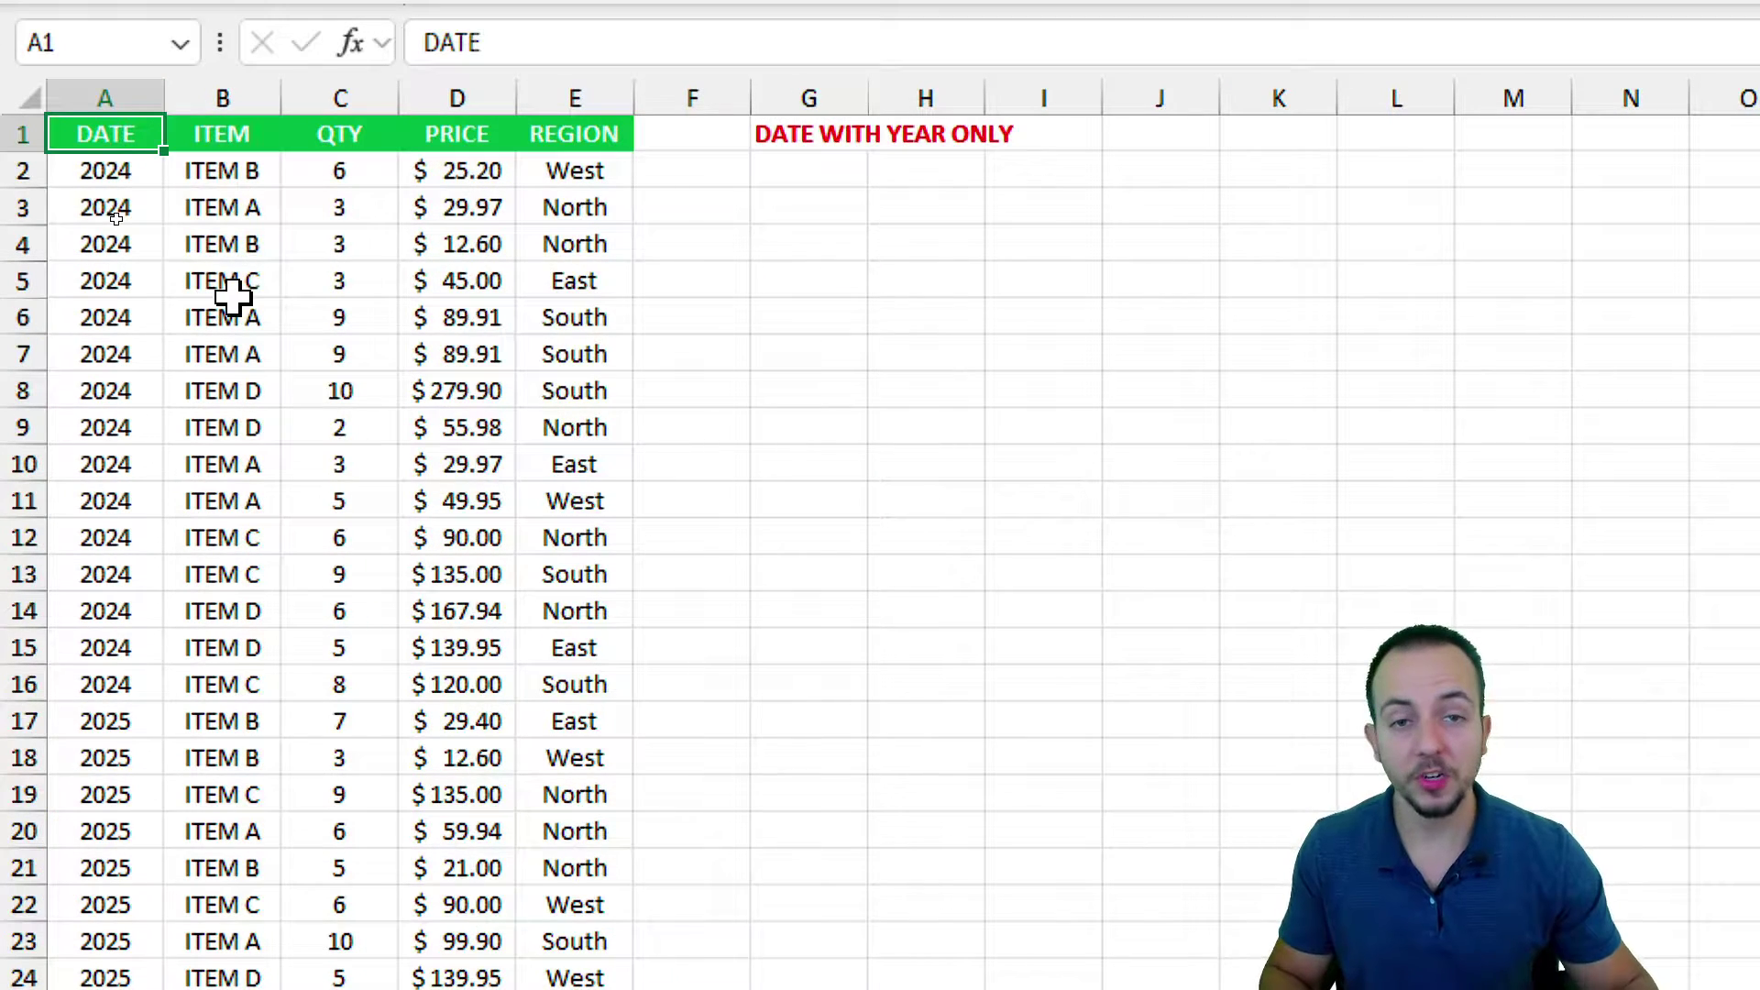
key(ctrl+shift+Down)
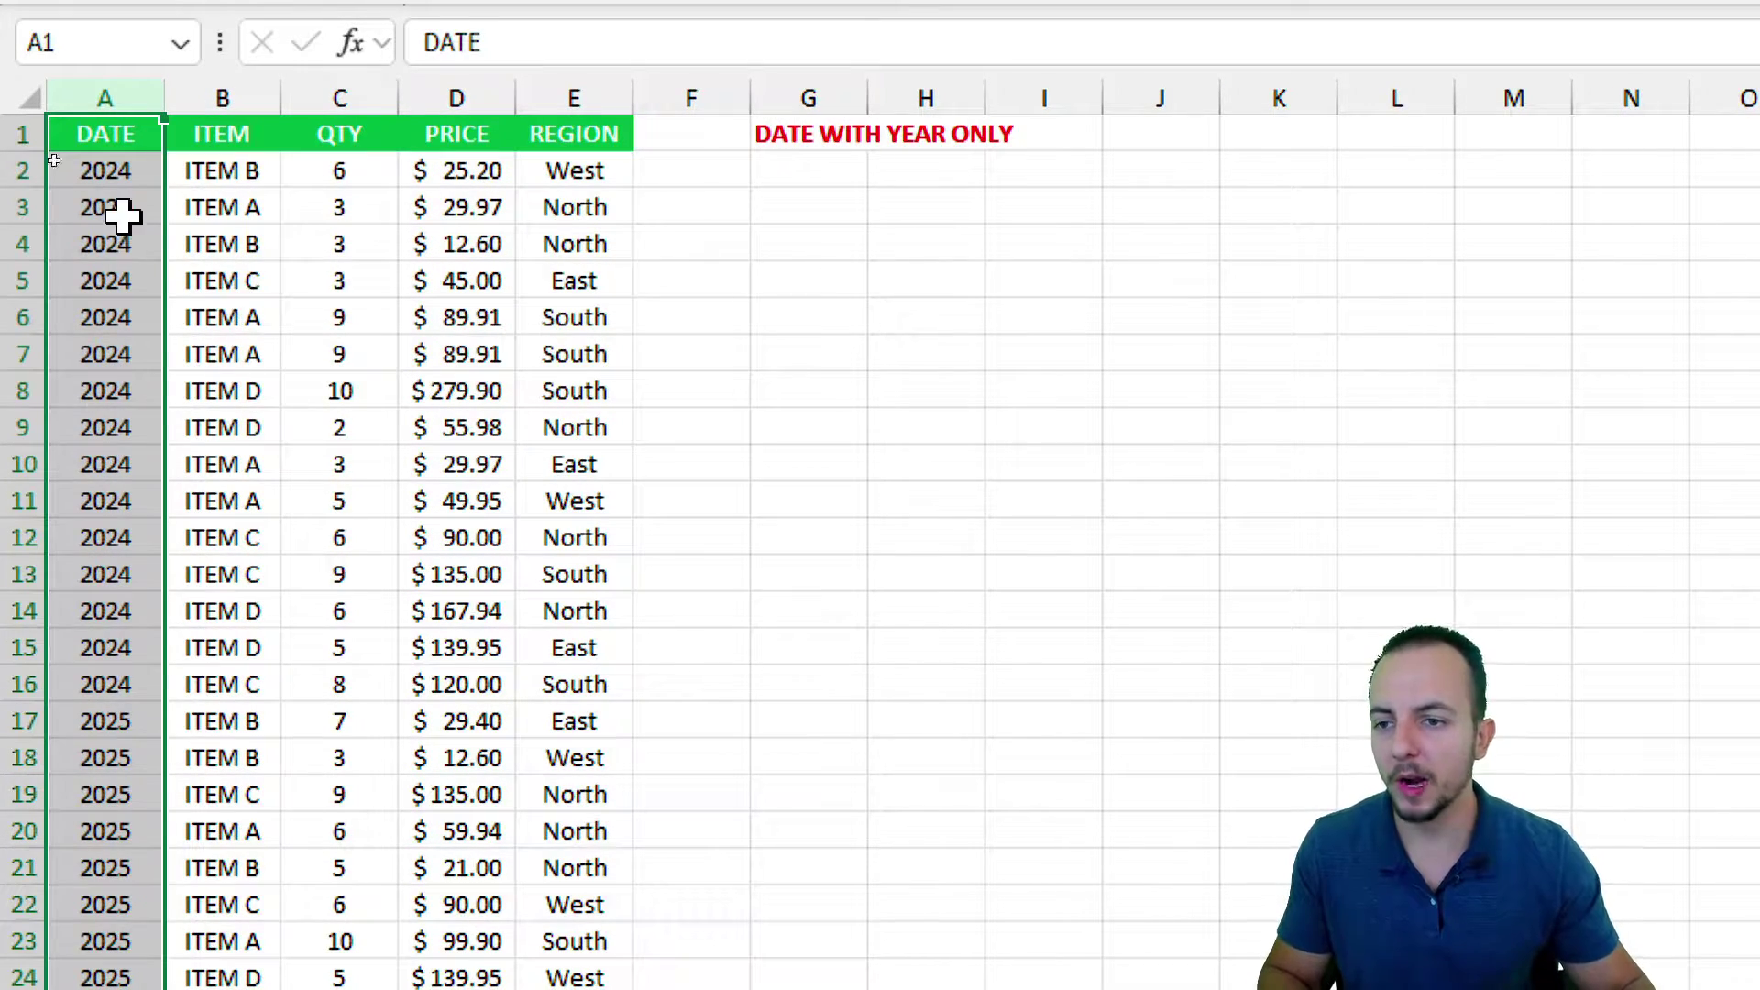
key(Down)
click(805, 279)
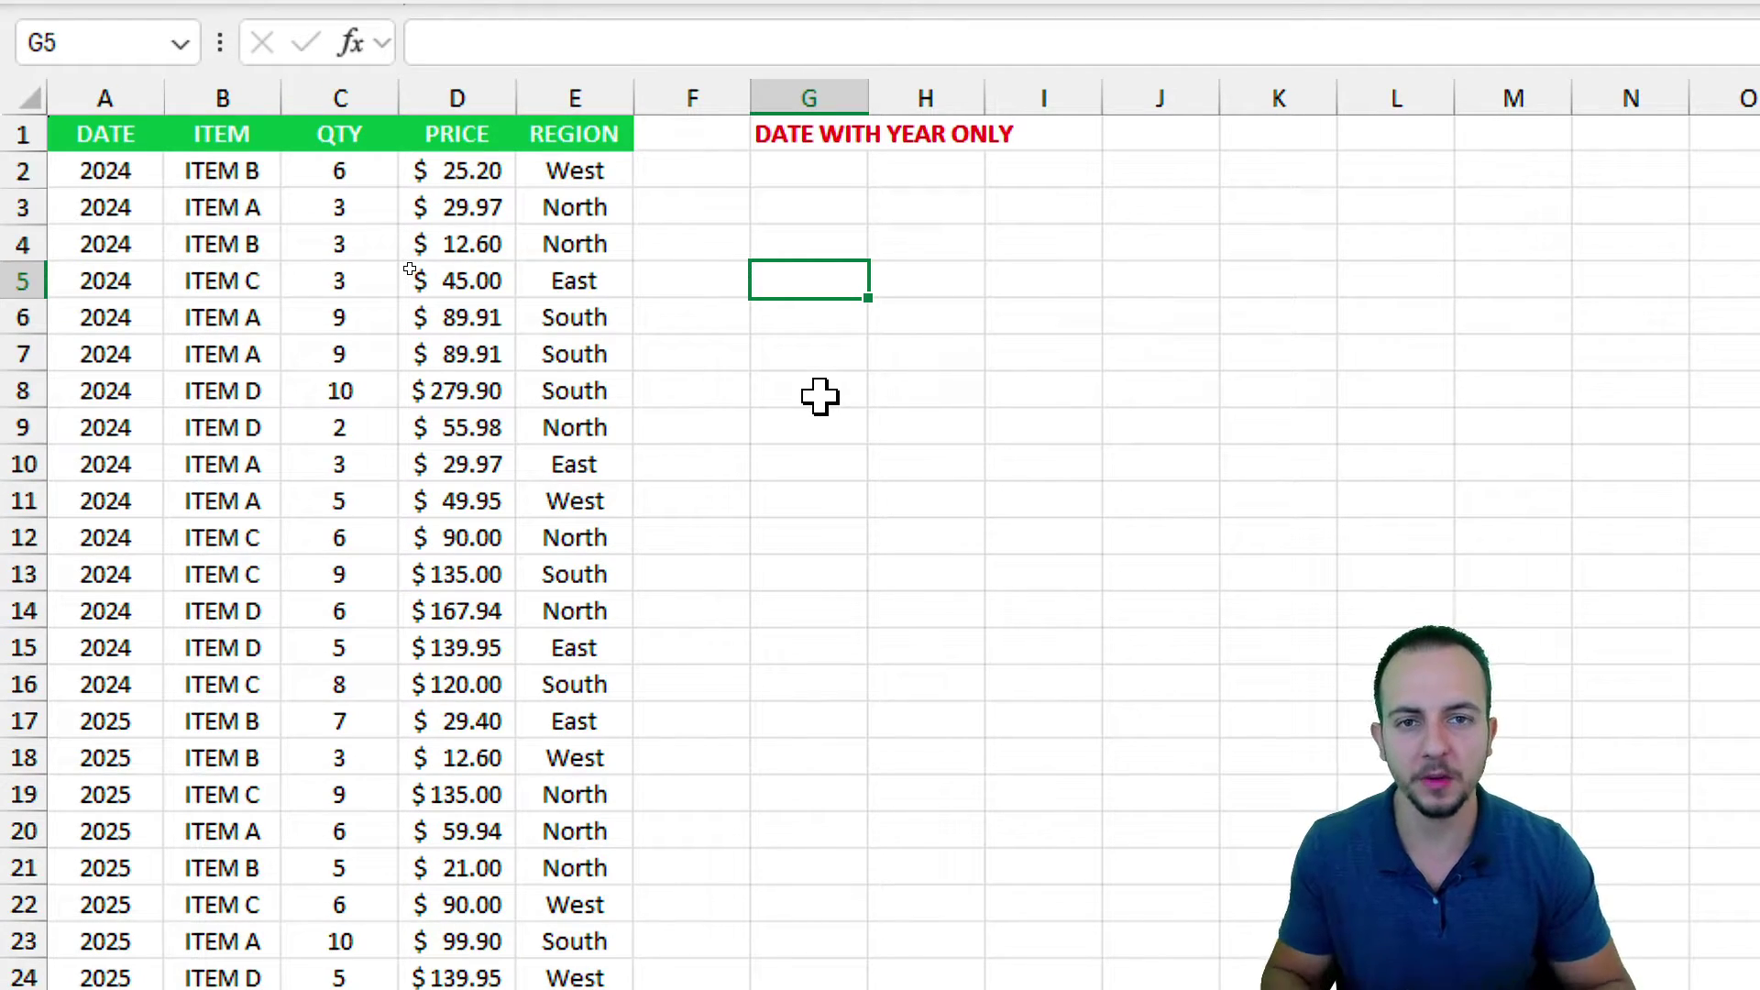
key(ctrl+Page_Down)
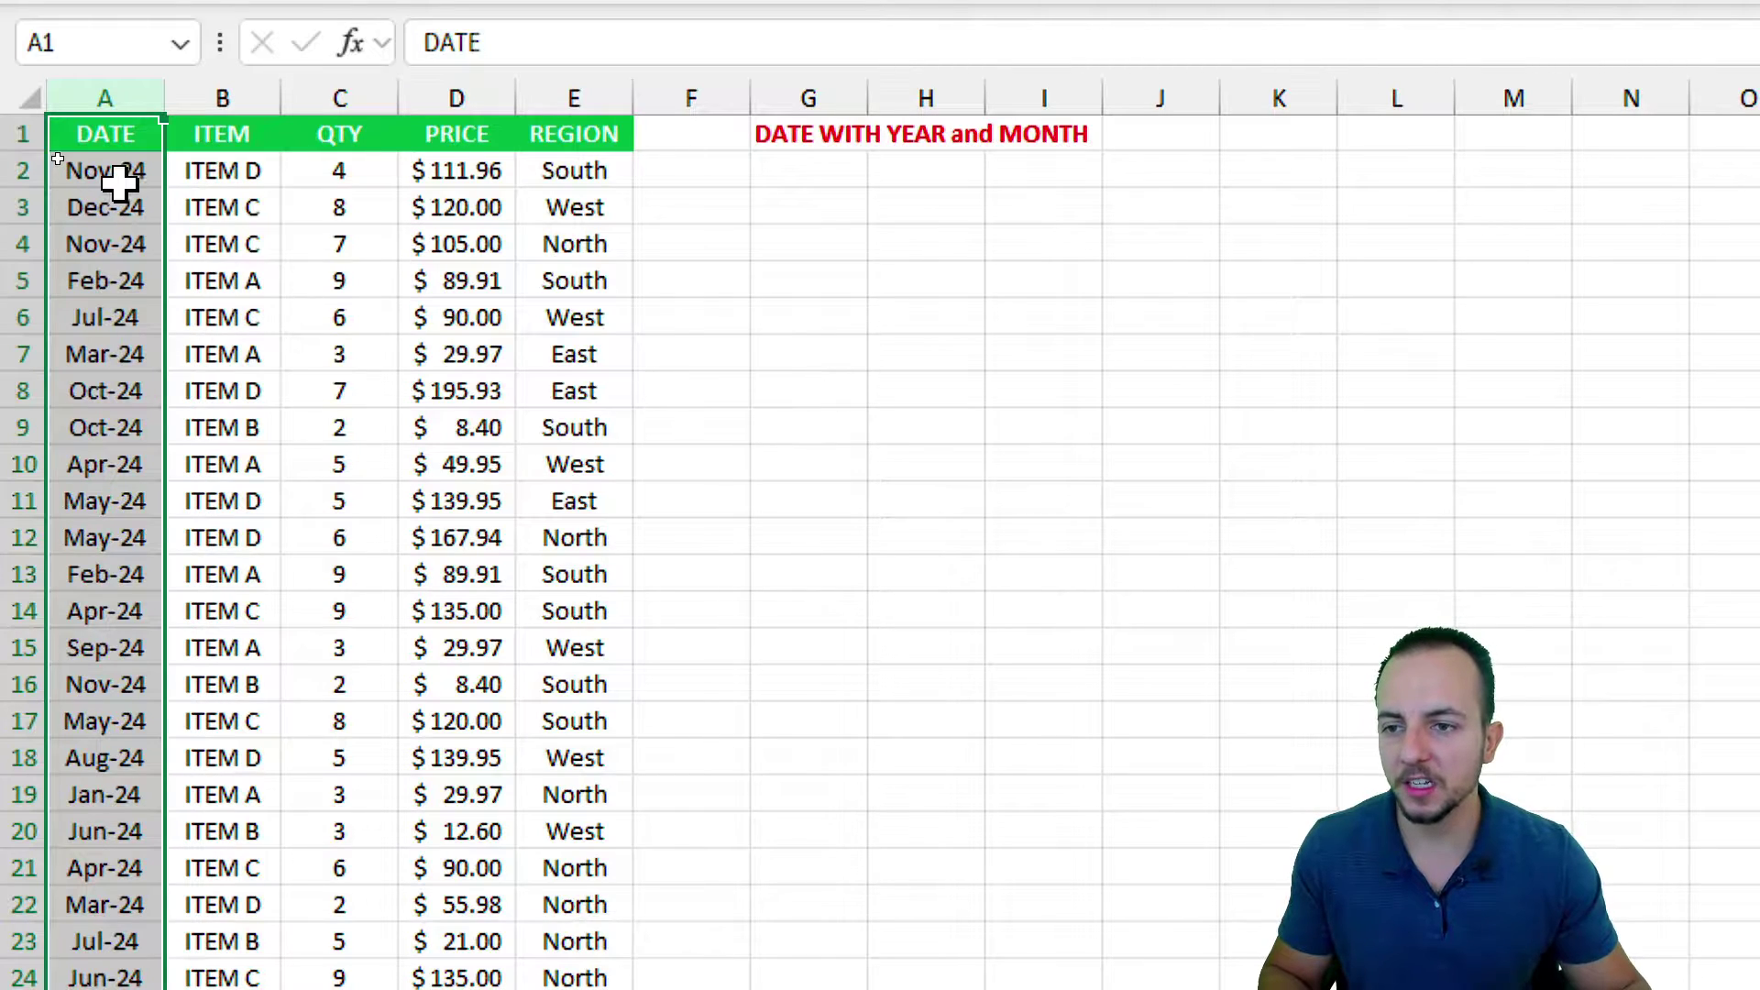
click(110, 129)
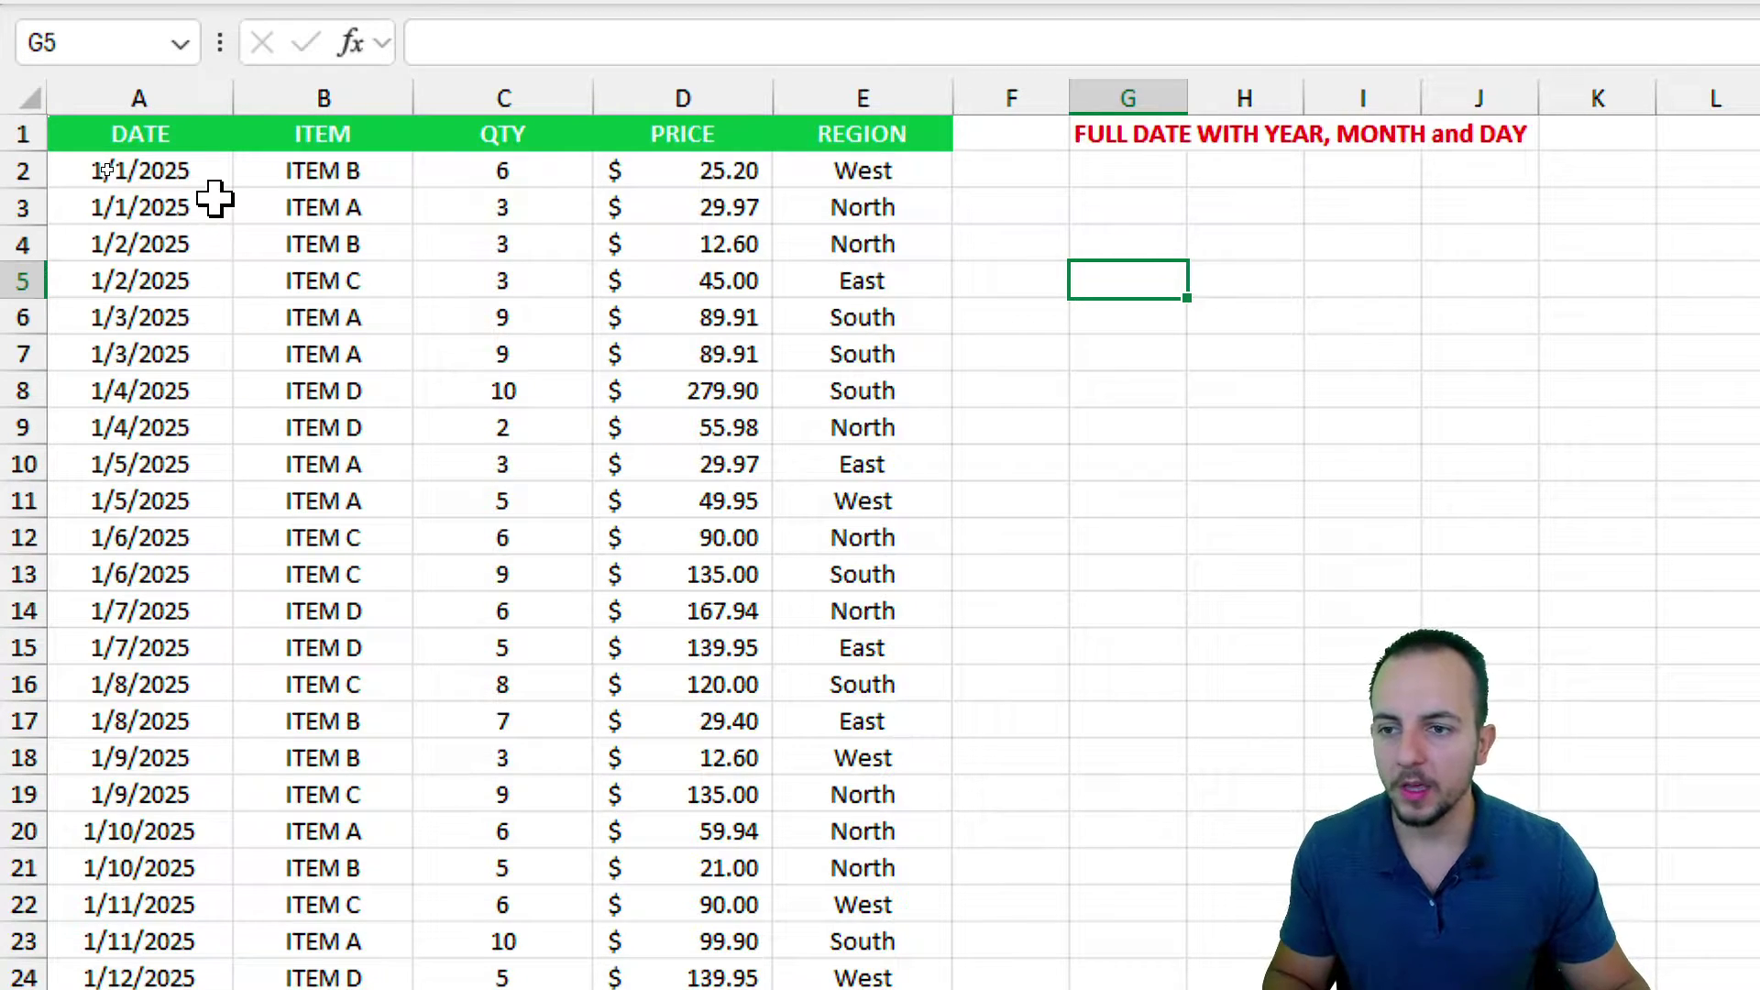
click(181, 147)
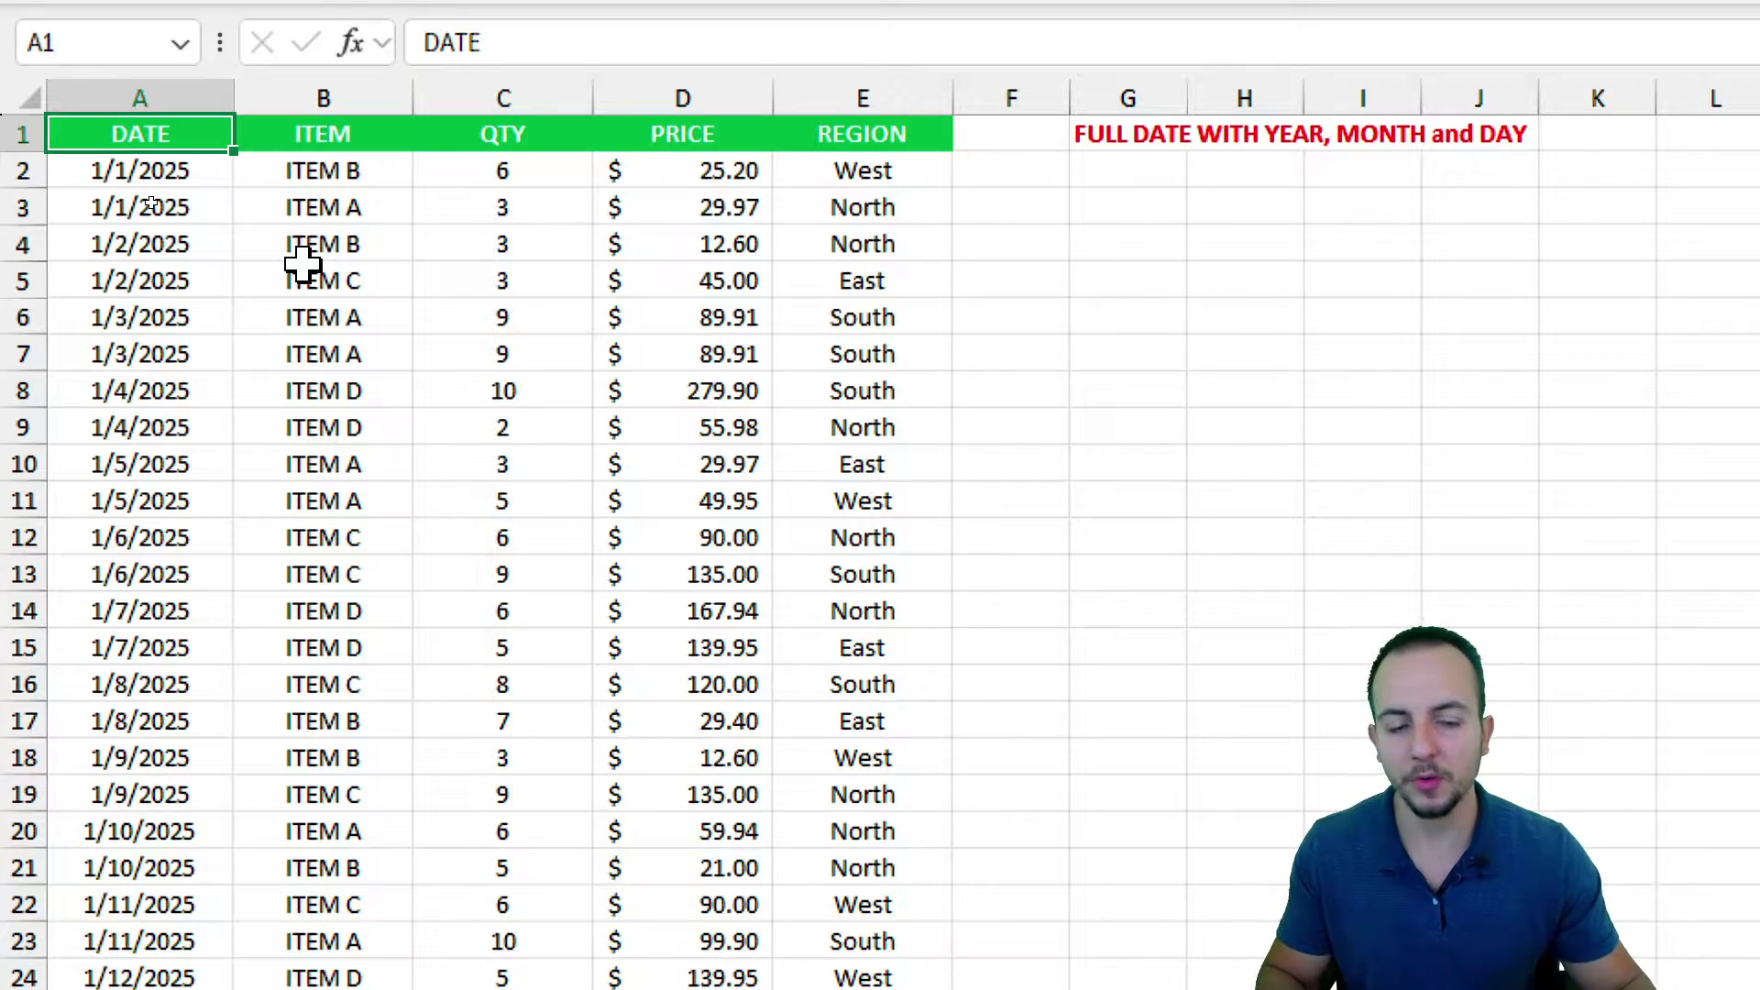
click(1116, 284)
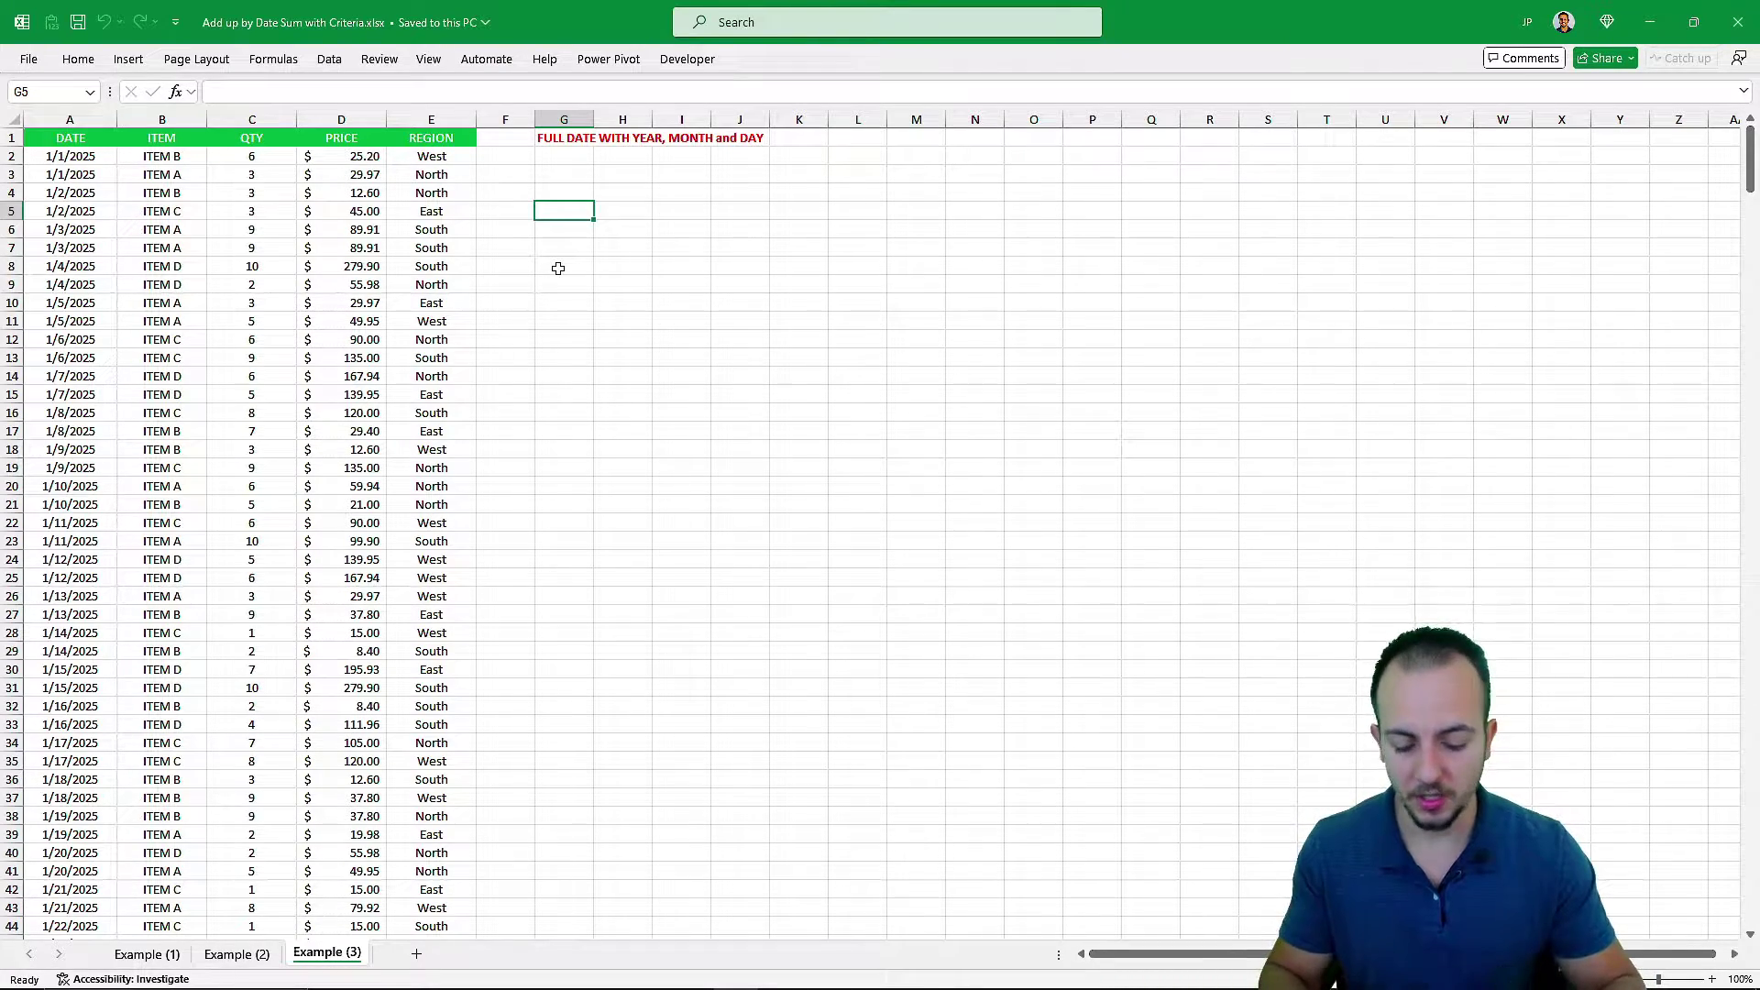
- Return to the year-only example sheet and review its DATE and PRICE columns
key(ctrl+Page_Up)
key(ctrl+Page_Up)
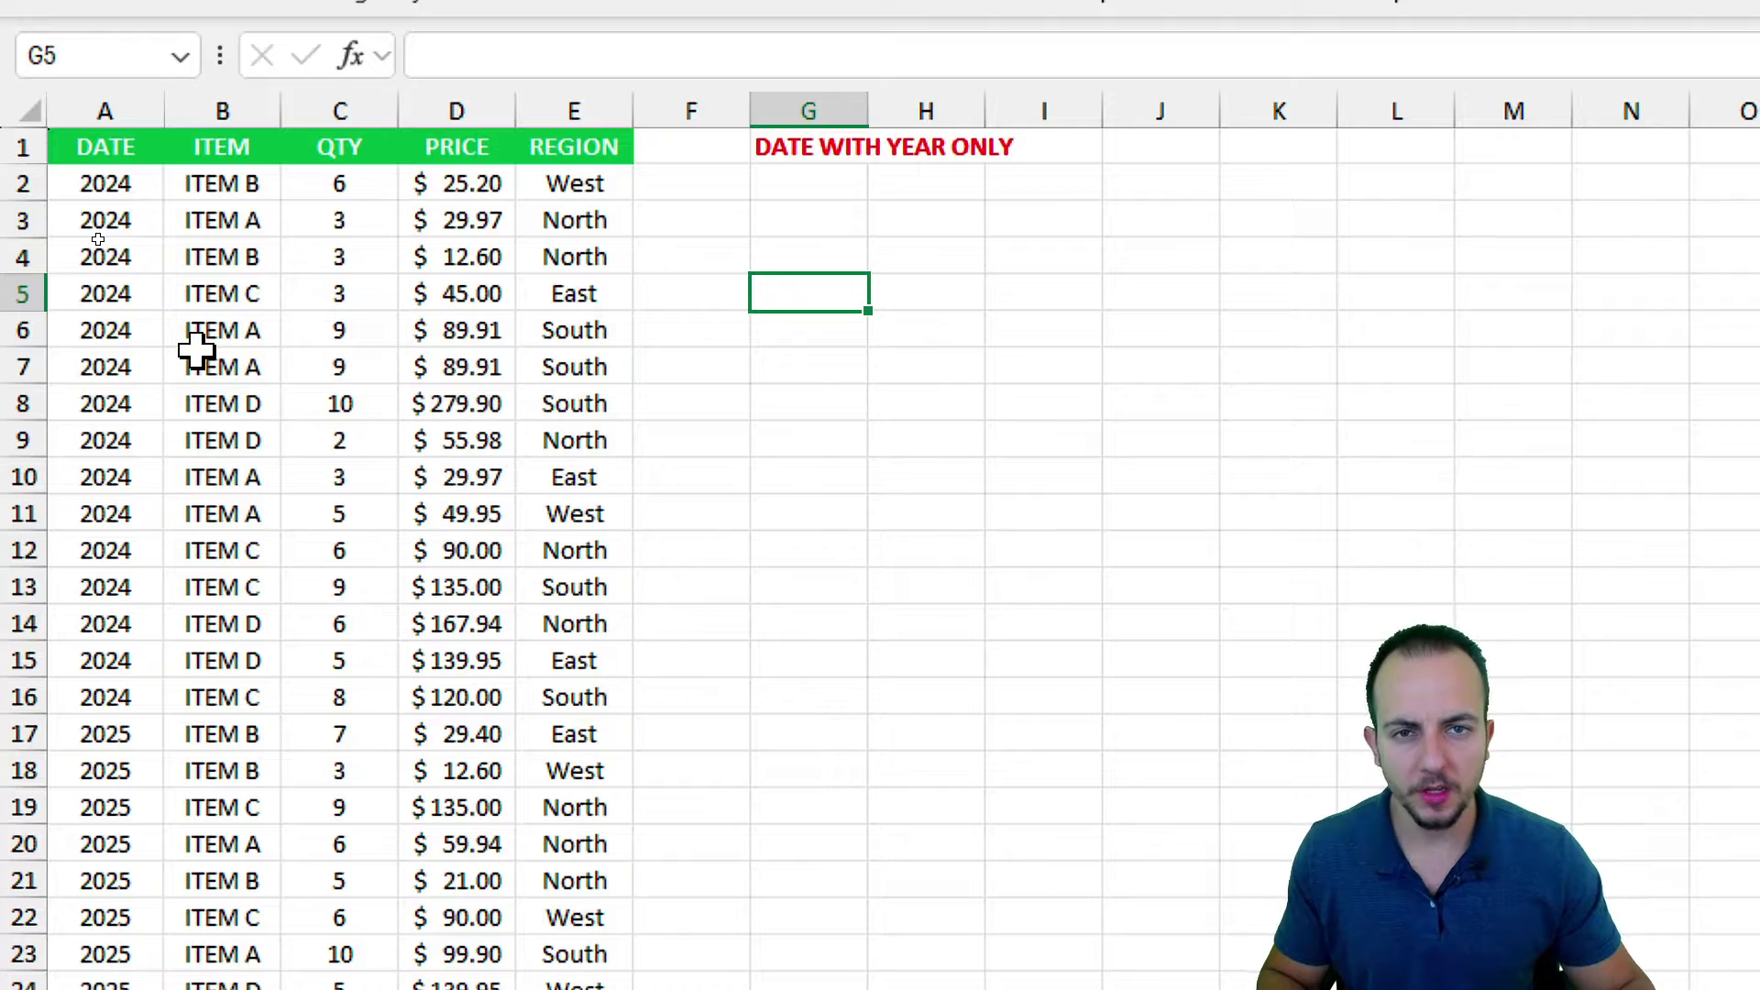
click(486, 111)
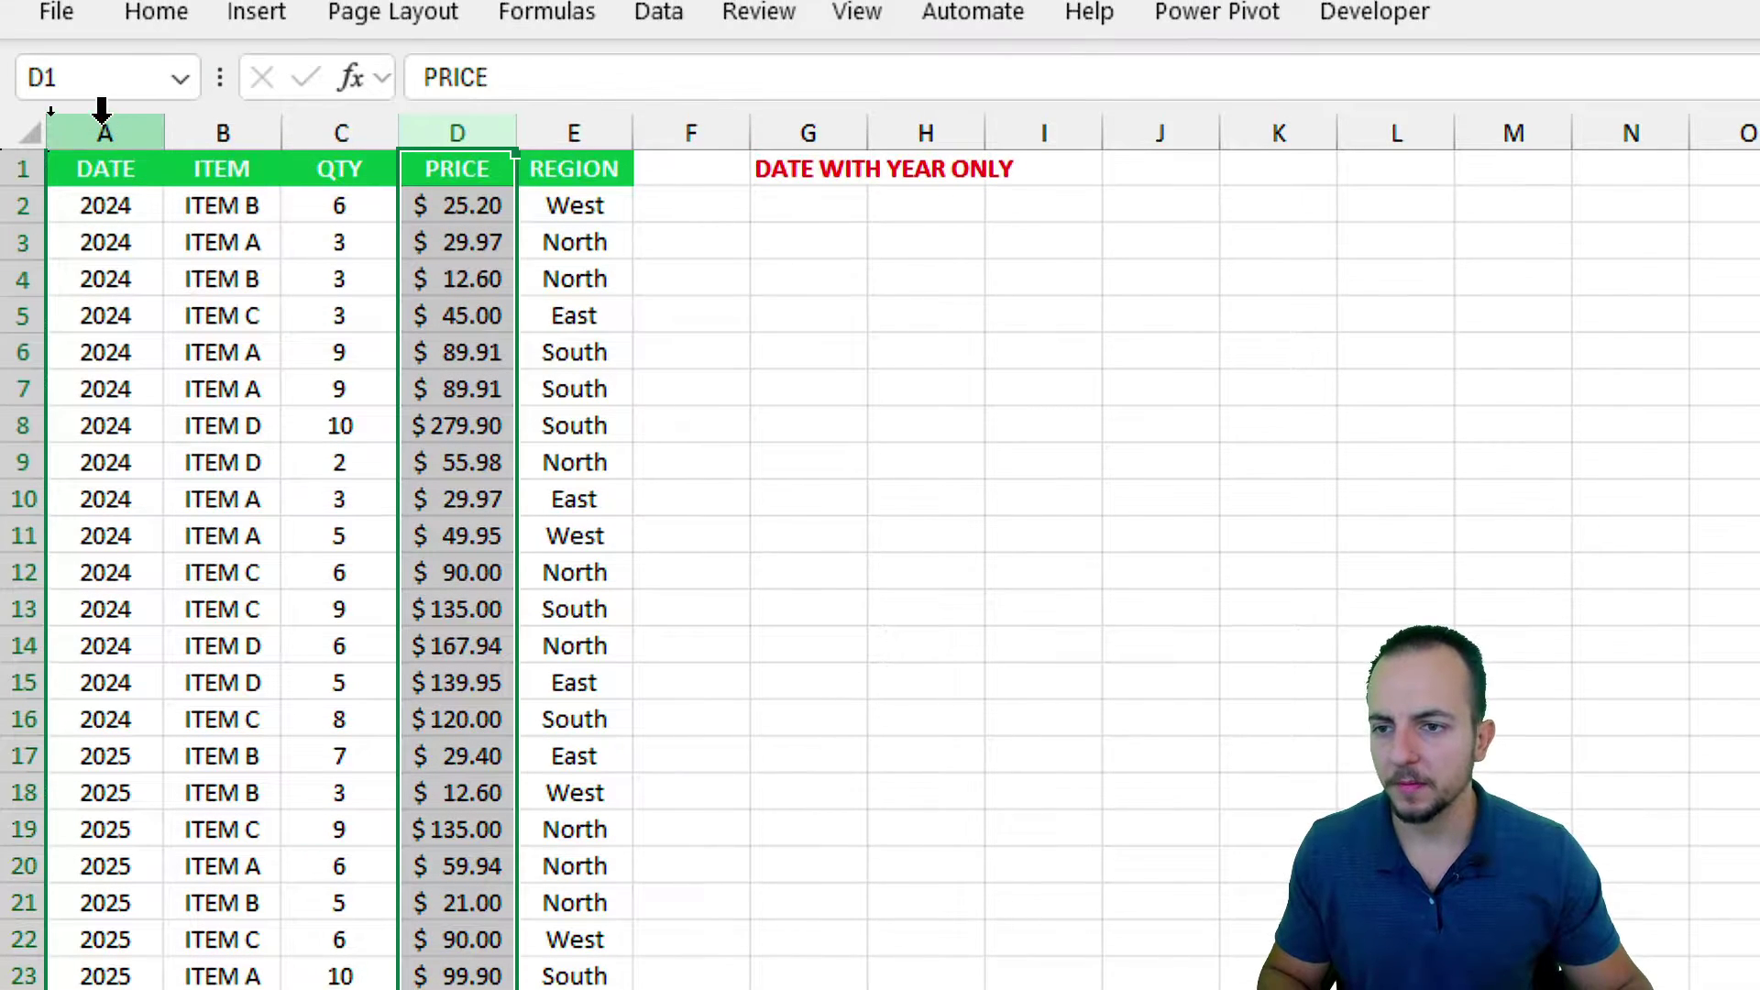
ctrl+click(103, 111)
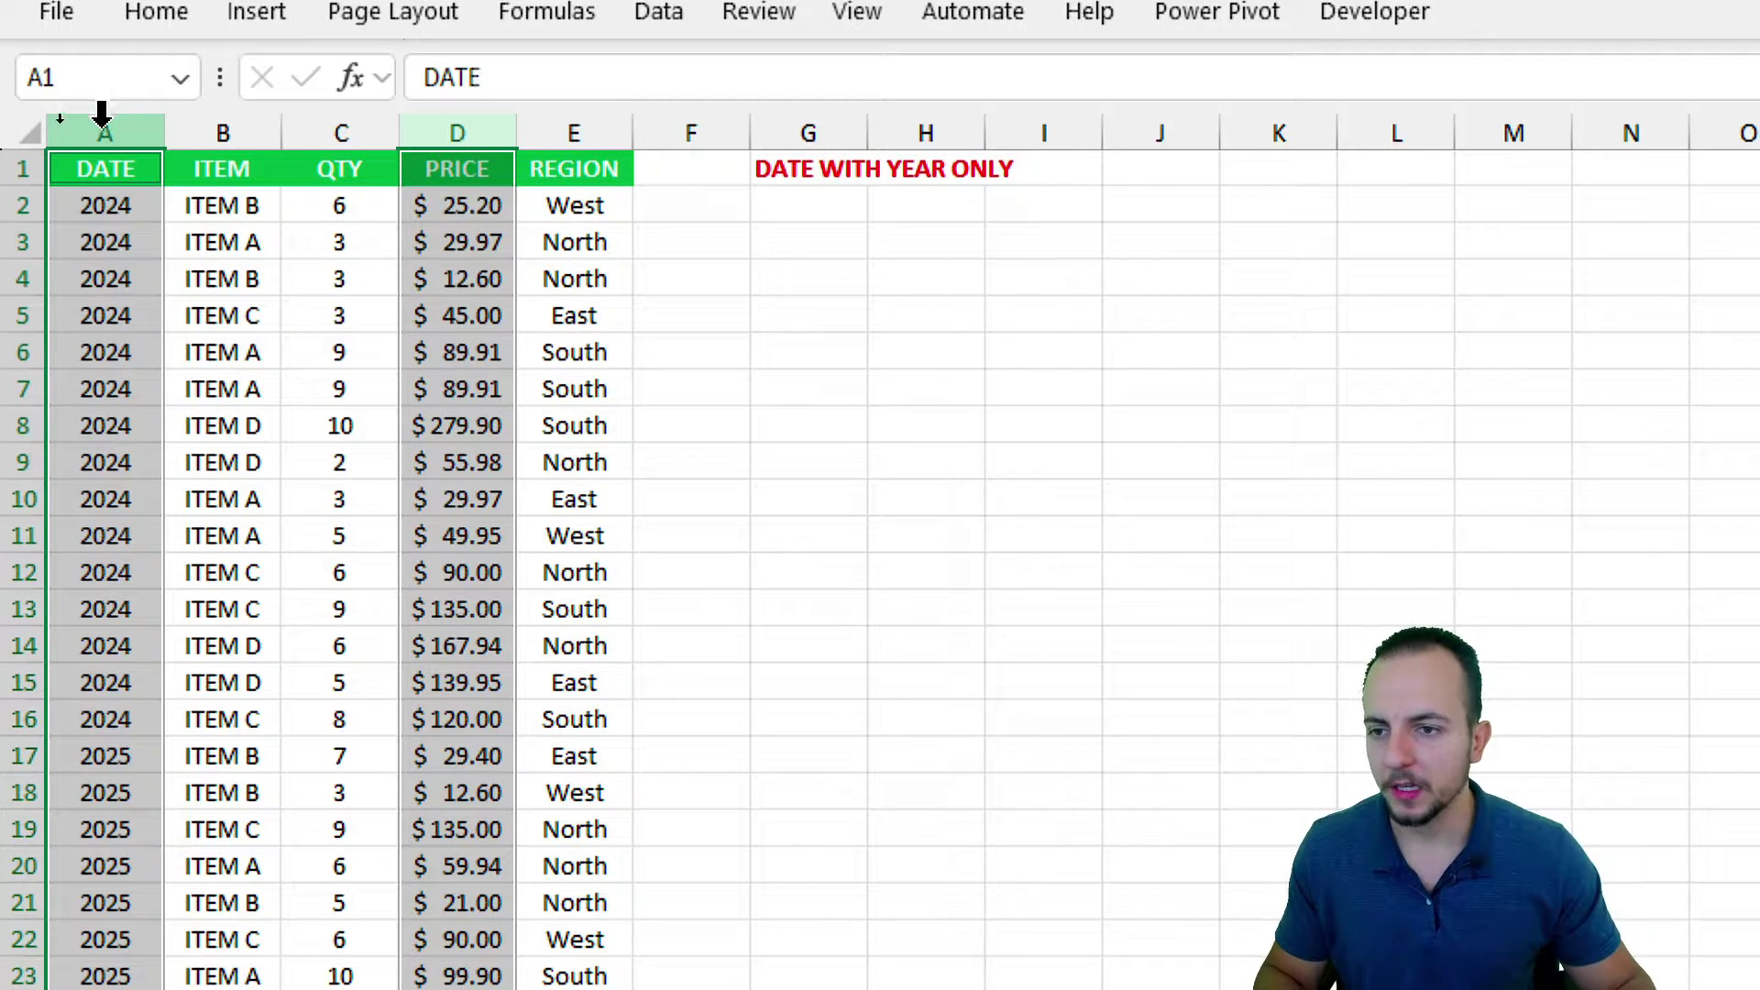
click(103, 113)
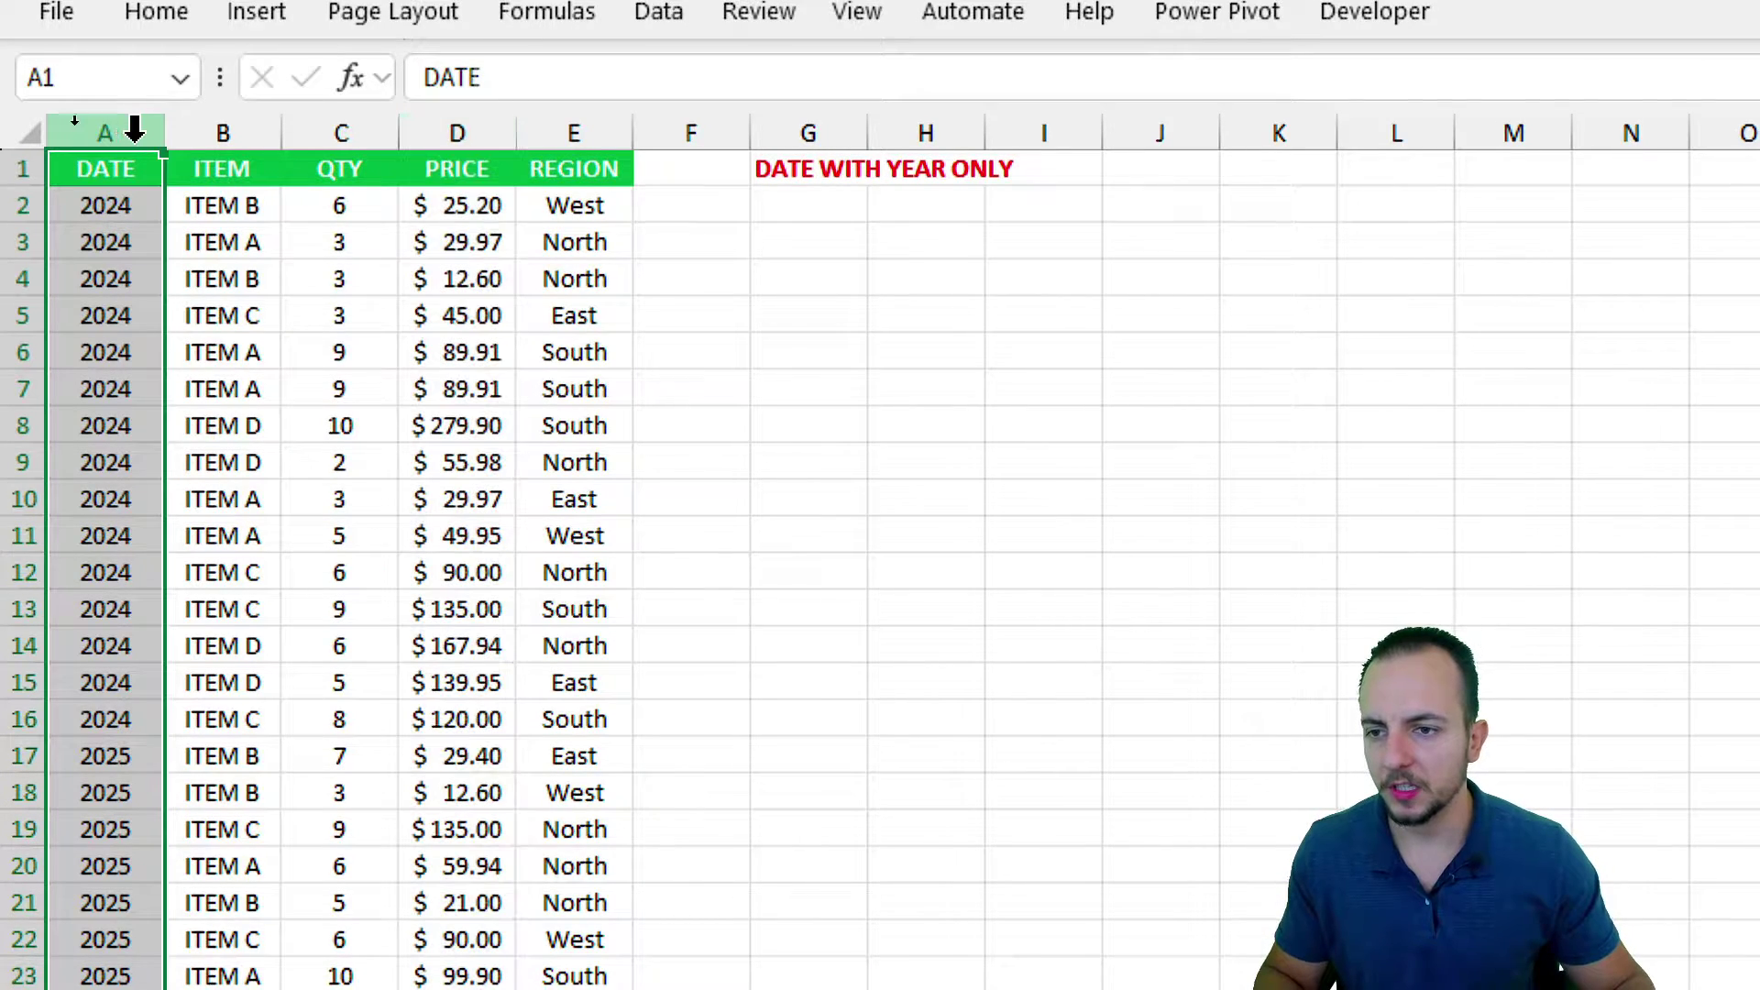
click(463, 131)
drag(471, 177, 473, 568)
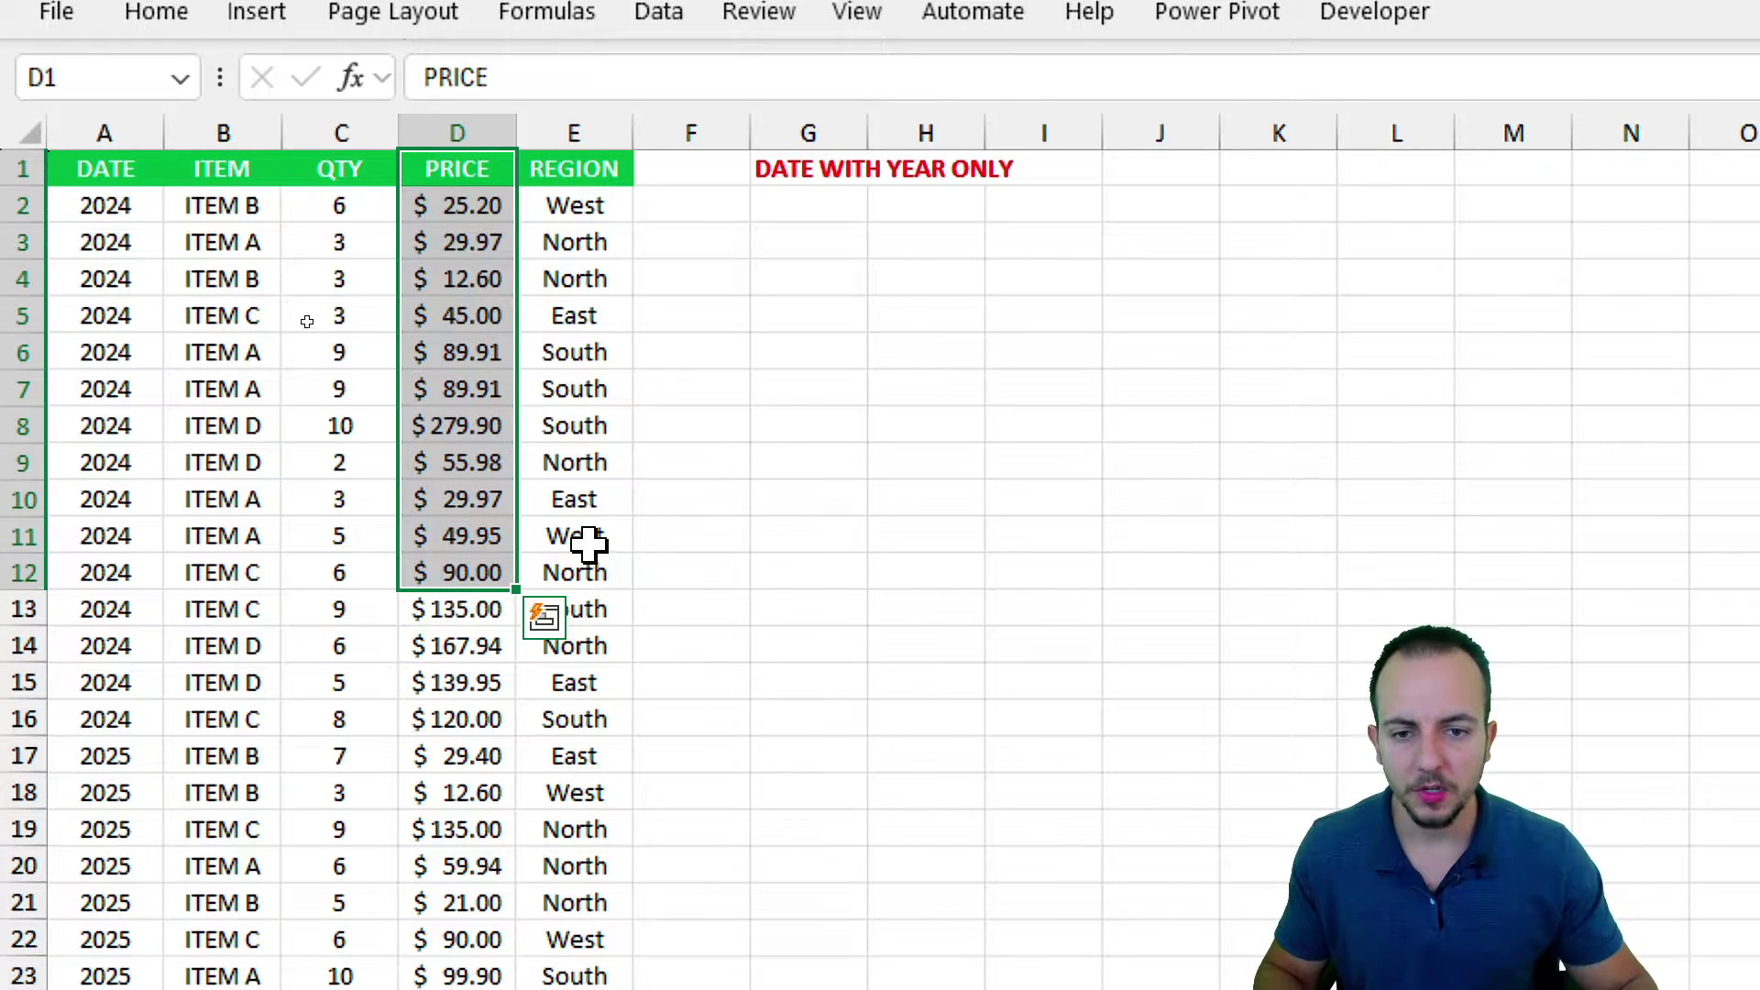
click(932, 348)
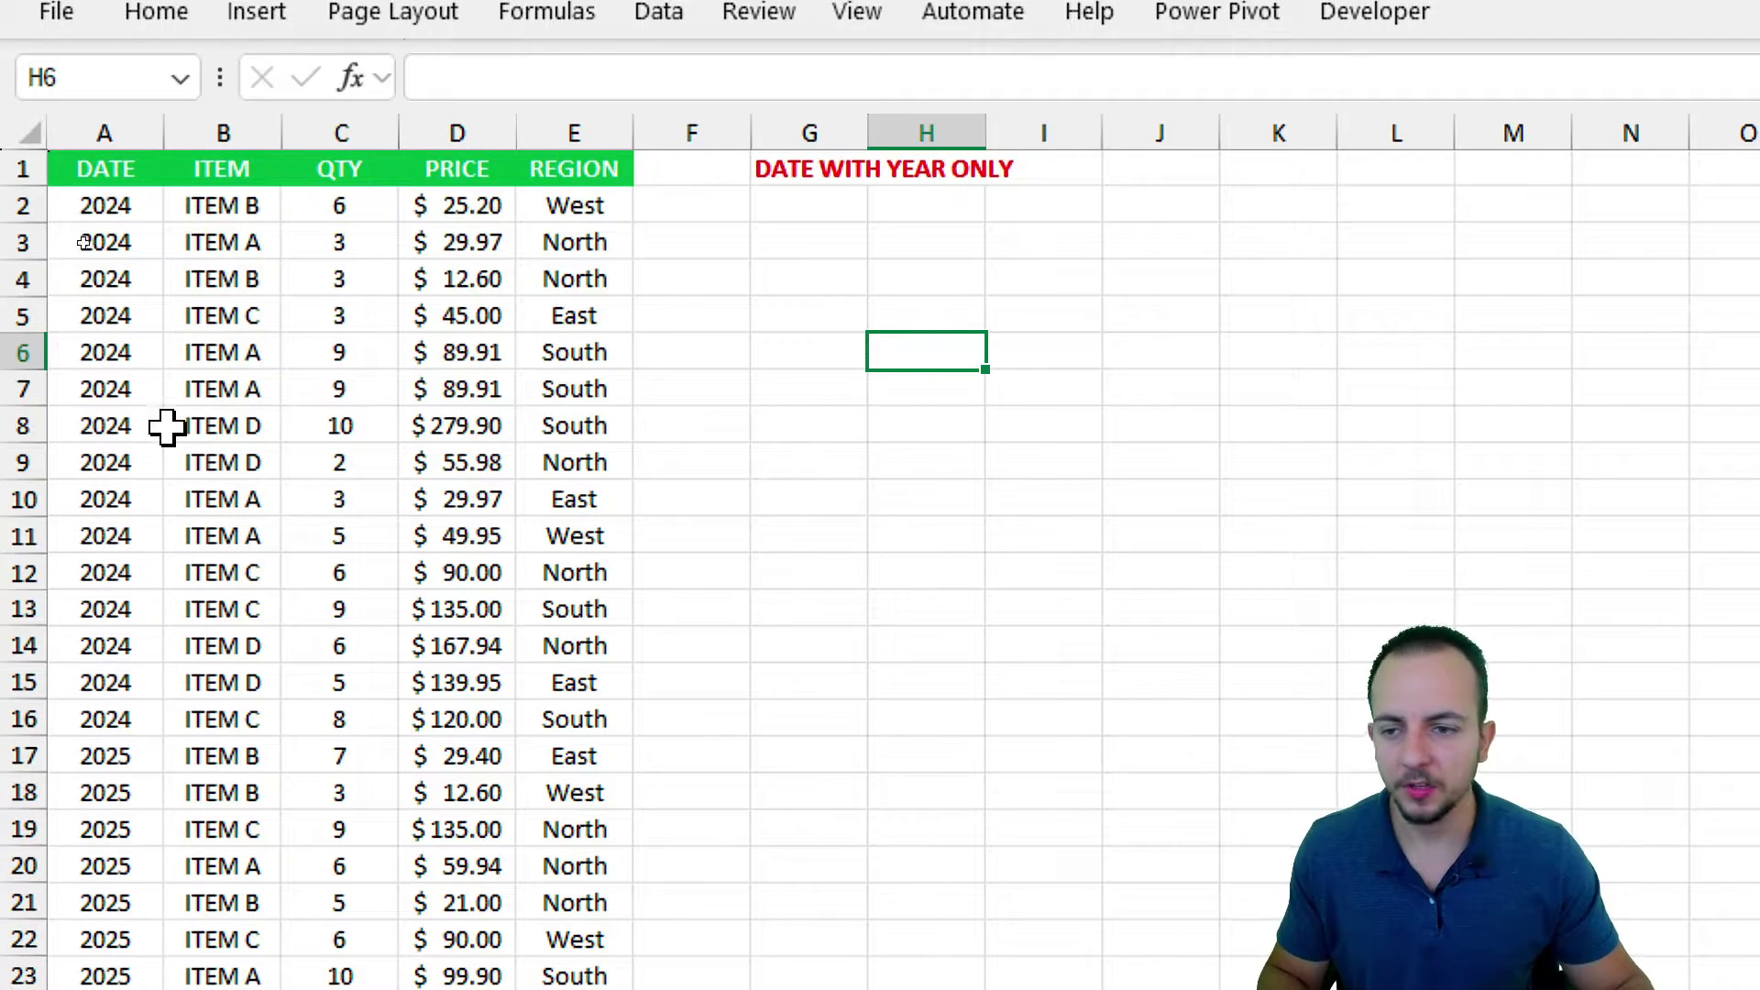
drag(138, 172, 92, 646)
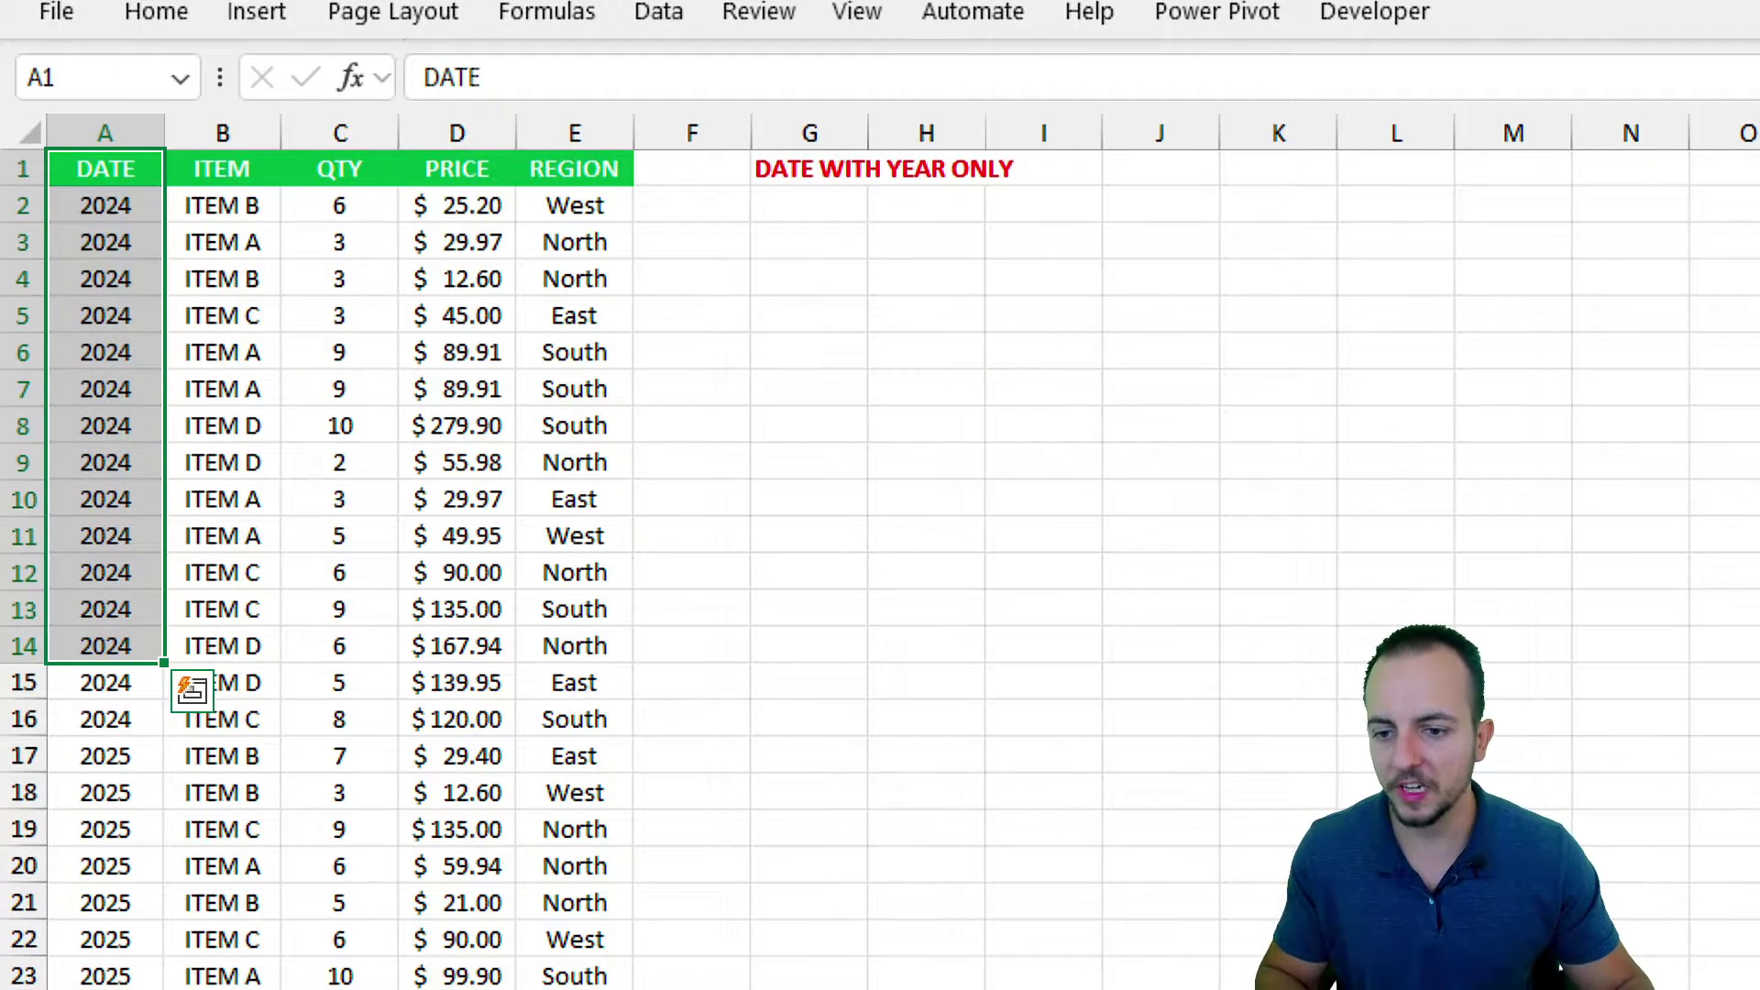
drag(798, 454, 413, 520)
key(Escape)
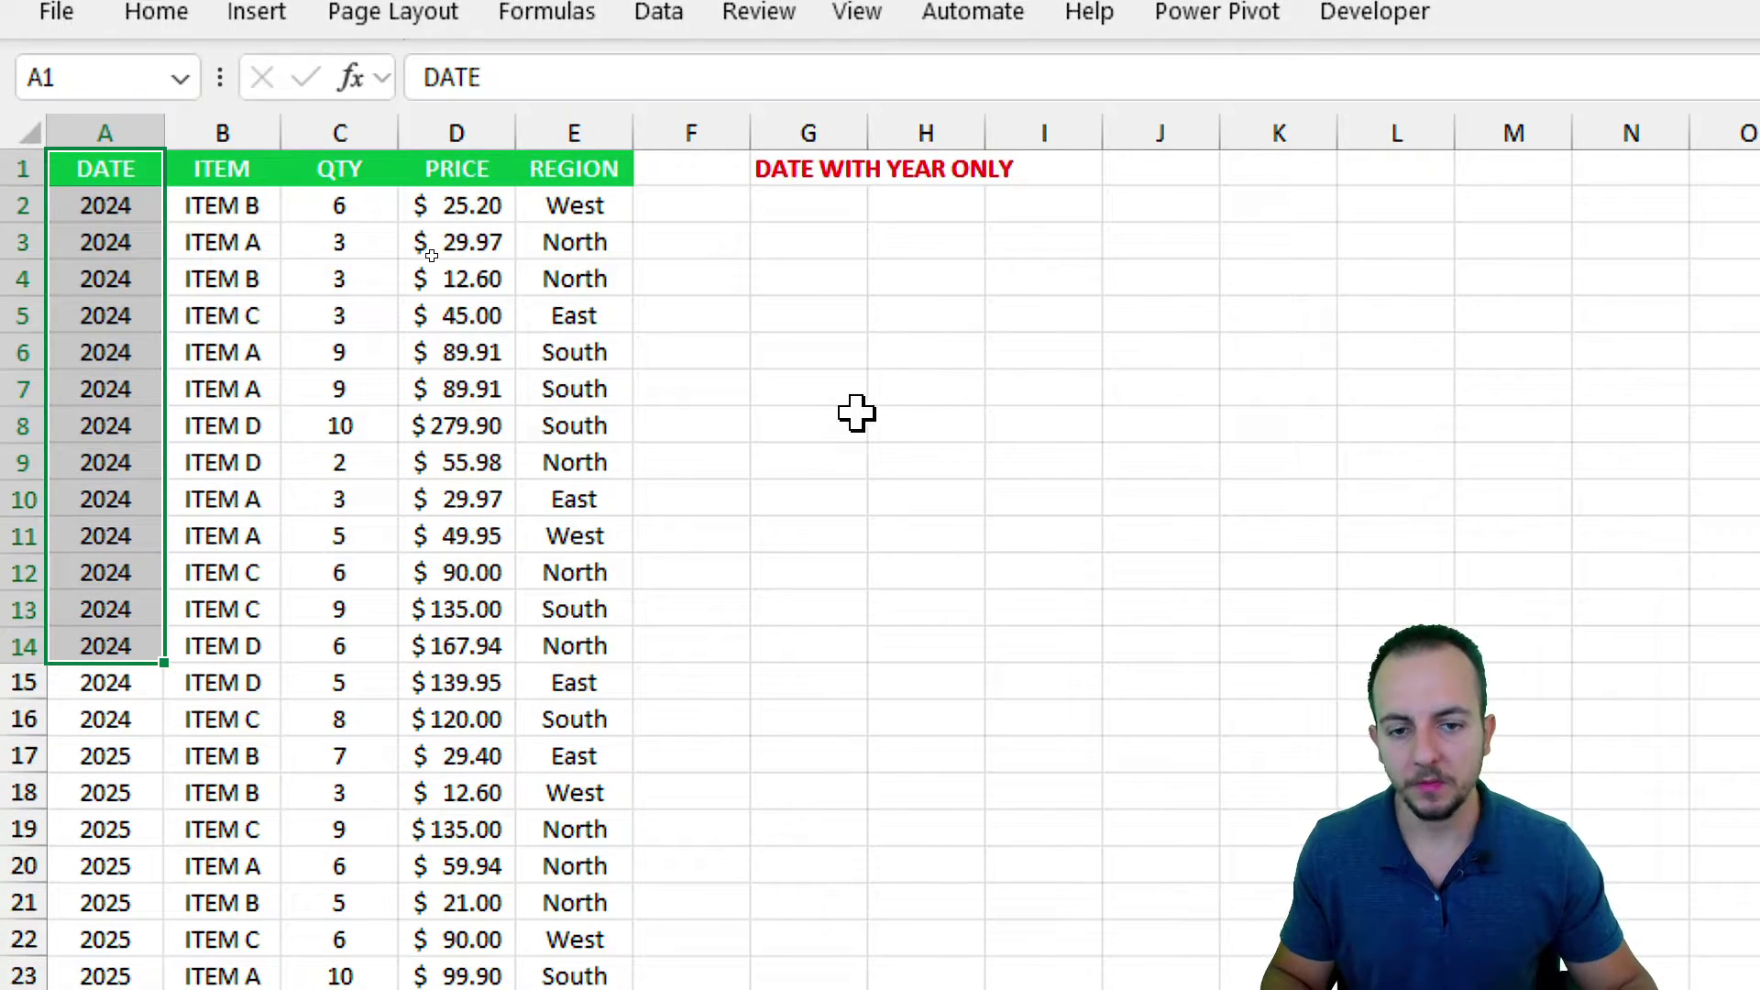
- Enter the header Year in H7 and the year 2024 in H8
click(889, 394)
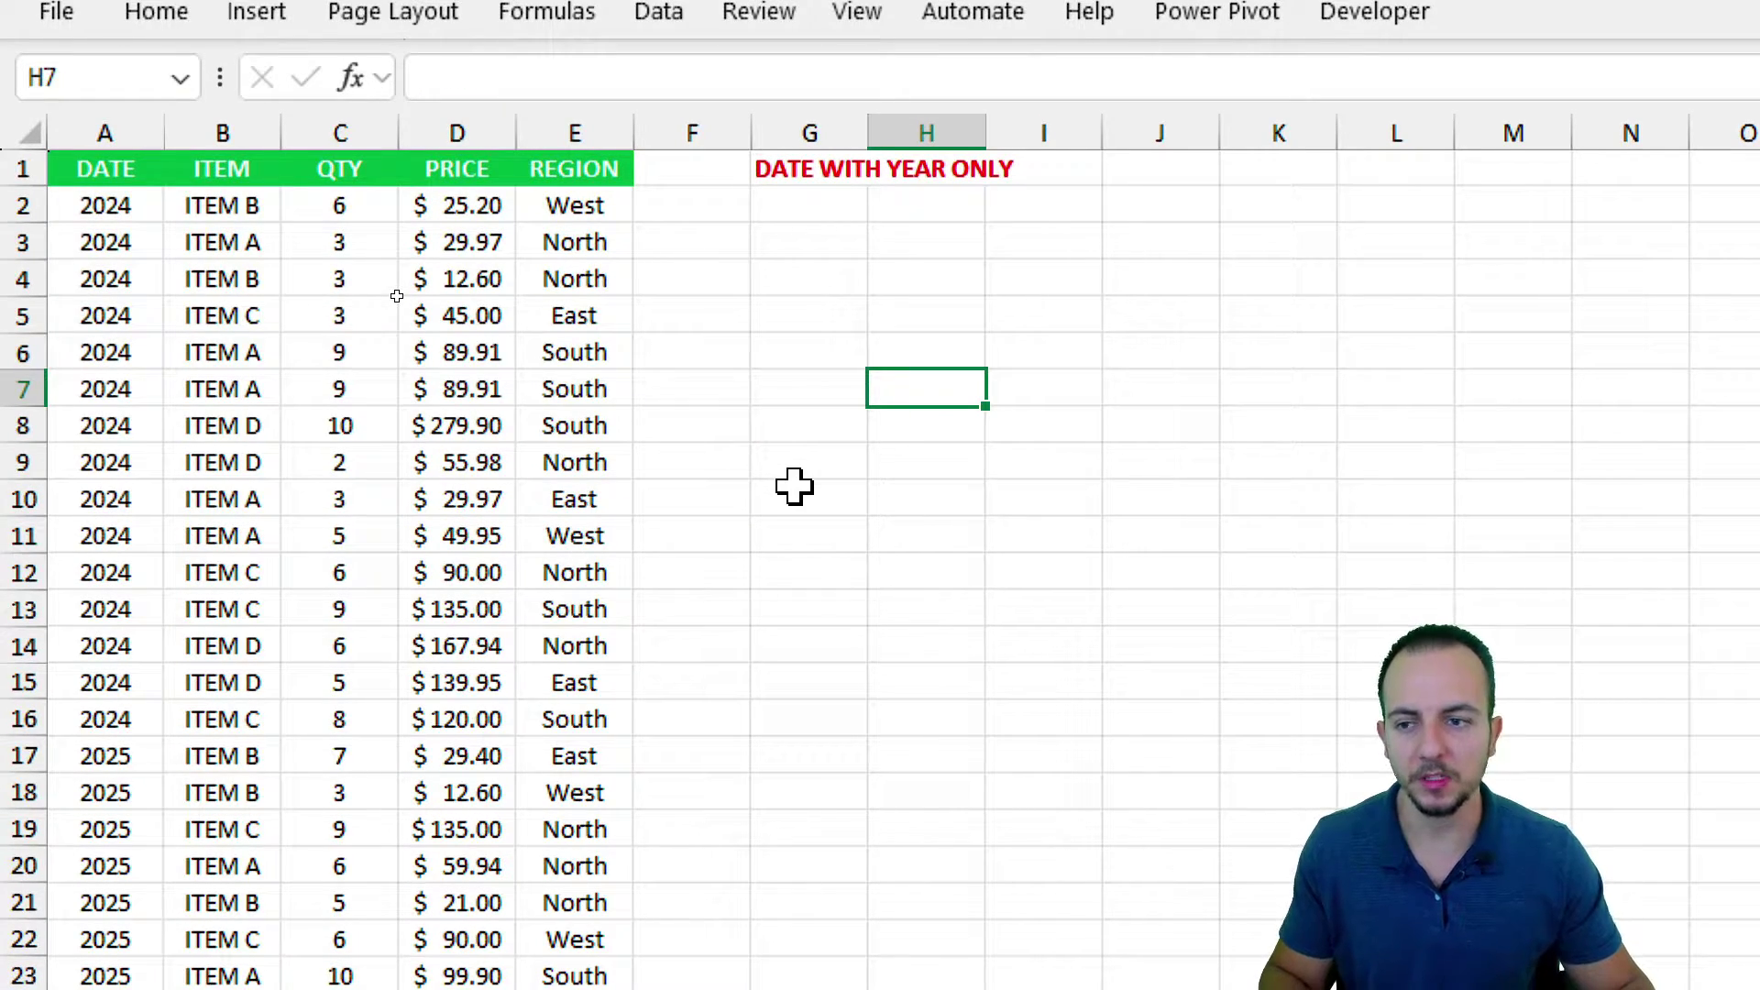
text(Year)
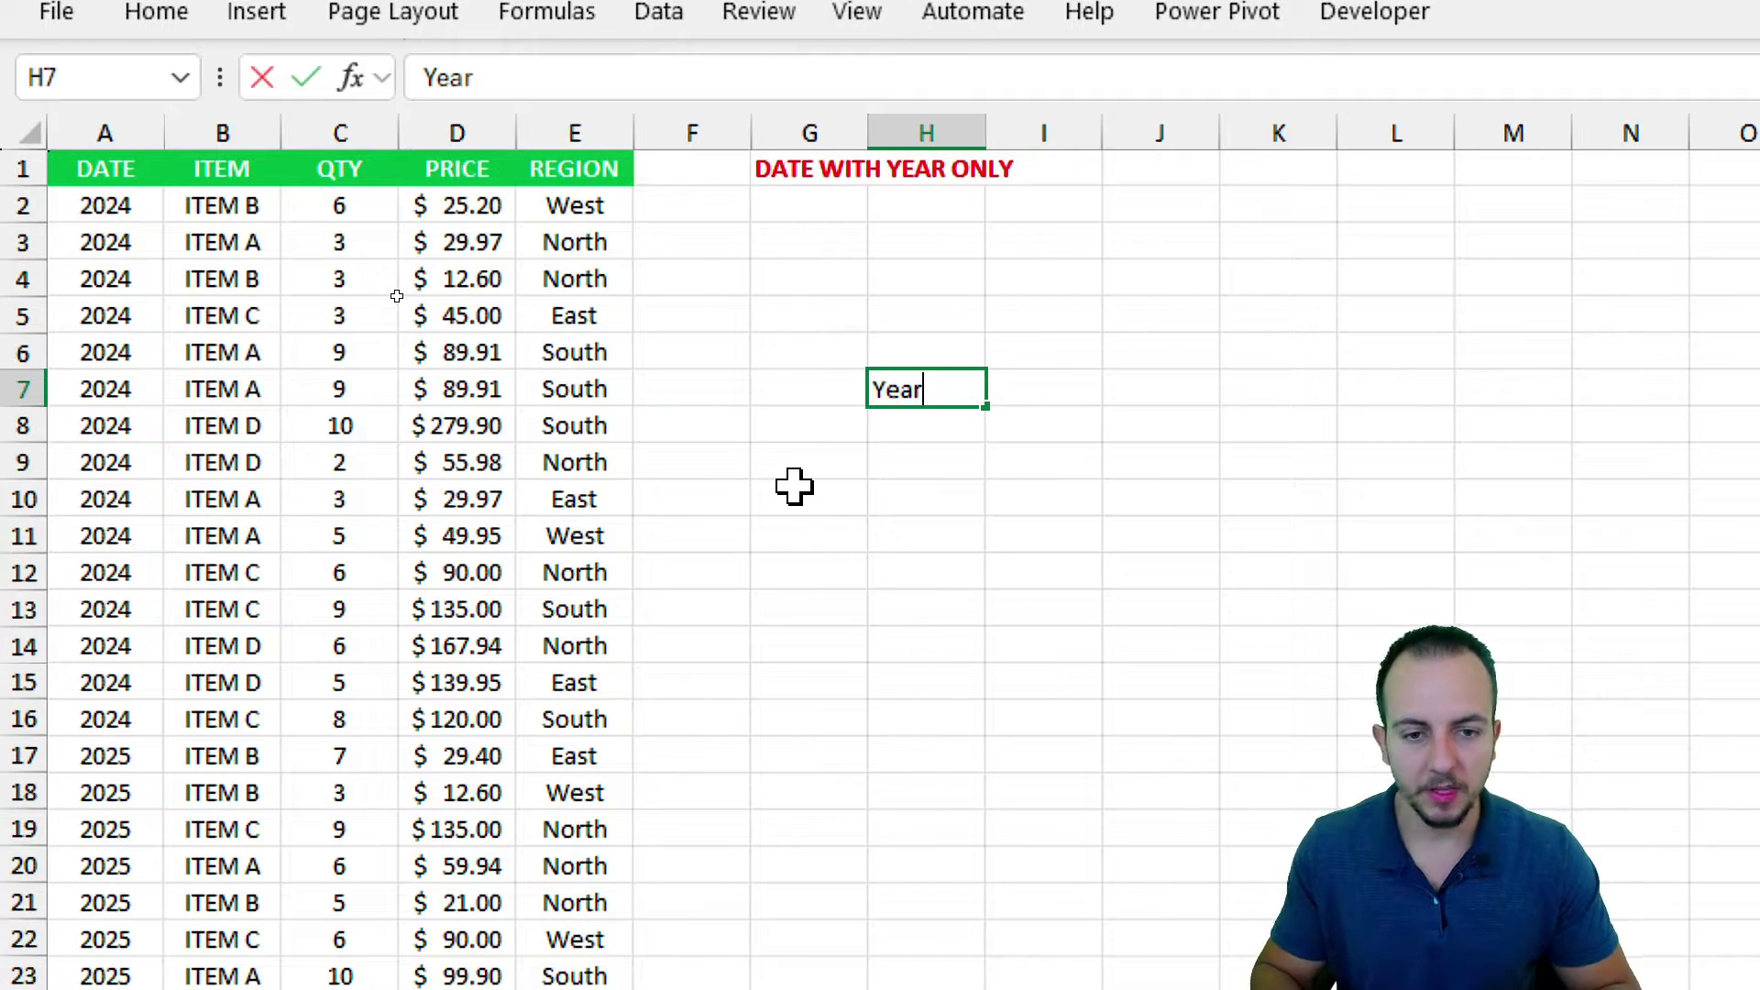
key(Return)
text(2024)
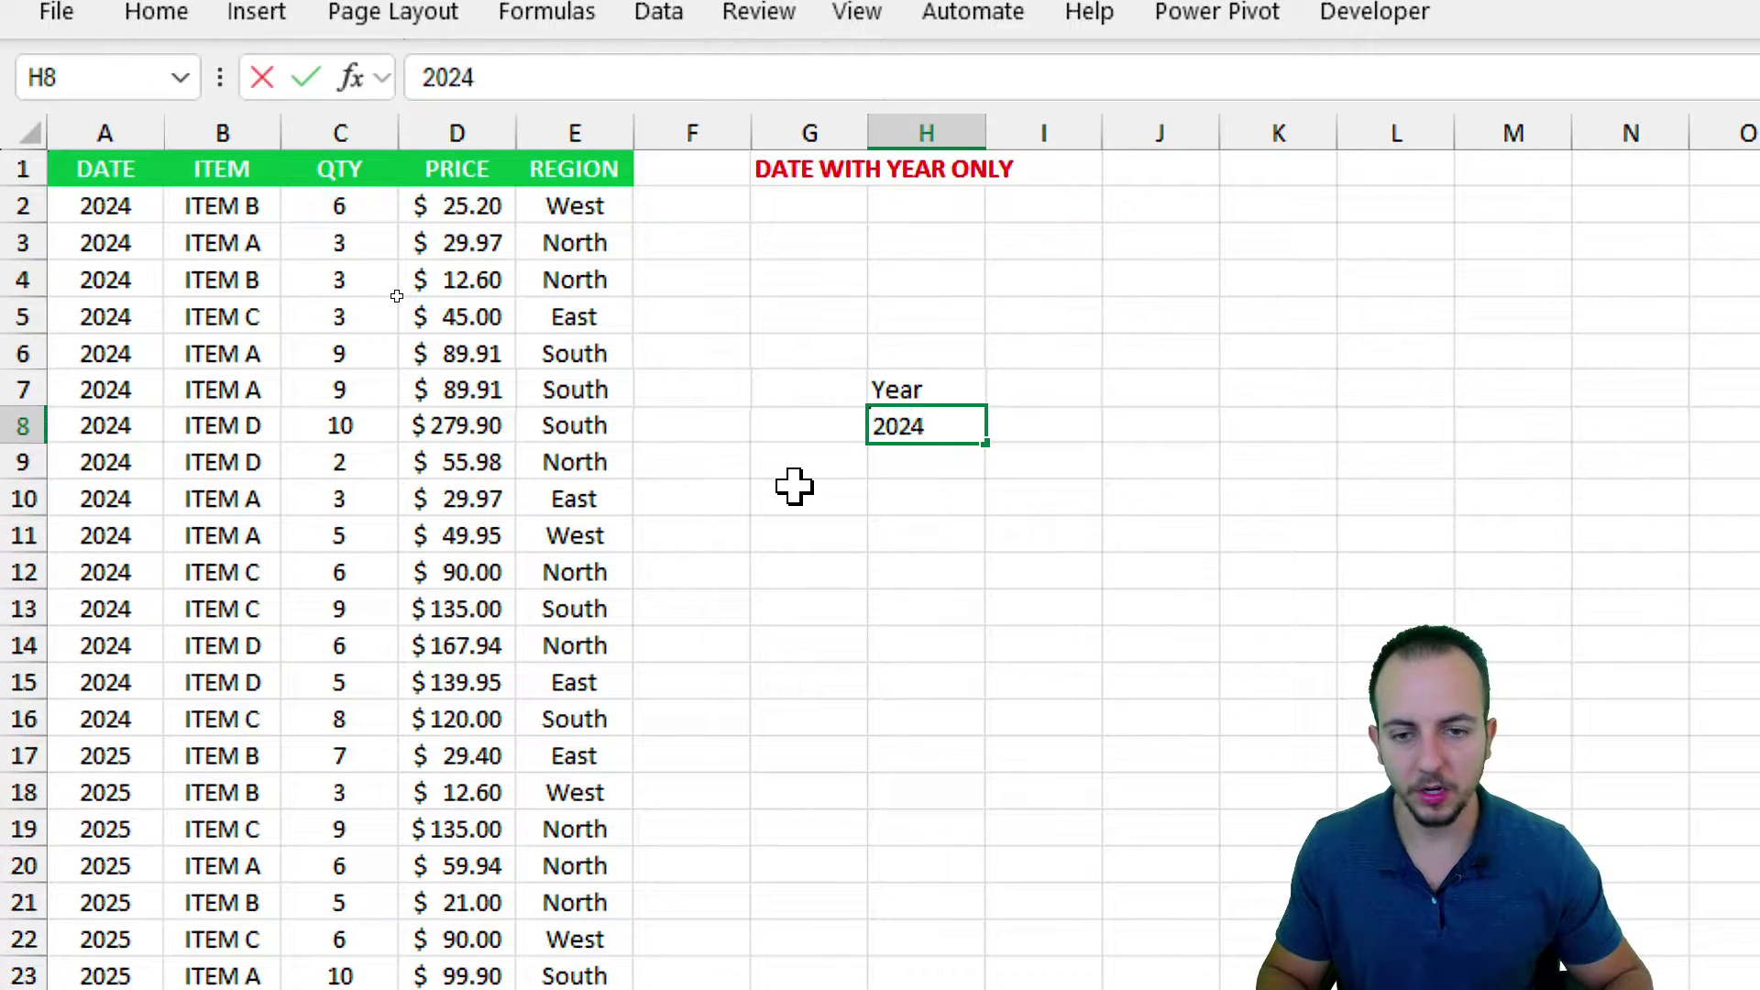
key(Return)
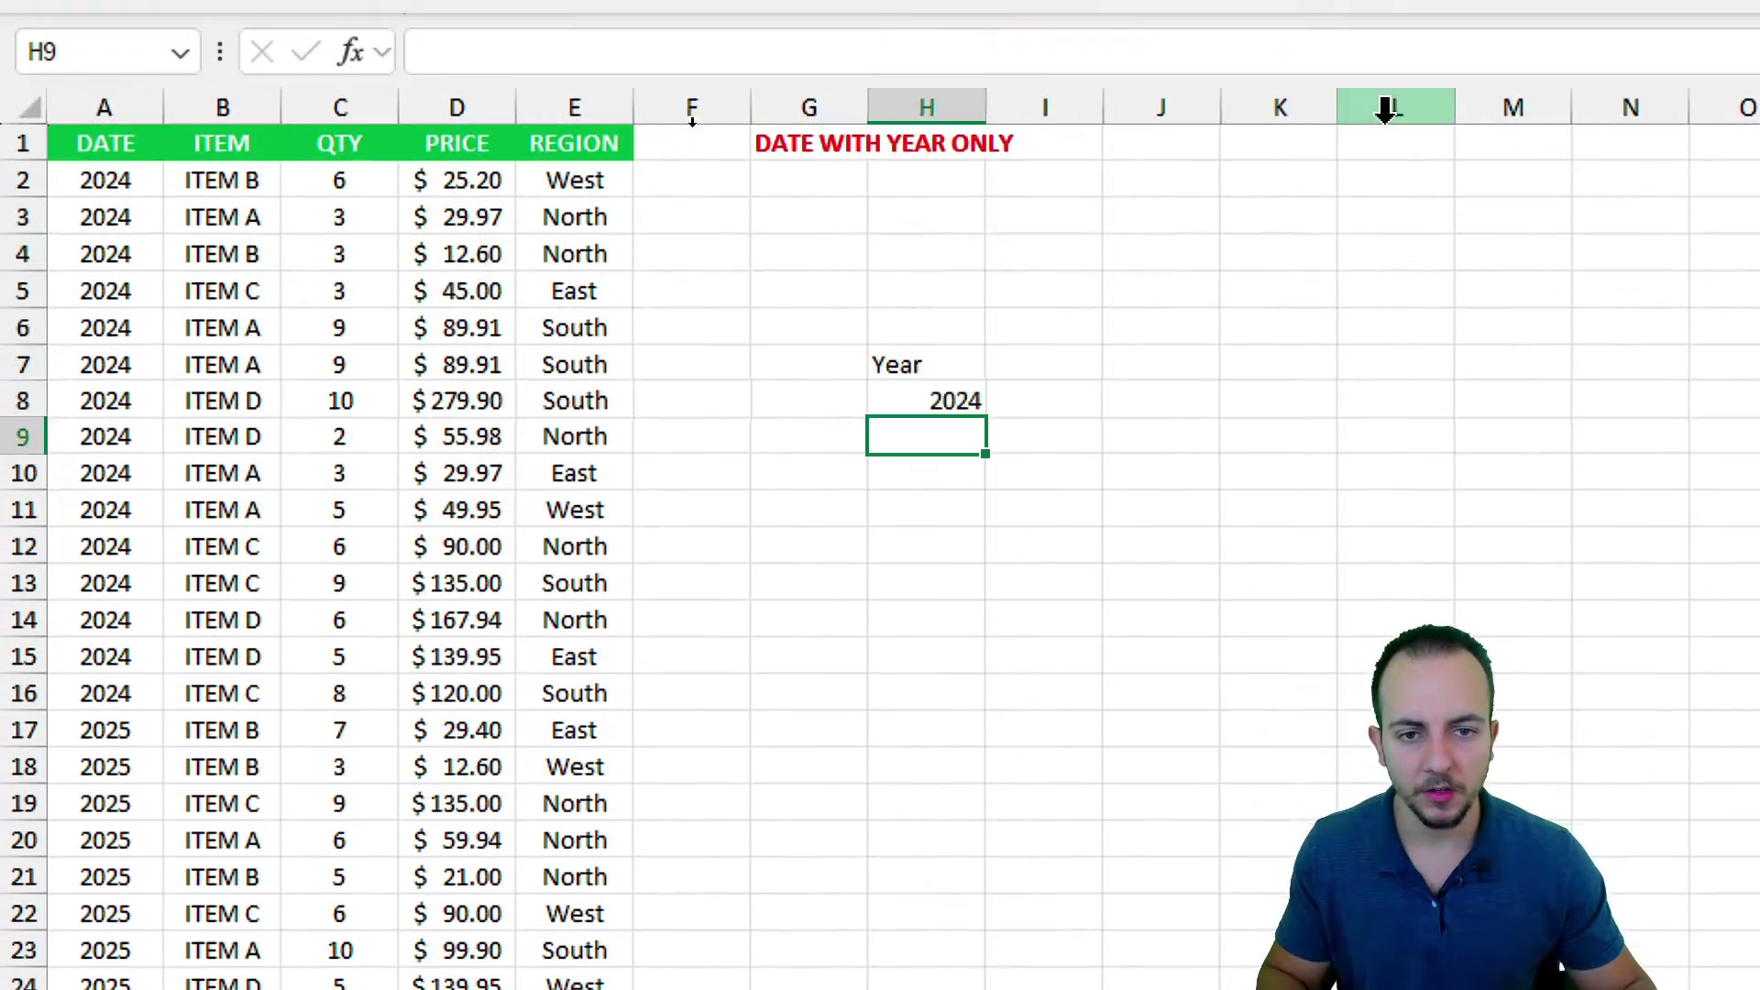
text(2025)
key(Return)
text(2026)
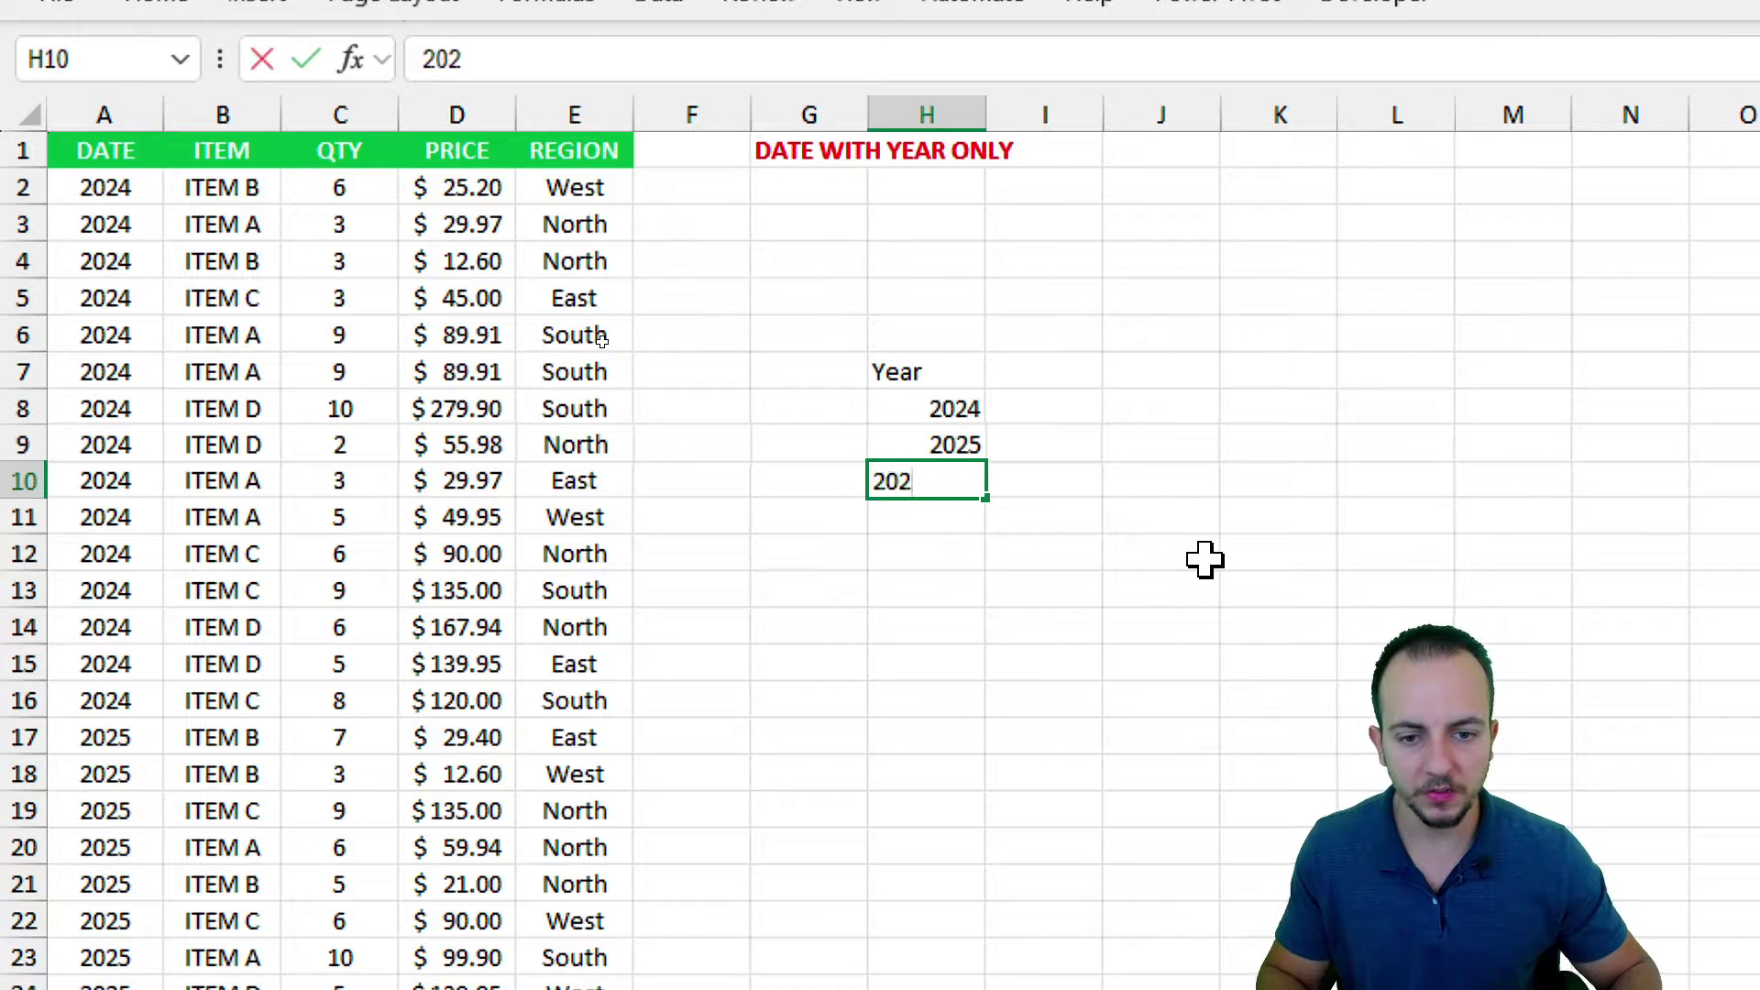
key(Return)
drag(955, 373, 915, 708)
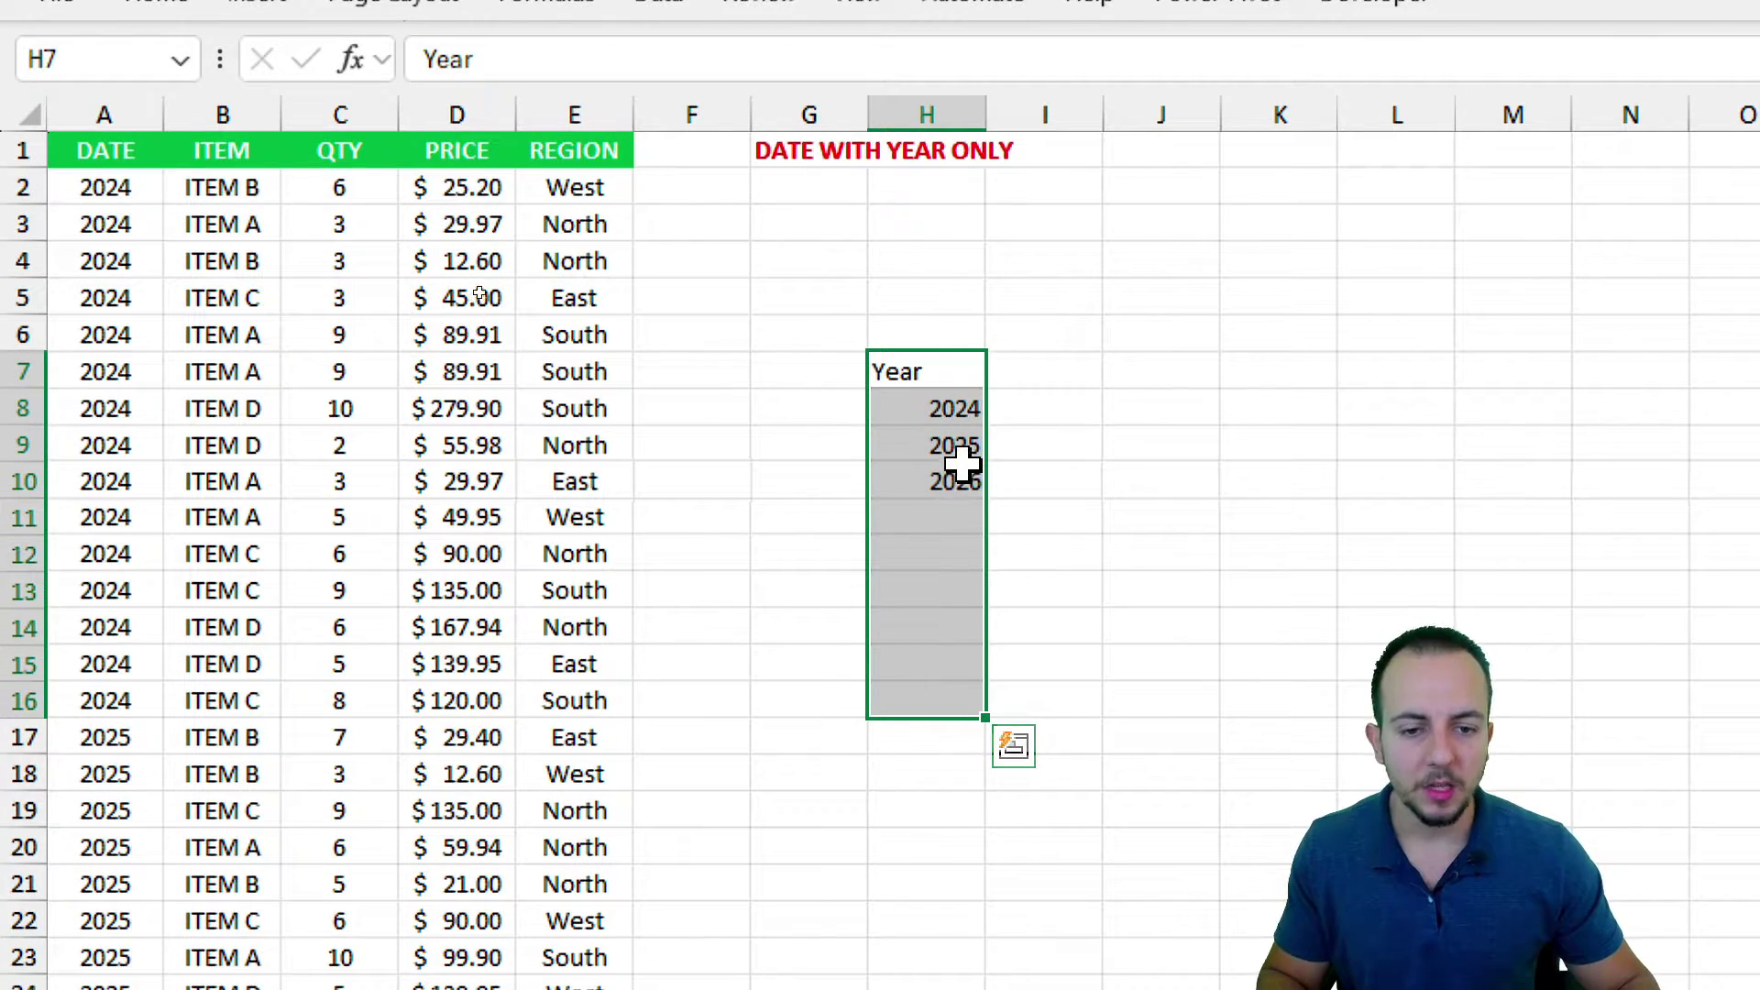
drag(954, 479, 949, 519)
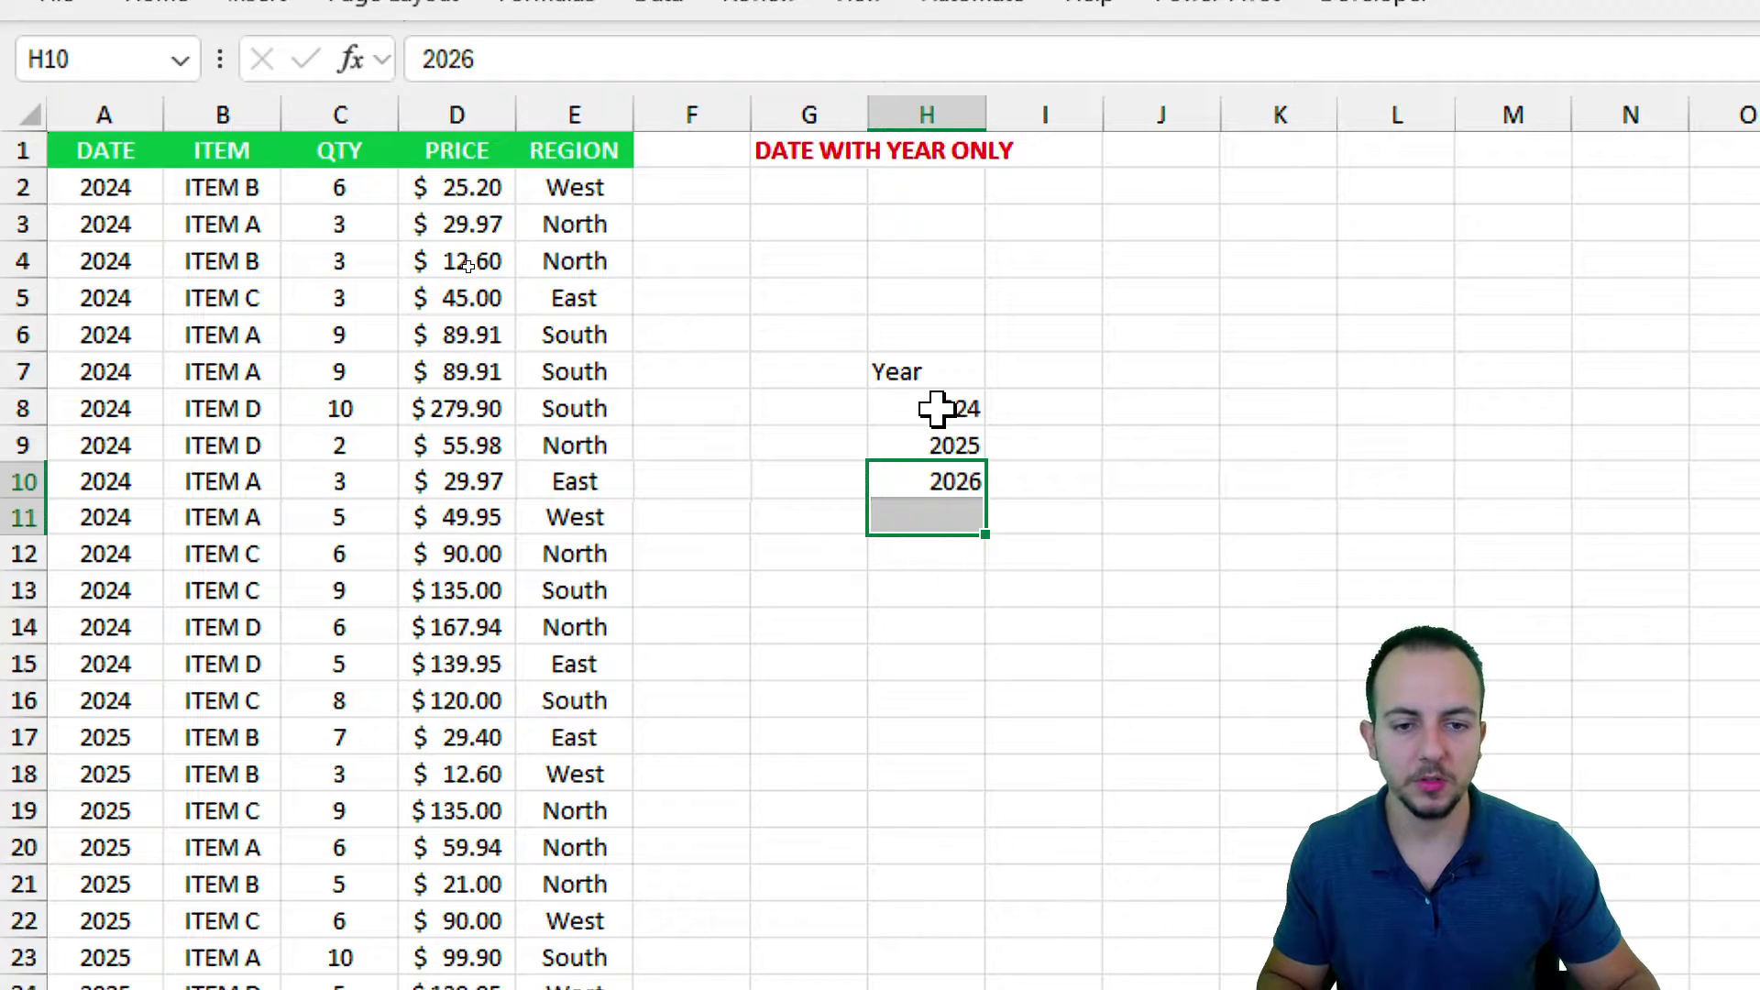
drag(935, 409, 930, 566)
drag(943, 424, 937, 514)
click(920, 409)
key(ctrl+z)
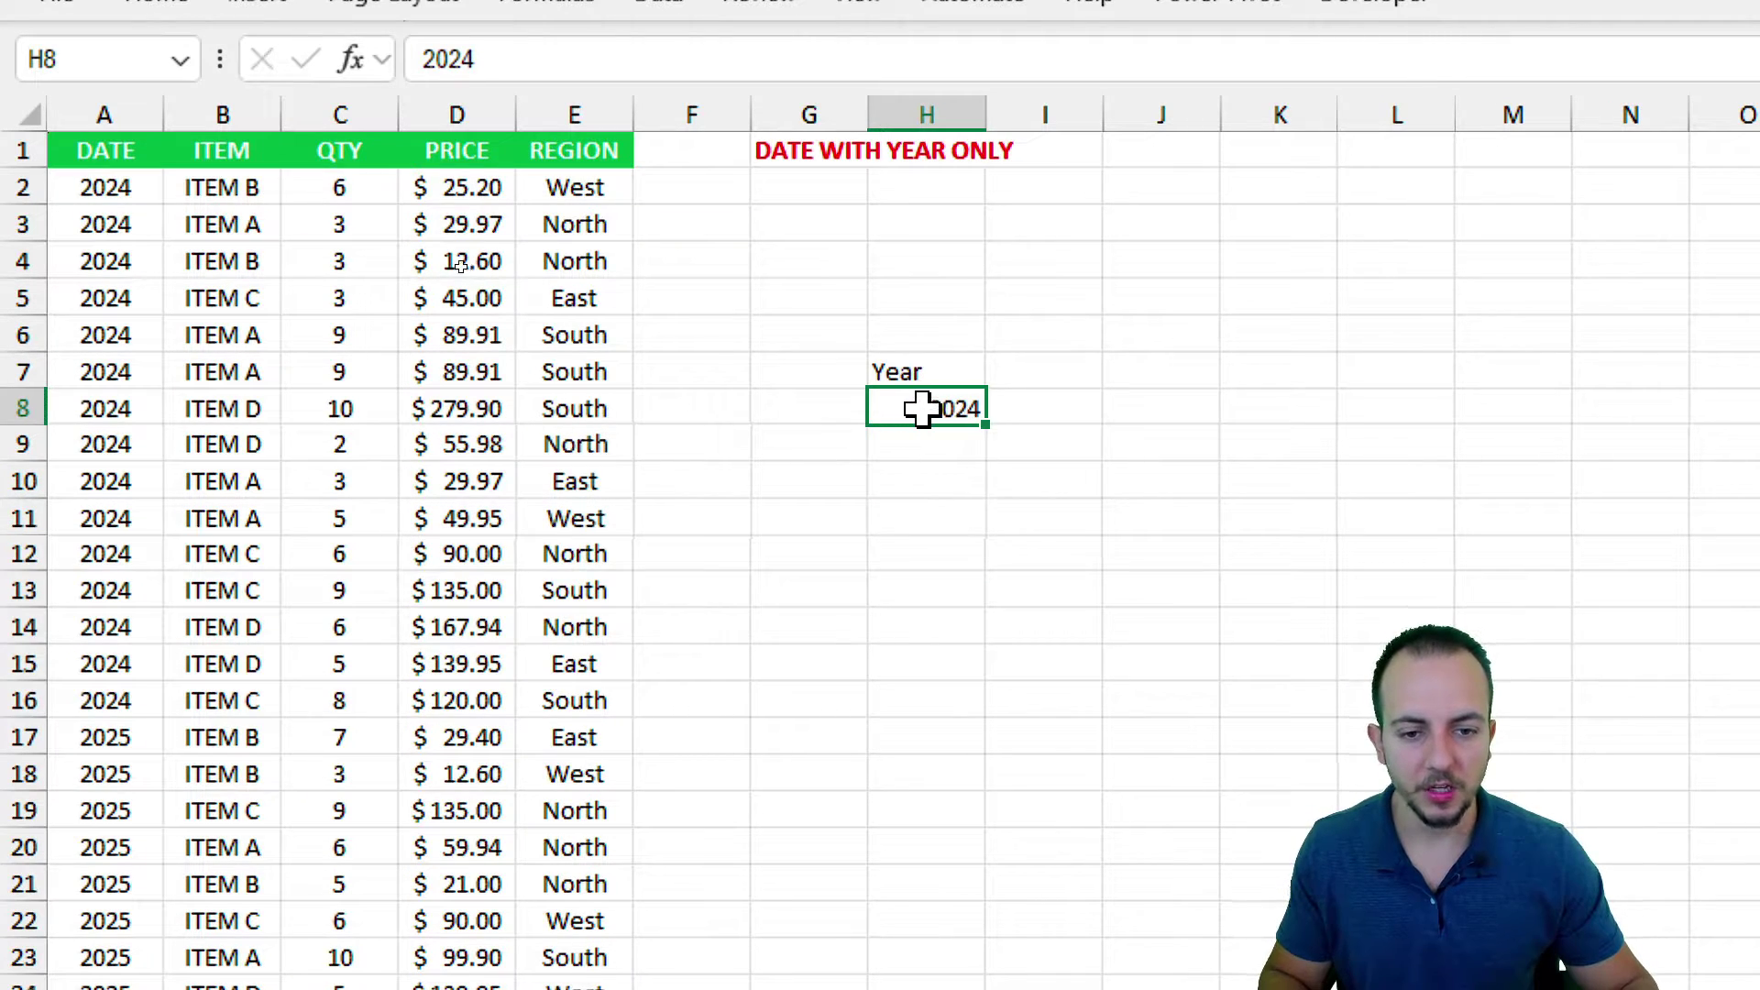
- Fill the year in H8 down to H15 as a series running from 2024 to 2031
mouse_move(1007, 398)
mouse_down()
mouse_move(963, 405)
mouse_move(1025, 445)
mouse_move(1018, 390)
mouse_up()
drag(981, 510, 981, 612)
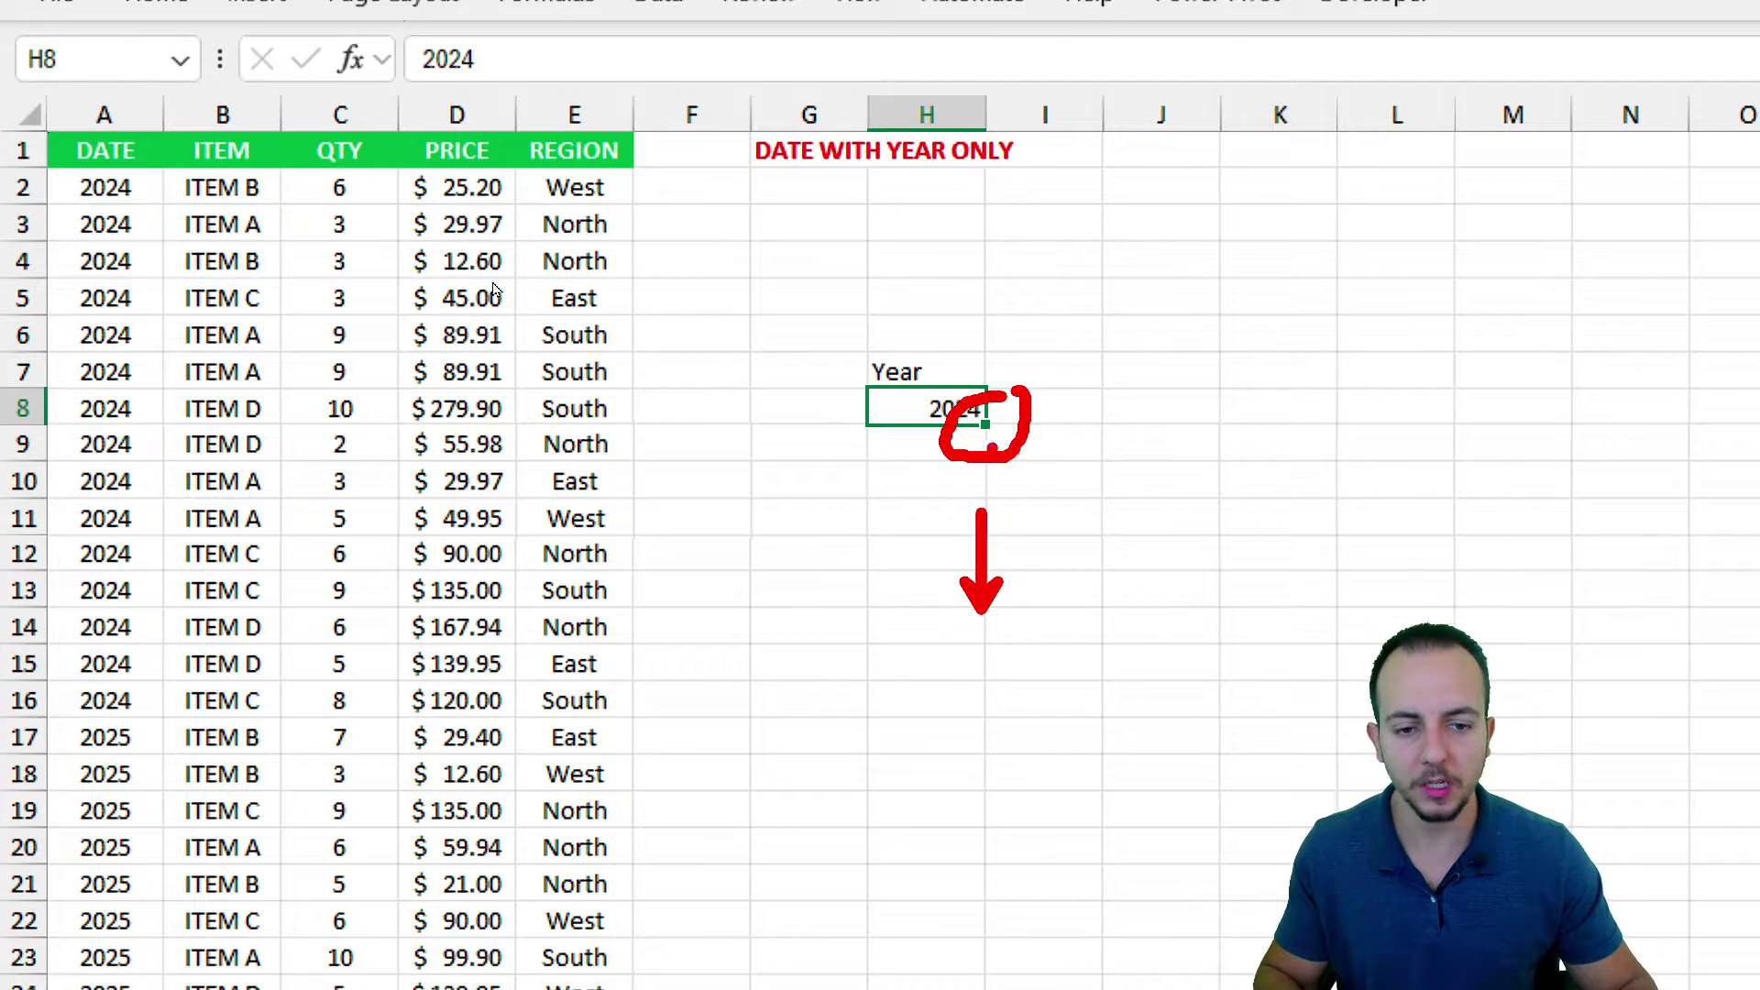
mouse_move(986, 425)
mouse_down()
mouse_move(986, 694)
mouse_move(1028, 369)
mouse_up()
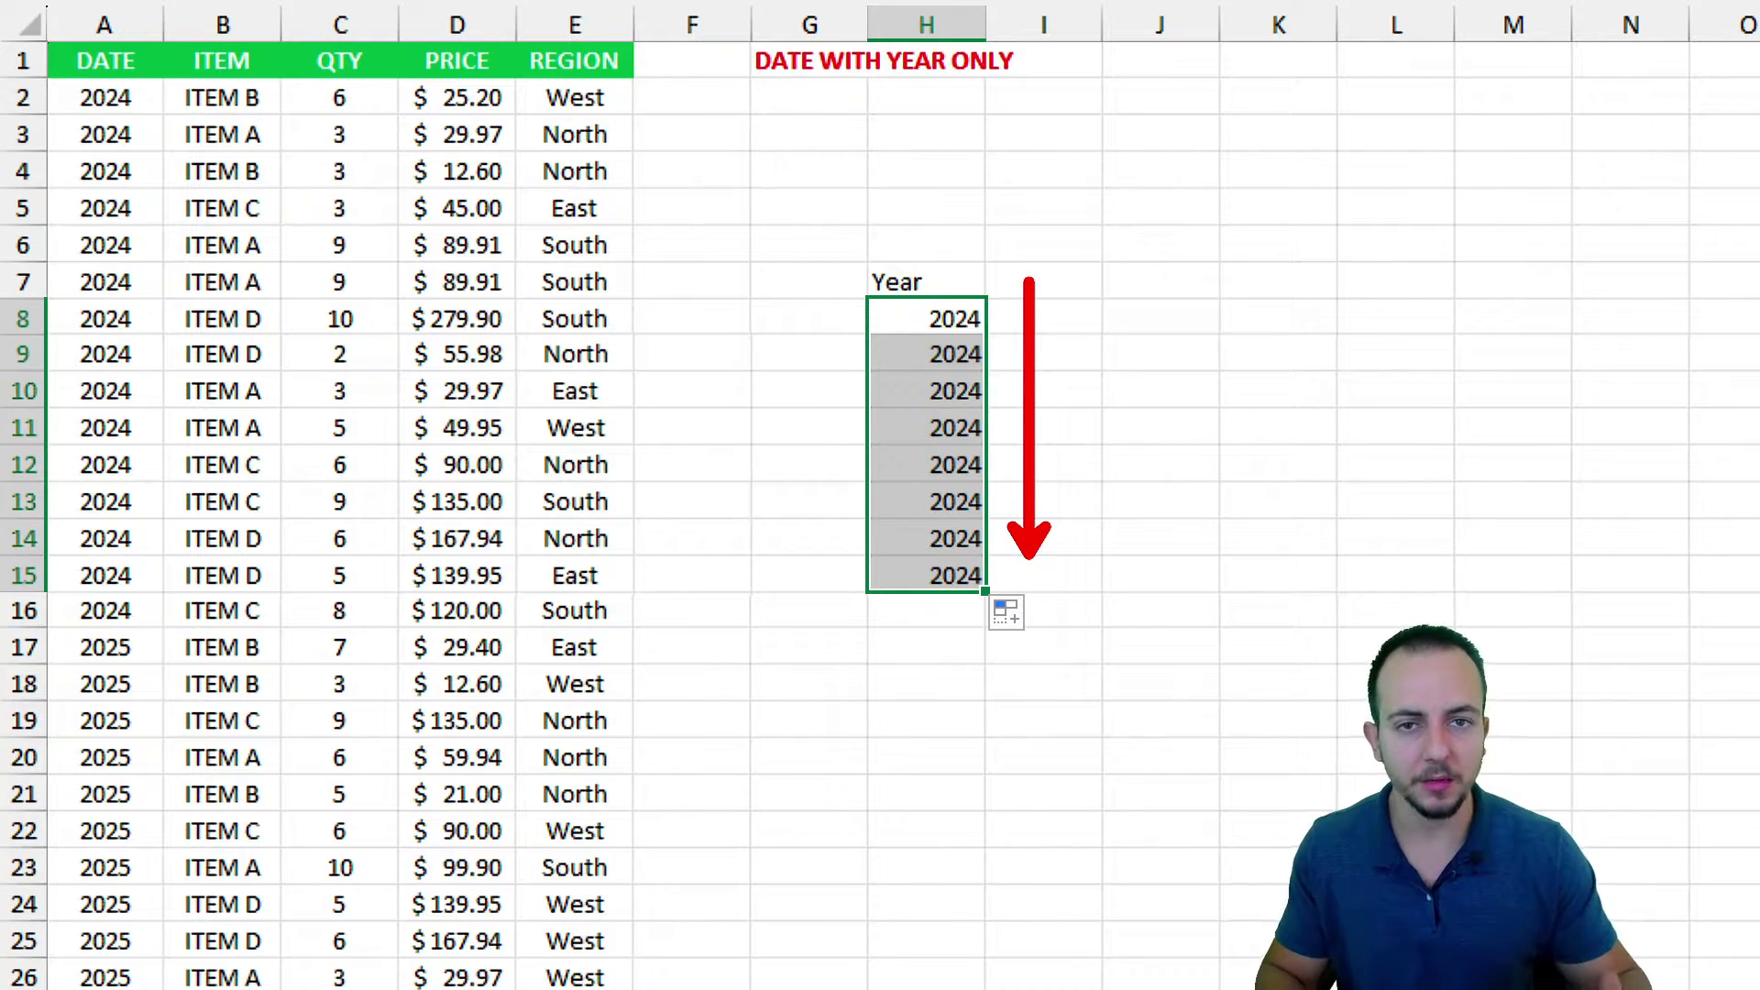
key(Escape)
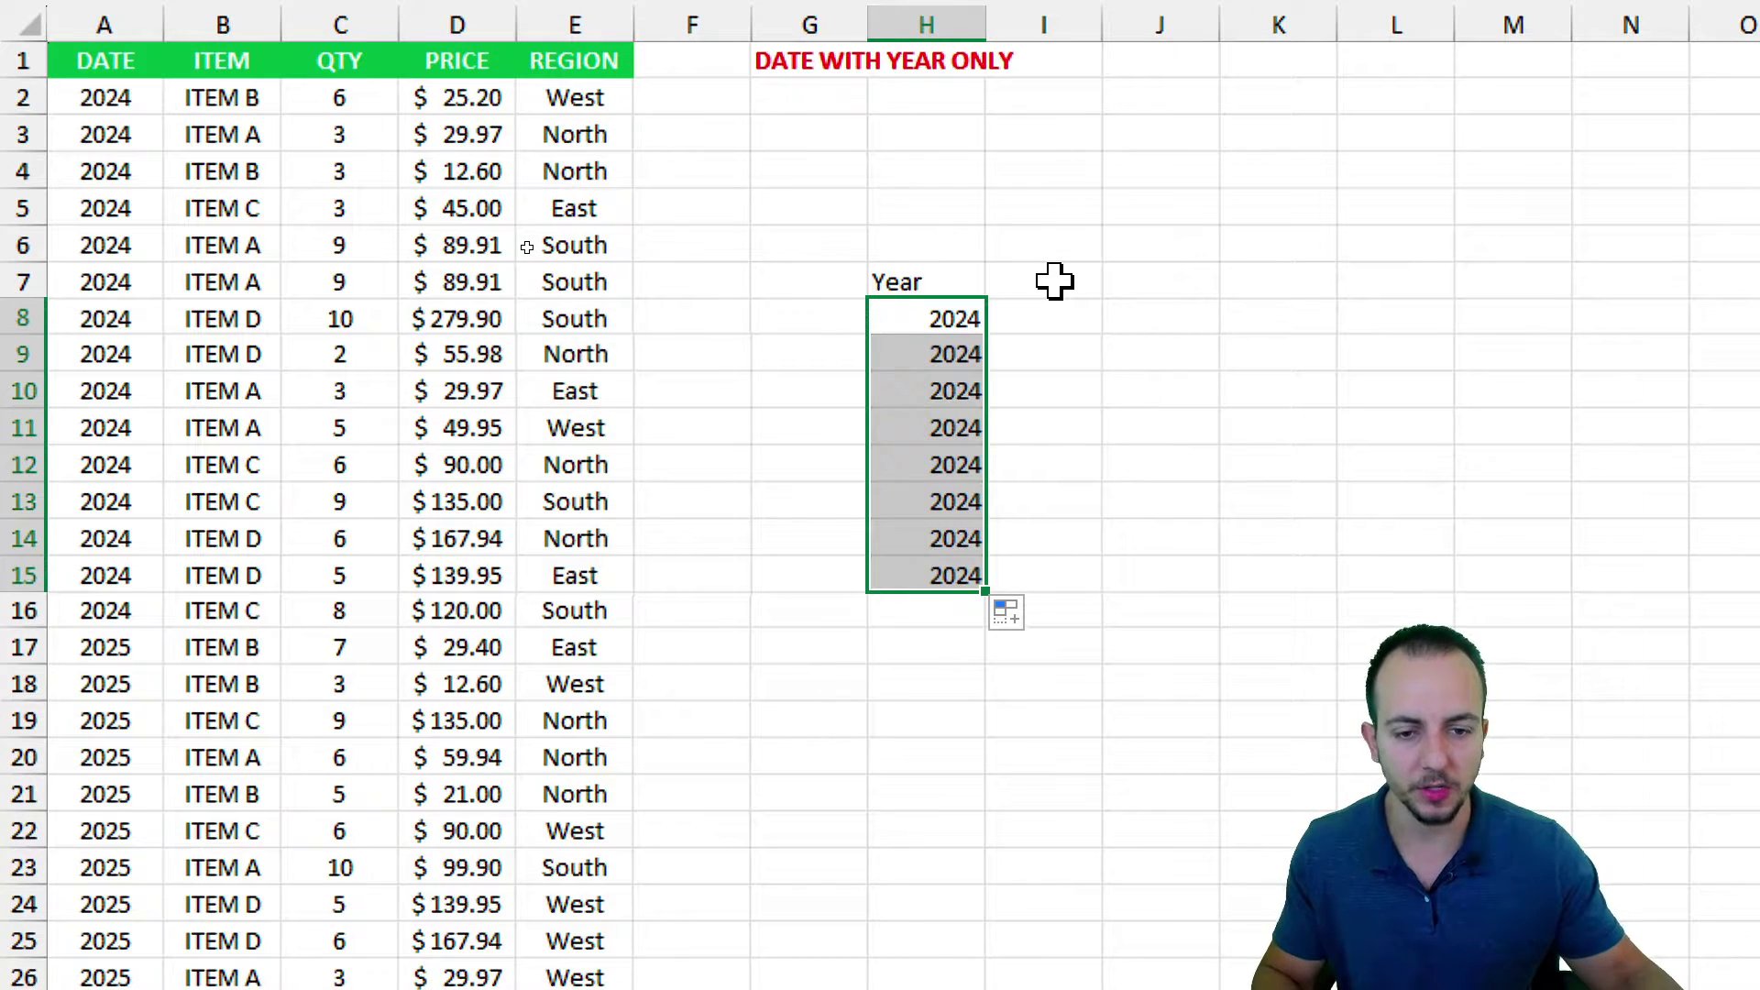
click(1020, 616)
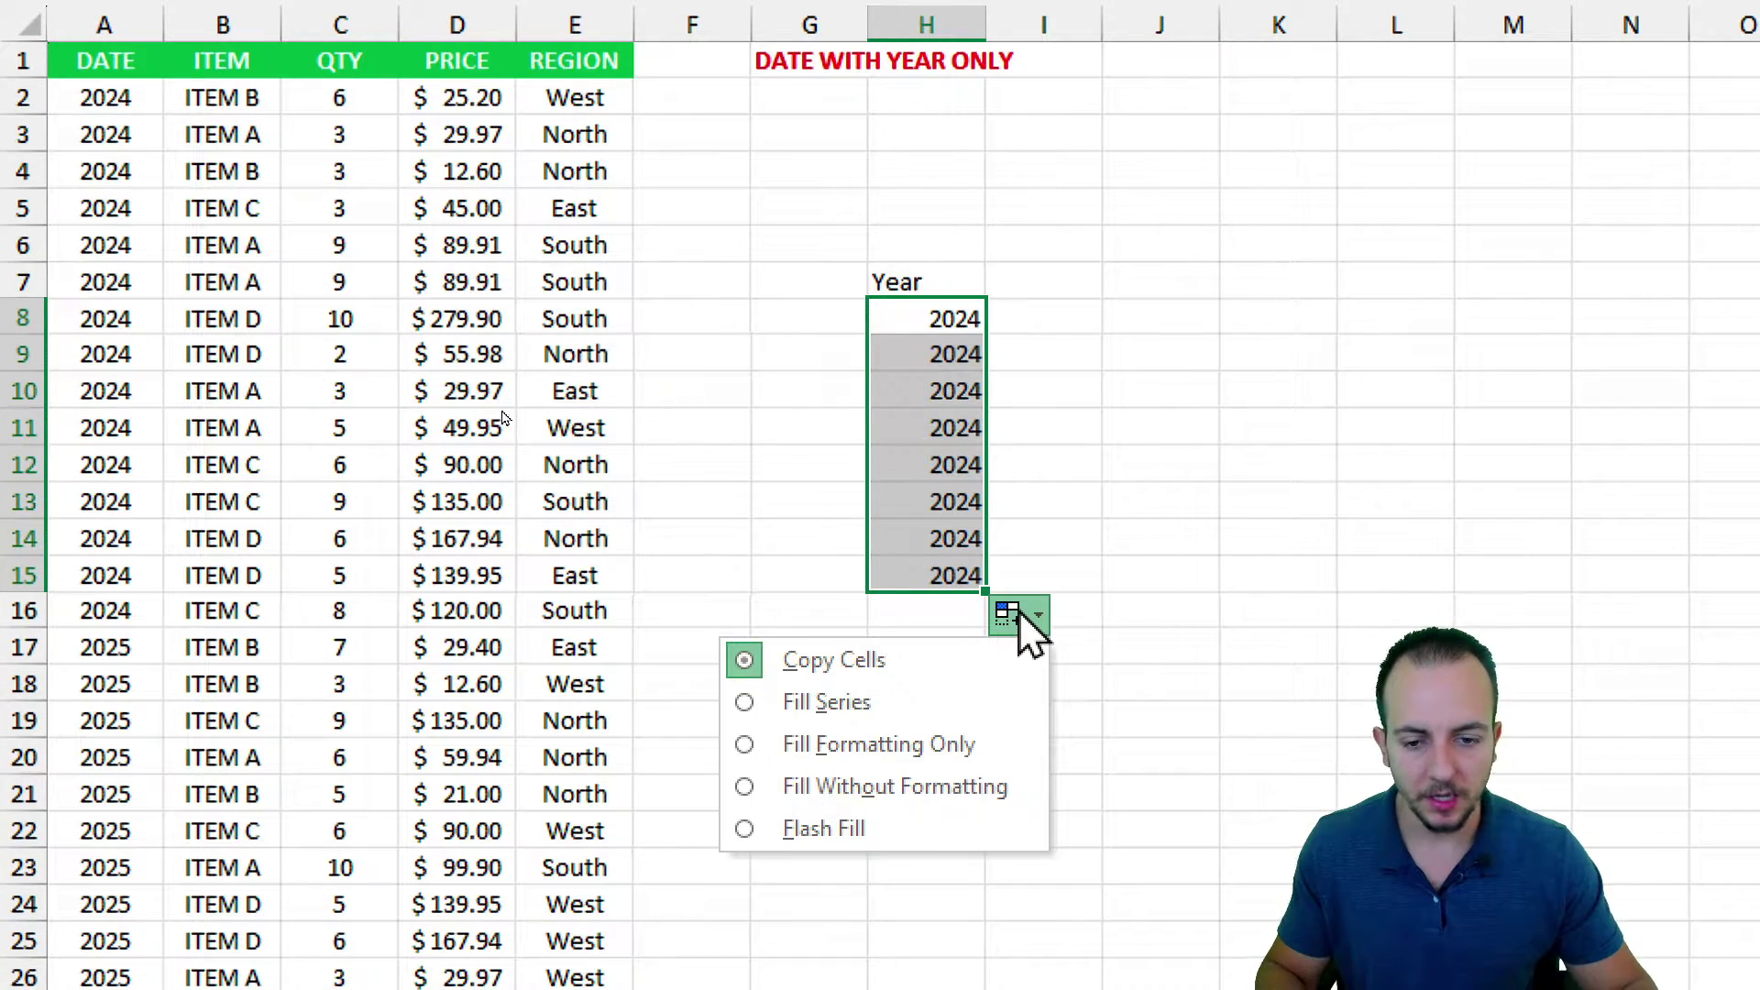
click(890, 702)
drag(945, 321, 949, 580)
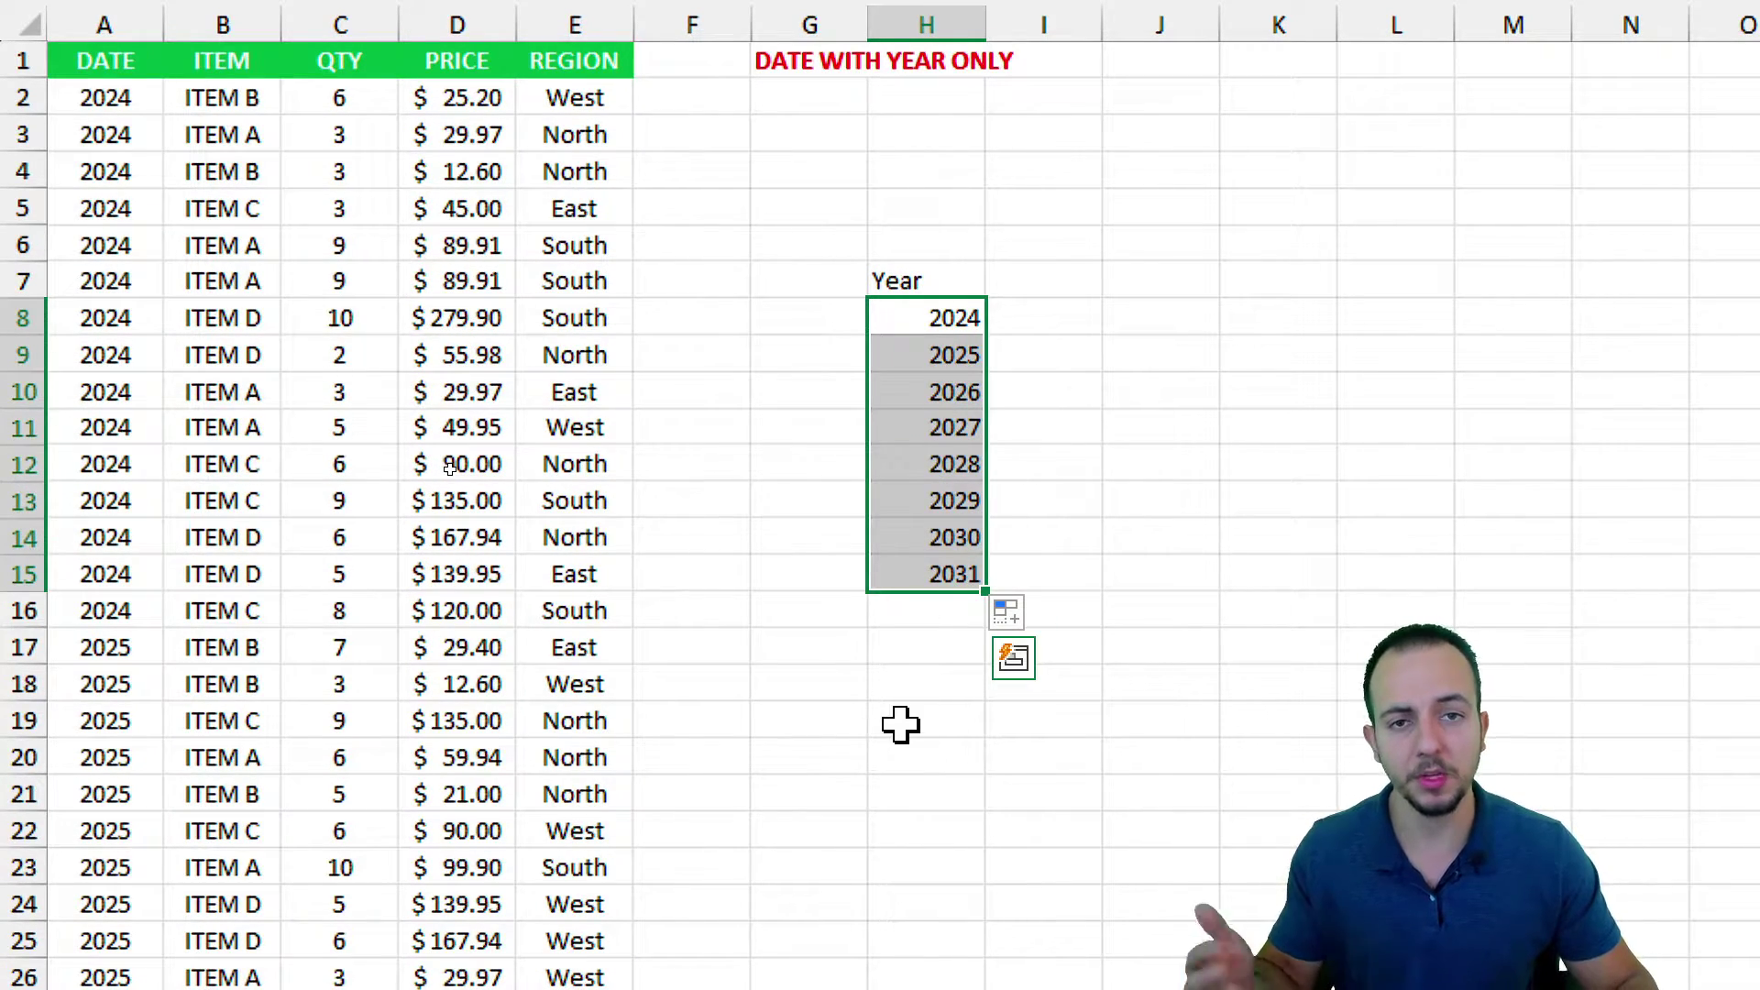
- Enter the header Total Sold in I7, beside the Year header
click(1071, 277)
drag(967, 273, 1036, 273)
click(1037, 273)
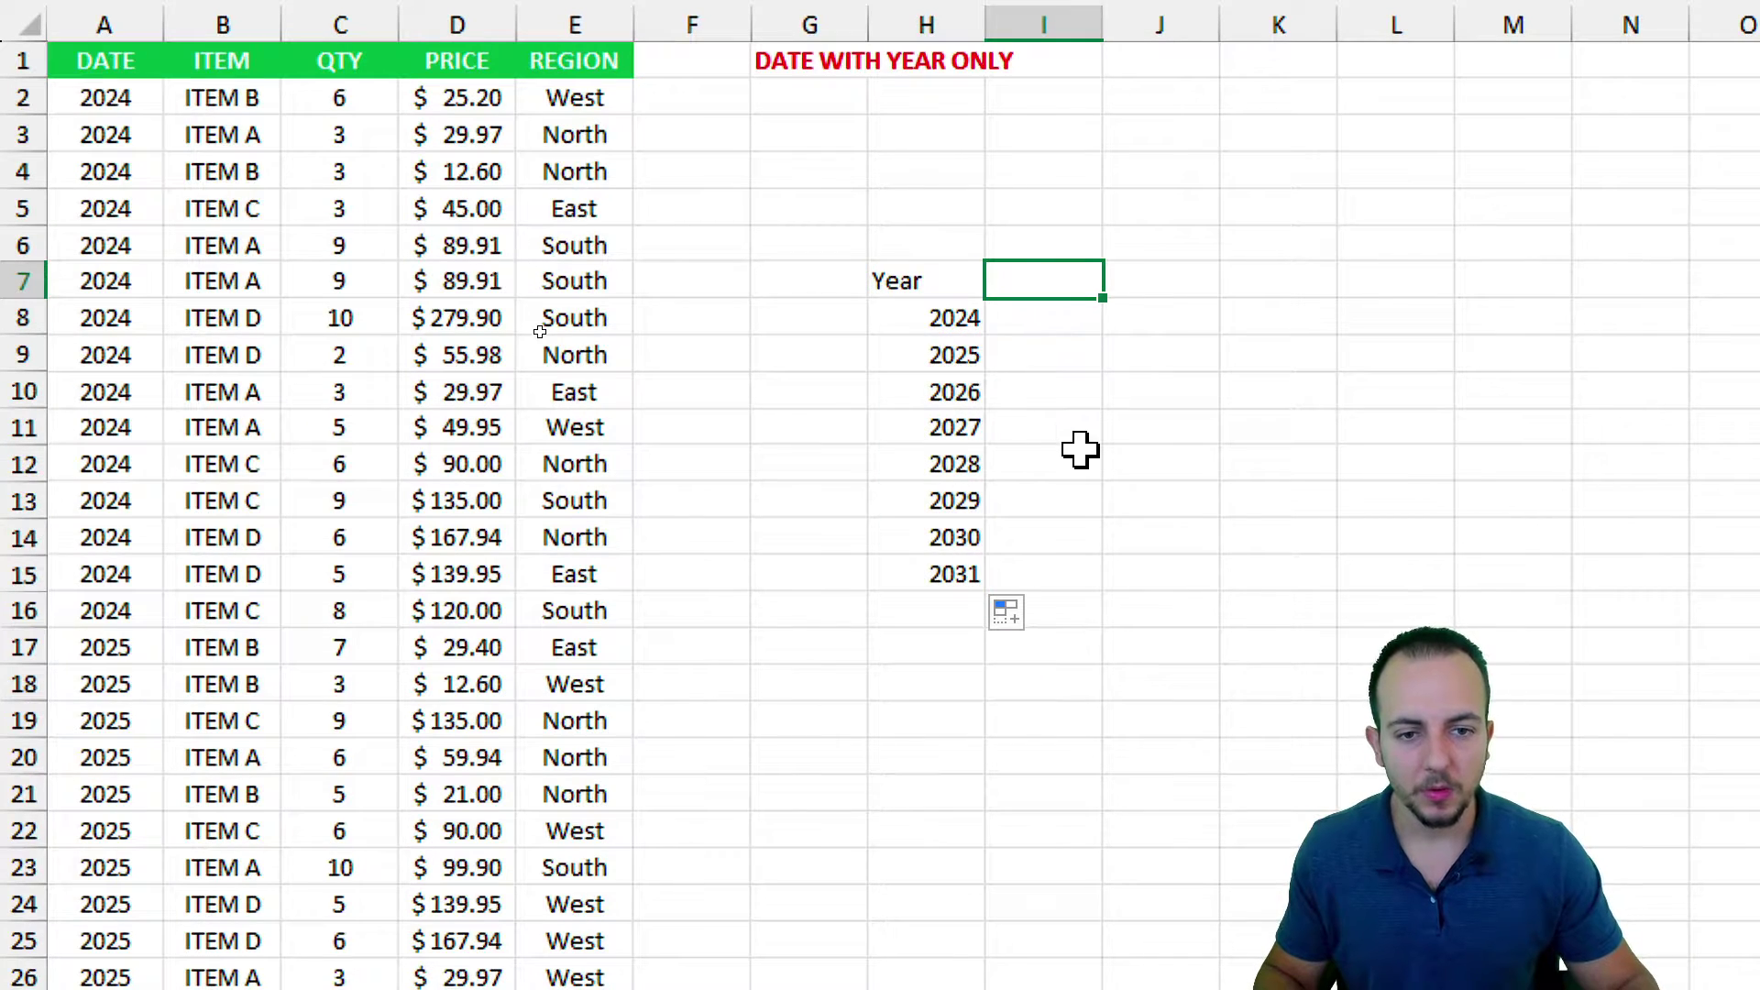
text(Total Sold)
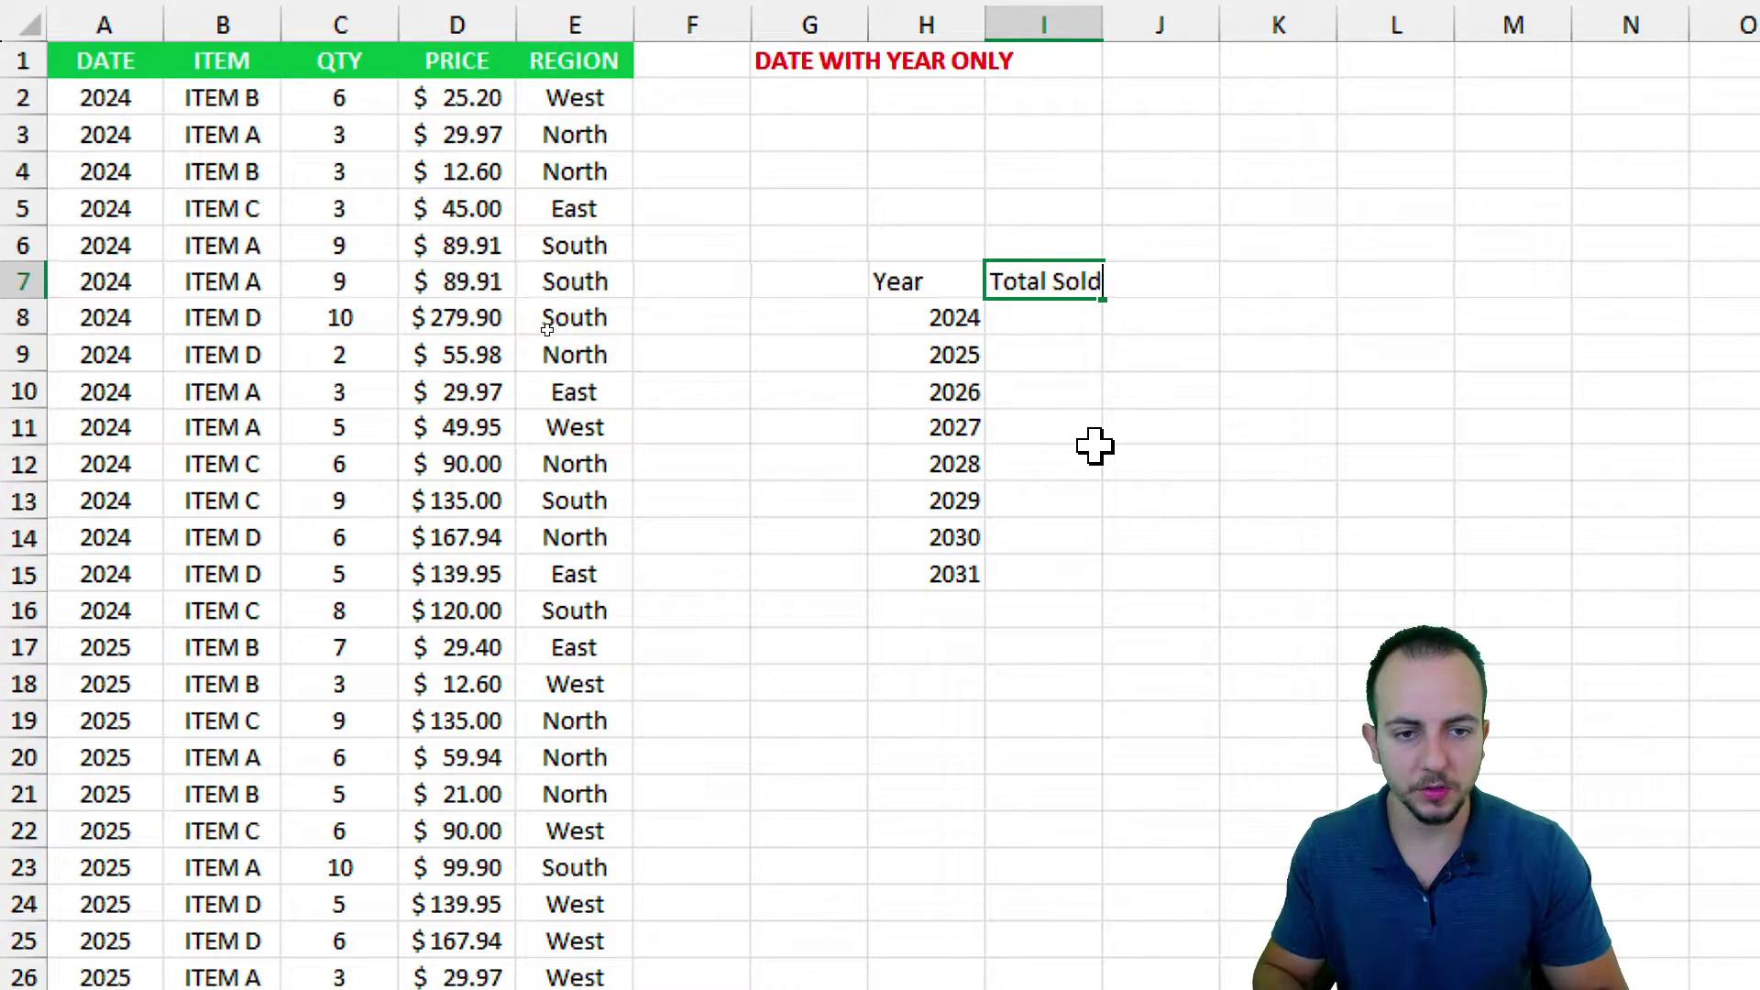
key(Return)
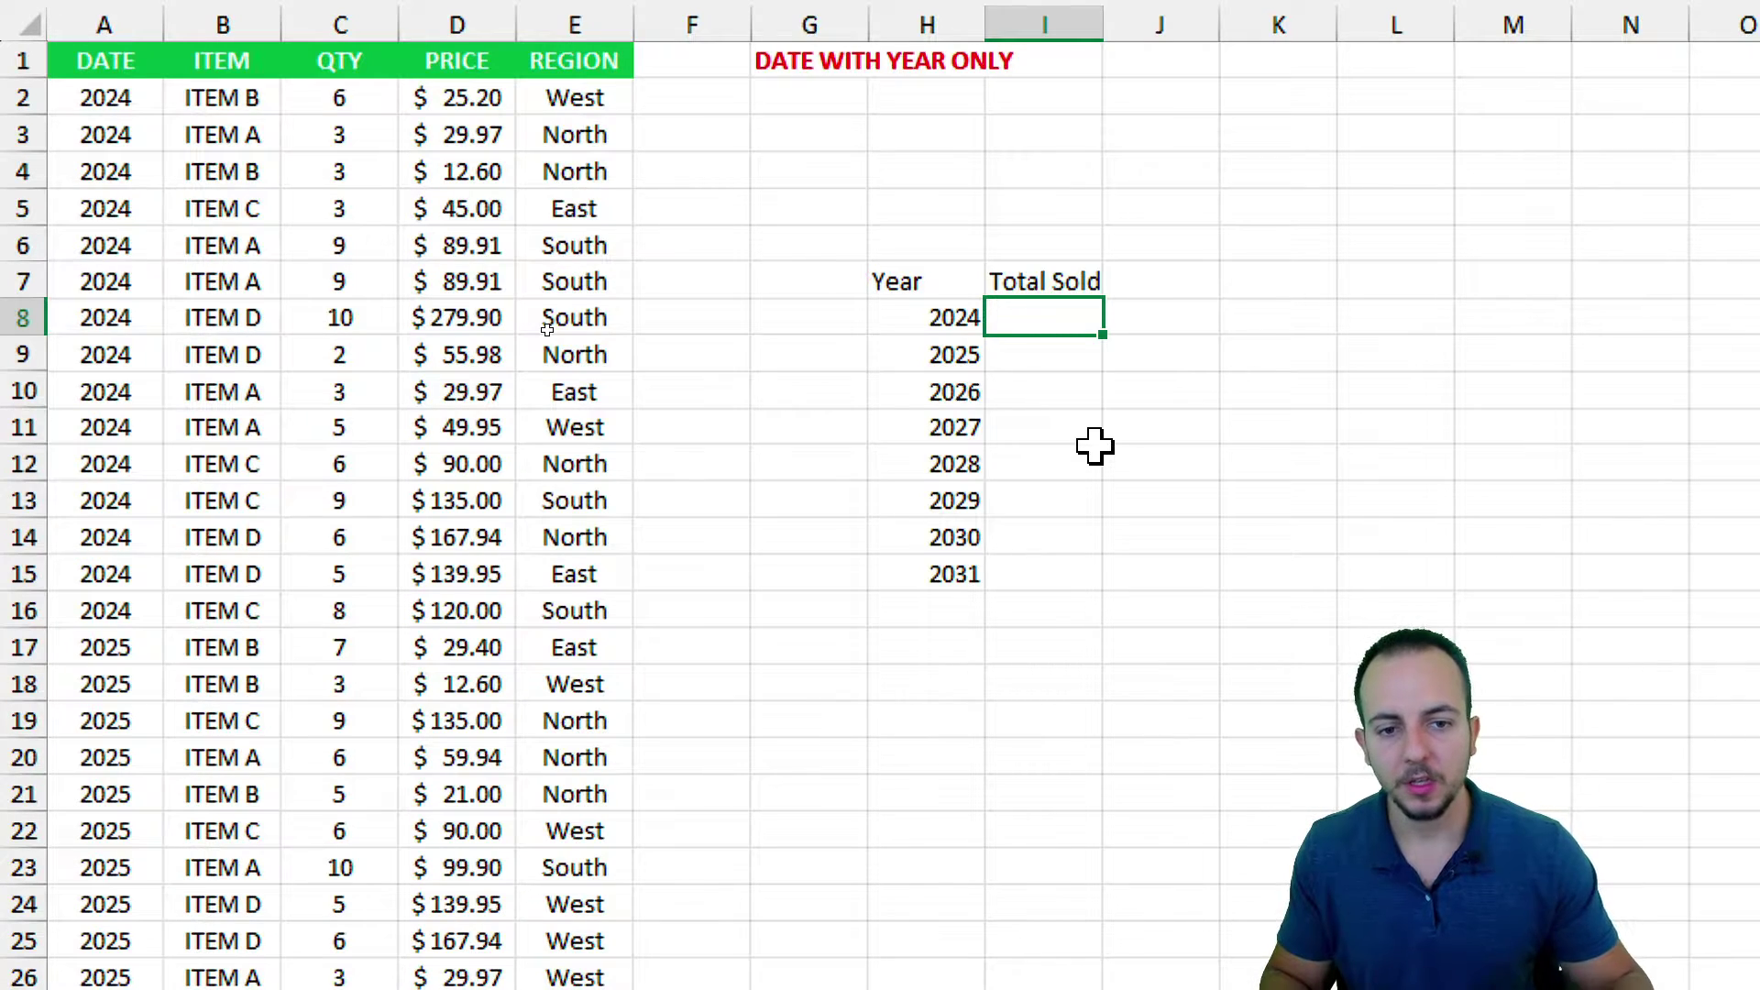
- Start a SUMIF formula in I8 with the whole DATE column A as the criteria range
click(945, 320)
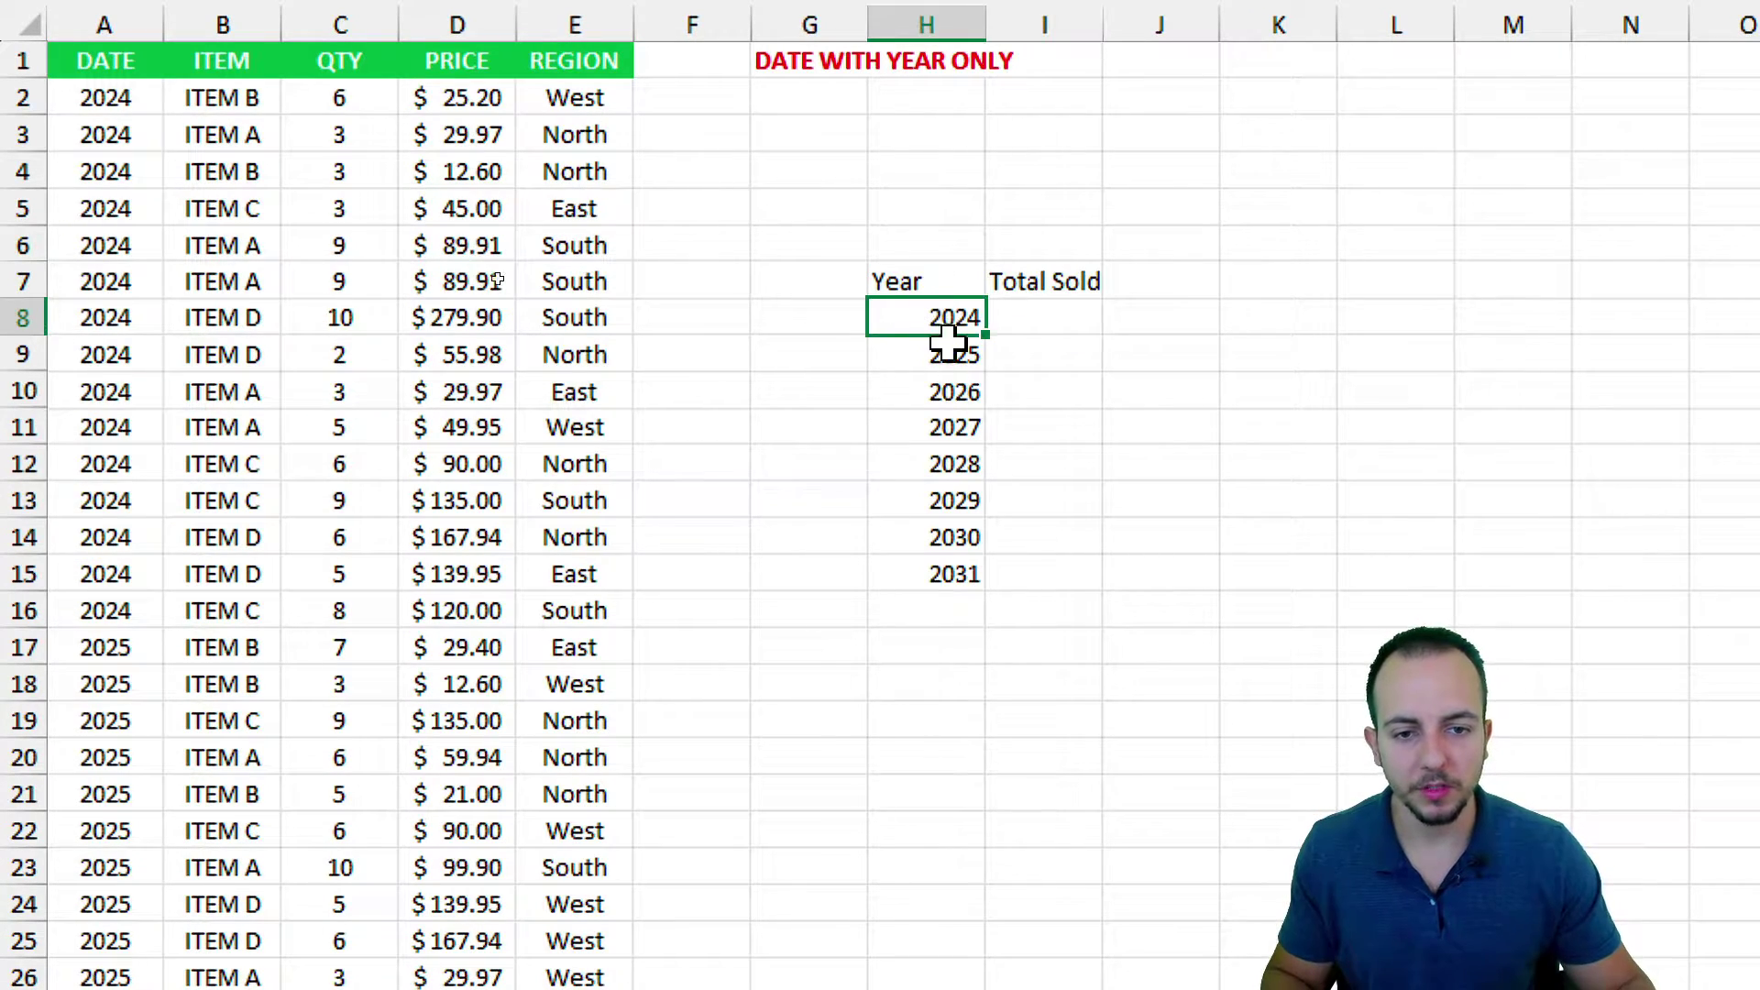
click(1047, 323)
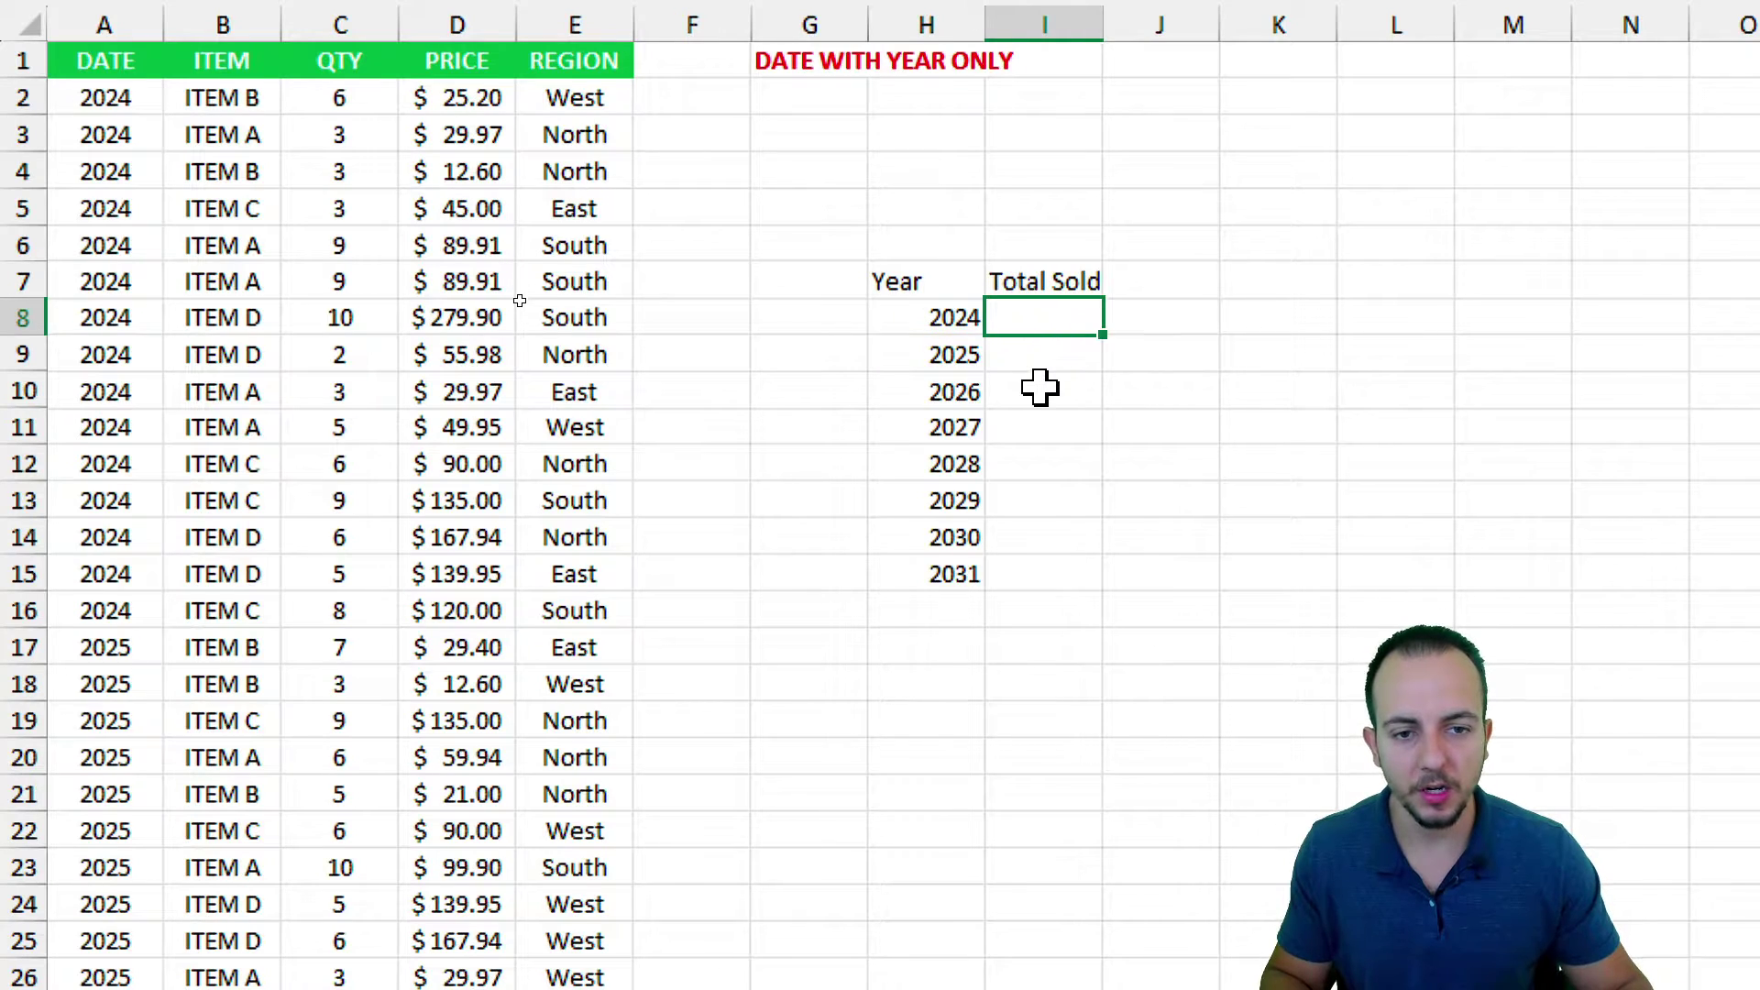
text(=sum)
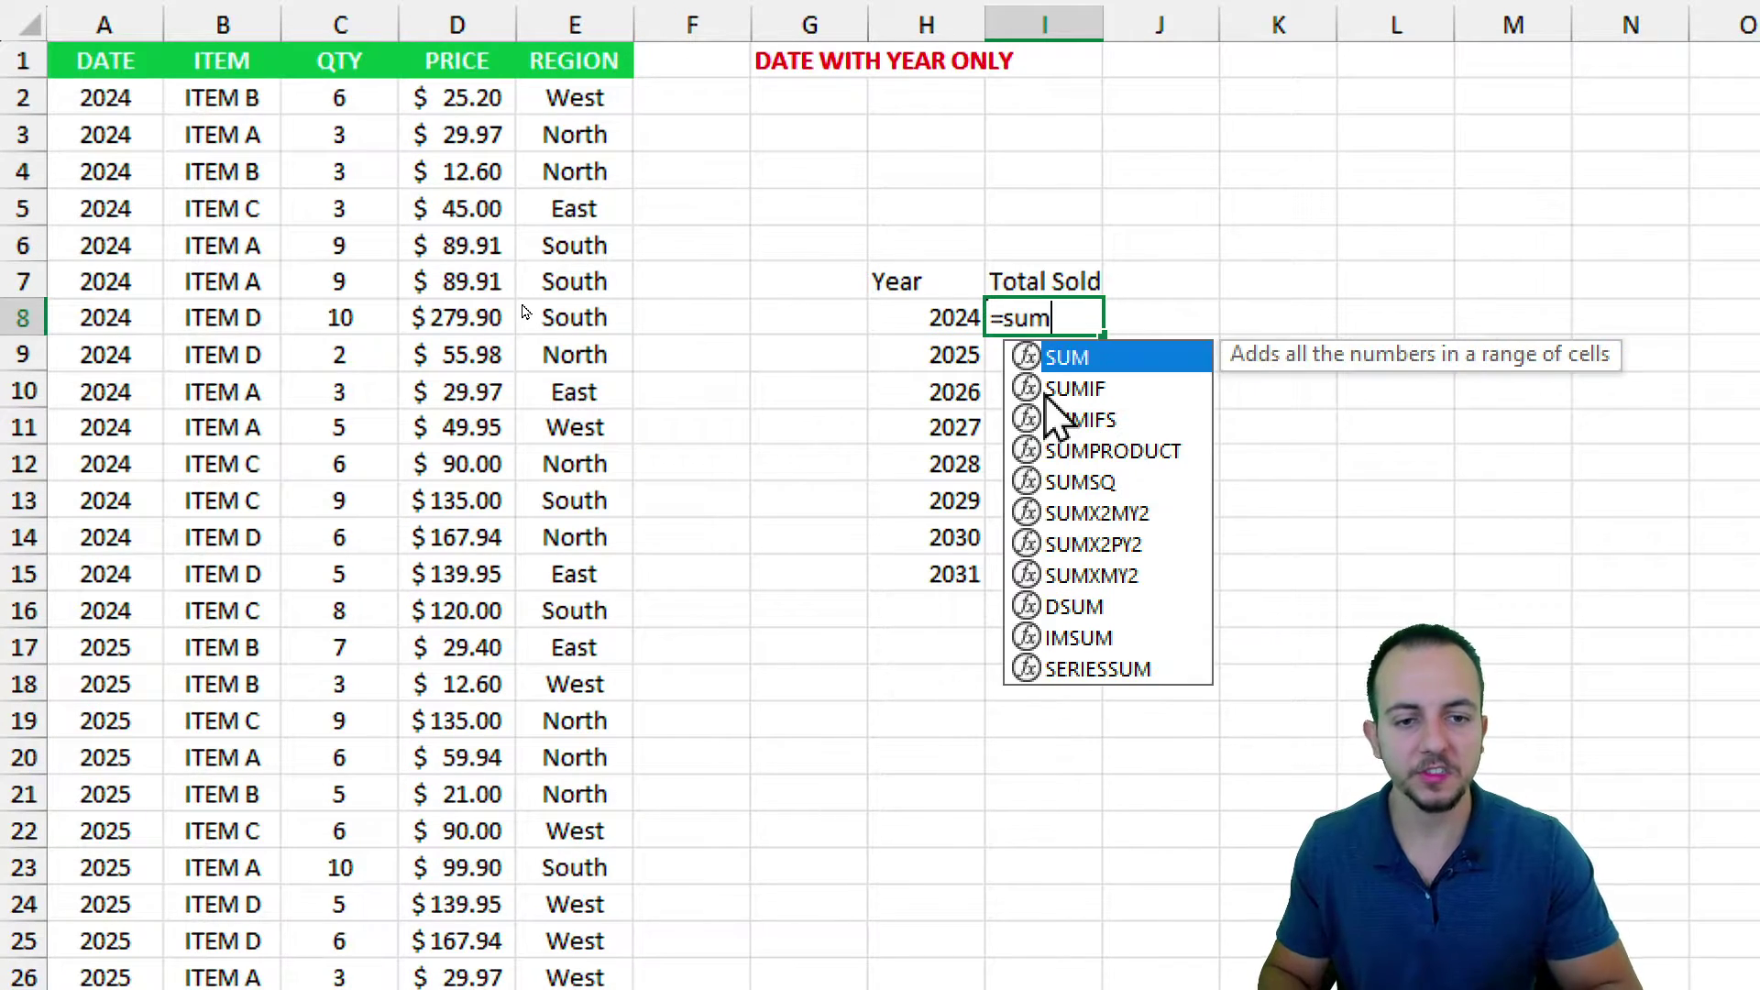
text(if)
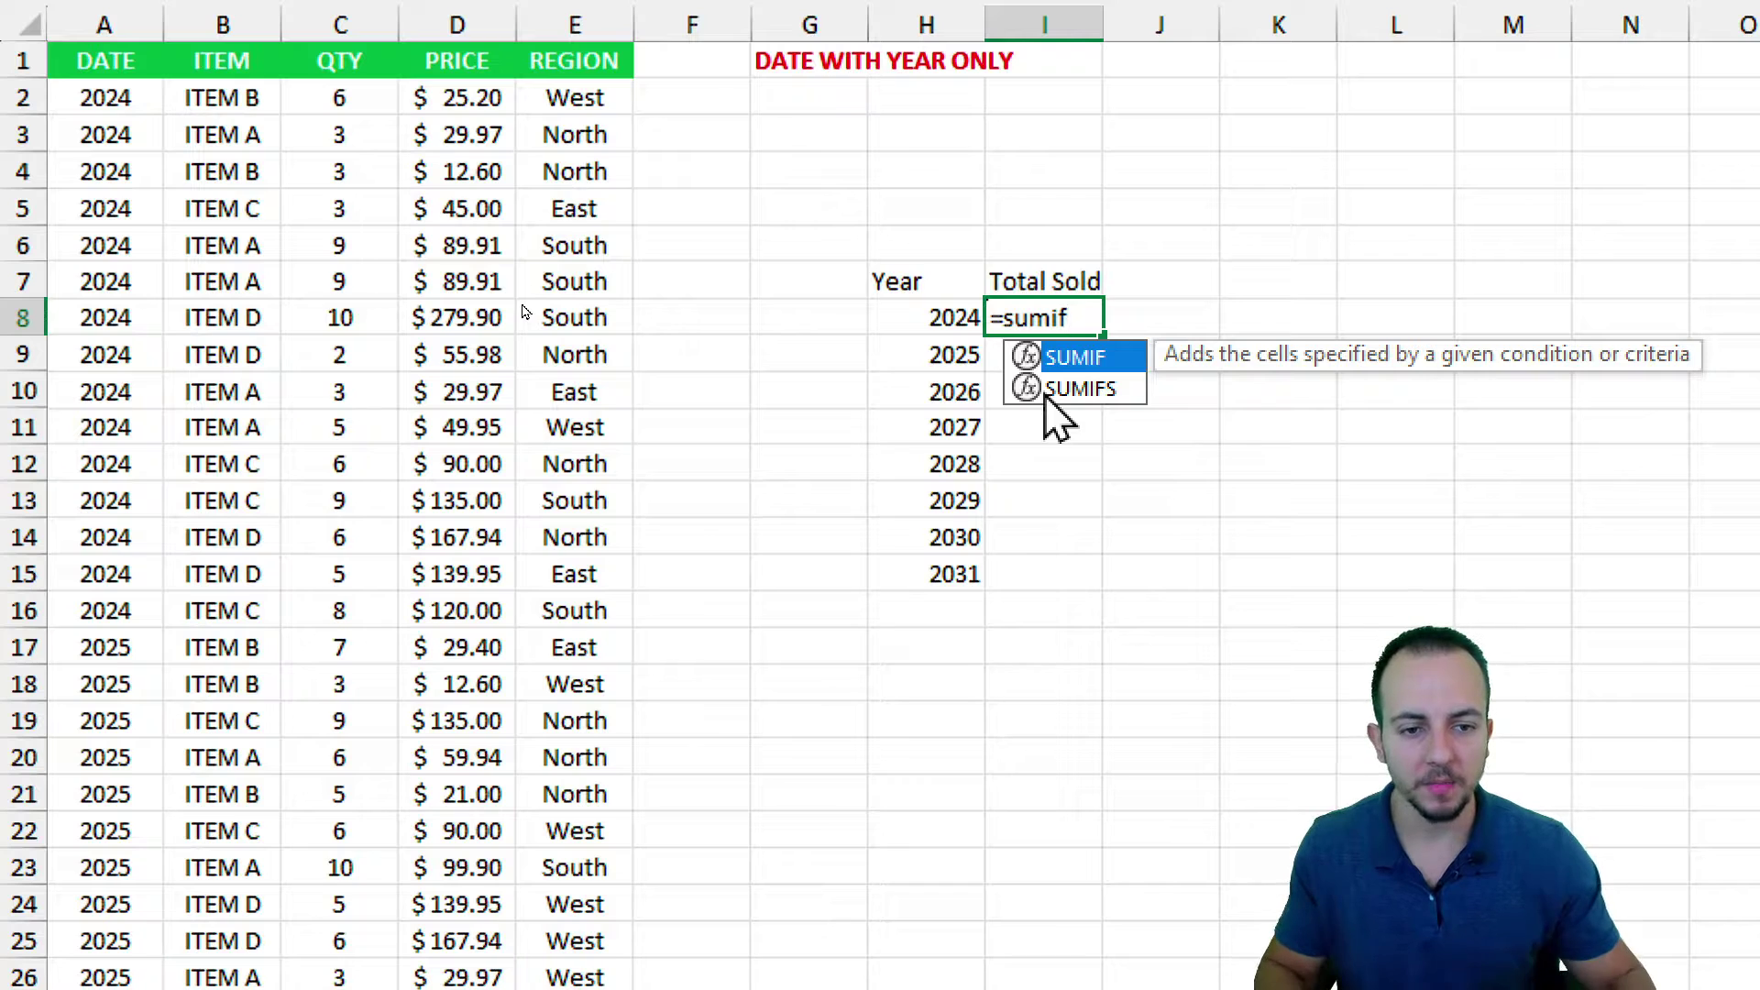
double_click(1068, 358)
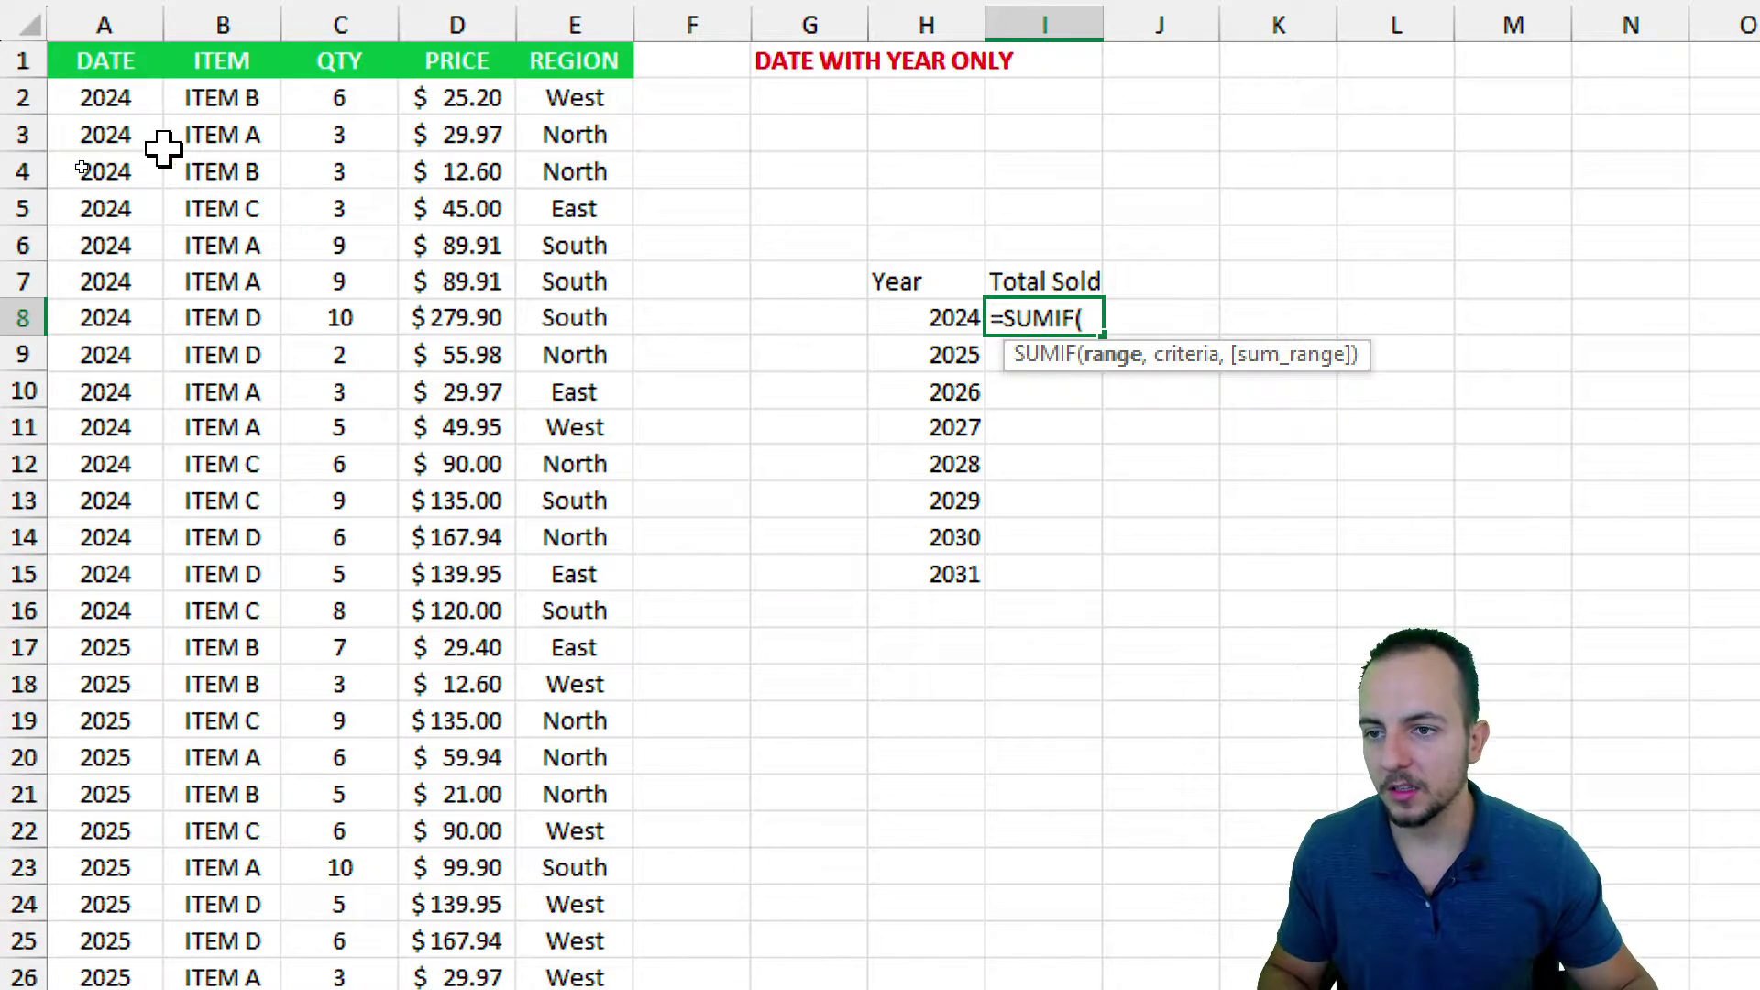
drag(130, 244, 137, 440)
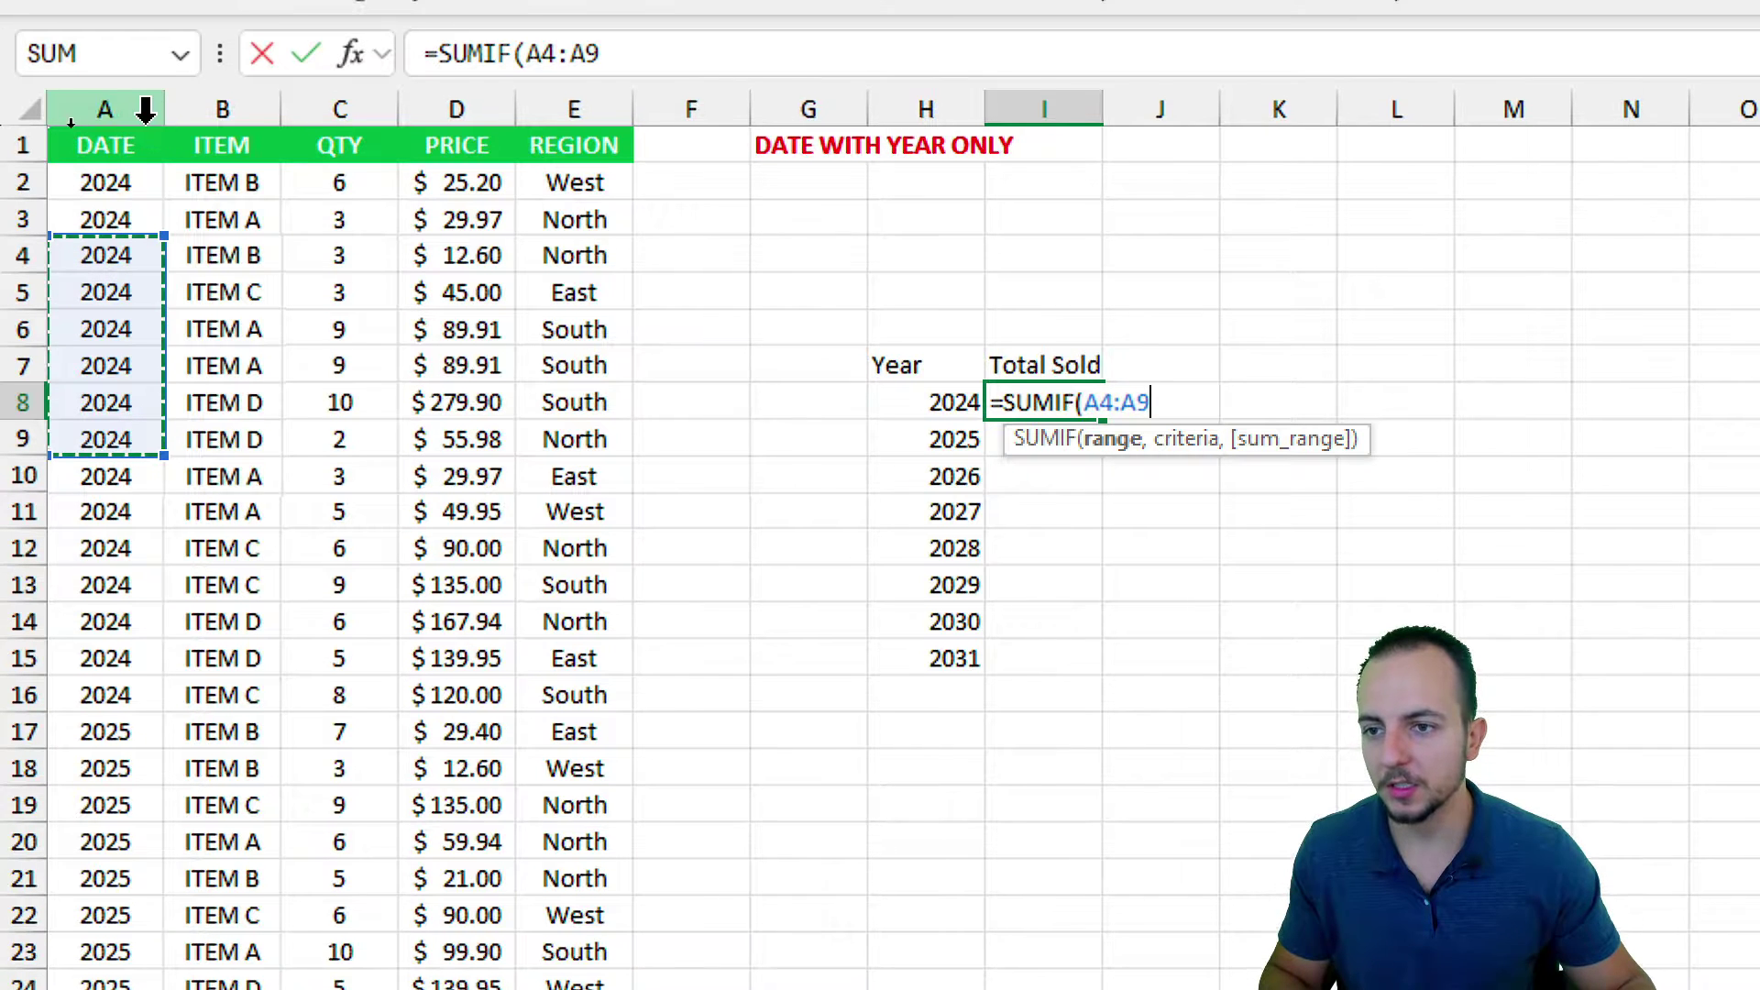
click(134, 98)
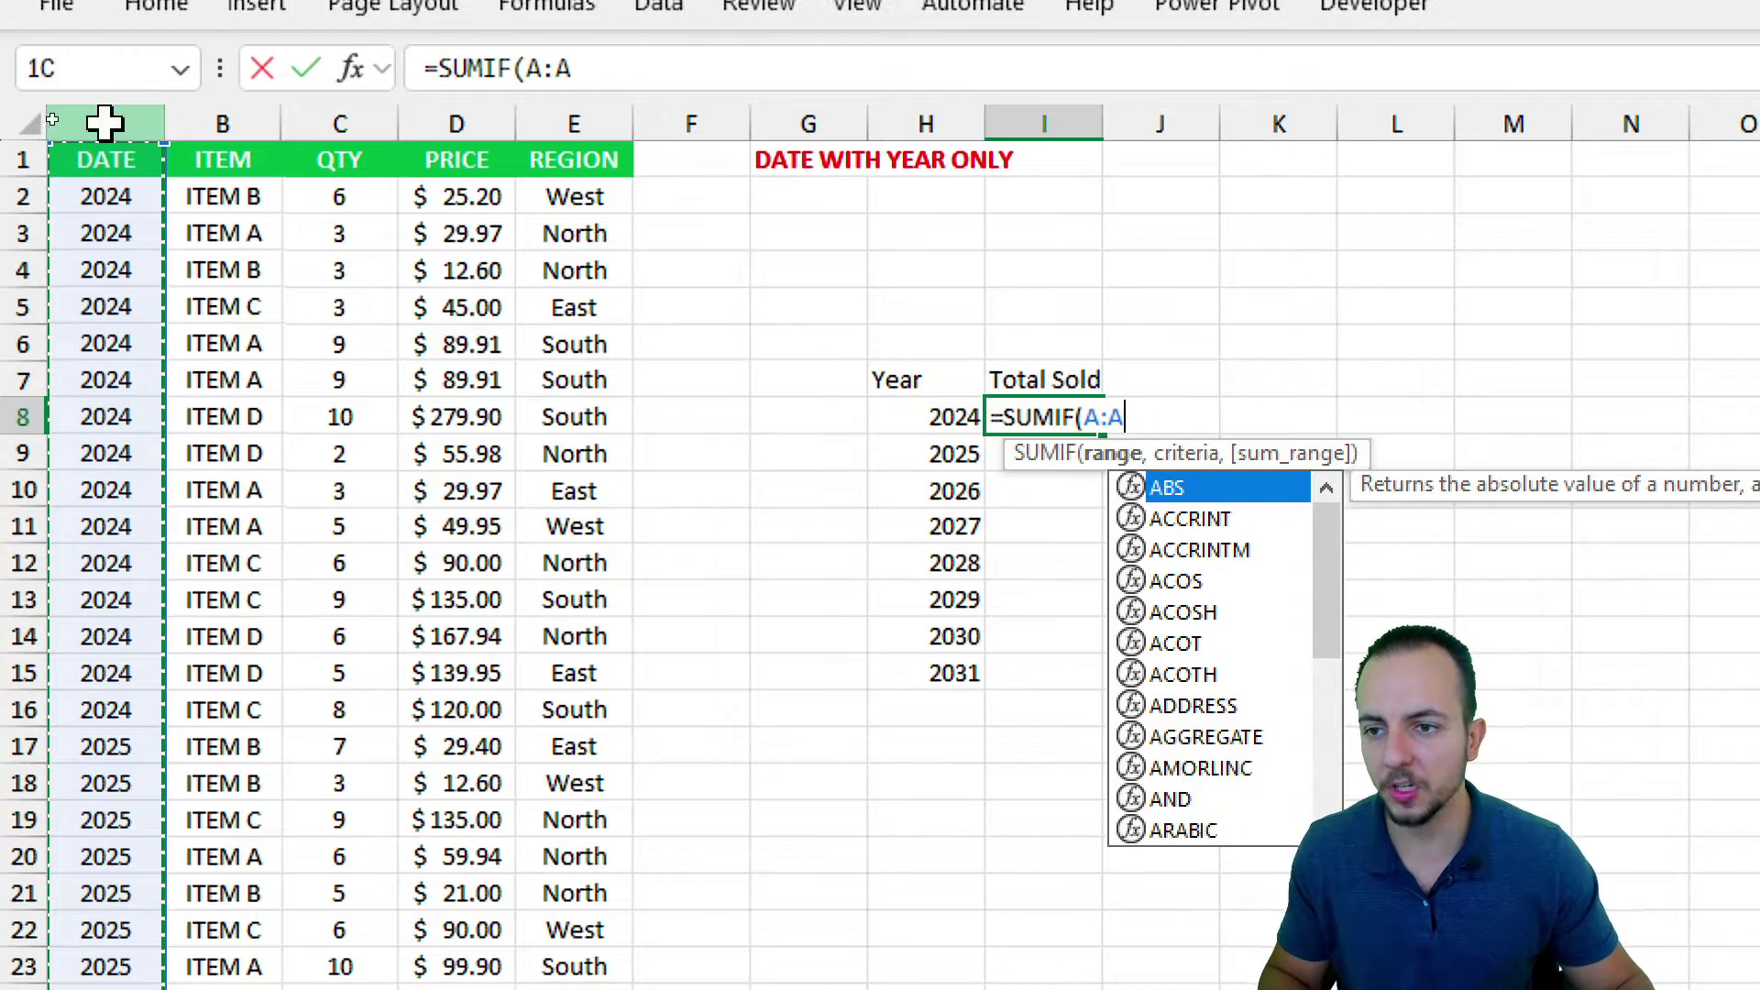
click(114, 101)
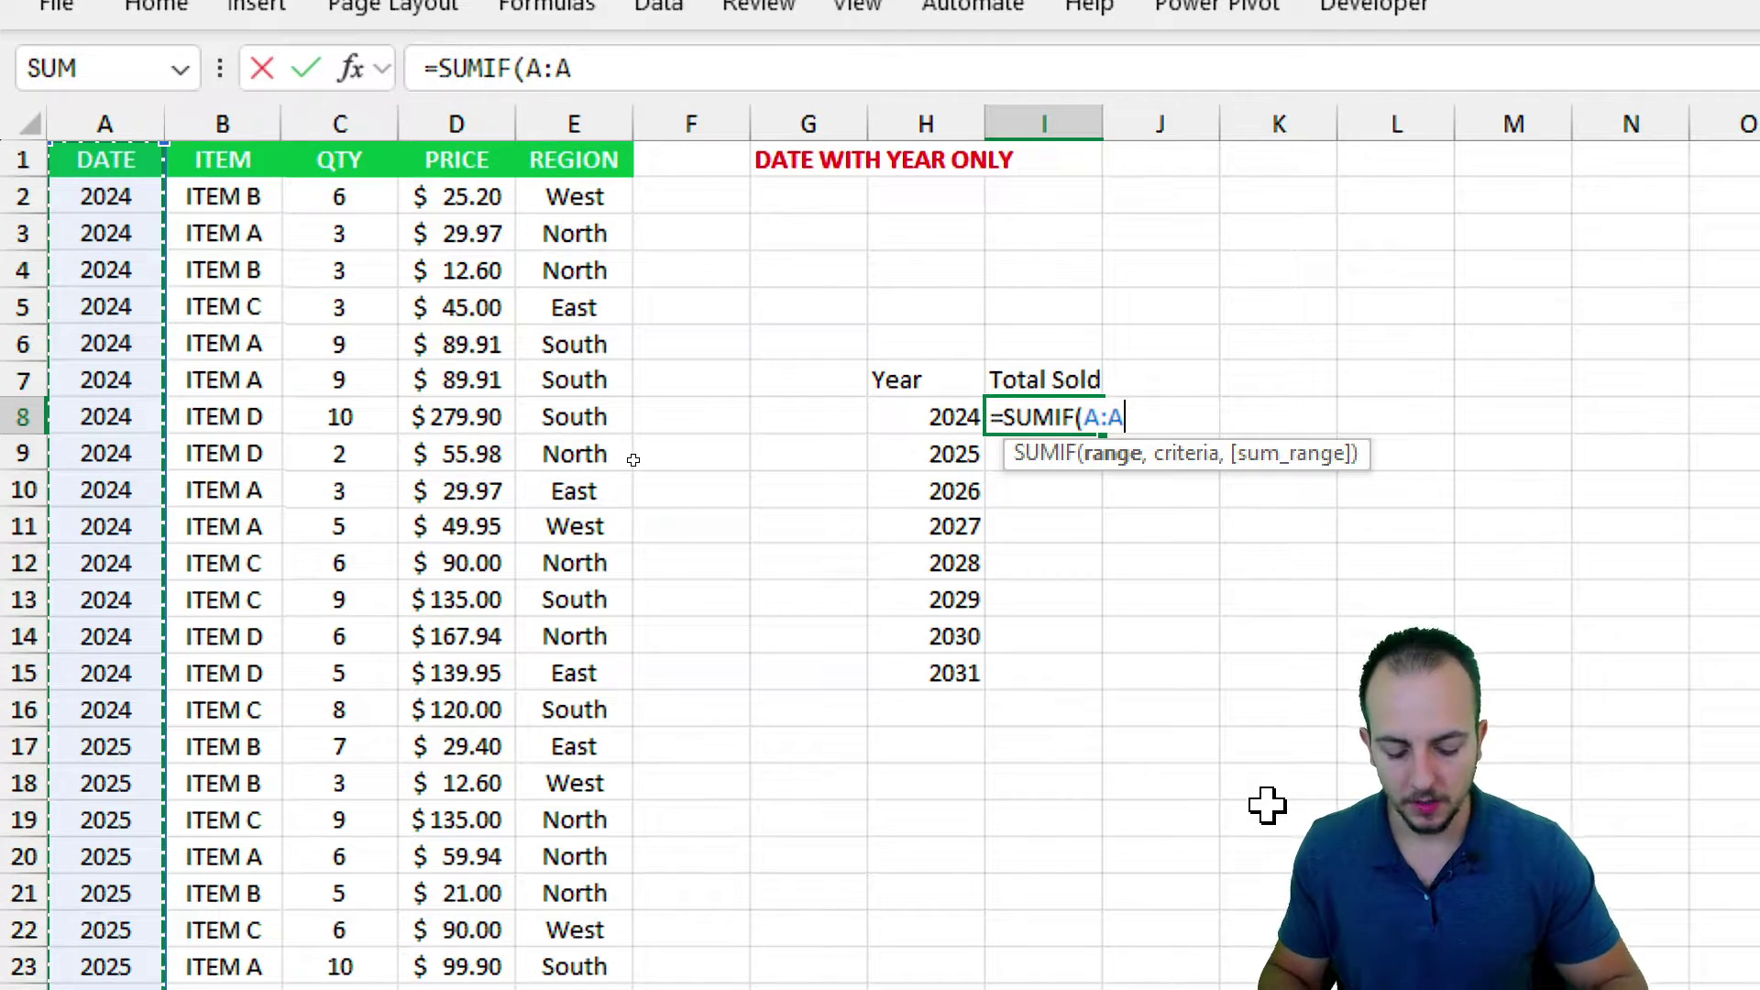
- Complete the SUMIF formula in I8 with the year in H8 as criteria and the PRICE column D as sum range
text(,)
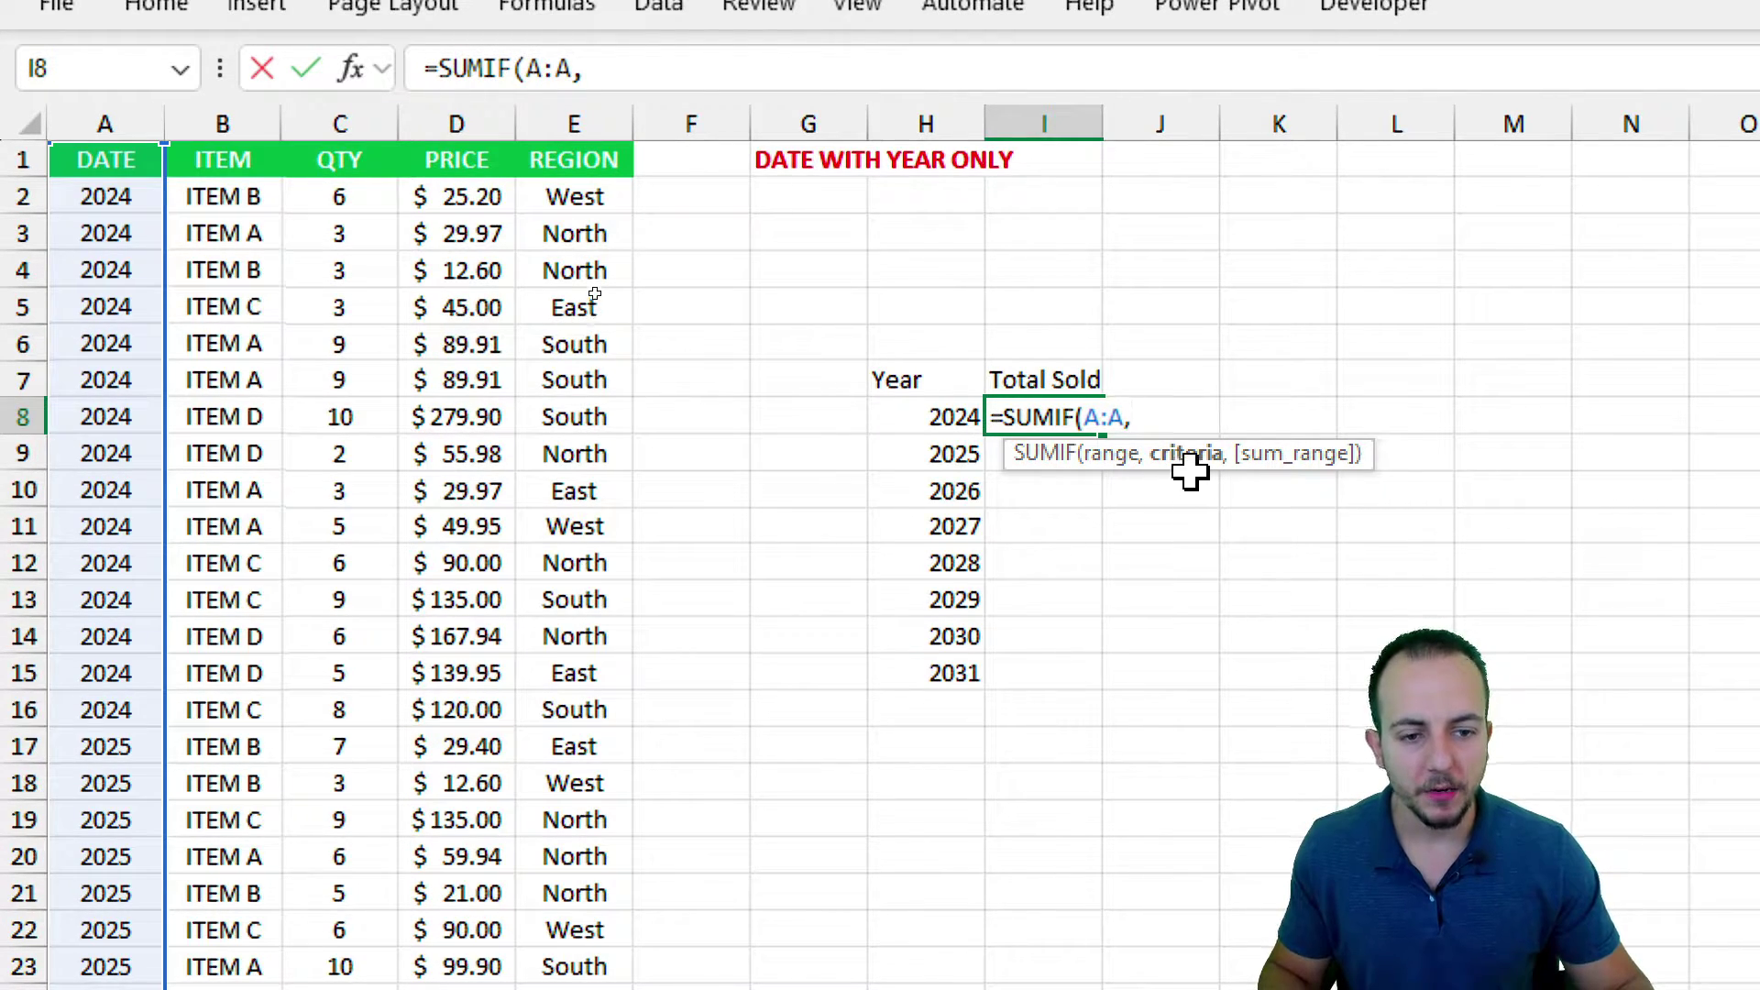
click(919, 426)
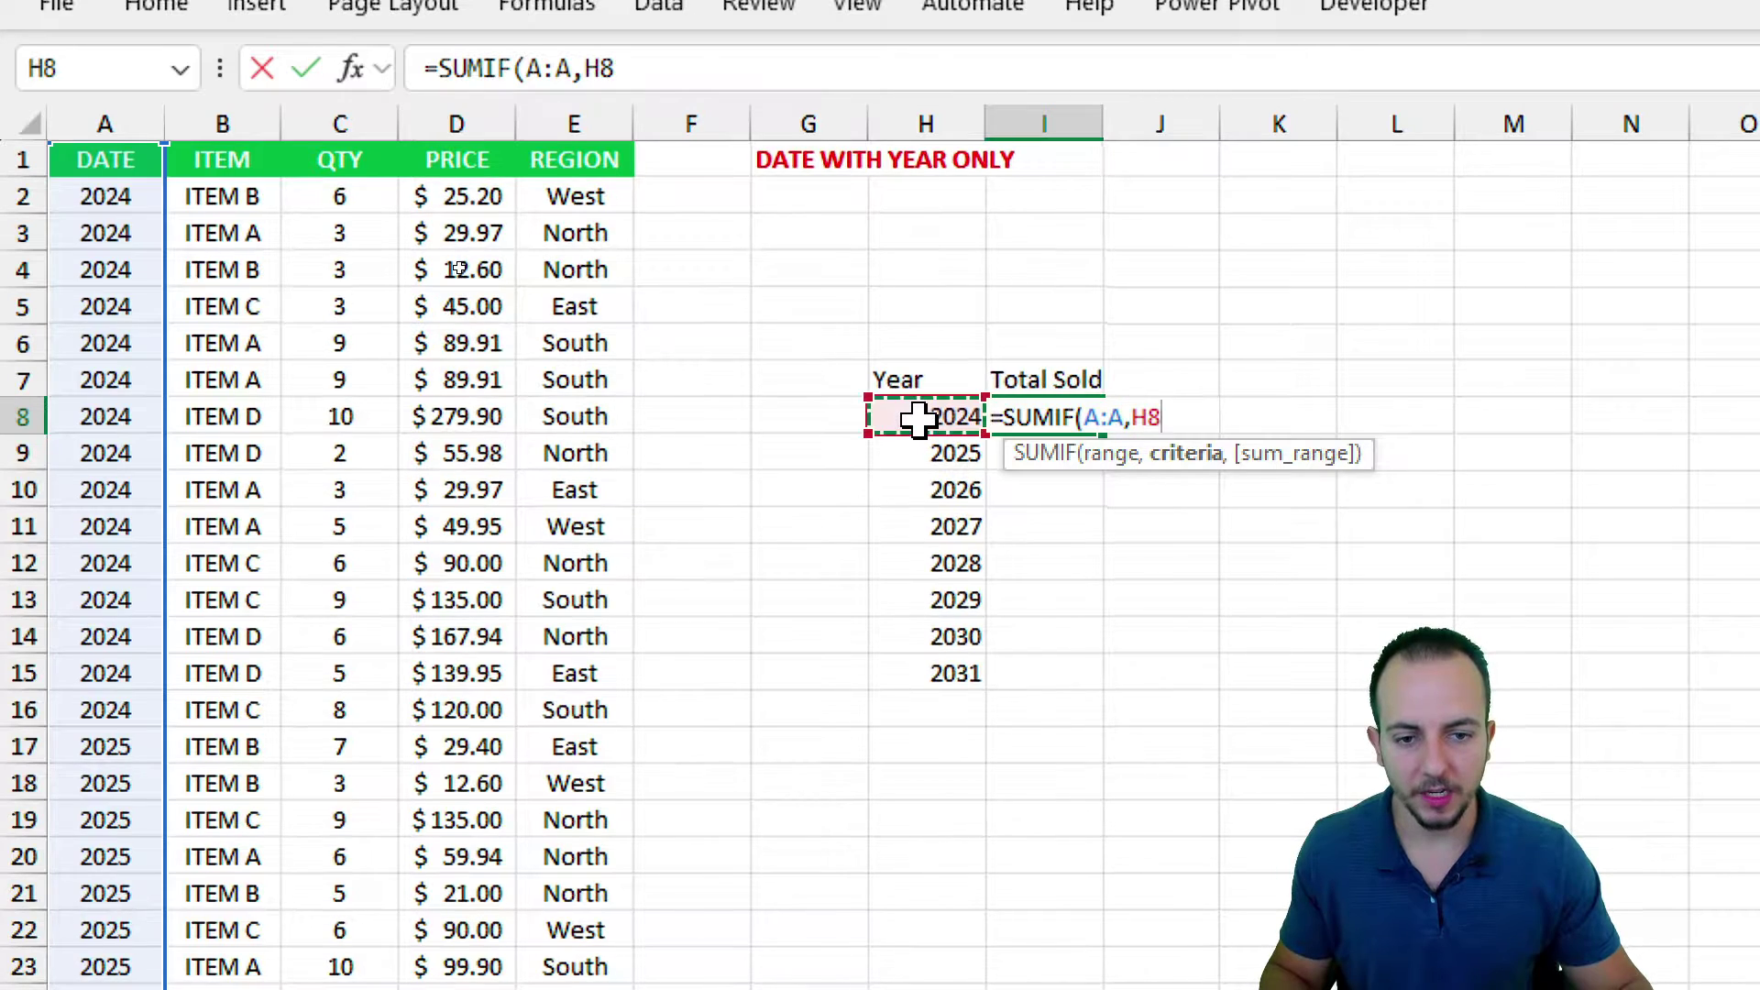
text(,)
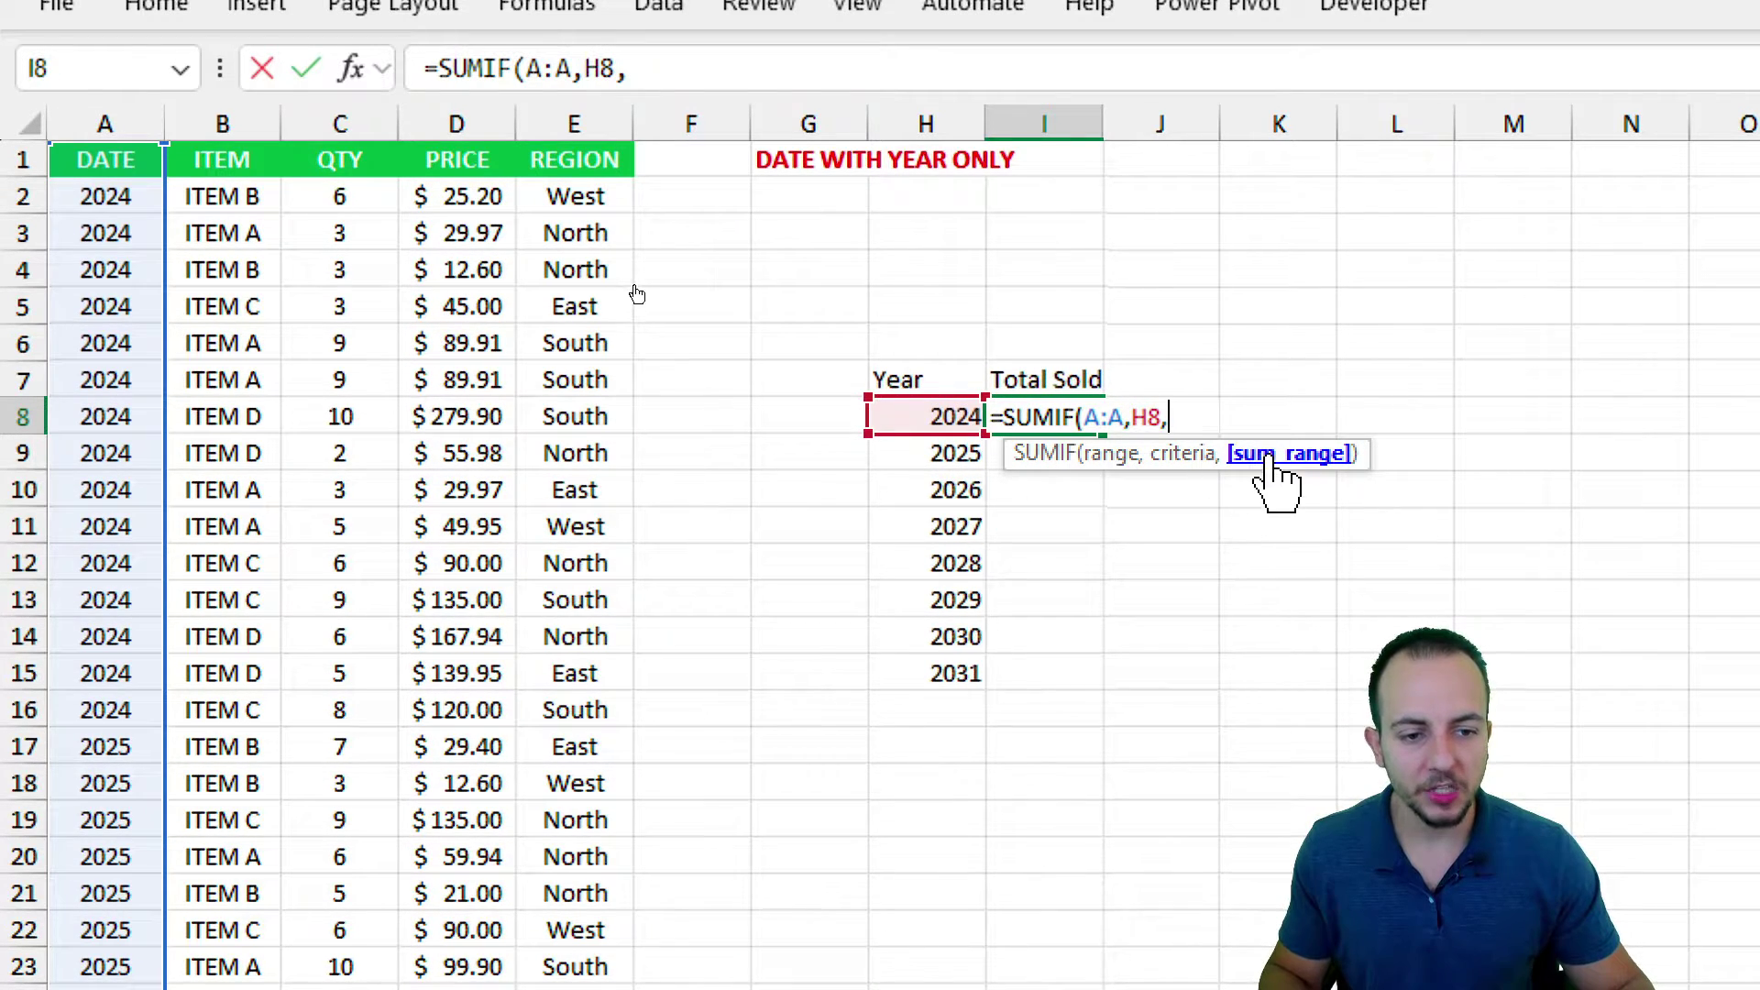
click(449, 116)
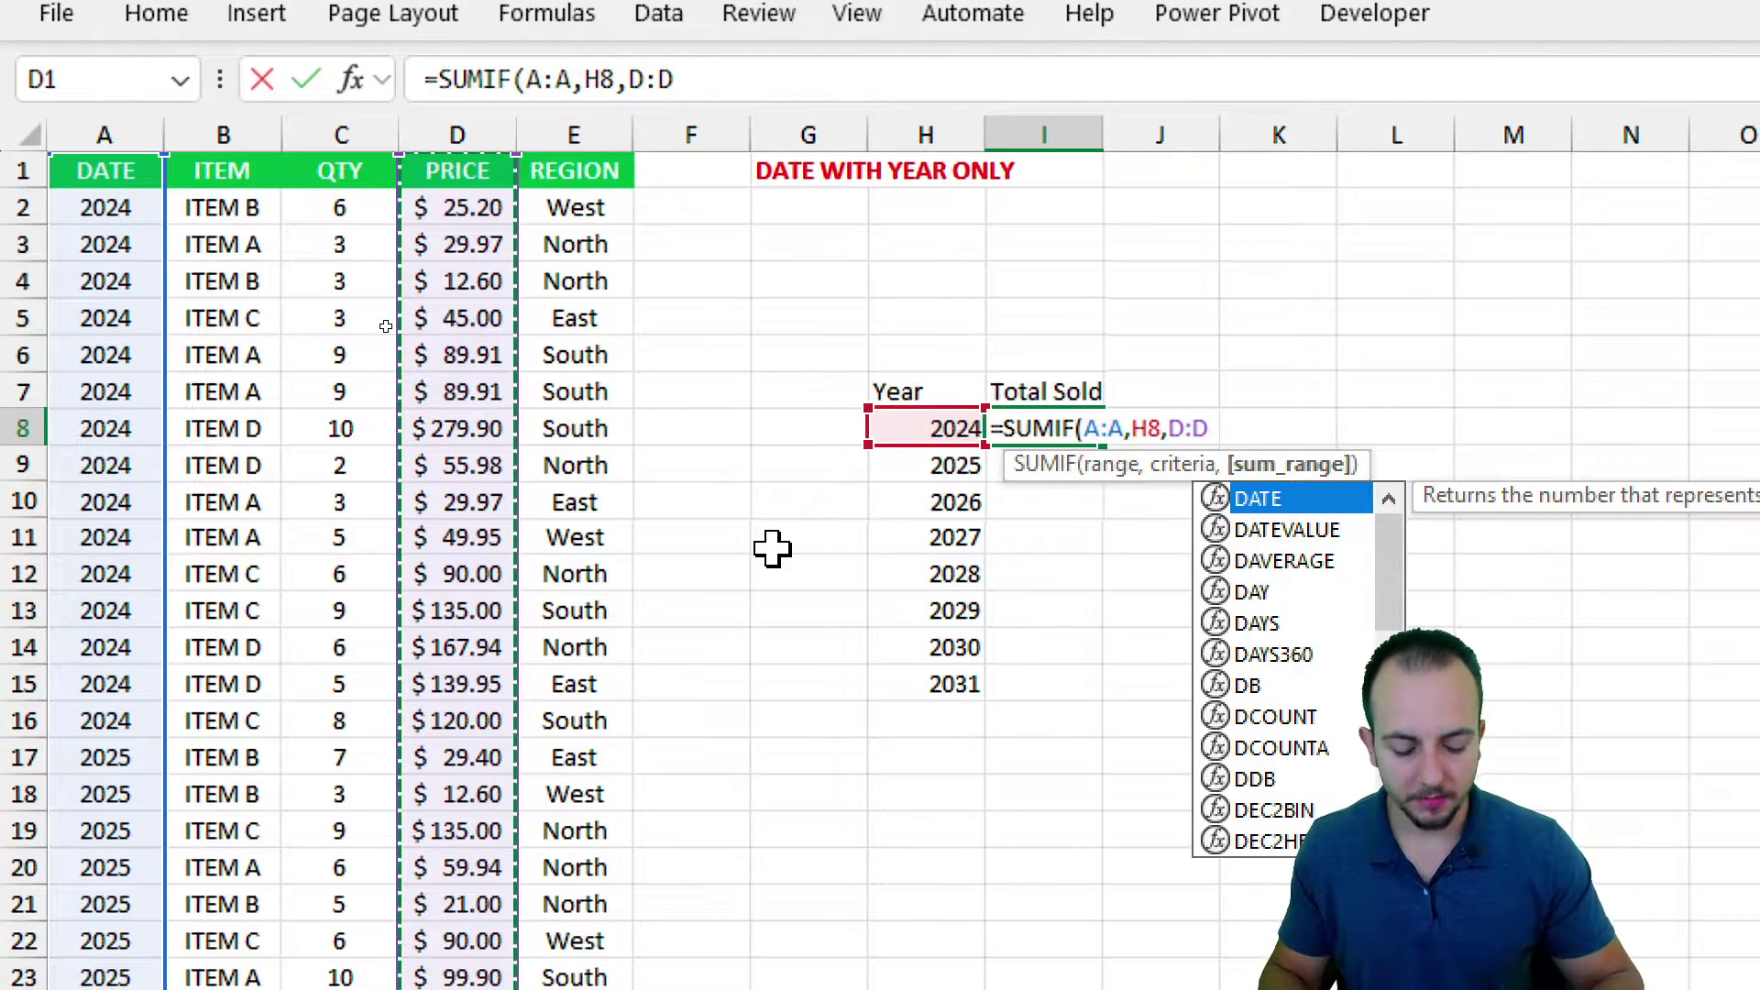
key(Return)
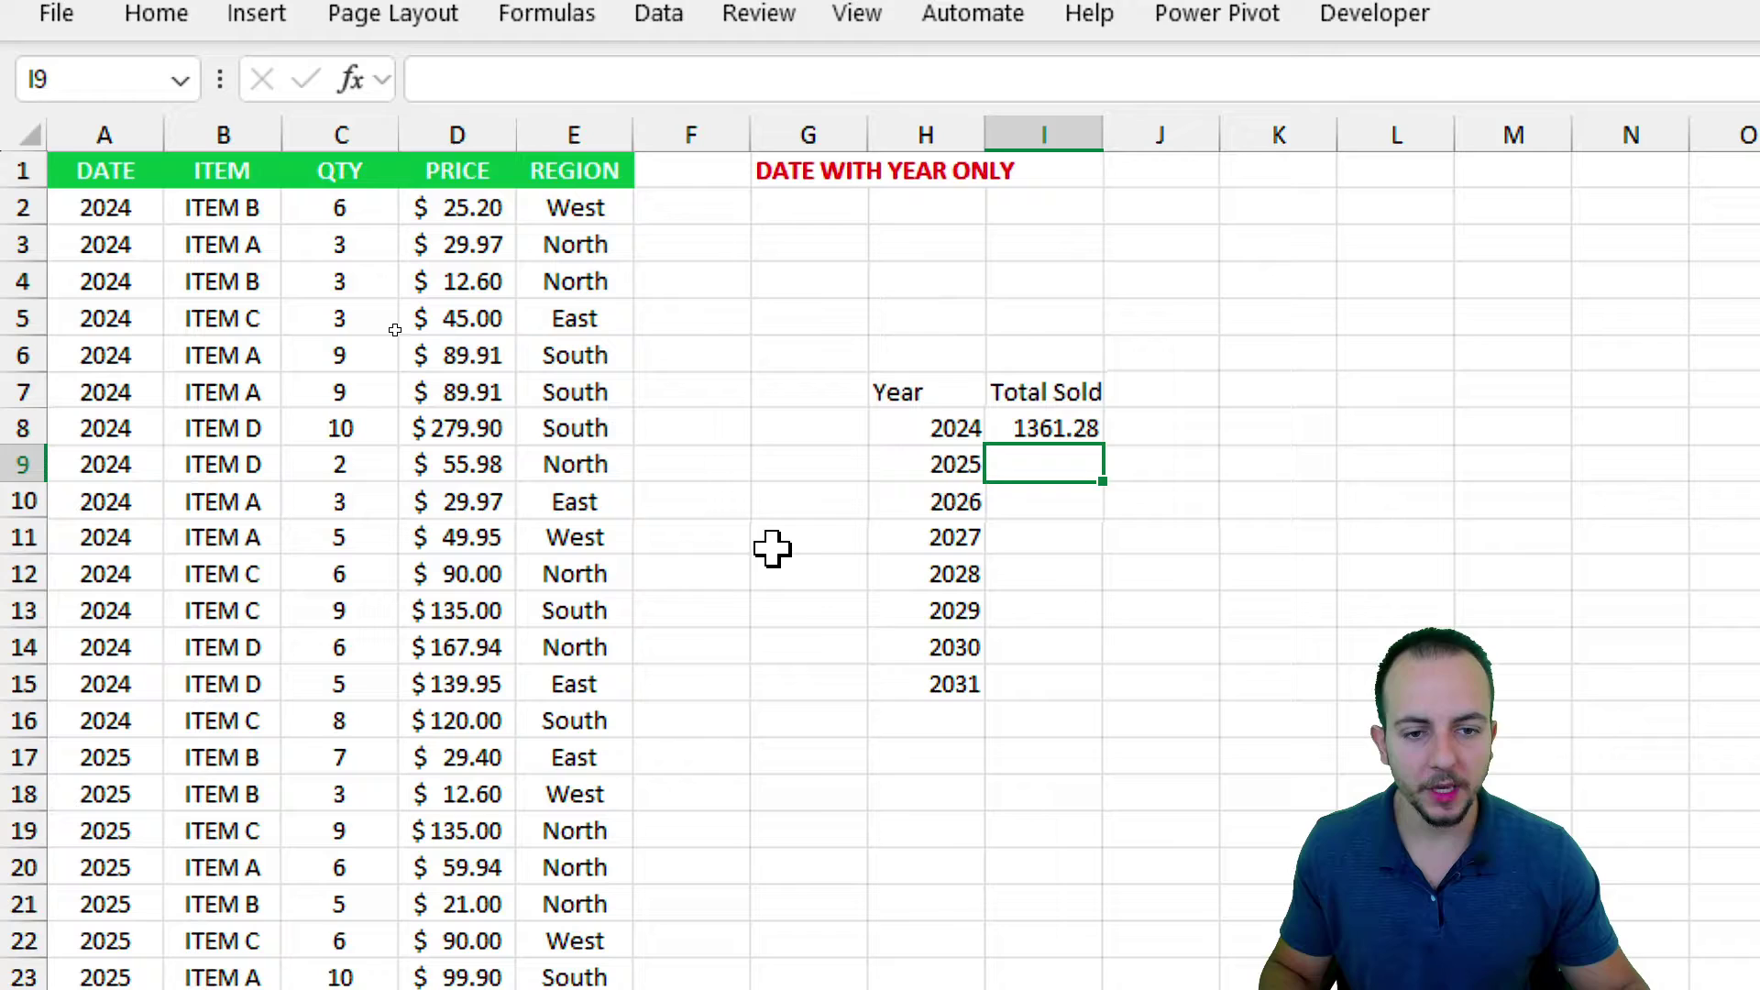
- Fill the SUMIF formula from I8 down to I15 for all the listed years
click(1034, 433)
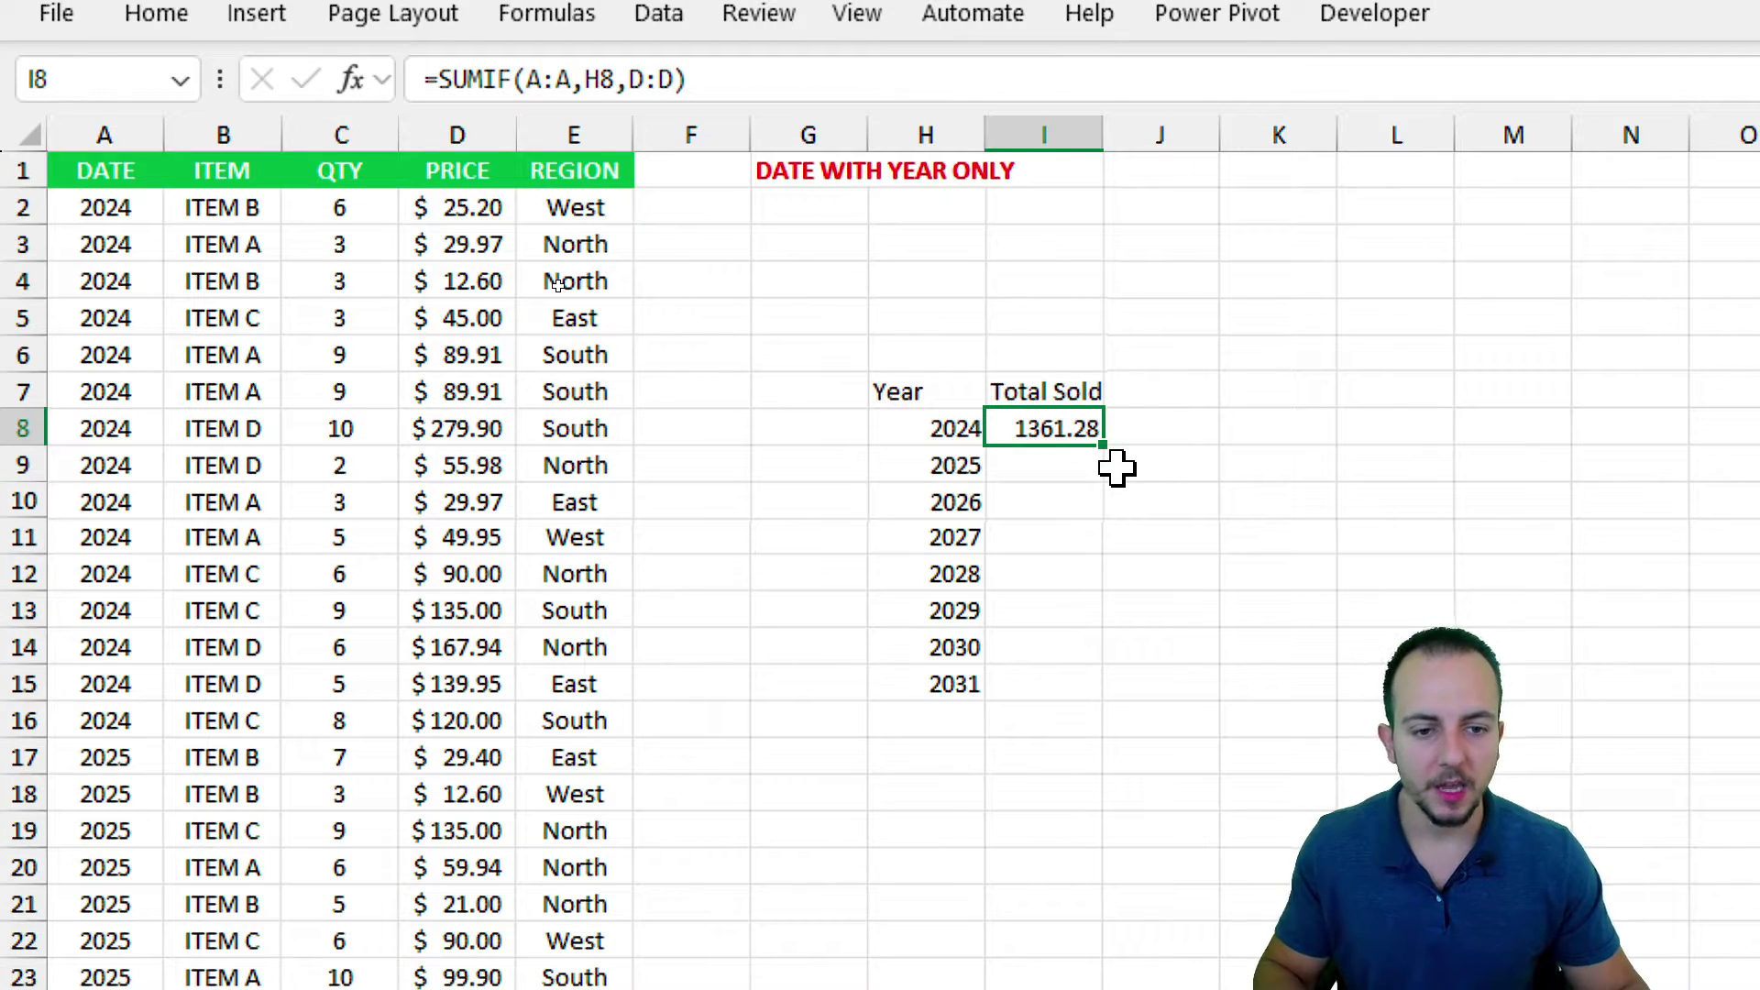
mouse_move(1124, 437)
mouse_down()
mouse_move(1073, 429)
mouse_move(1134, 438)
mouse_move(1114, 414)
mouse_up()
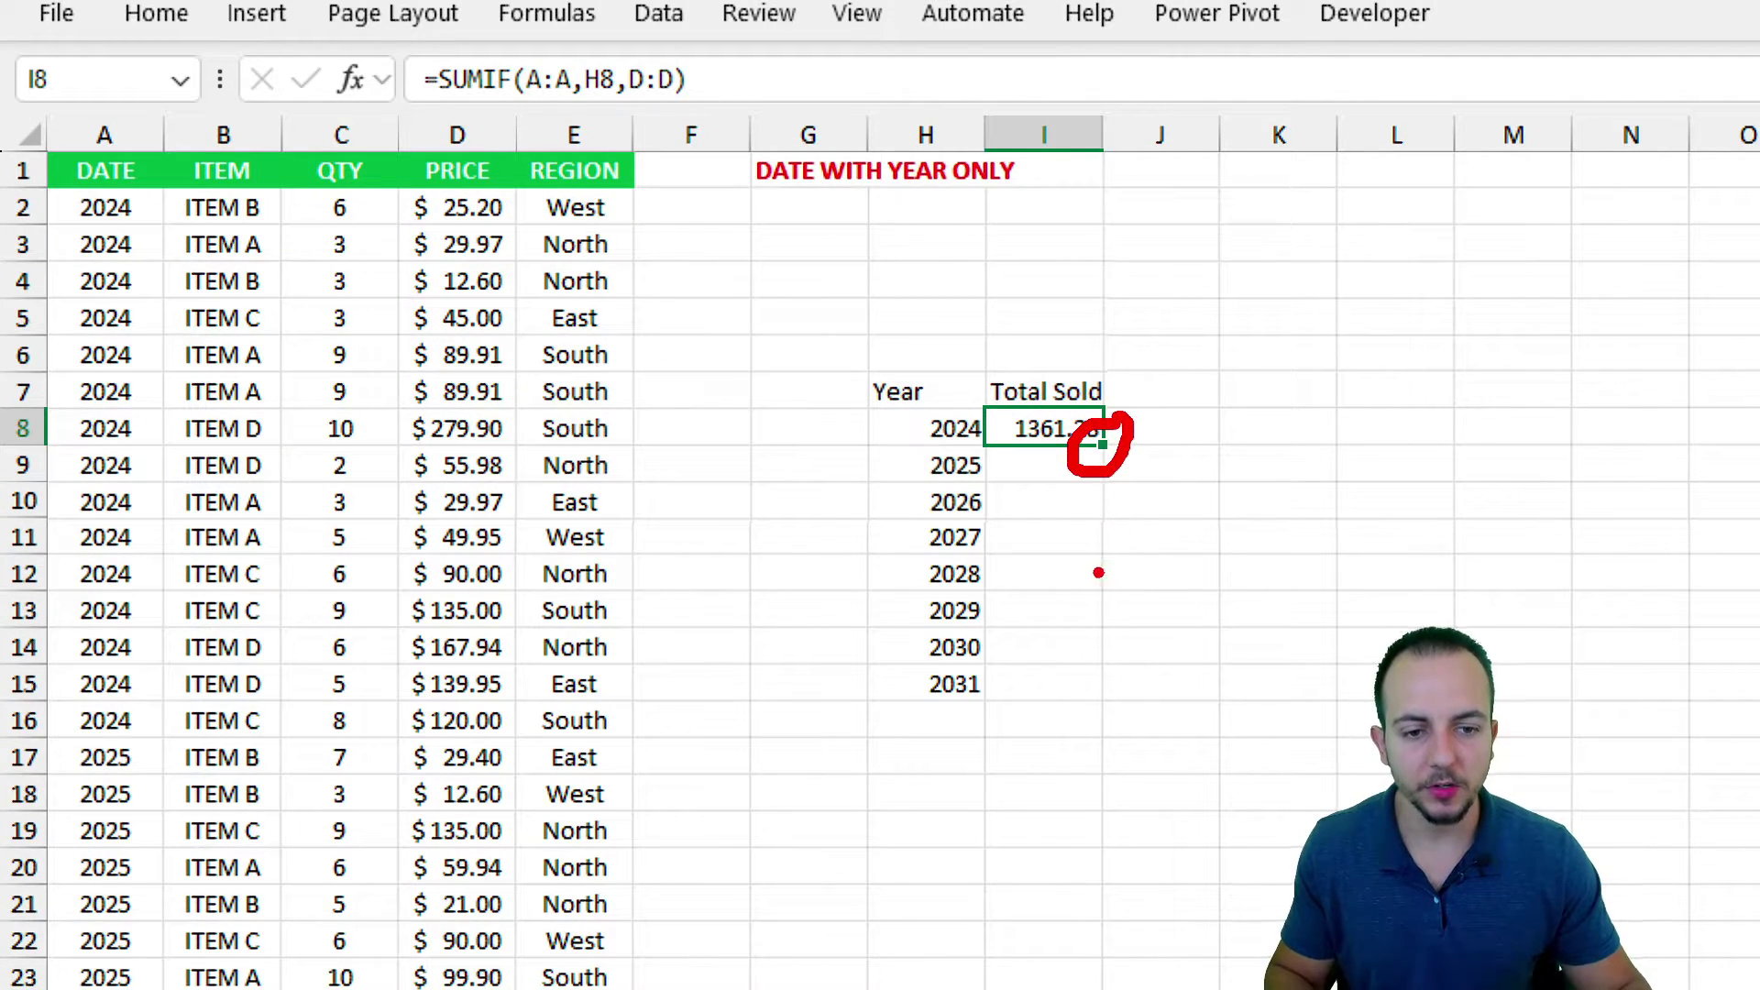
drag(1099, 573, 1112, 499)
key(Escape)
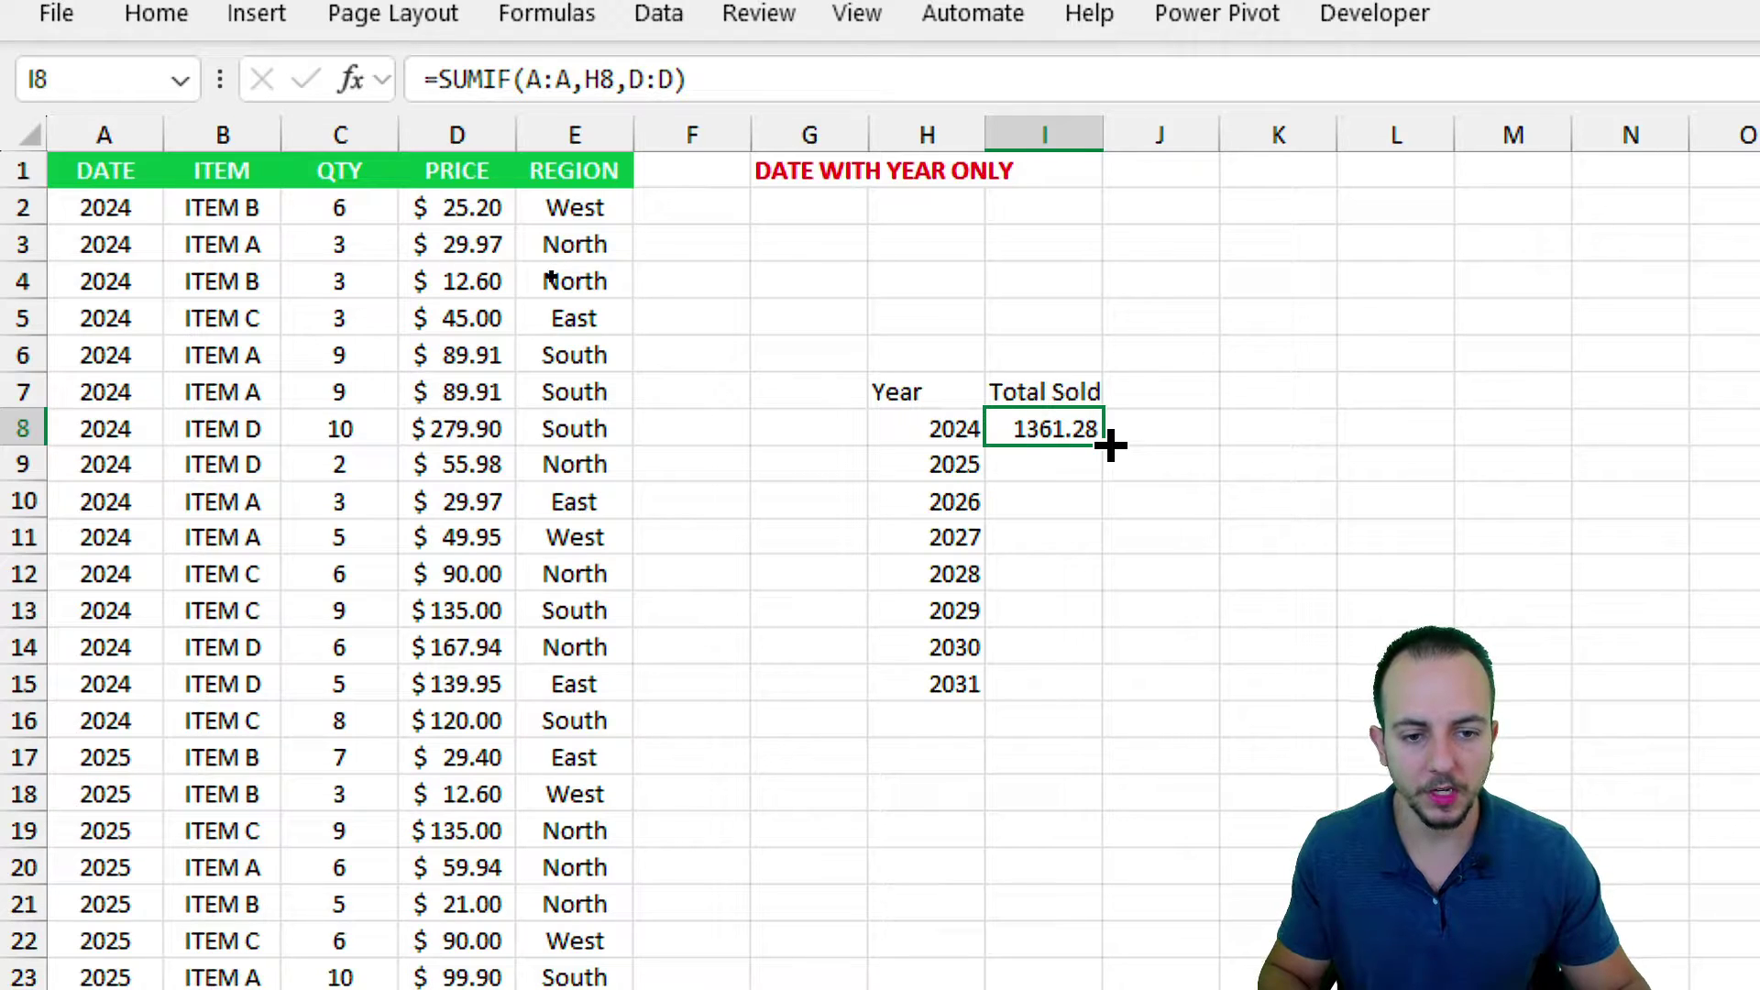
double_click(1111, 446)
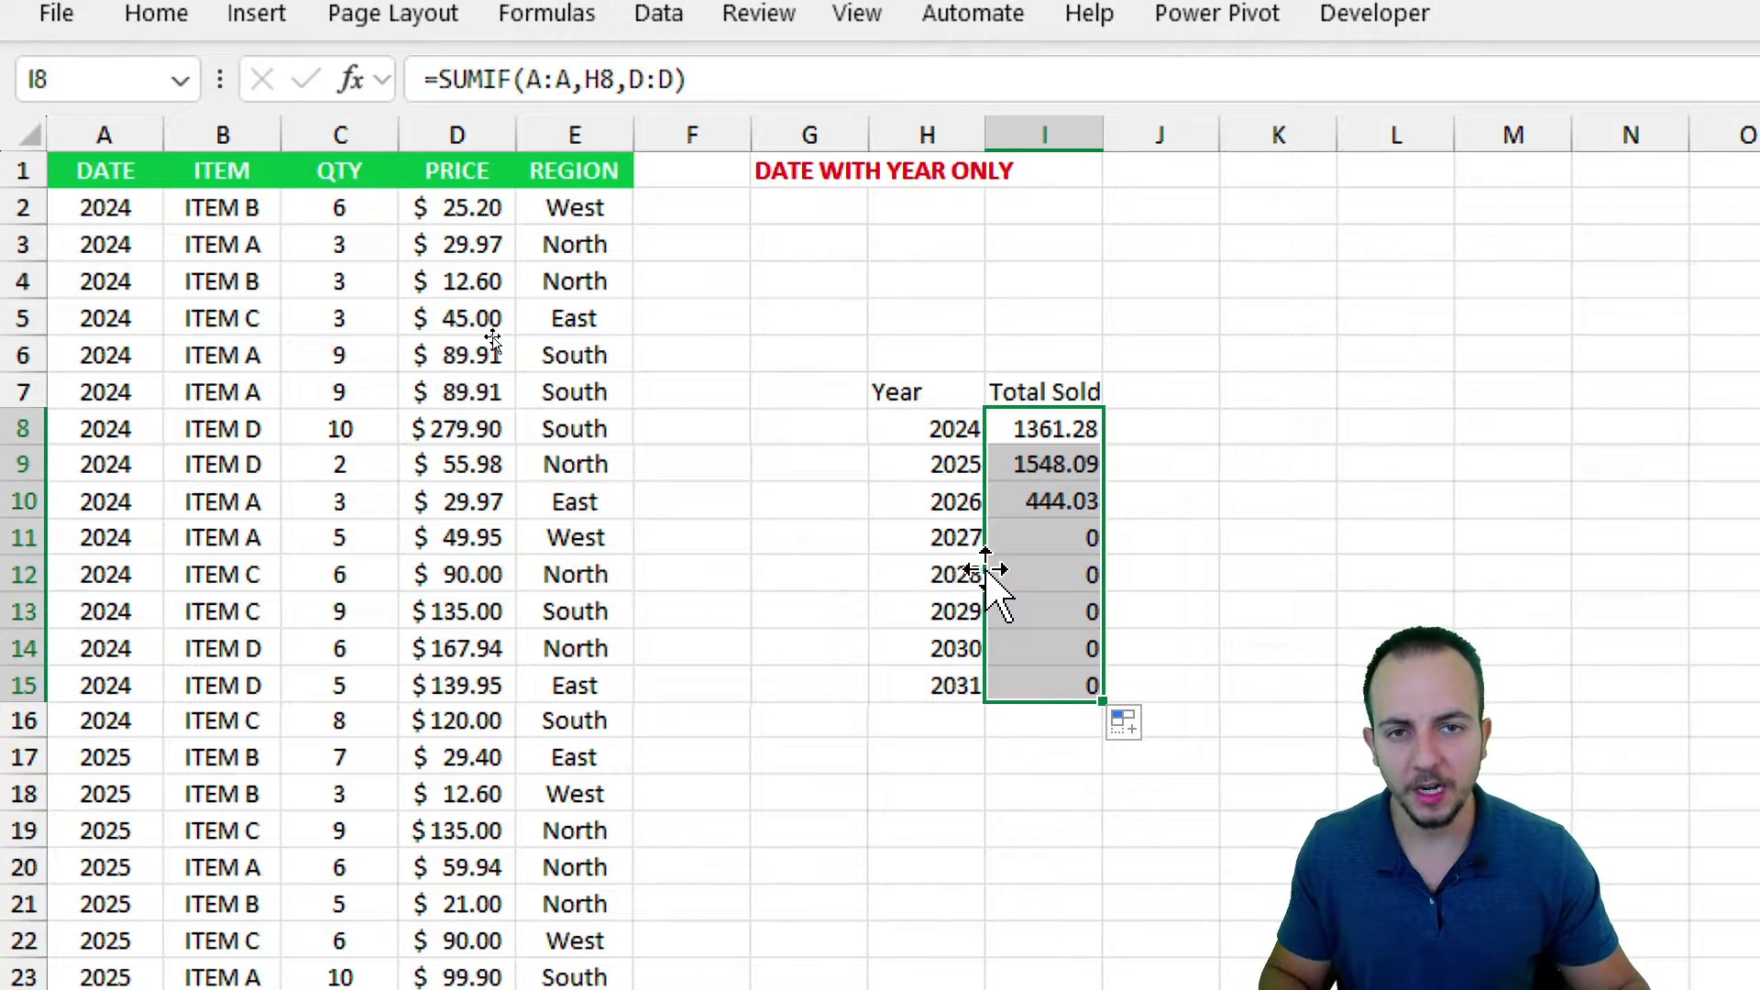
drag(1041, 443, 1059, 653)
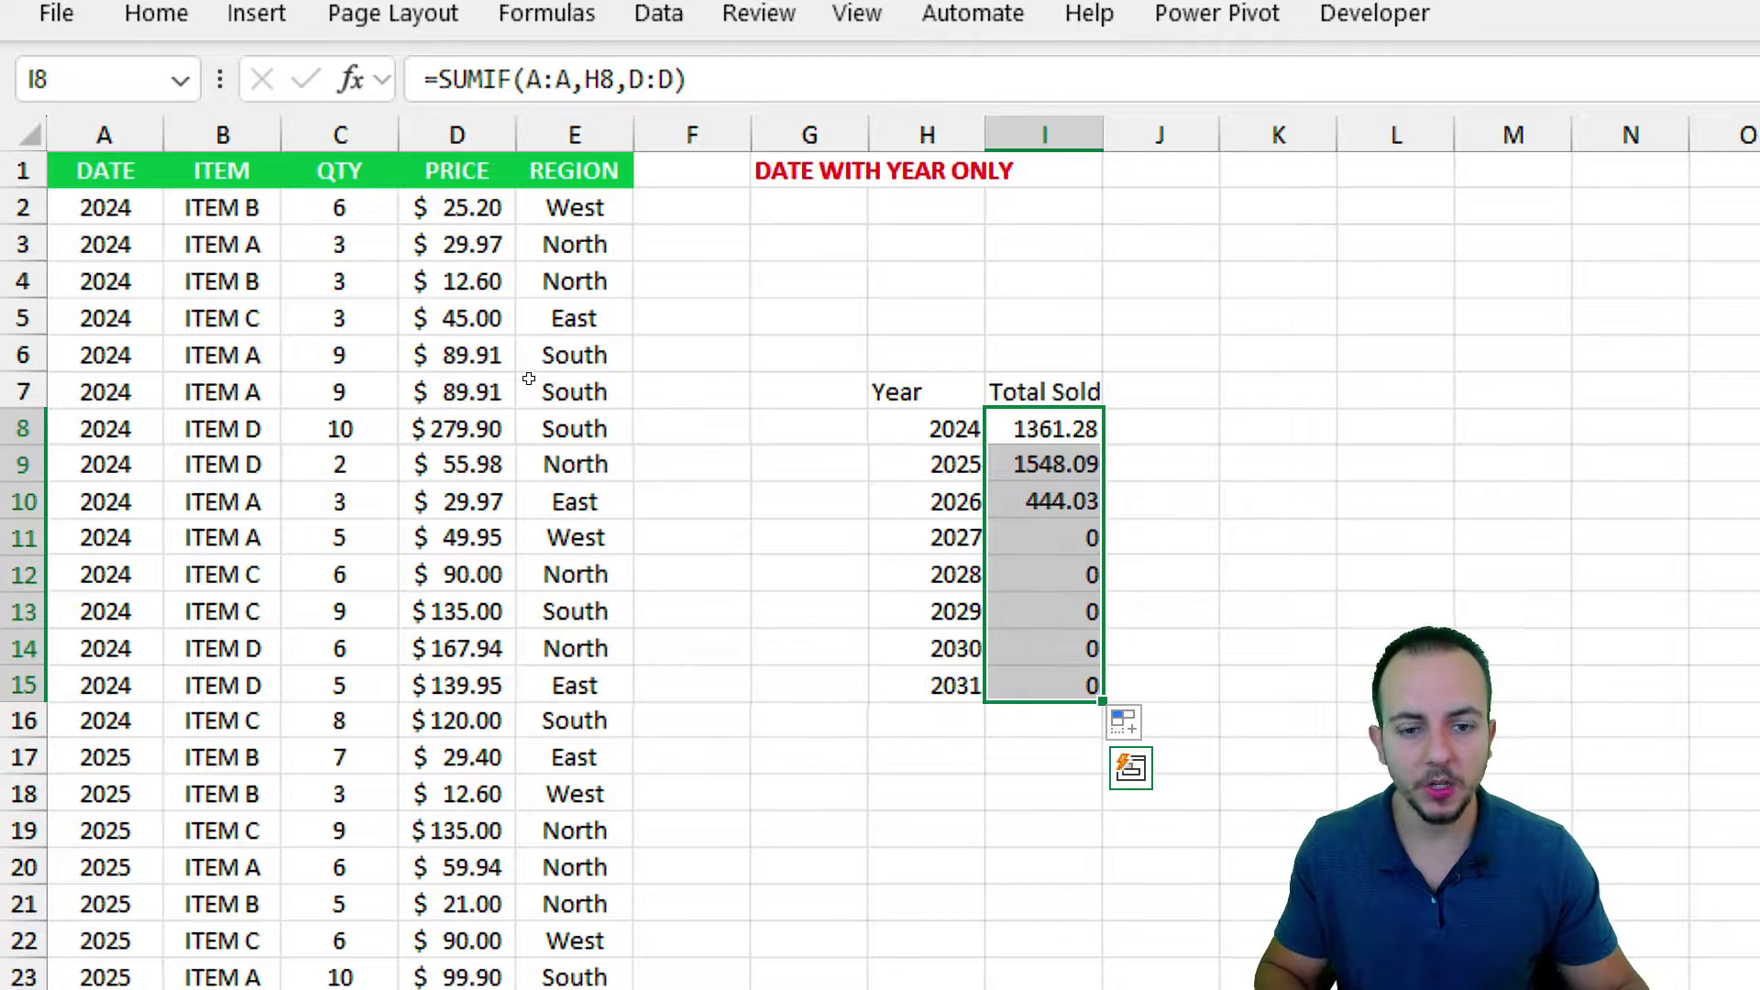
mouse_move(947, 409)
mouse_down()
mouse_move(913, 495)
mouse_move(945, 721)
mouse_up()
drag(848, 834, 940, 724)
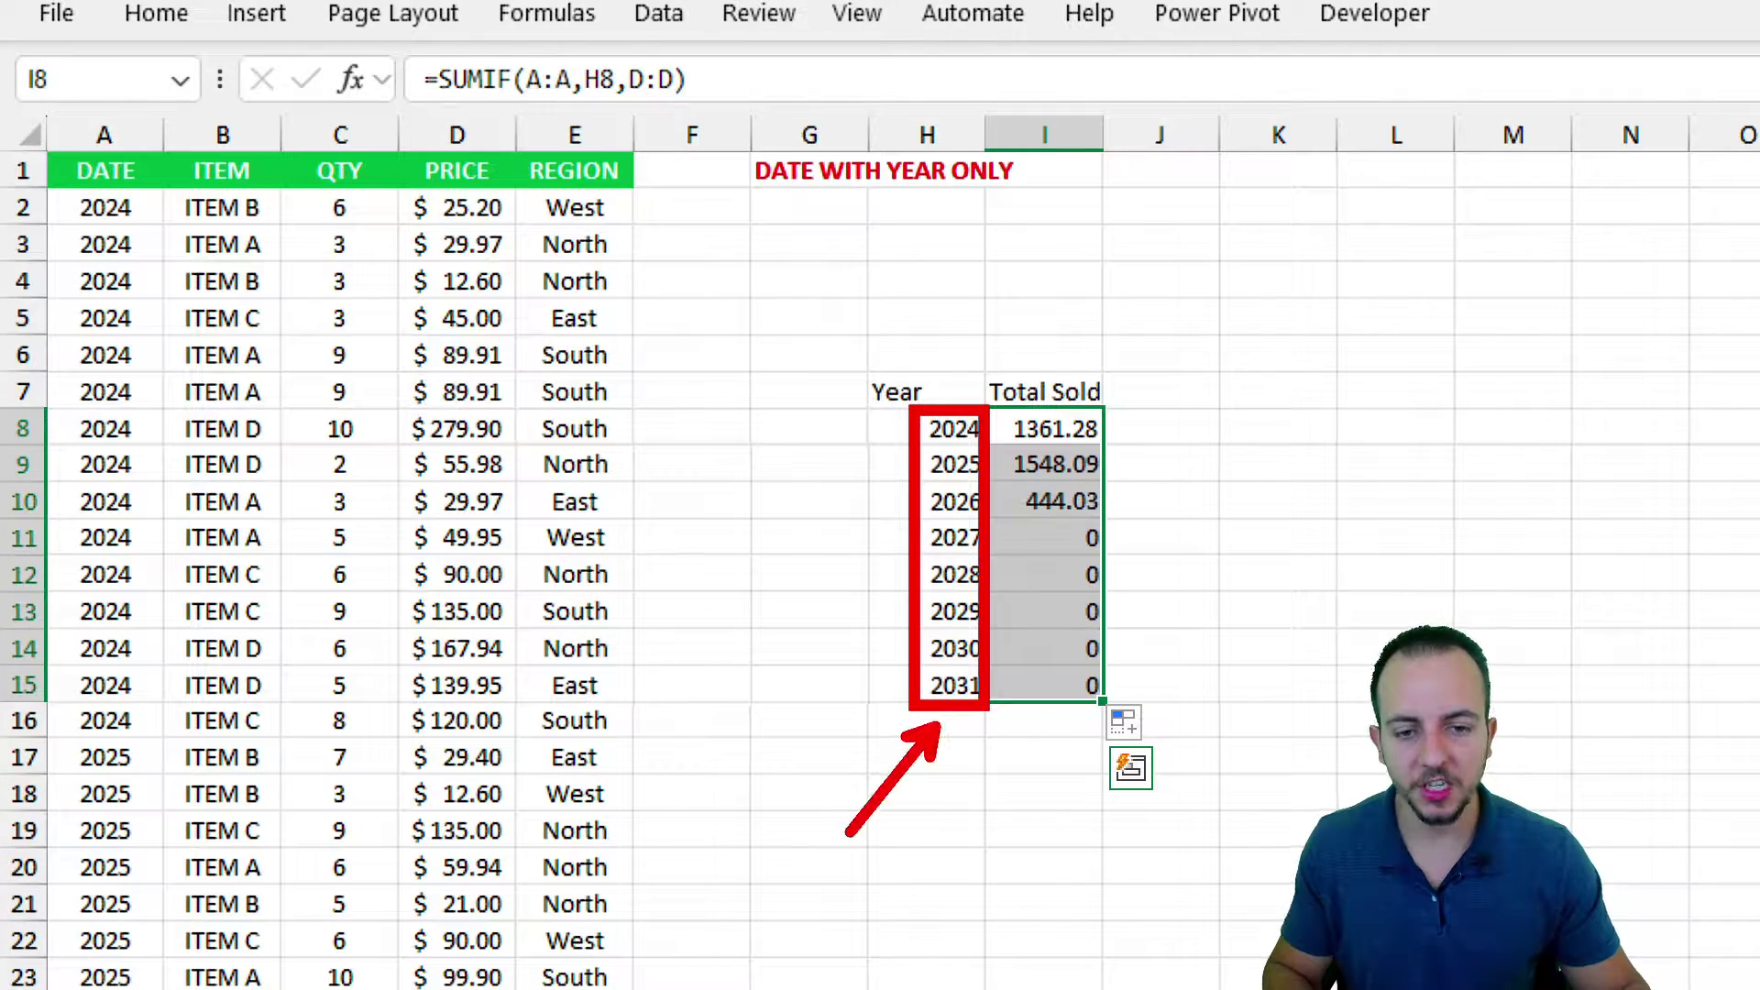
mouse_move(926, 348)
mouse_down()
mouse_move(881, 442)
mouse_move(894, 326)
mouse_up()
drag(1229, 323, 1144, 403)
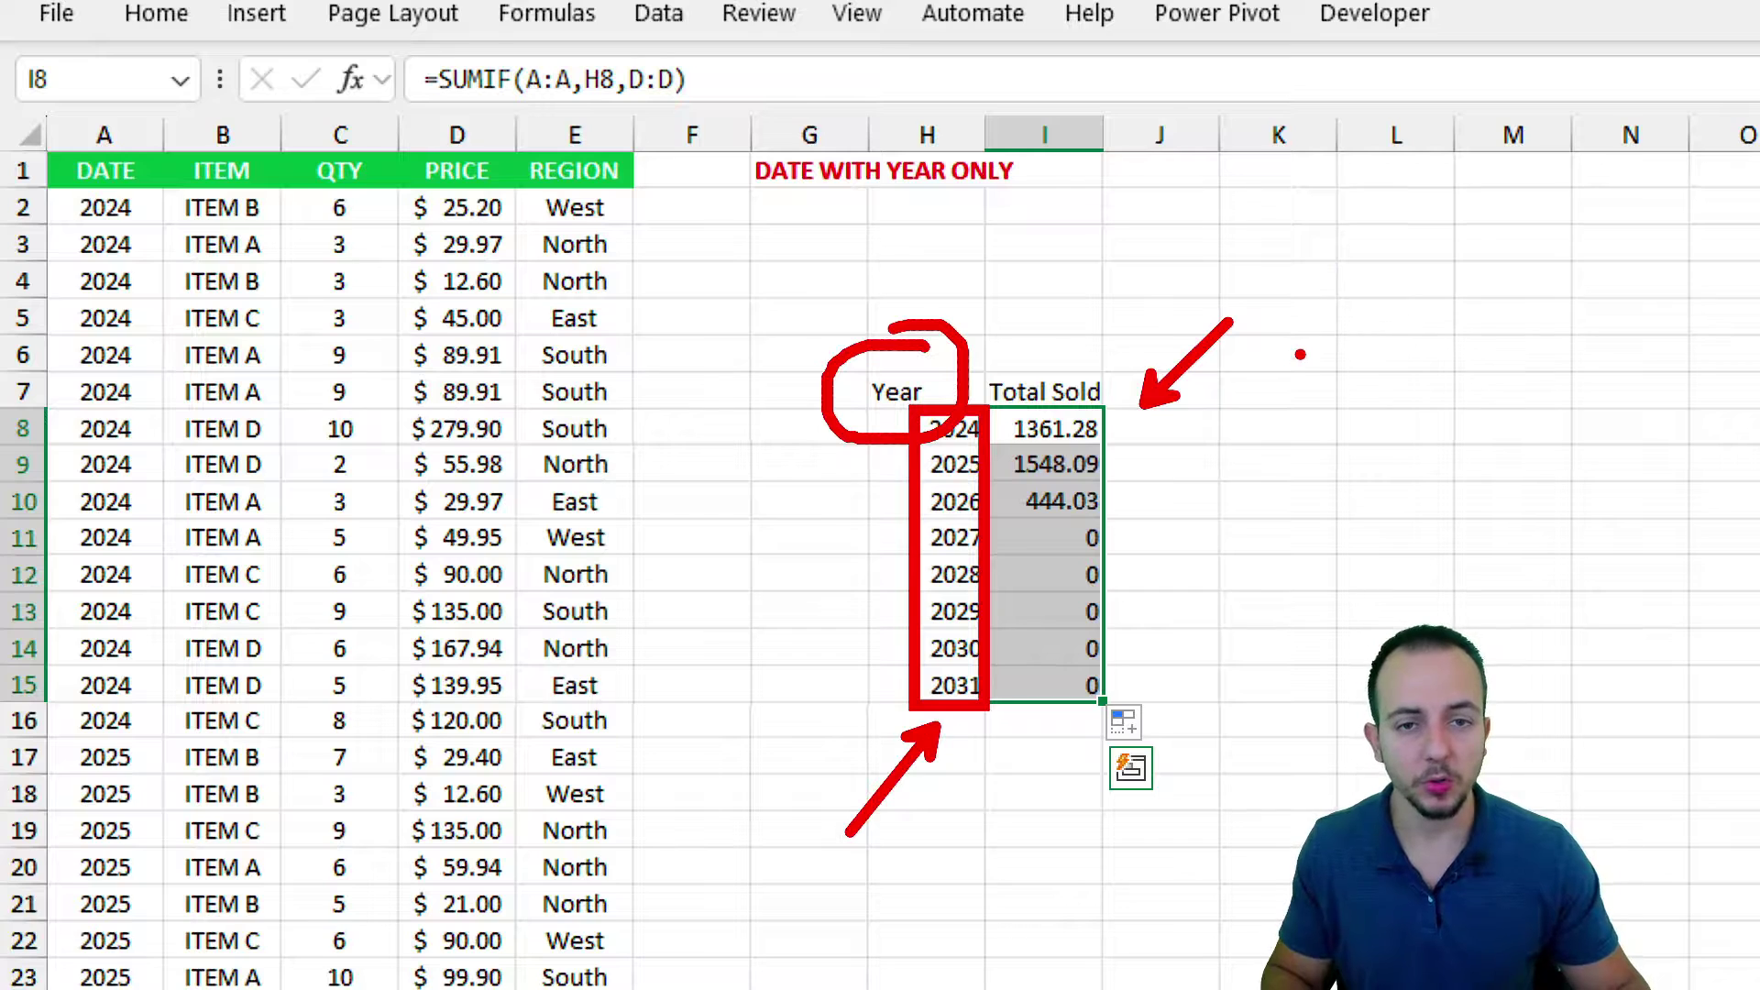
mouse_move(830, 589)
mouse_down()
mouse_move(617, 520)
mouse_move(360, 392)
mouse_up()
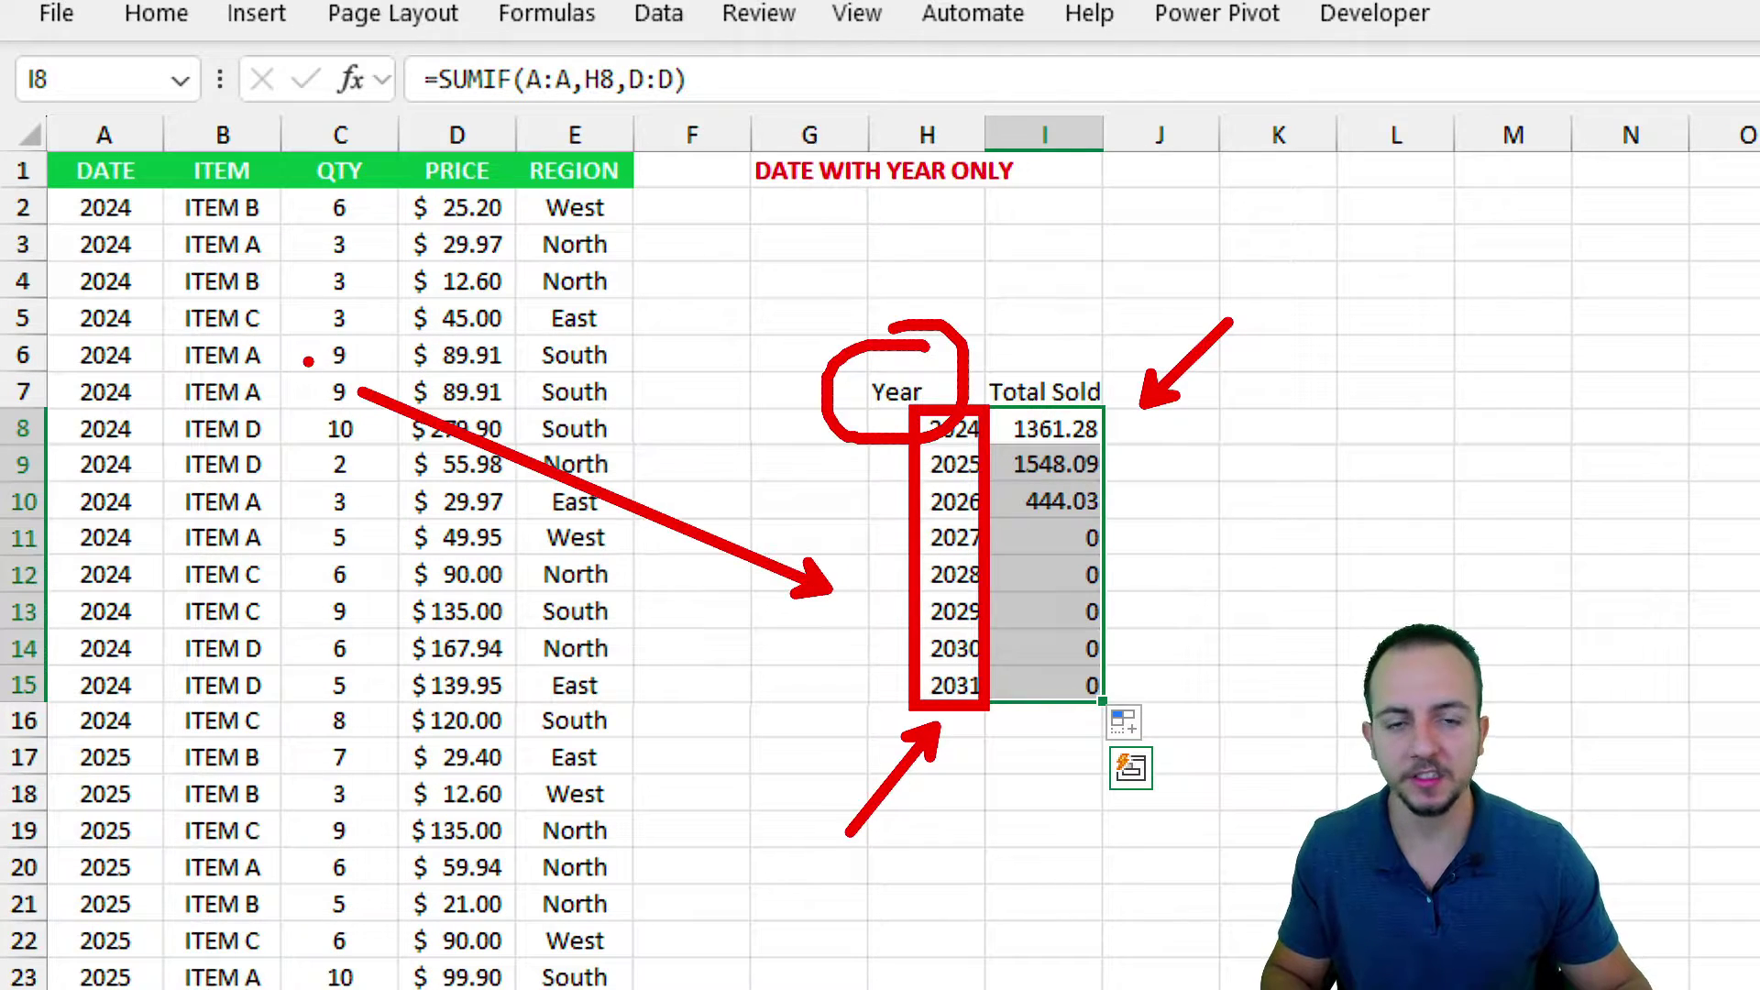
key(Escape)
- Format the Total Sold amounts in I8:I15 with the dollar accounting number format
drag(1042, 436, 1064, 686)
click(156, 26)
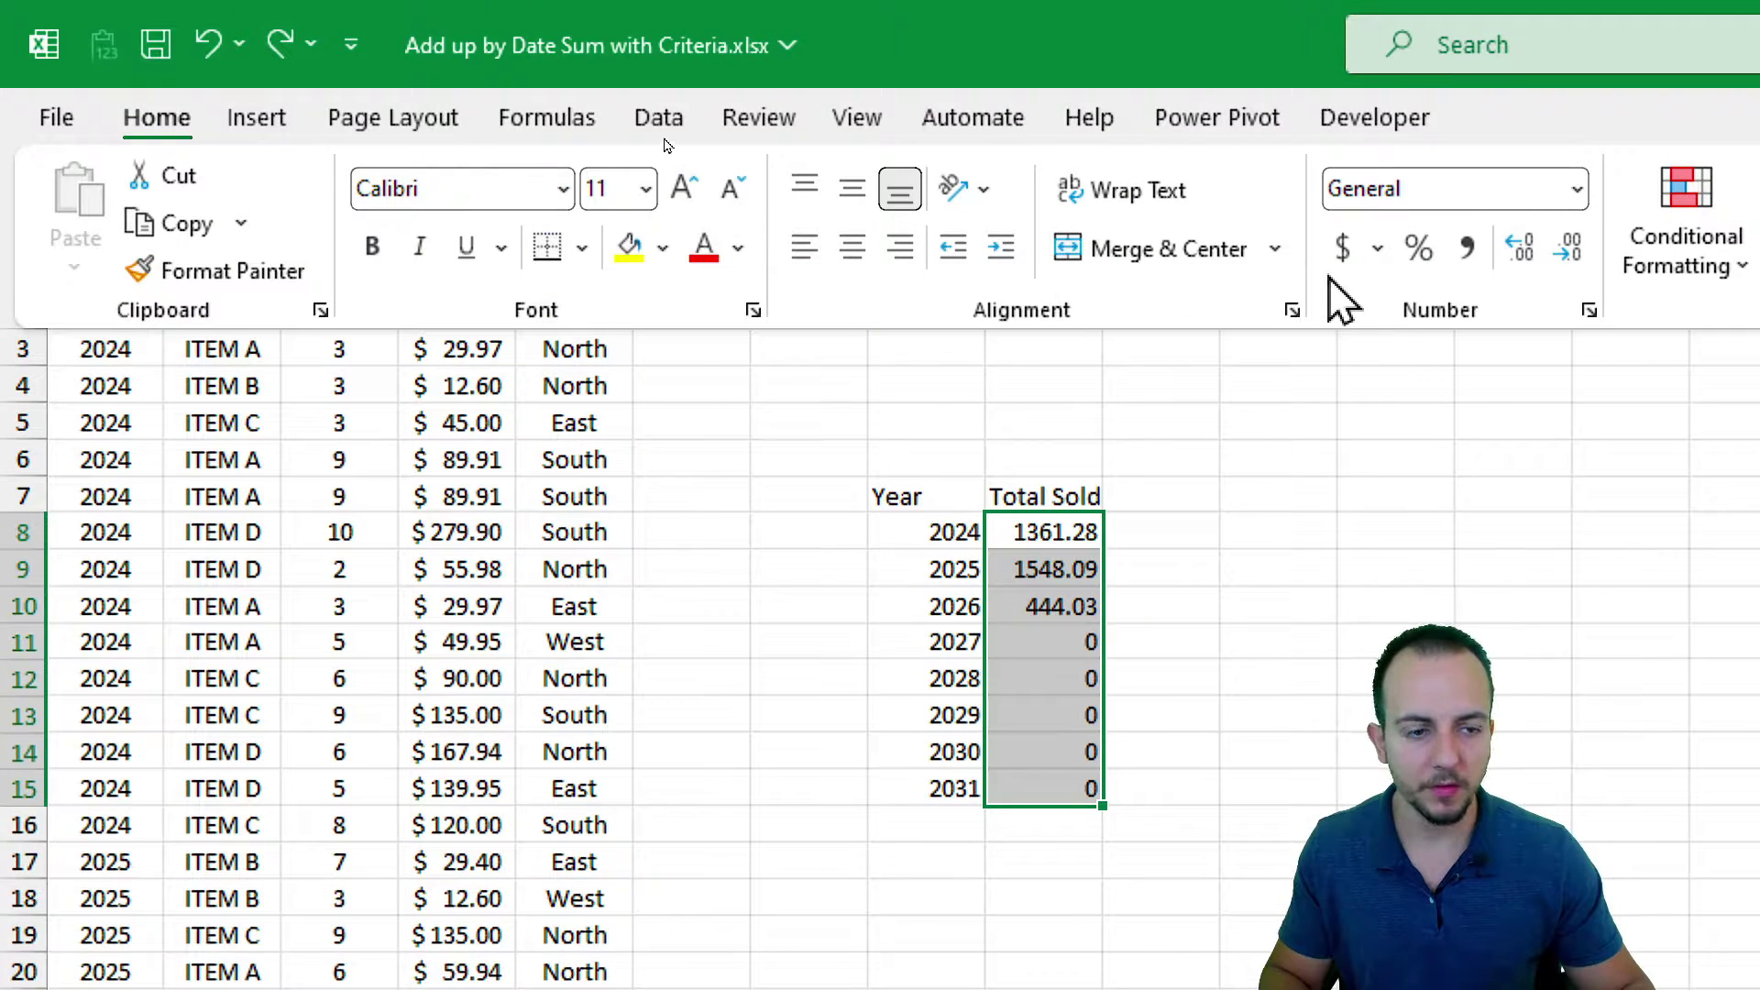
click(1344, 248)
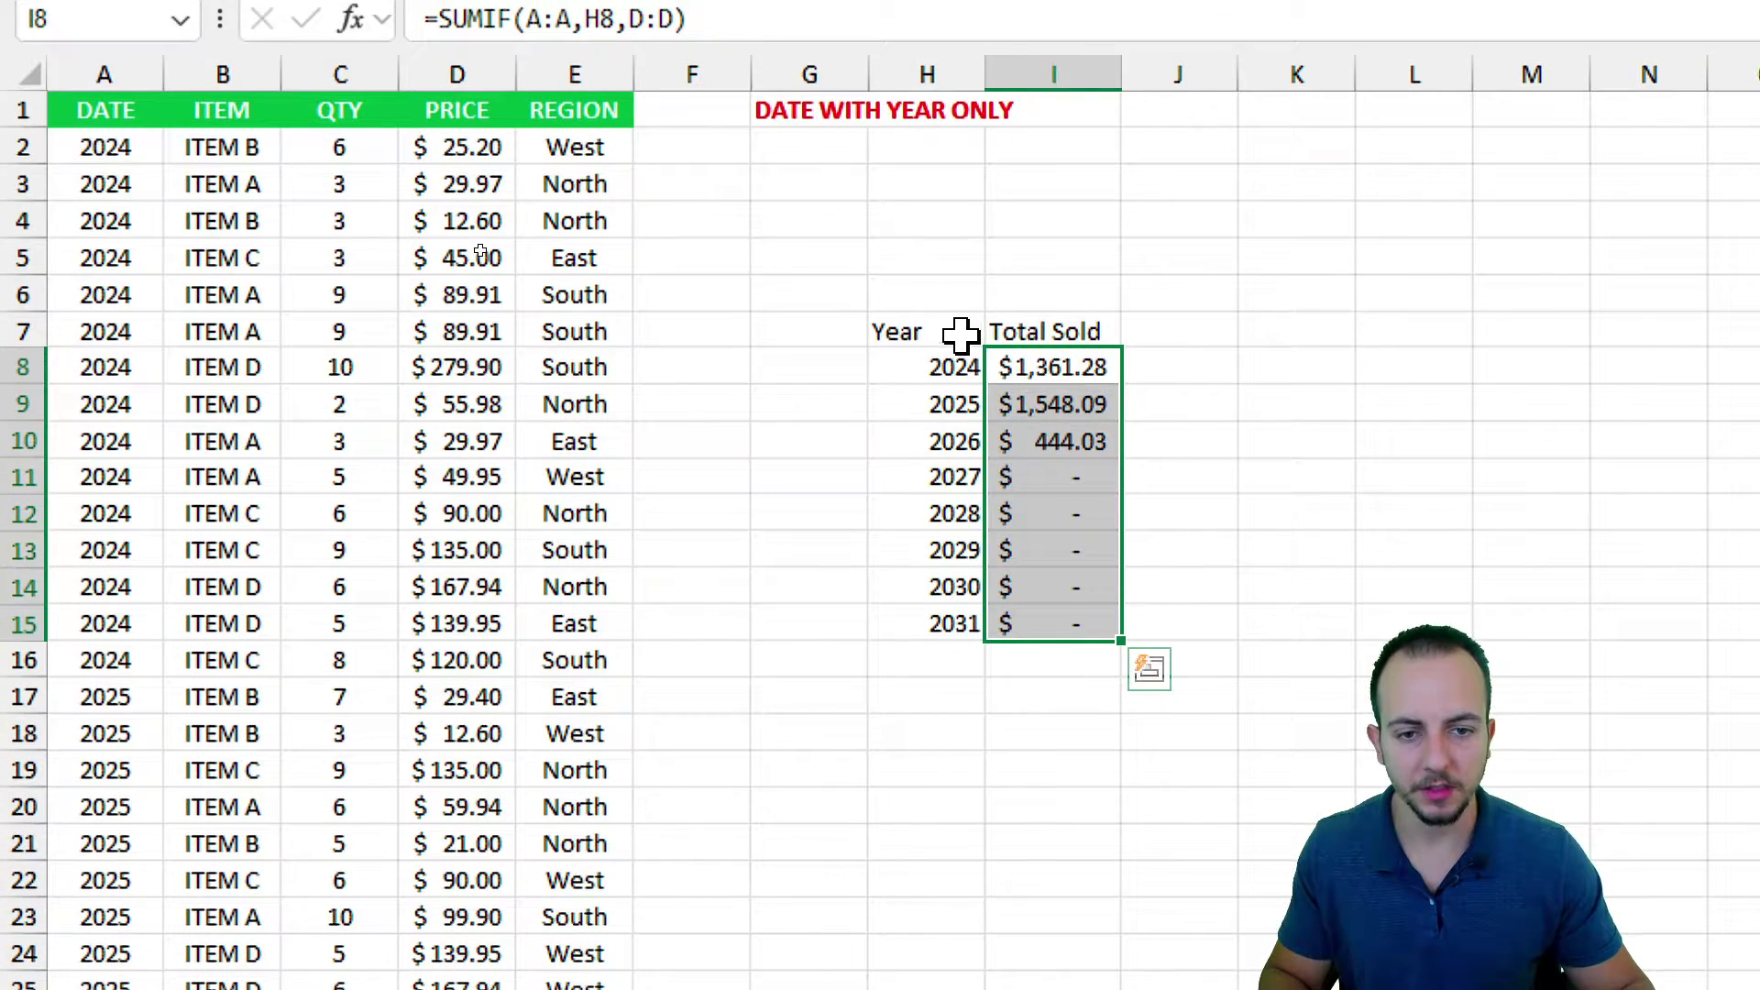
- Open the Example (2) sheet, which holds the dates with year and month
click(960, 502)
drag(986, 335, 1061, 617)
click(917, 338)
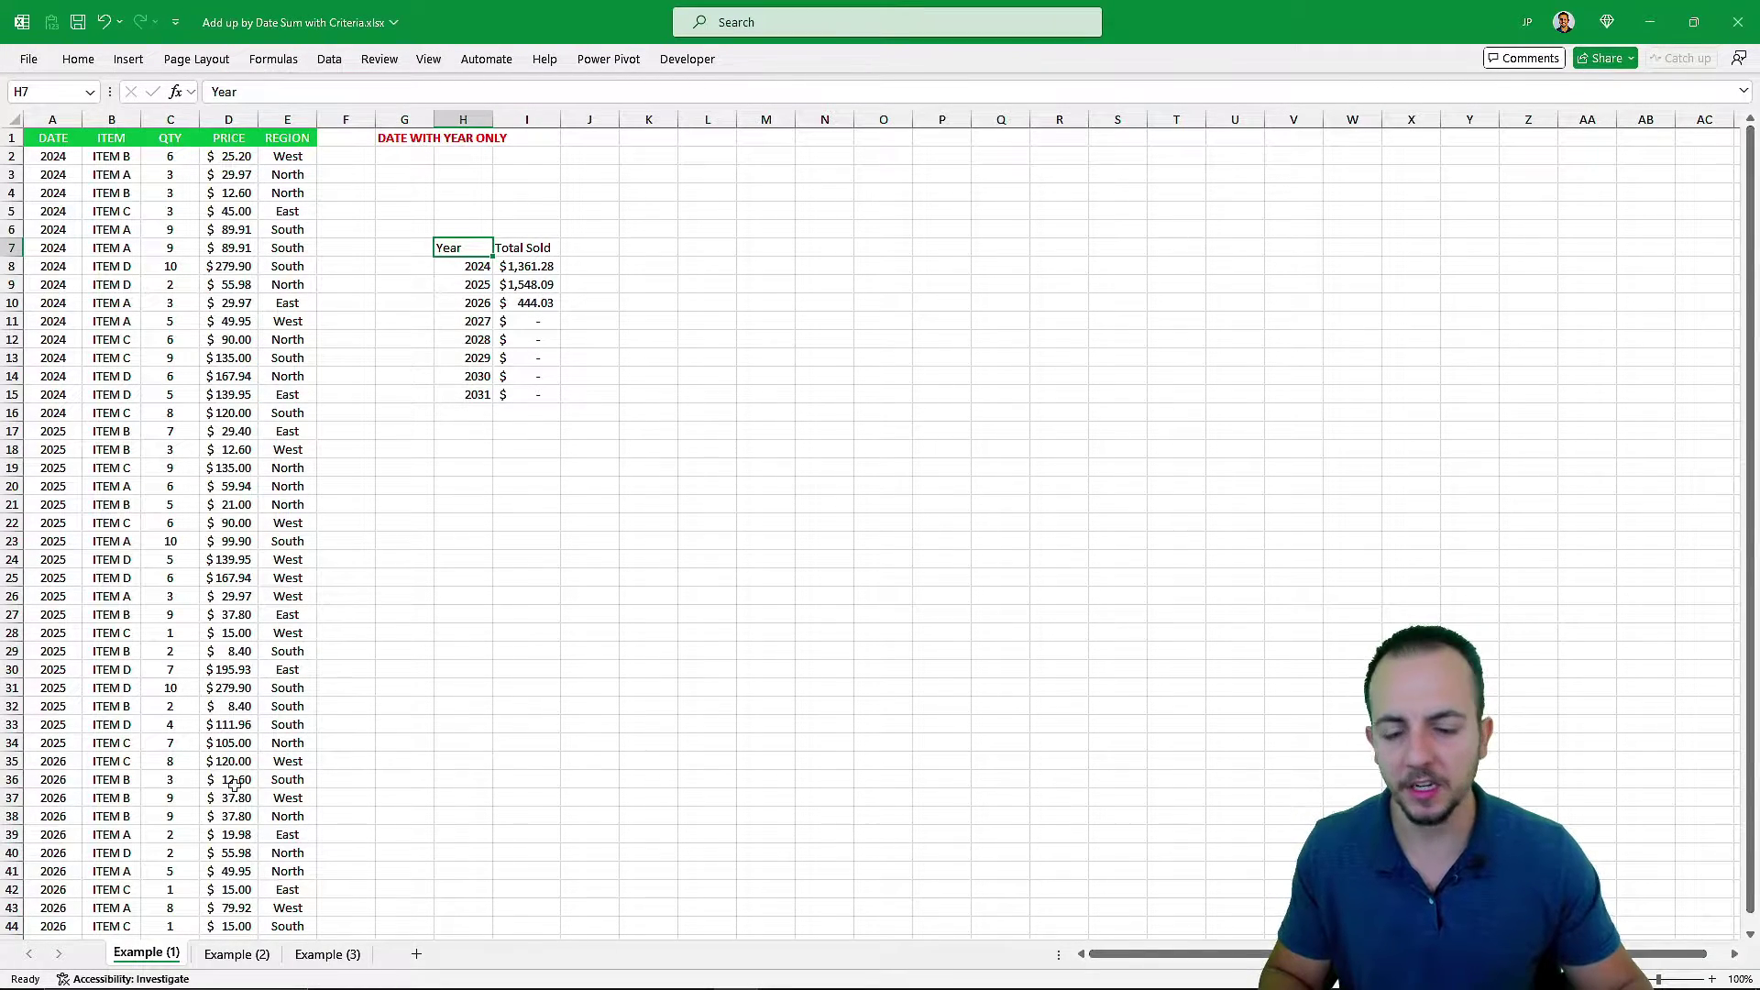
click(236, 954)
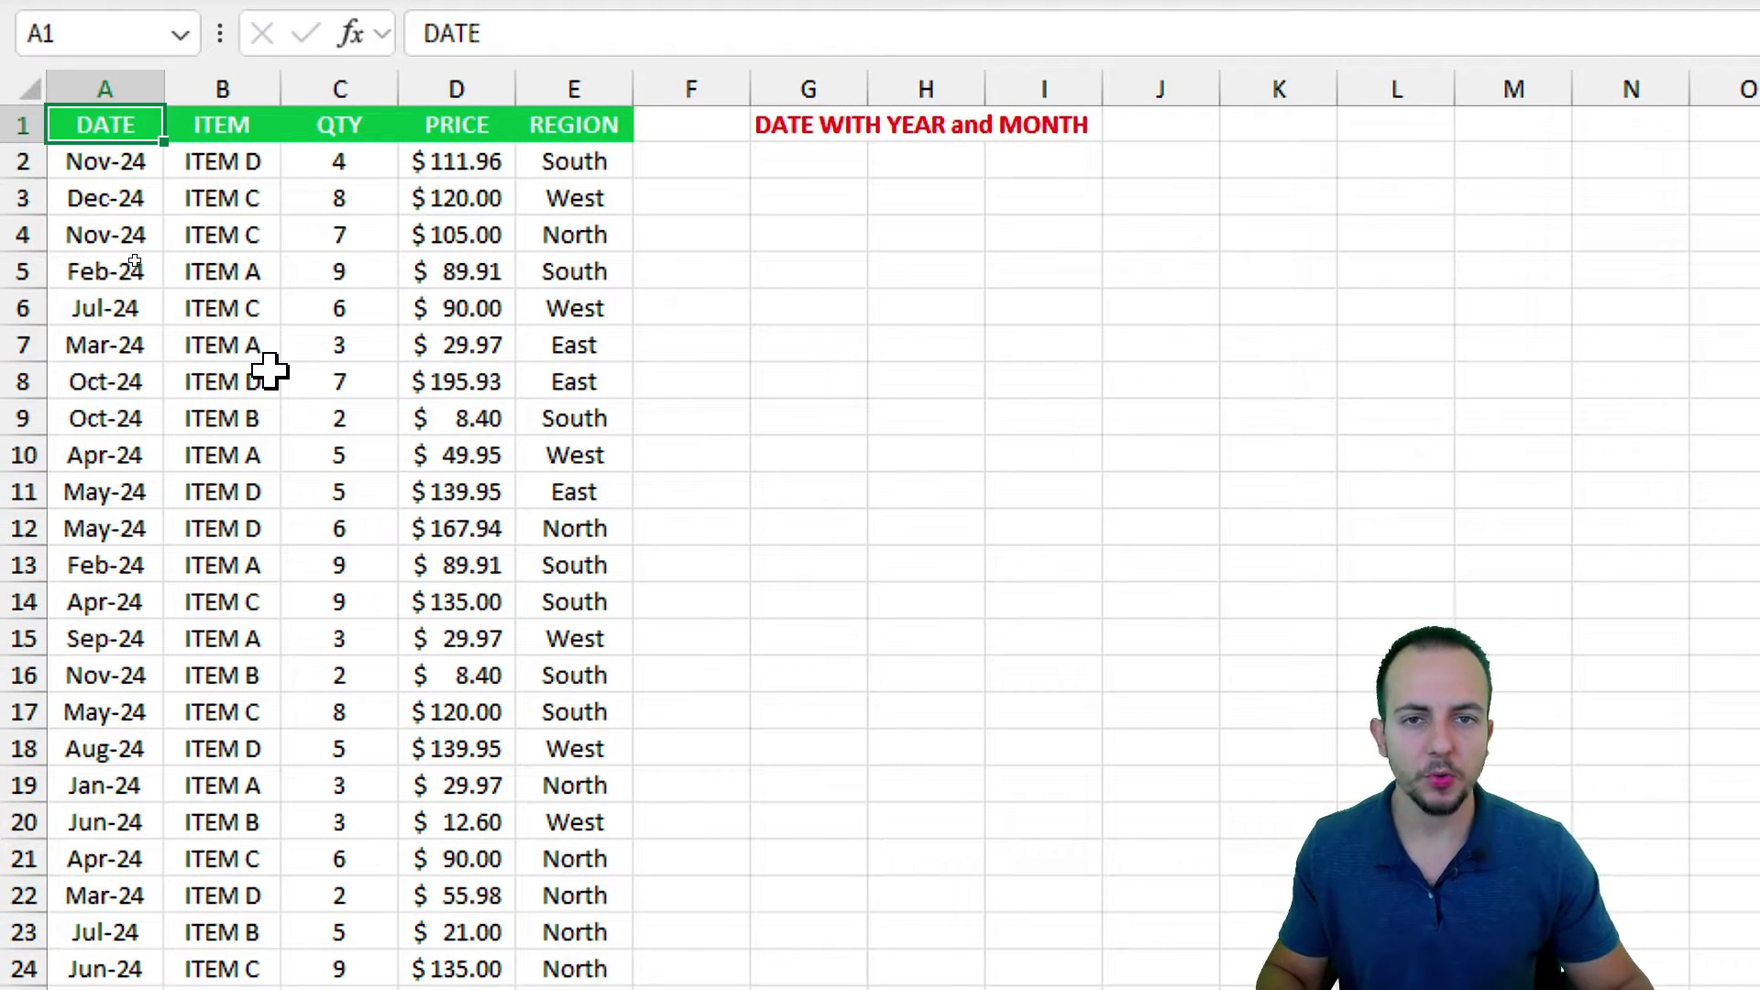
click(794, 342)
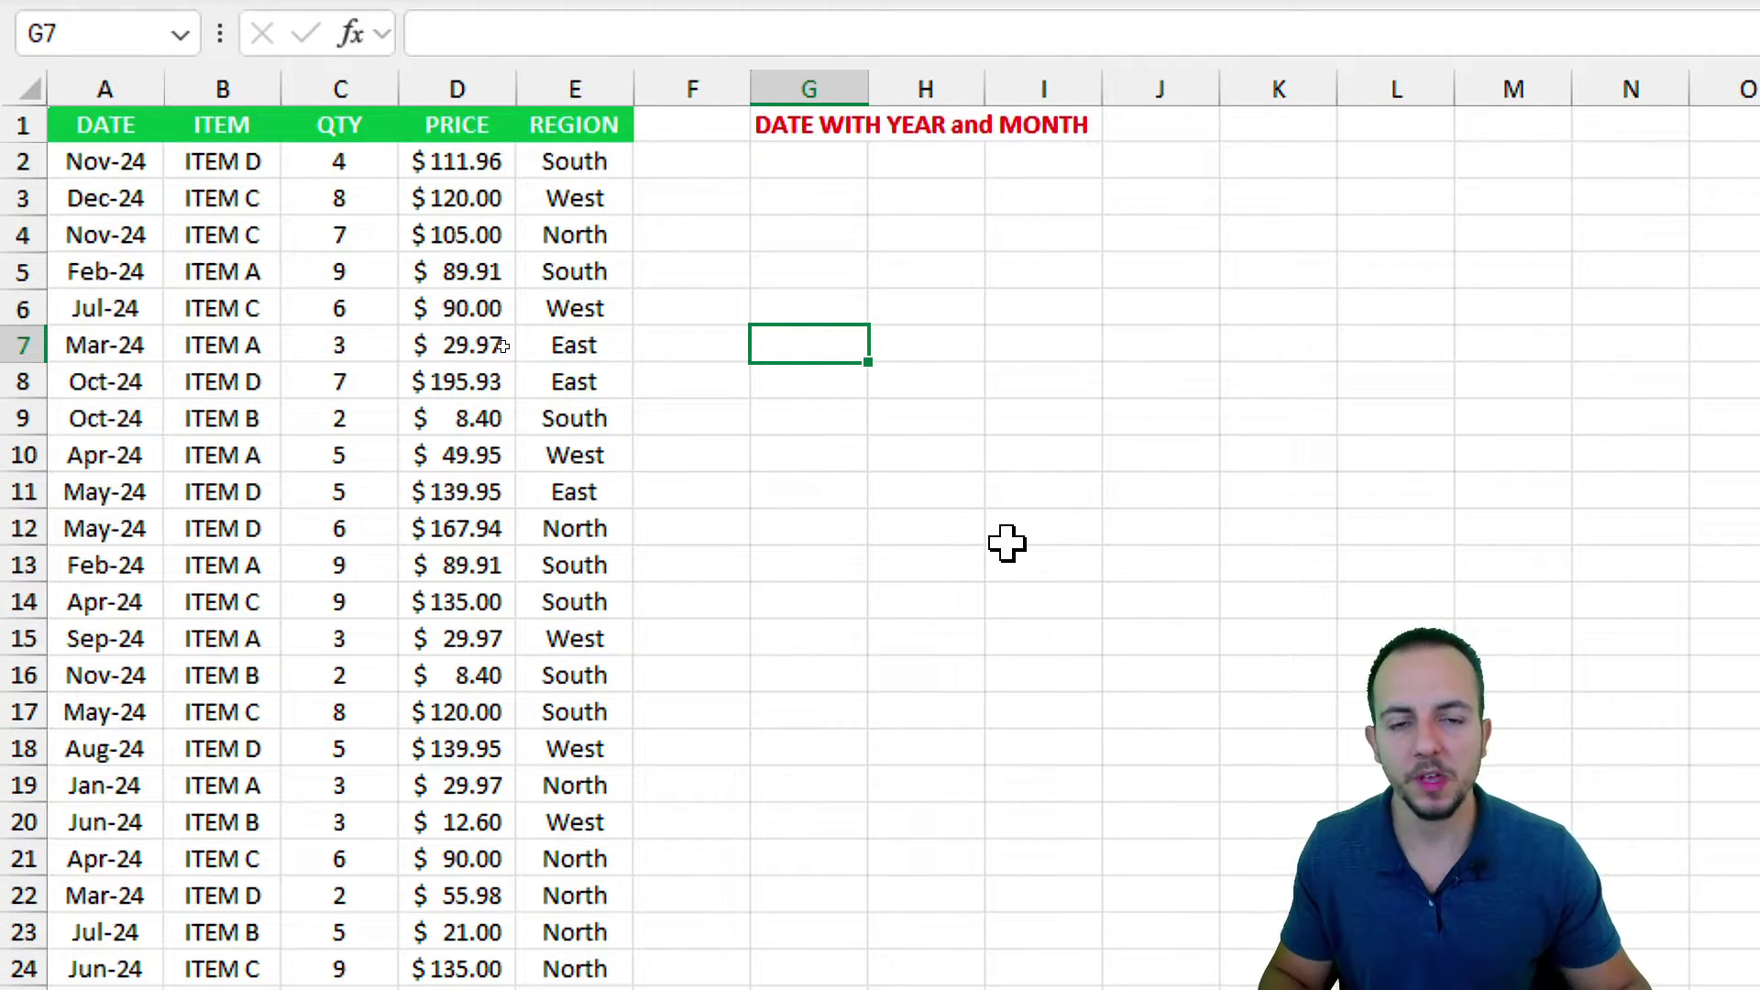
text(=)
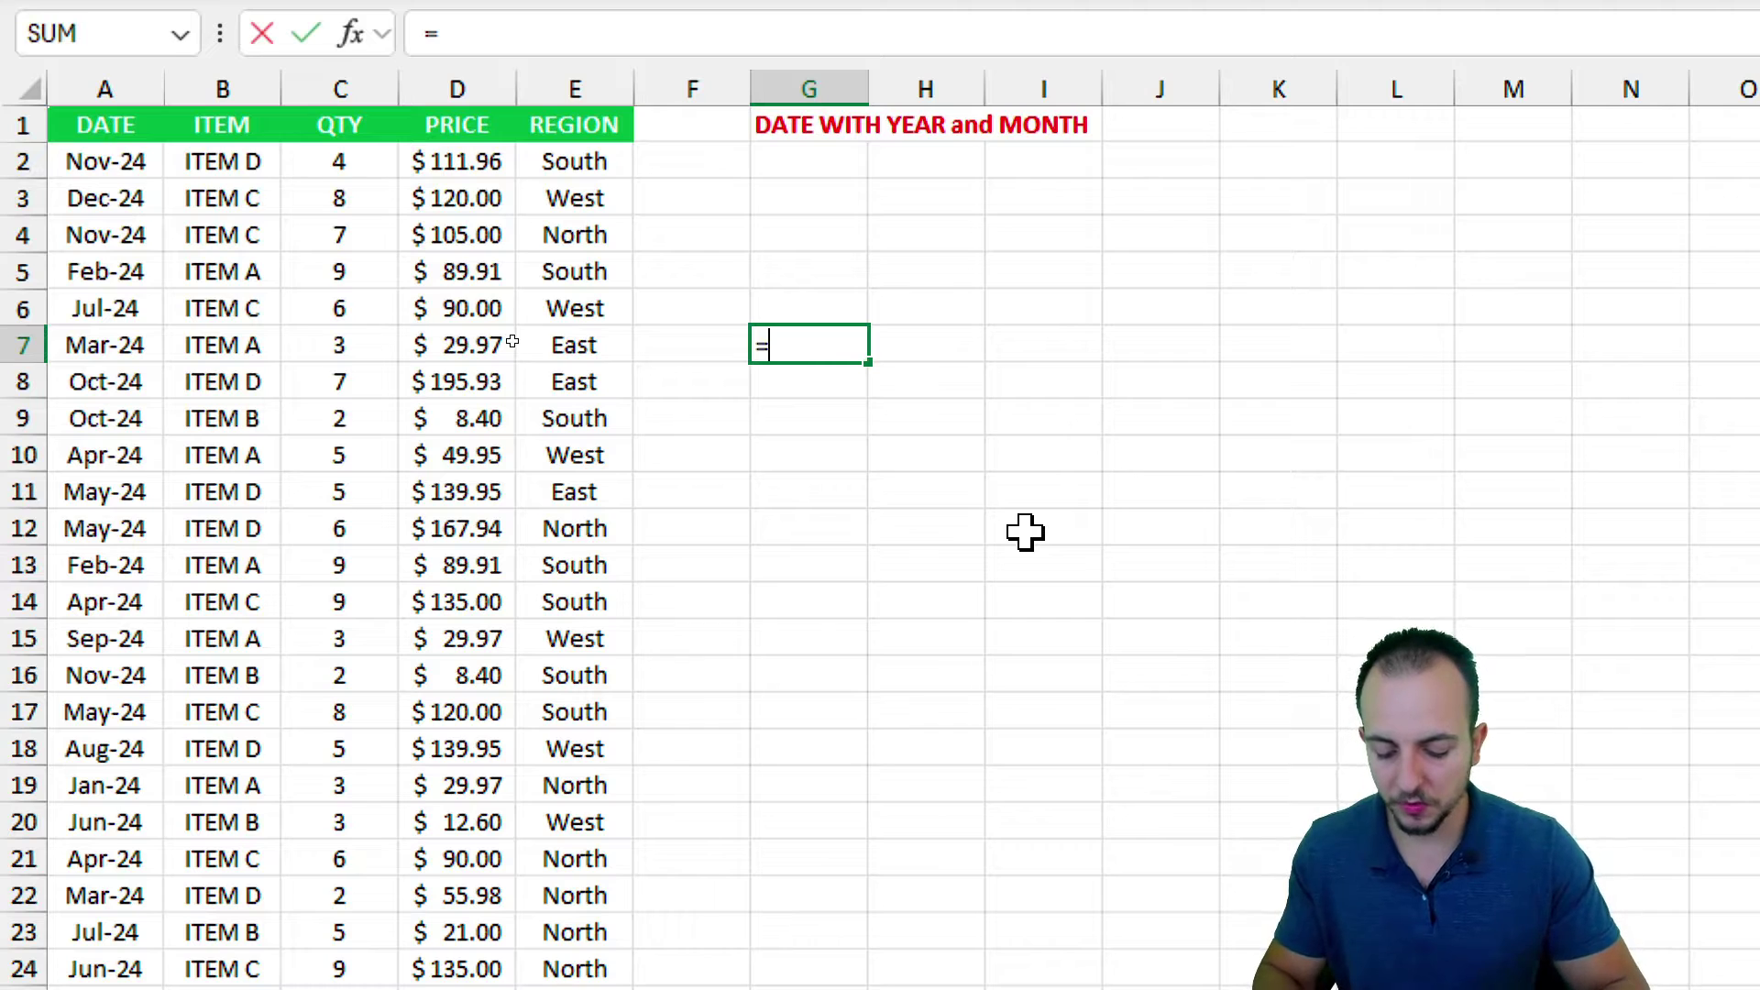
text(group)
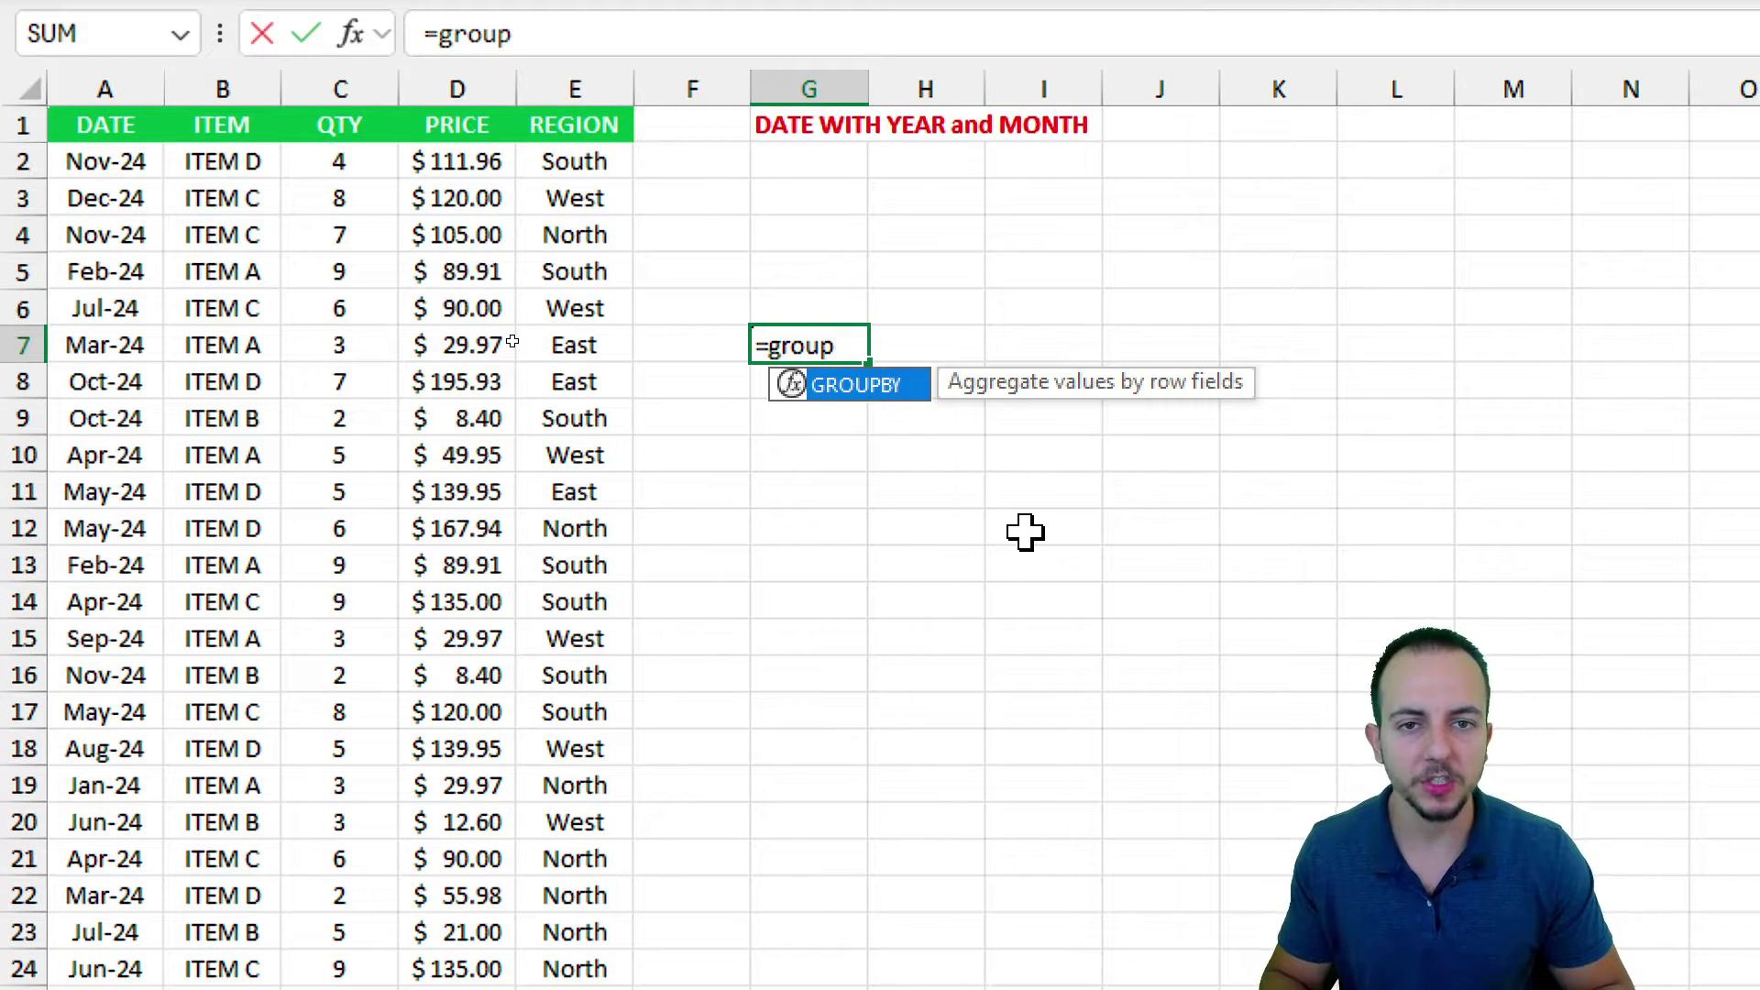
key(BackSpace)
key(BackSpace)
key(BackSpace)
key(BackSpace)
key(BackSpace)
text(pivot)
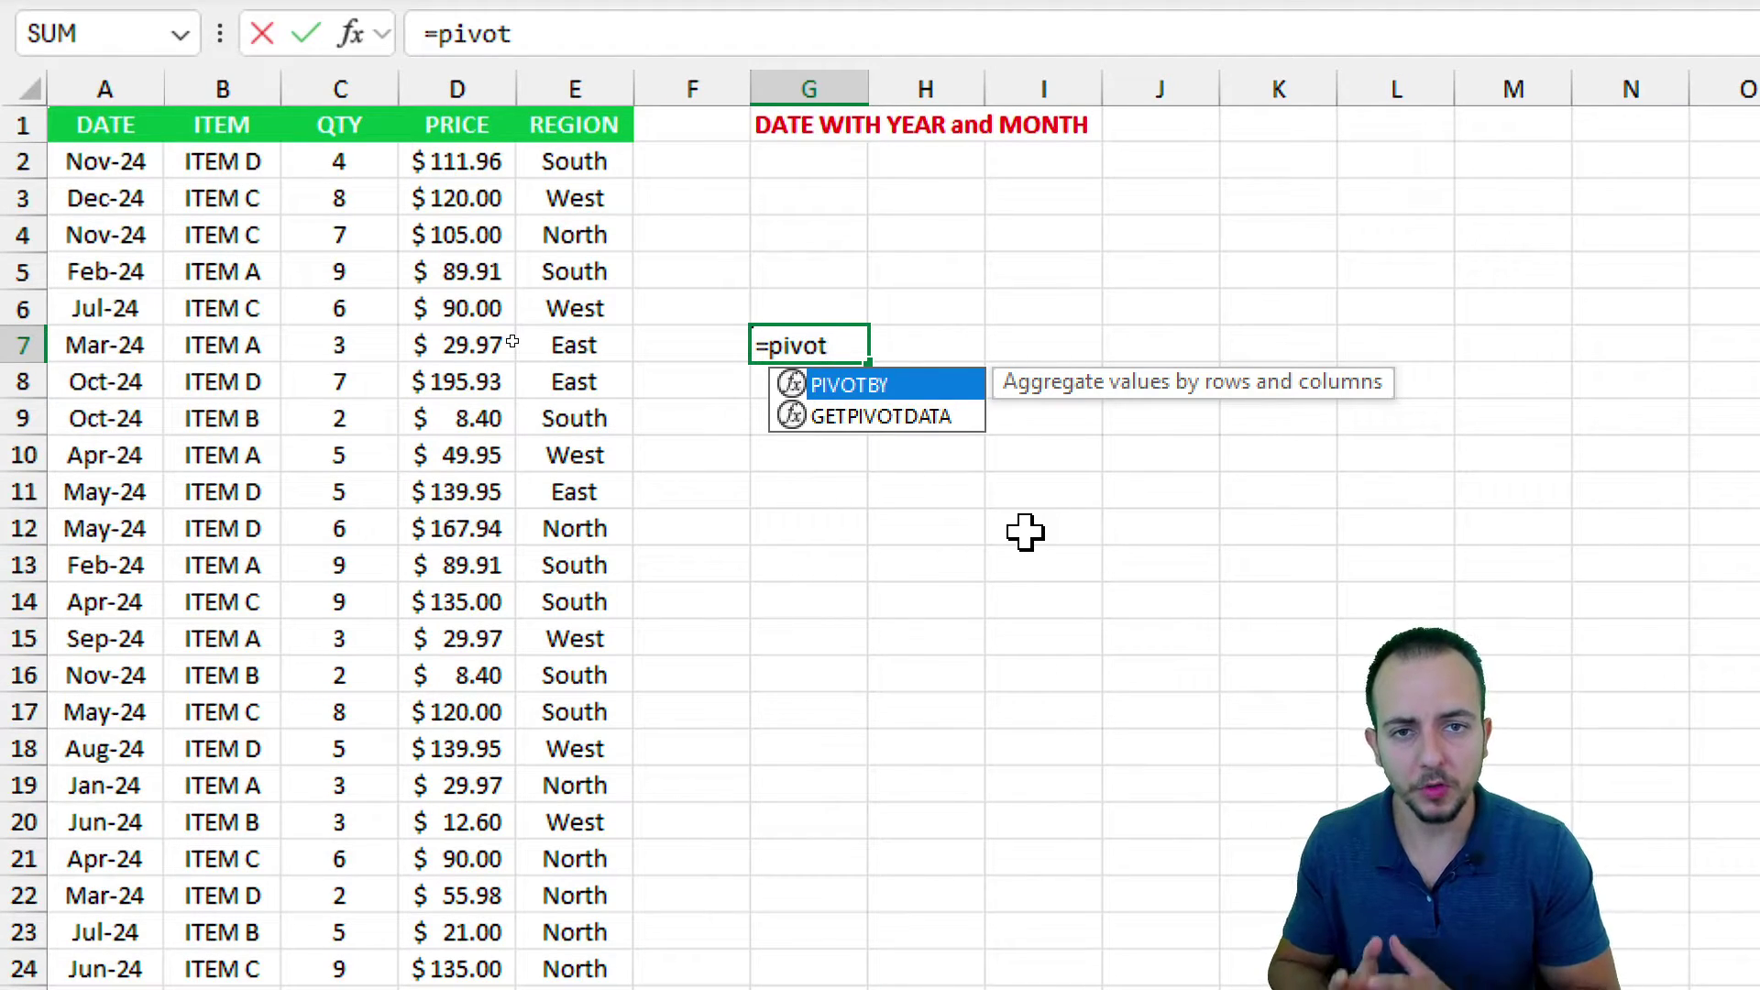
key(BackSpace)
key(BackSpace)
key(BackSpace)
key(BackSpace)
key(BackSpace)
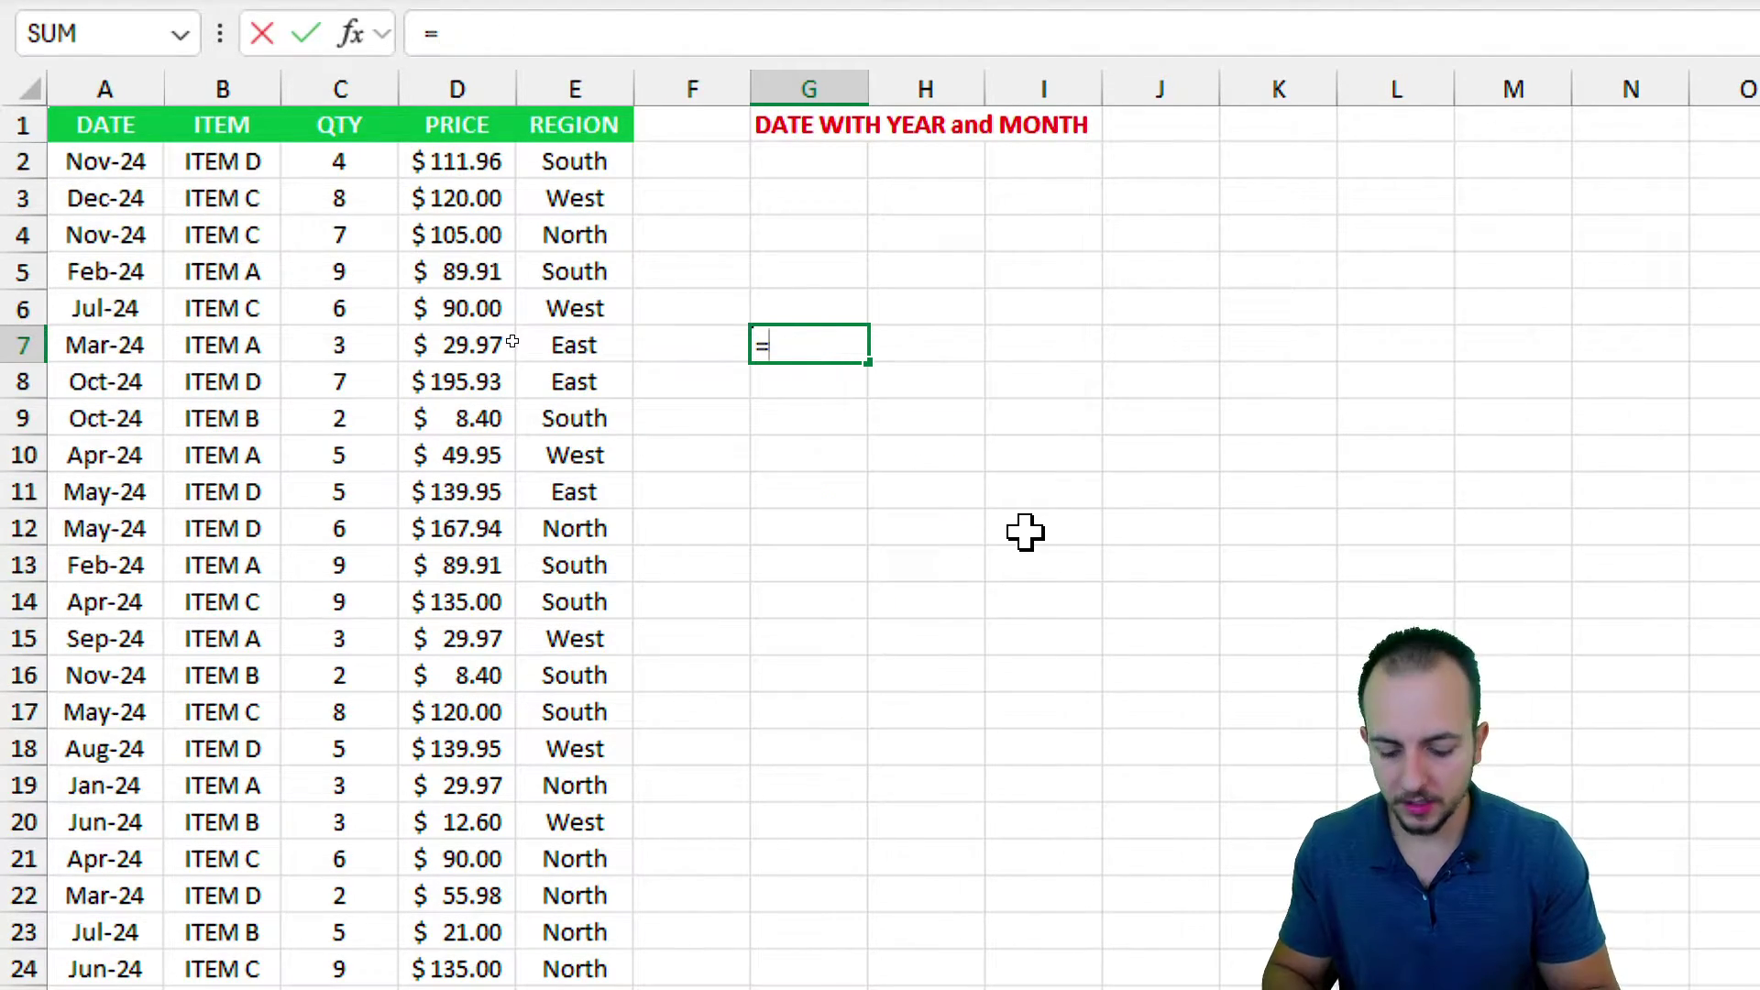
text(sumifs)
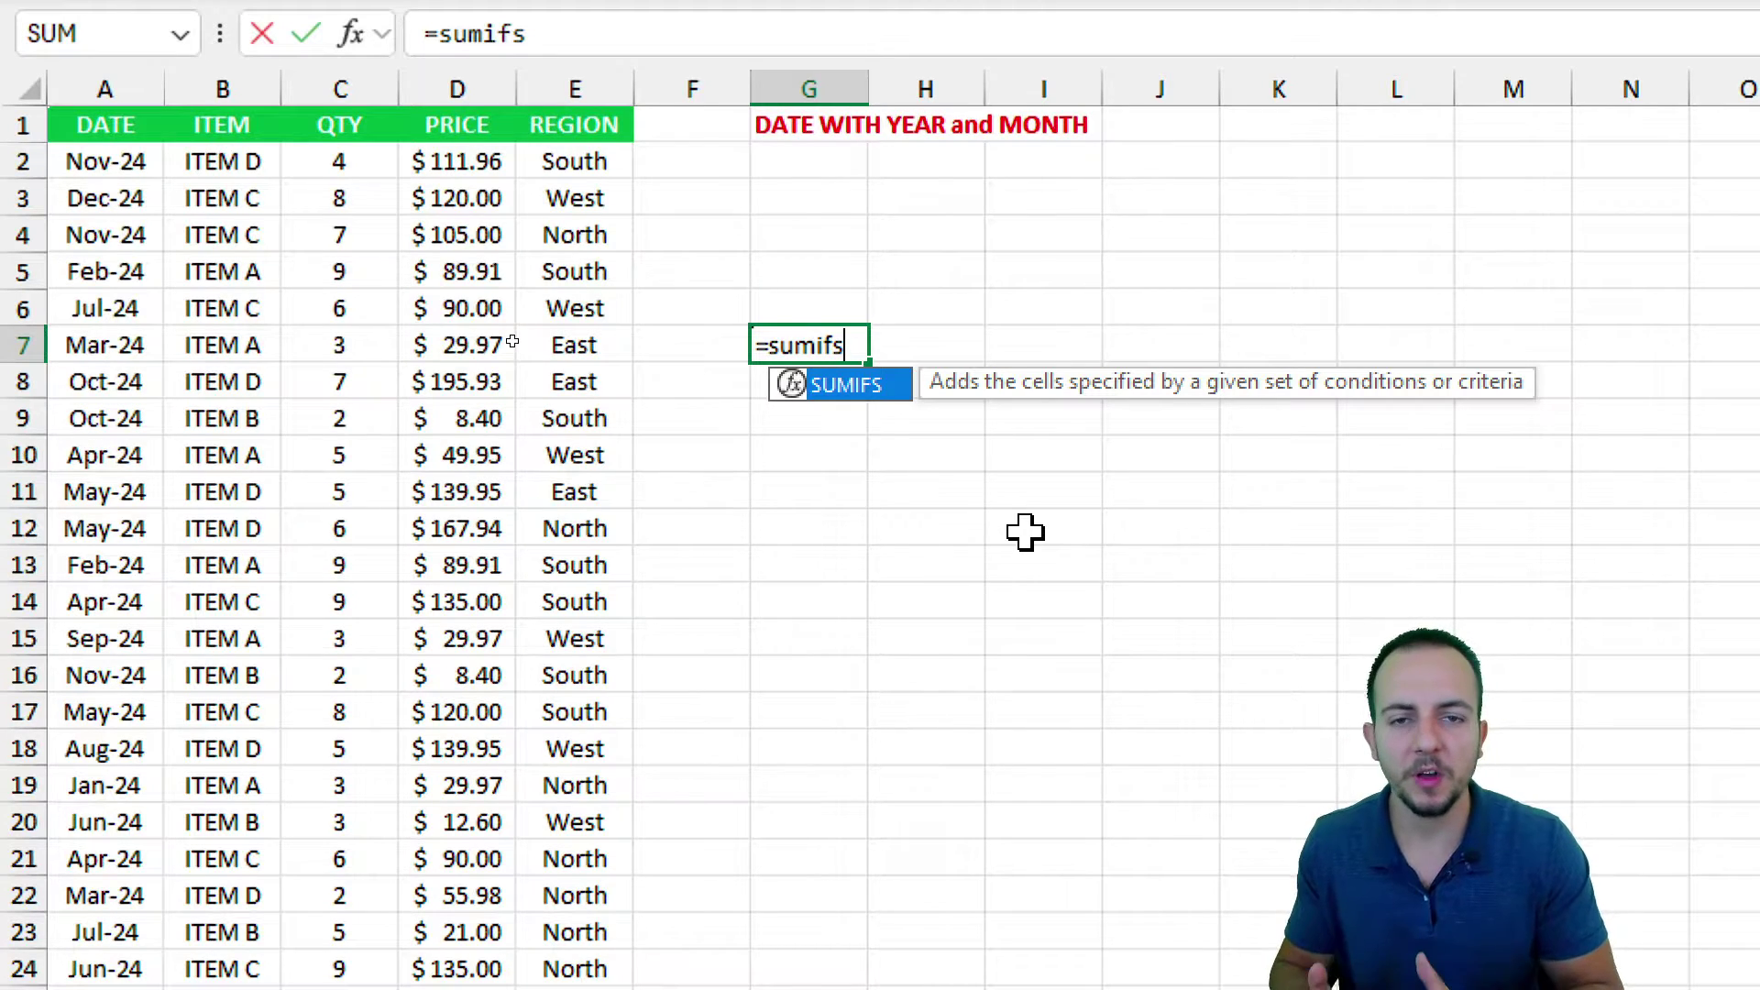
key(BackSpace)
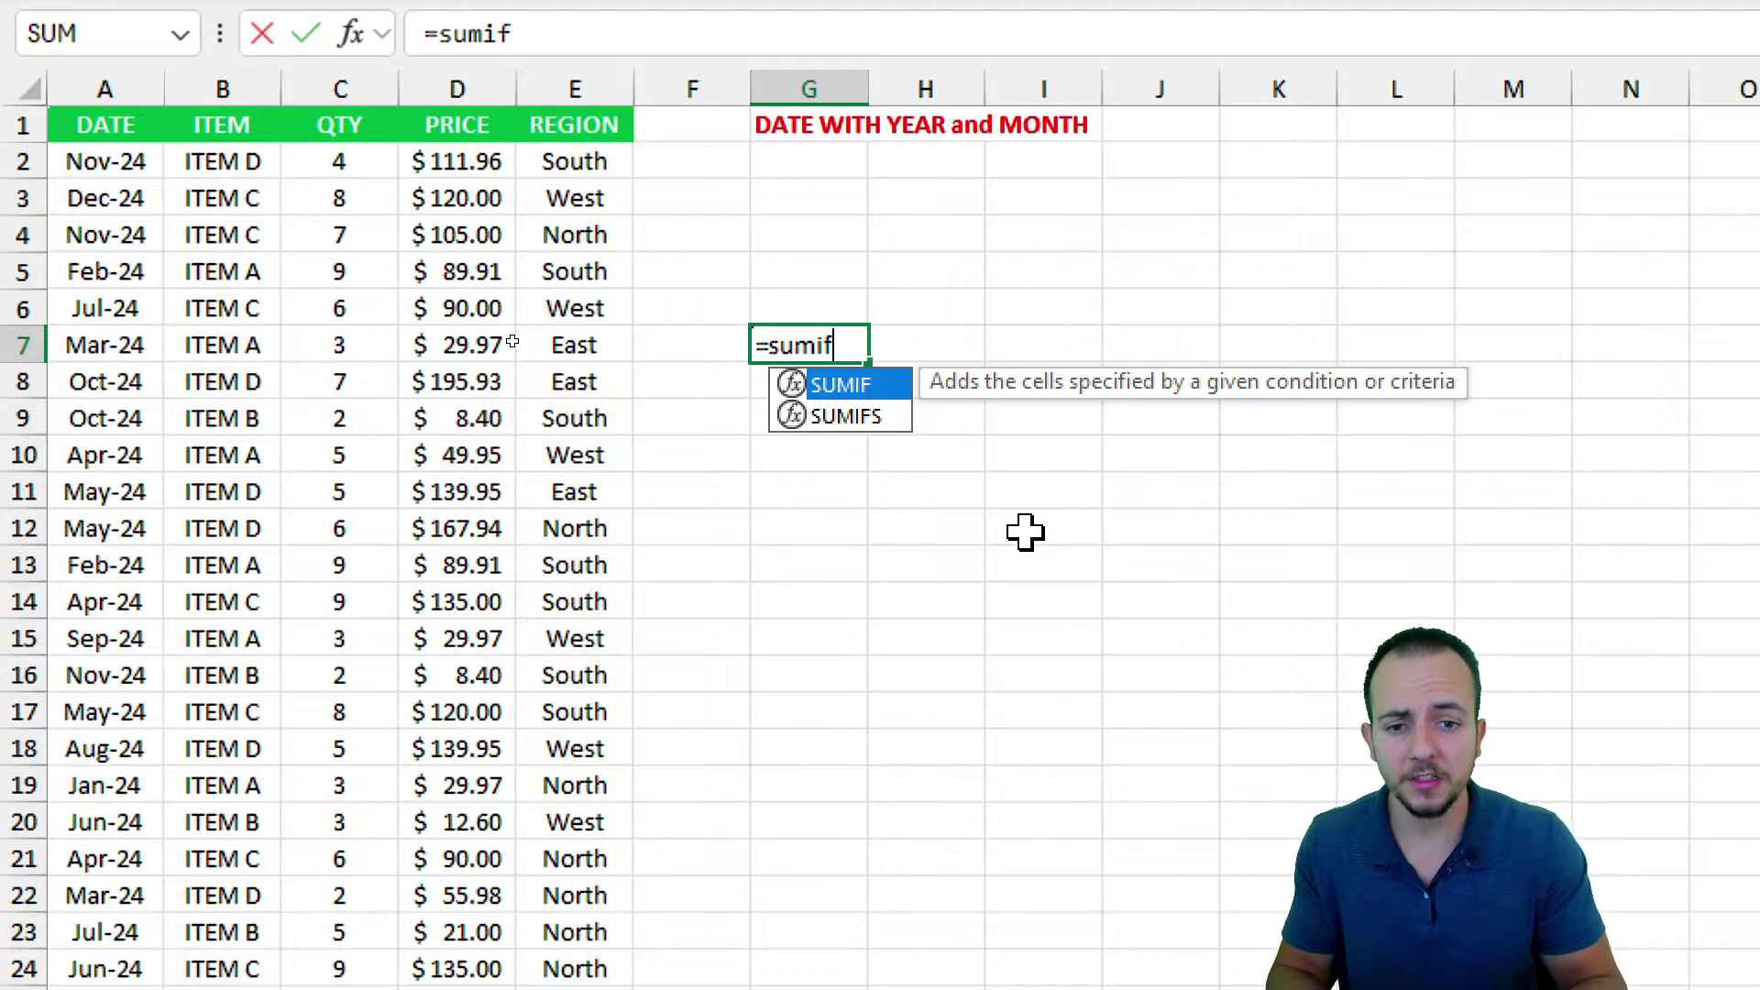
key(Escape)
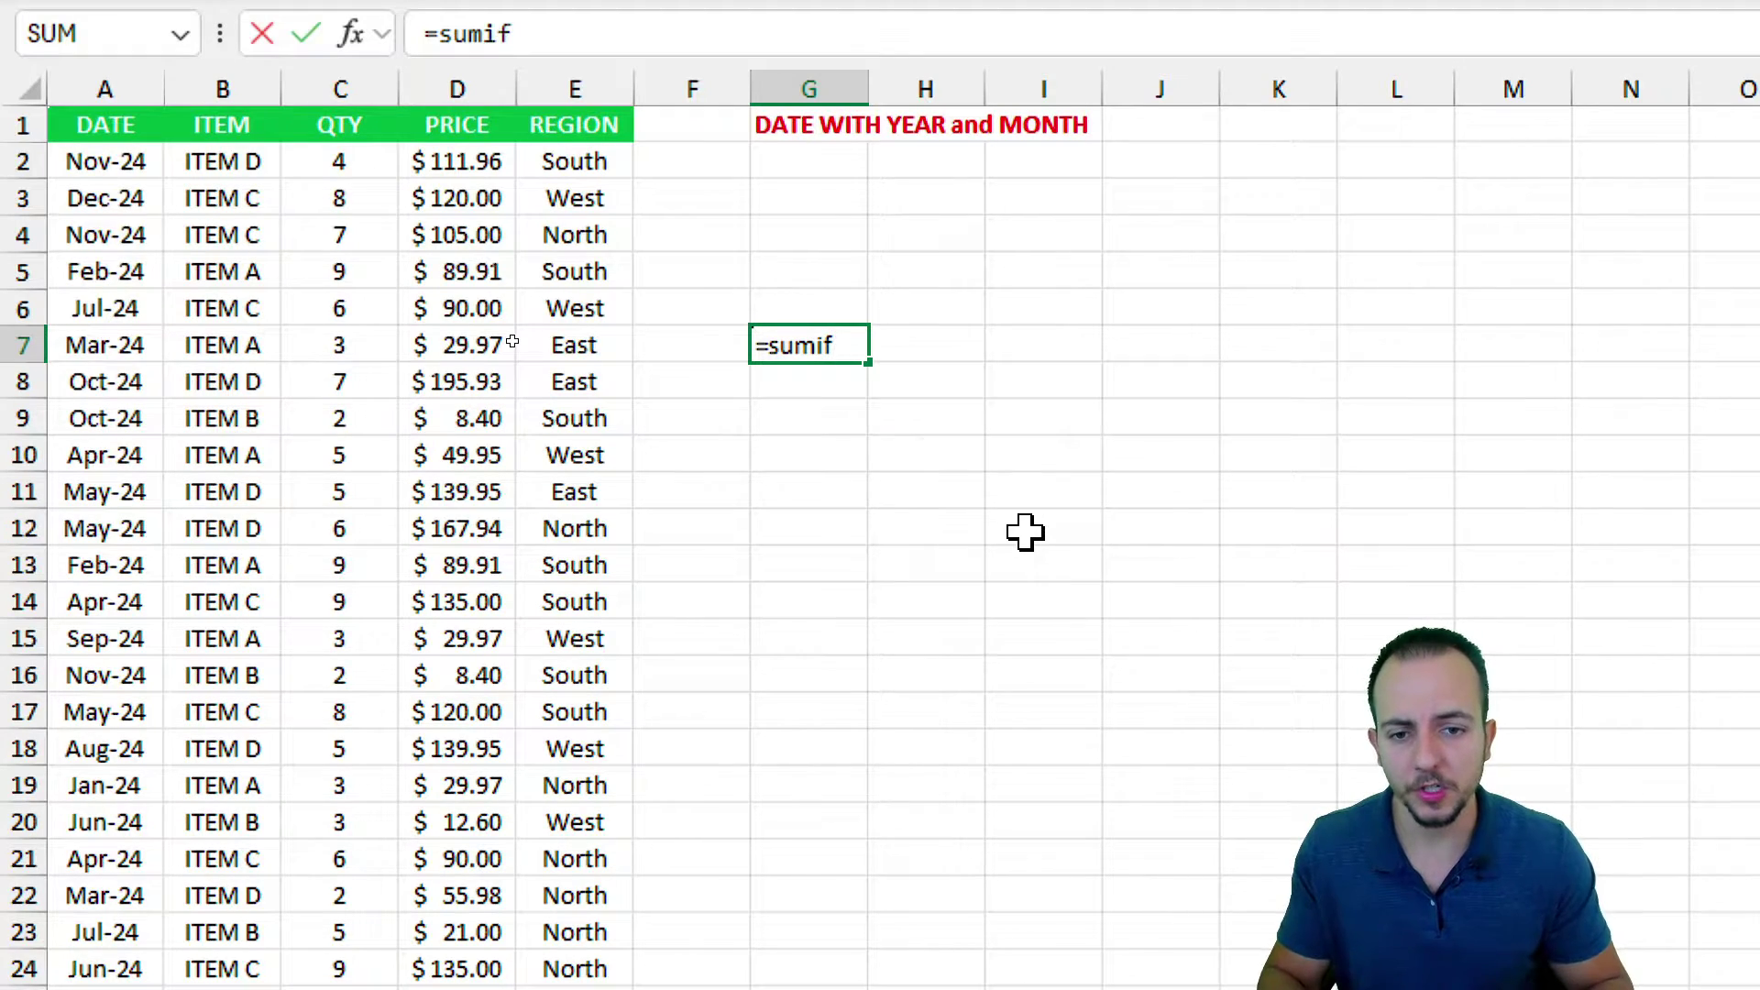
key(Escape)
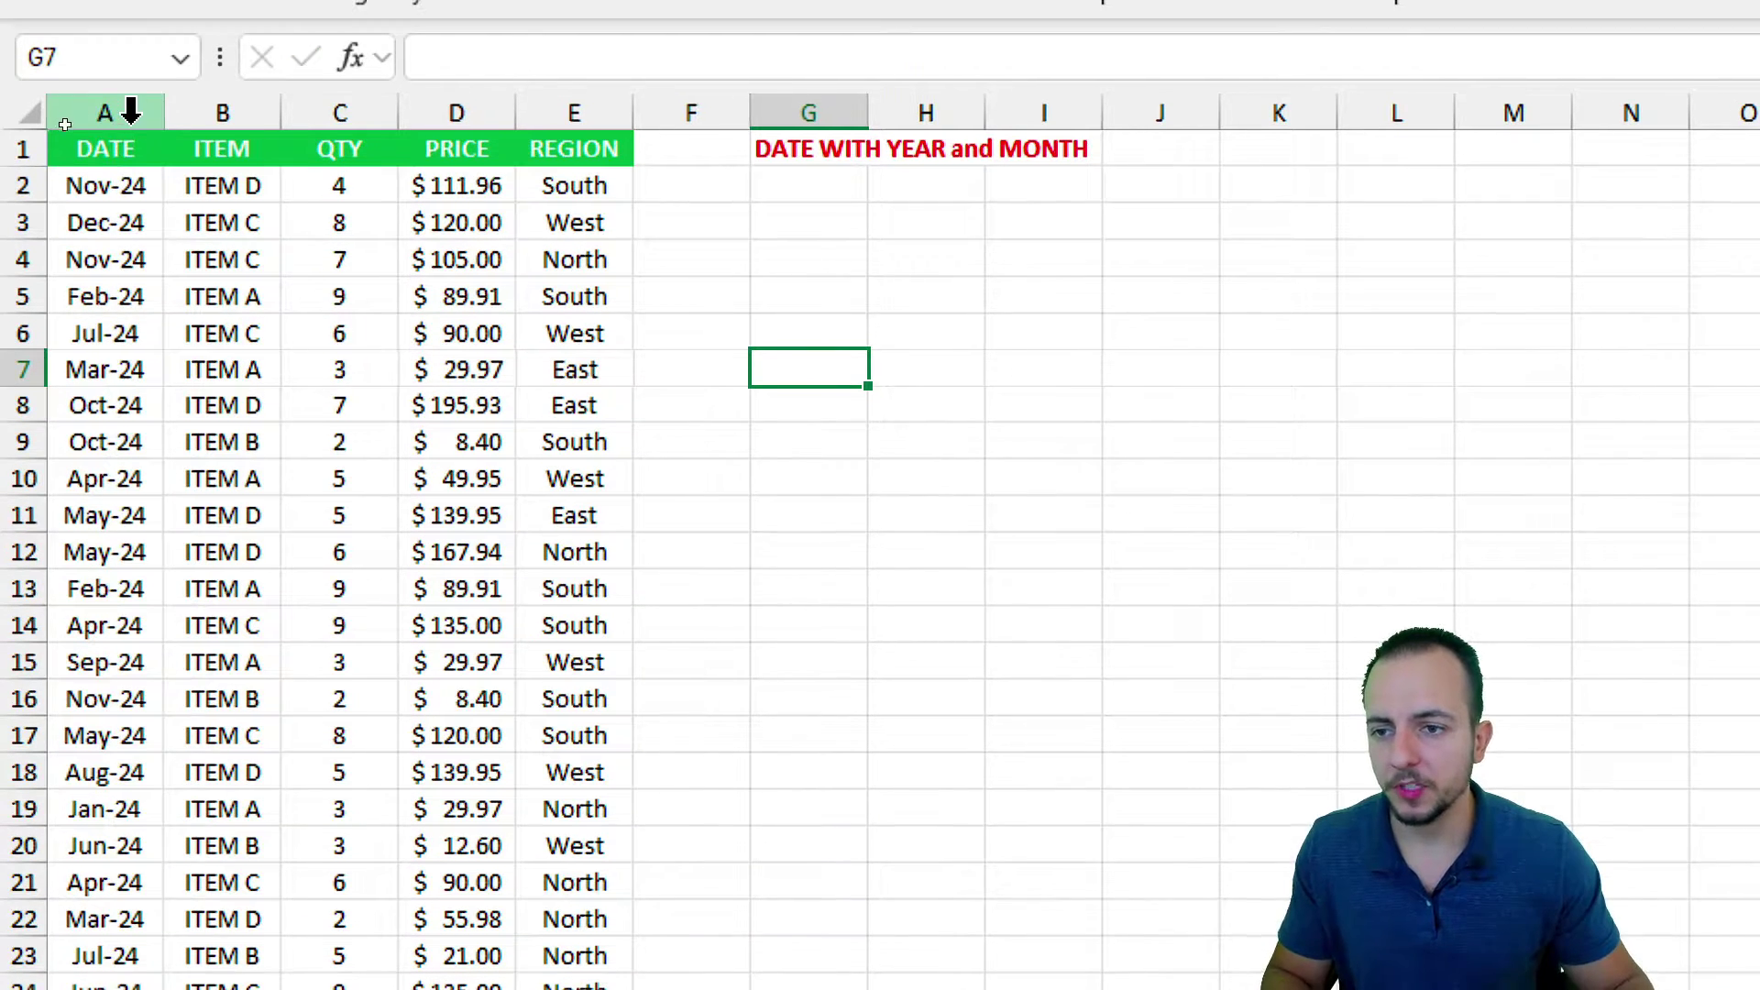
- Examine the full dates stored behind the month-and-year values in column A, including cells A2, A3 and A8
click(119, 90)
drag(127, 164, 101, 420)
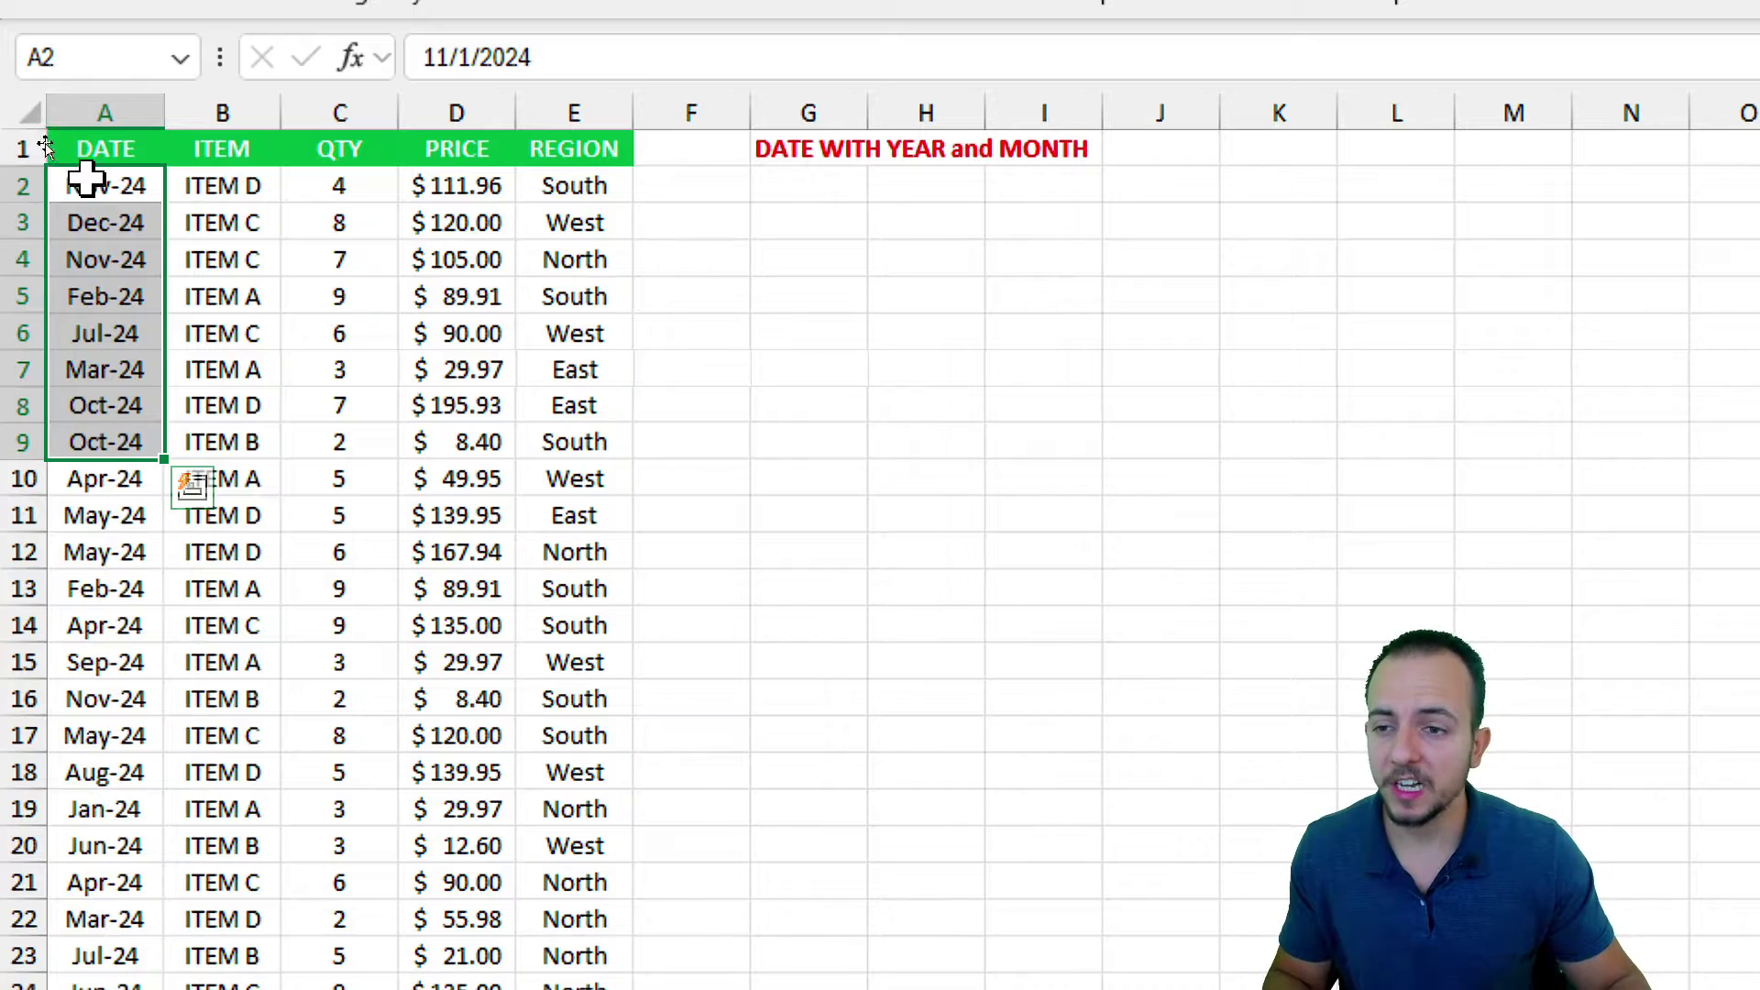
click(105, 108)
click(129, 207)
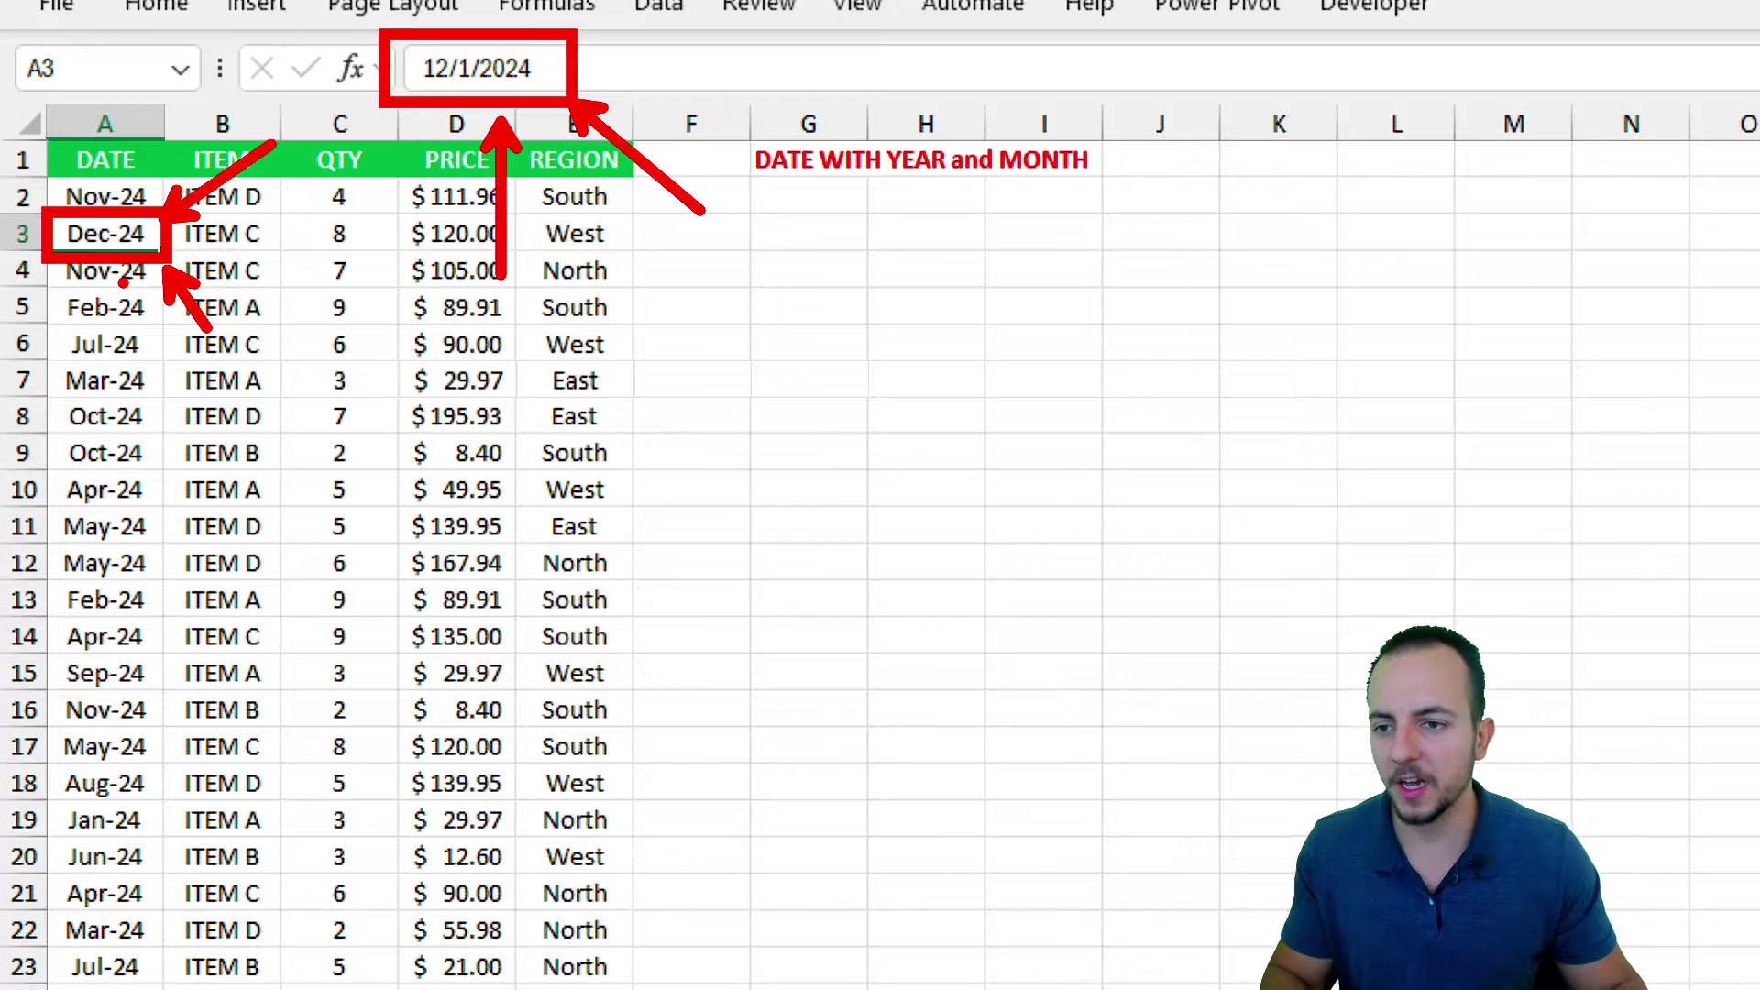
click(106, 415)
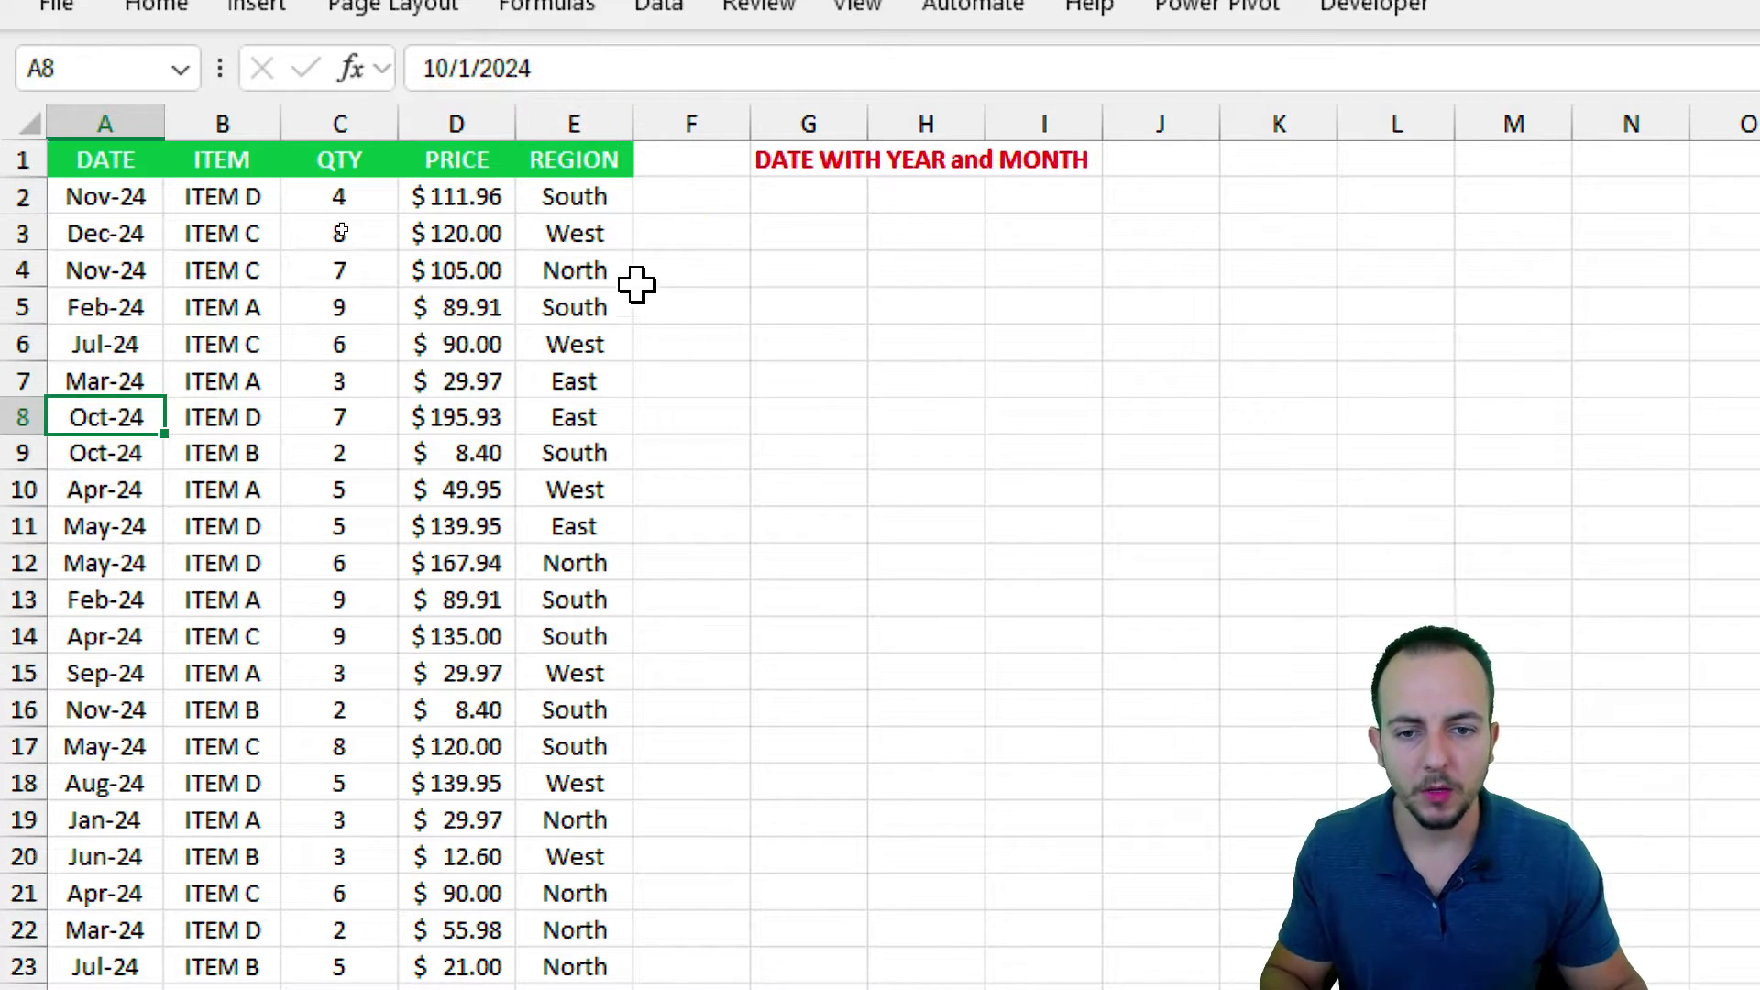
- Enter the January start date 01/01/2024 in H6 and the end date 1/31/2024 in I6
click(917, 385)
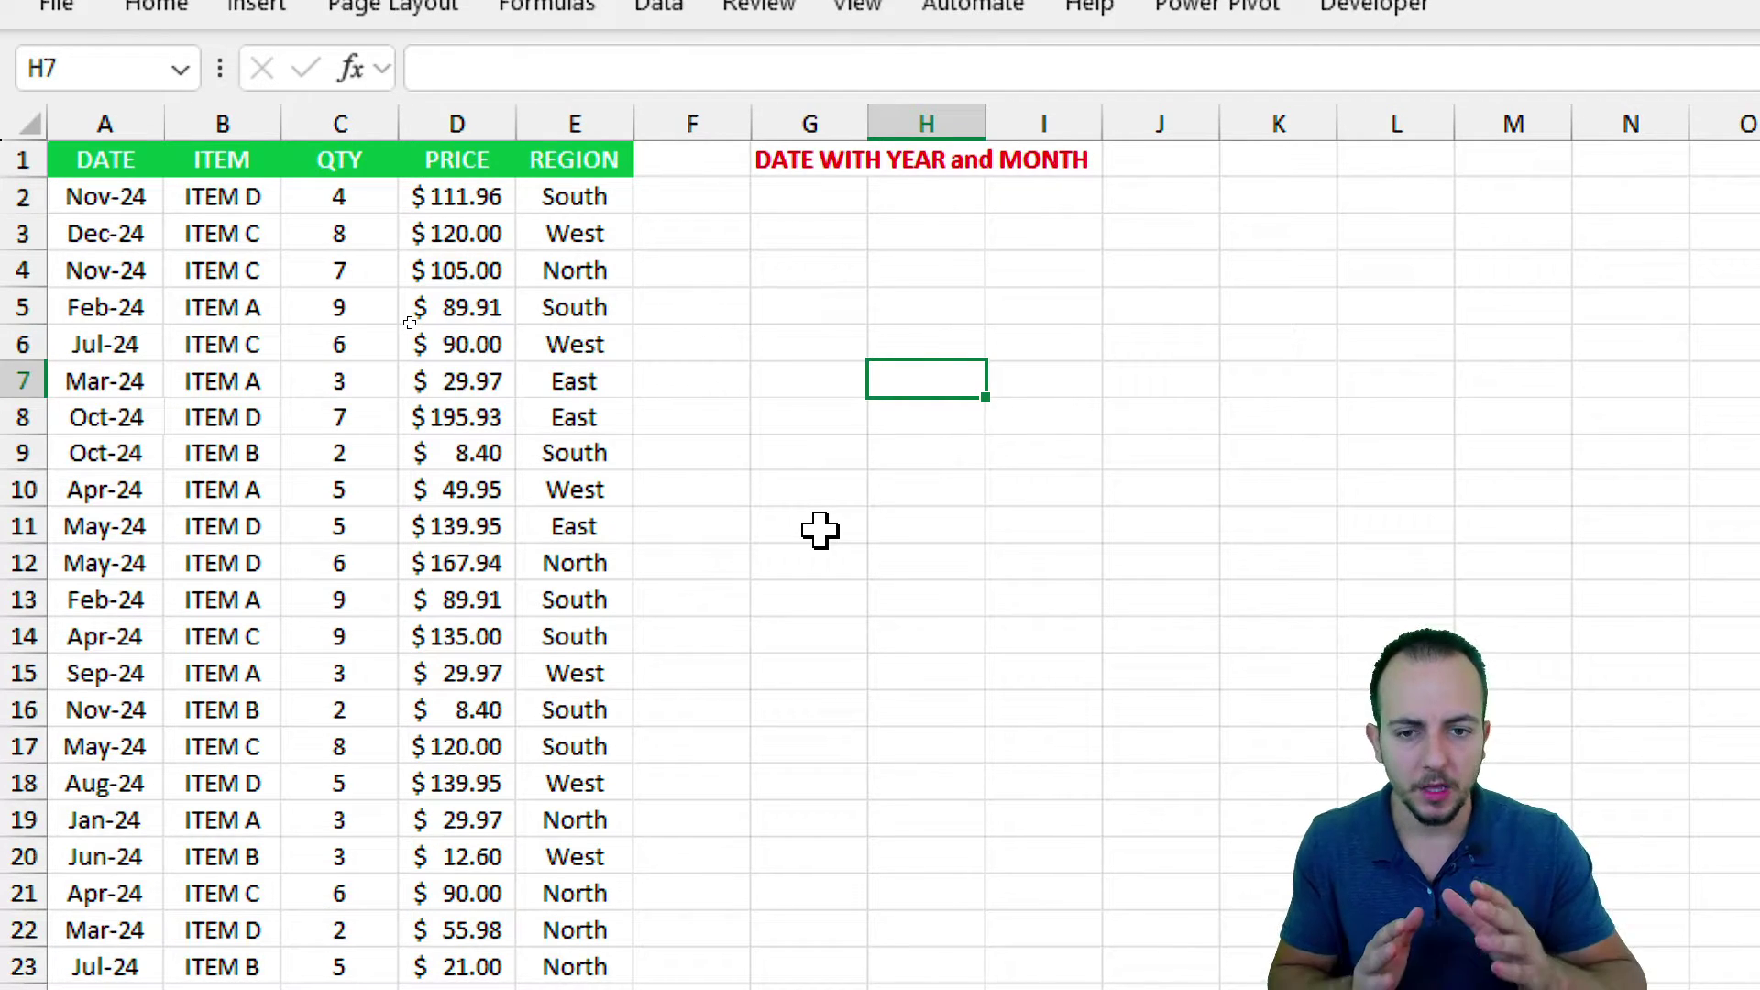
click(911, 332)
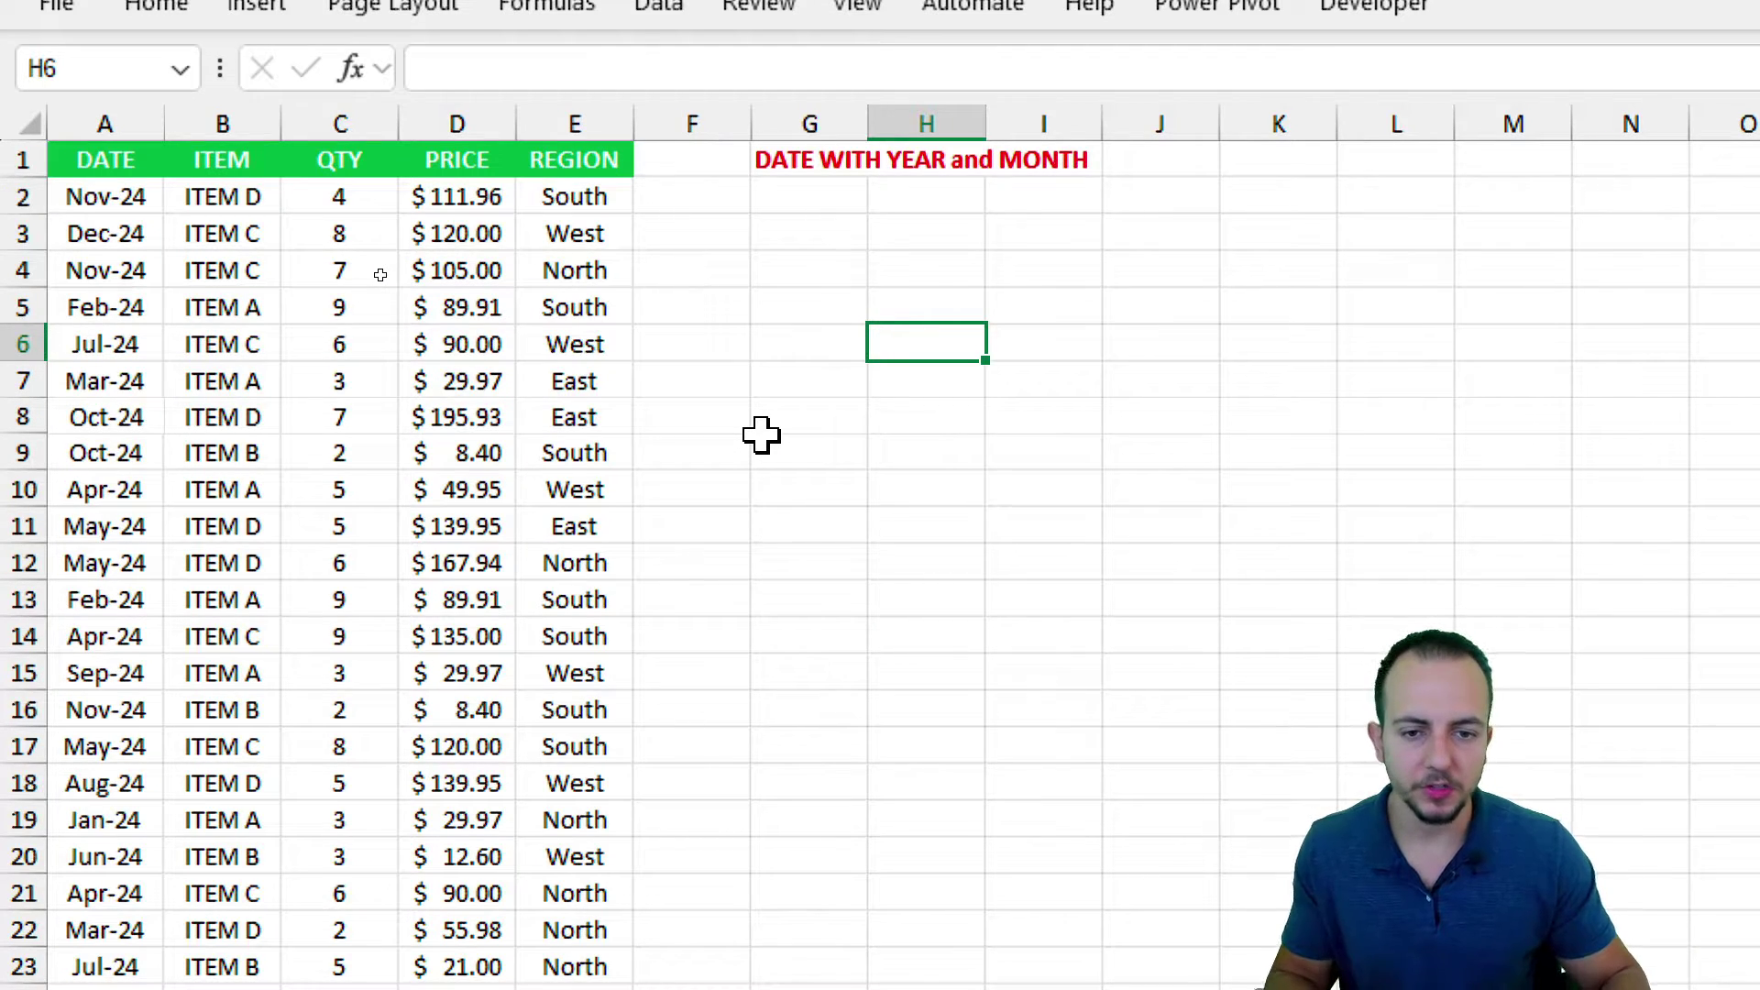
text(01/01/2024)
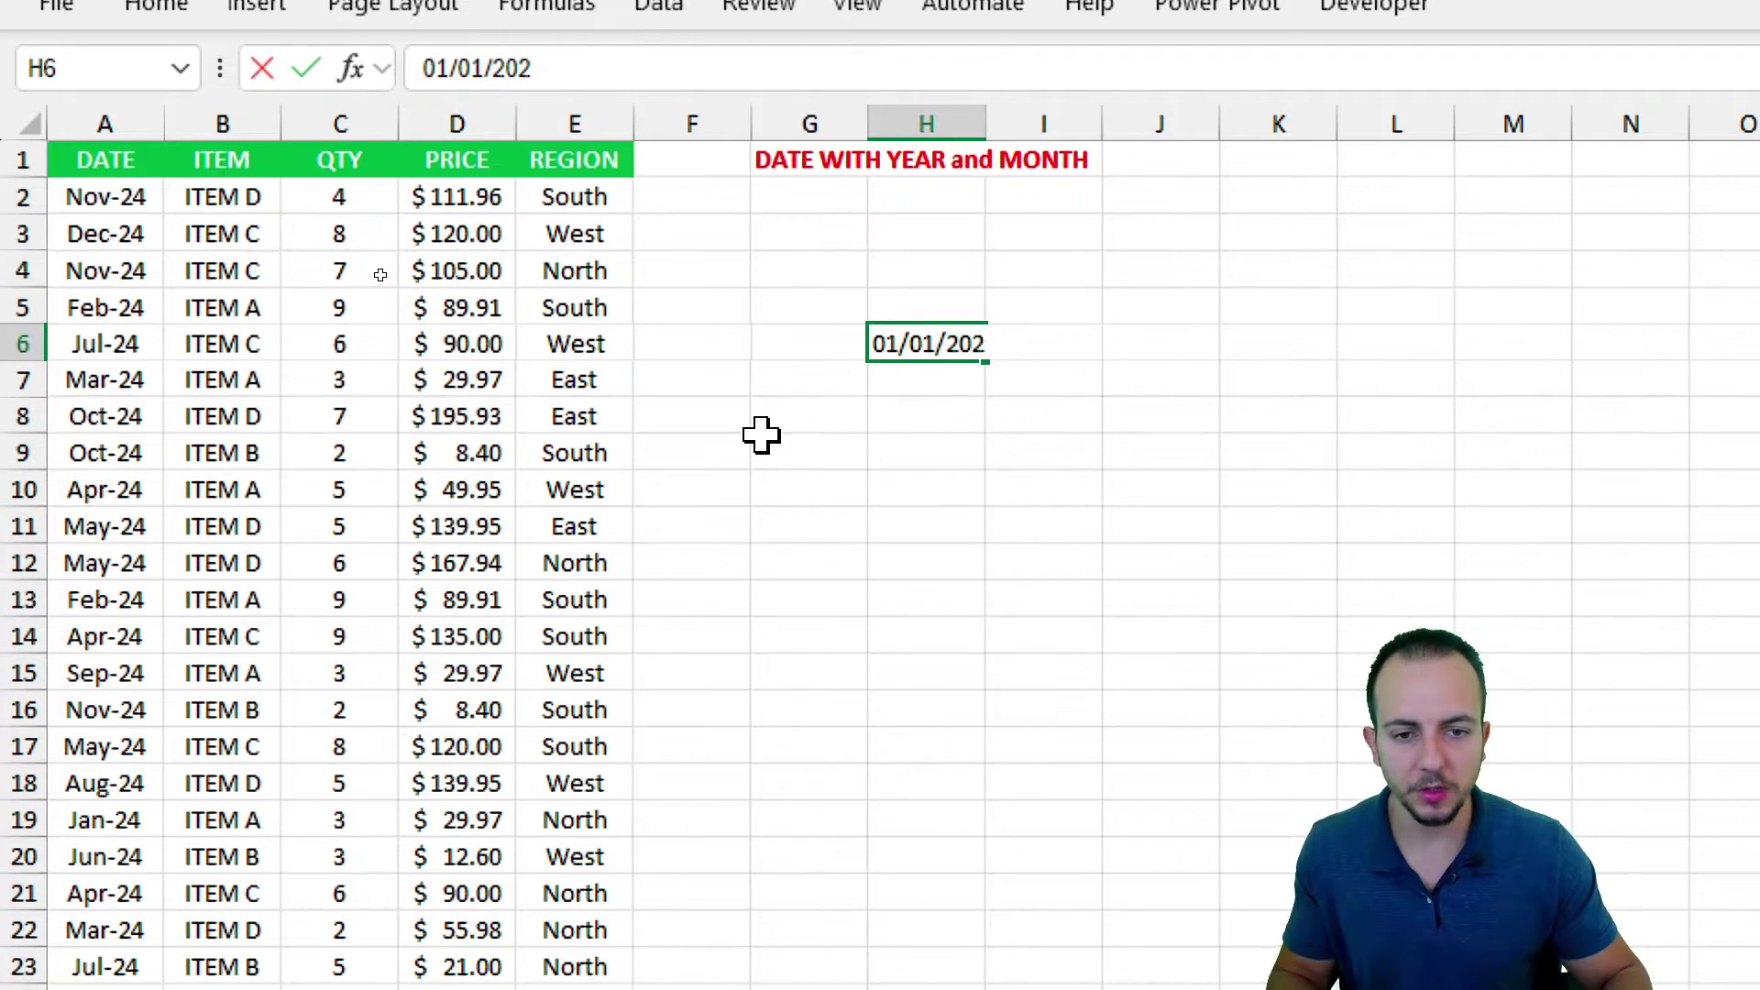
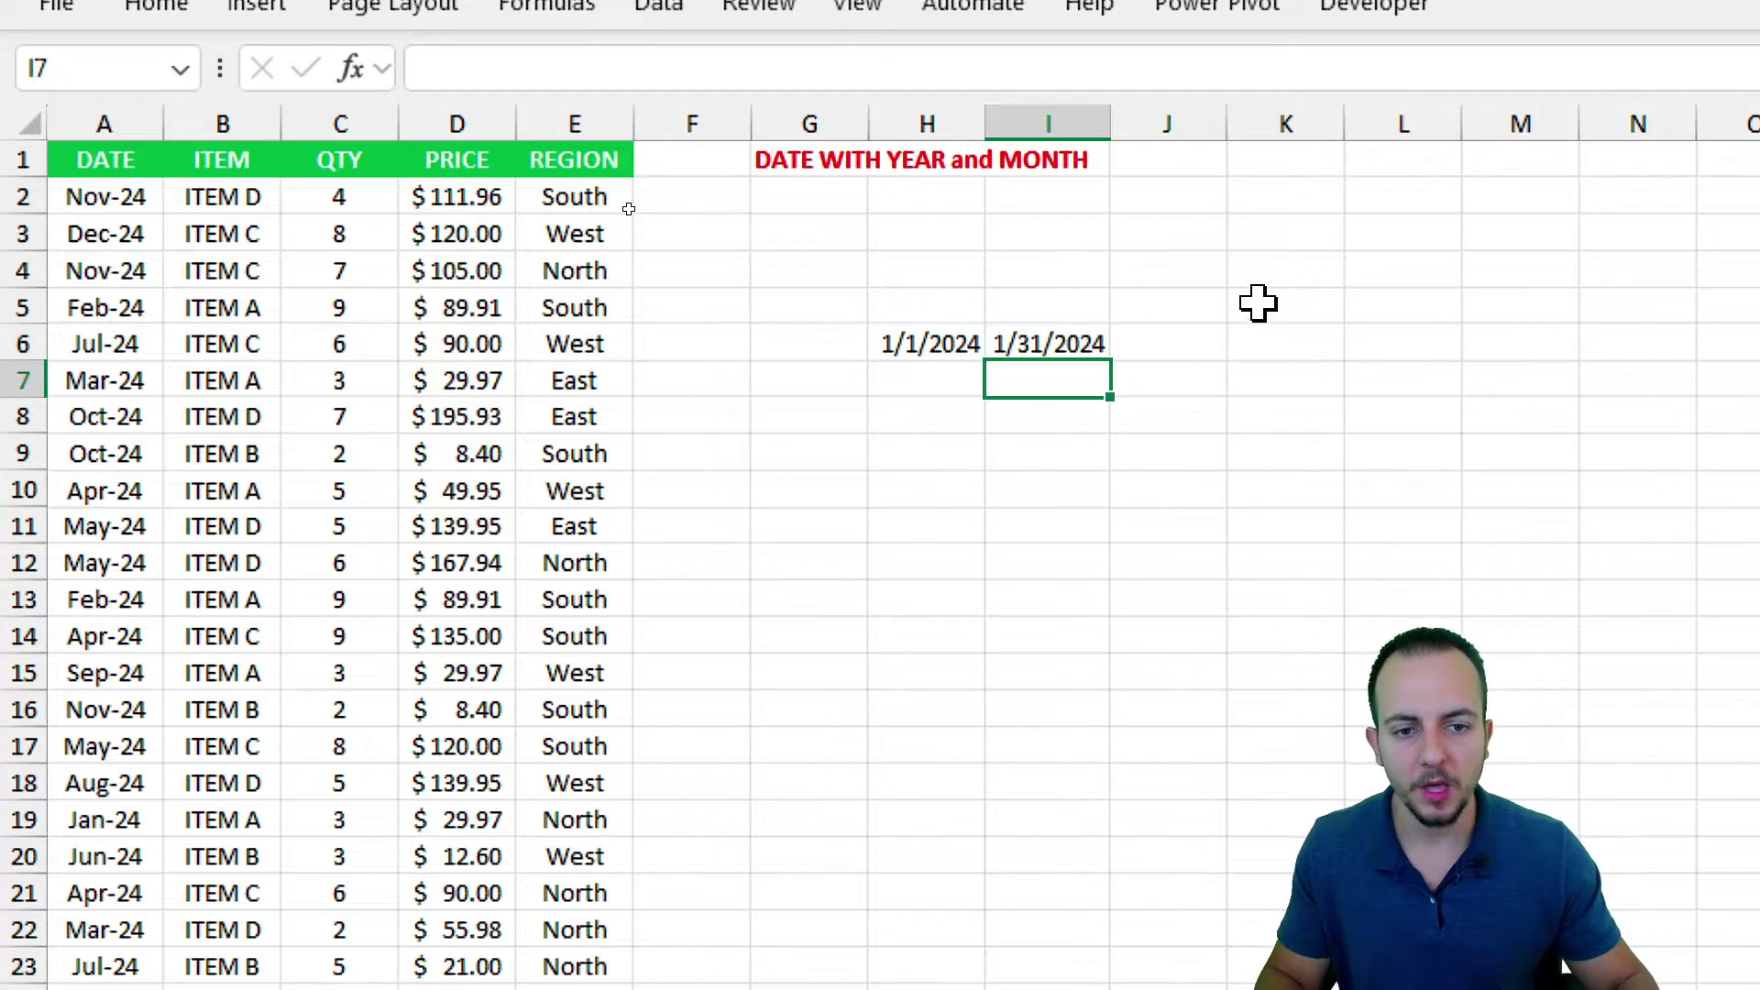
drag(927, 346, 957, 605)
drag(1087, 341, 1053, 578)
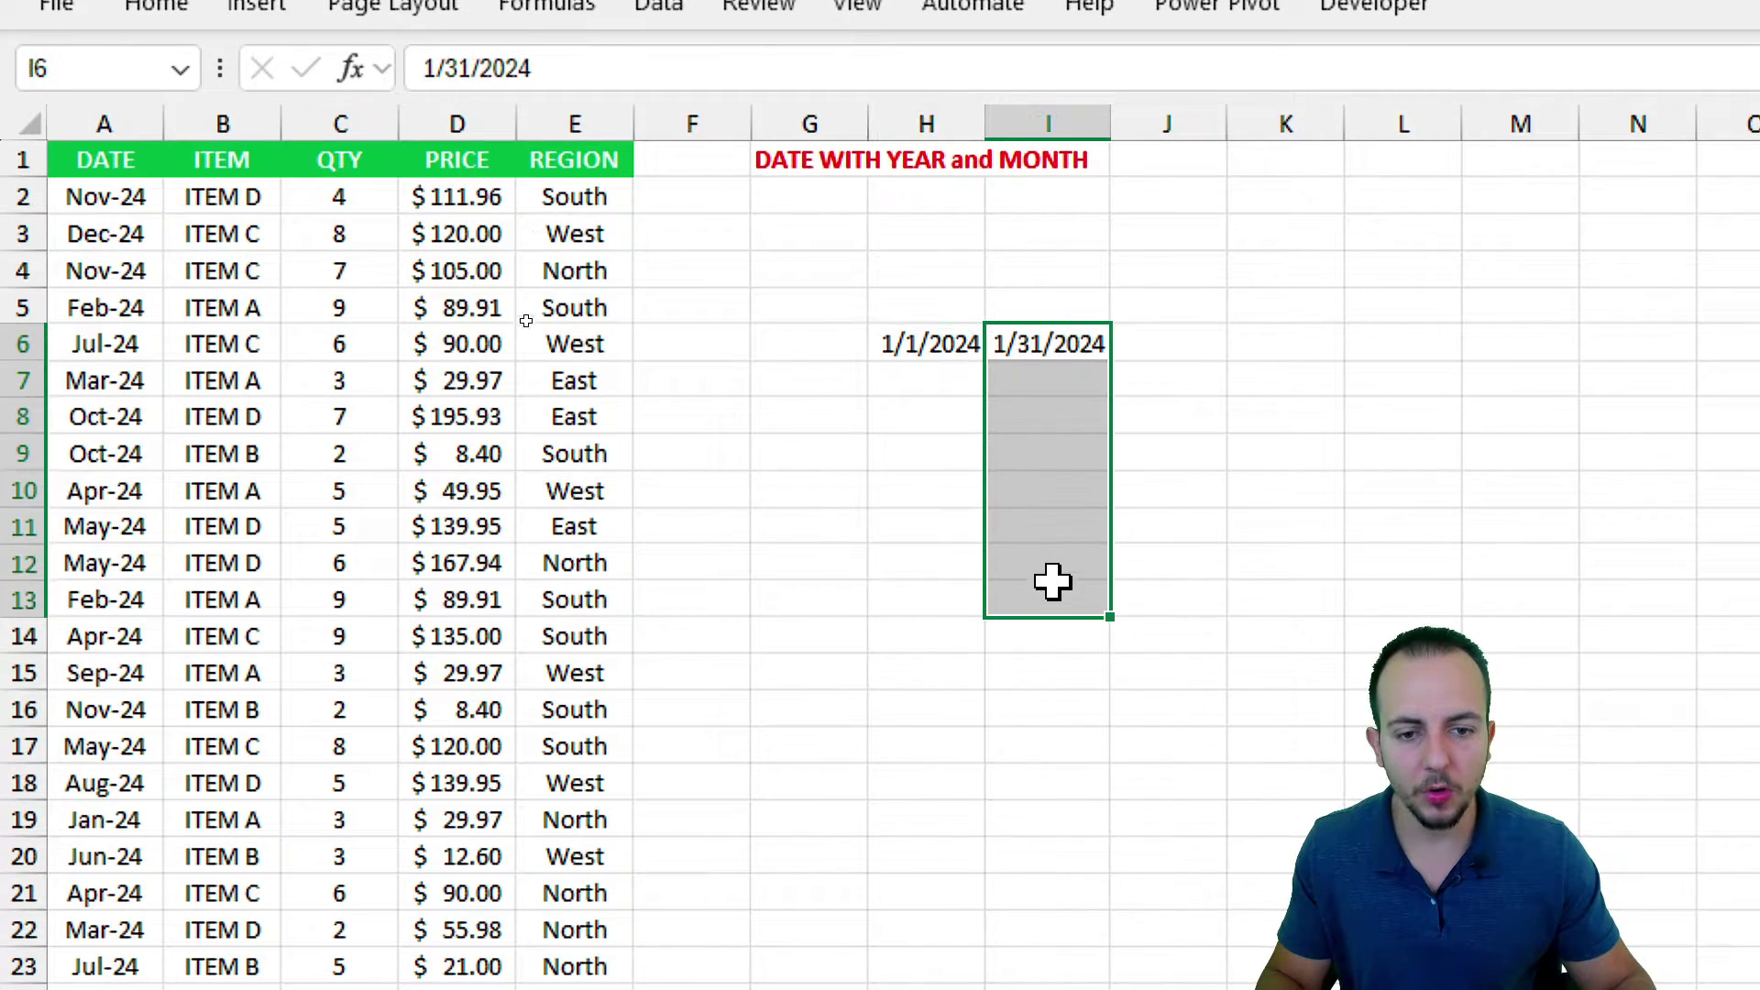
- Fill the start date in H6 down to H19 as a series that advances by months
click(927, 345)
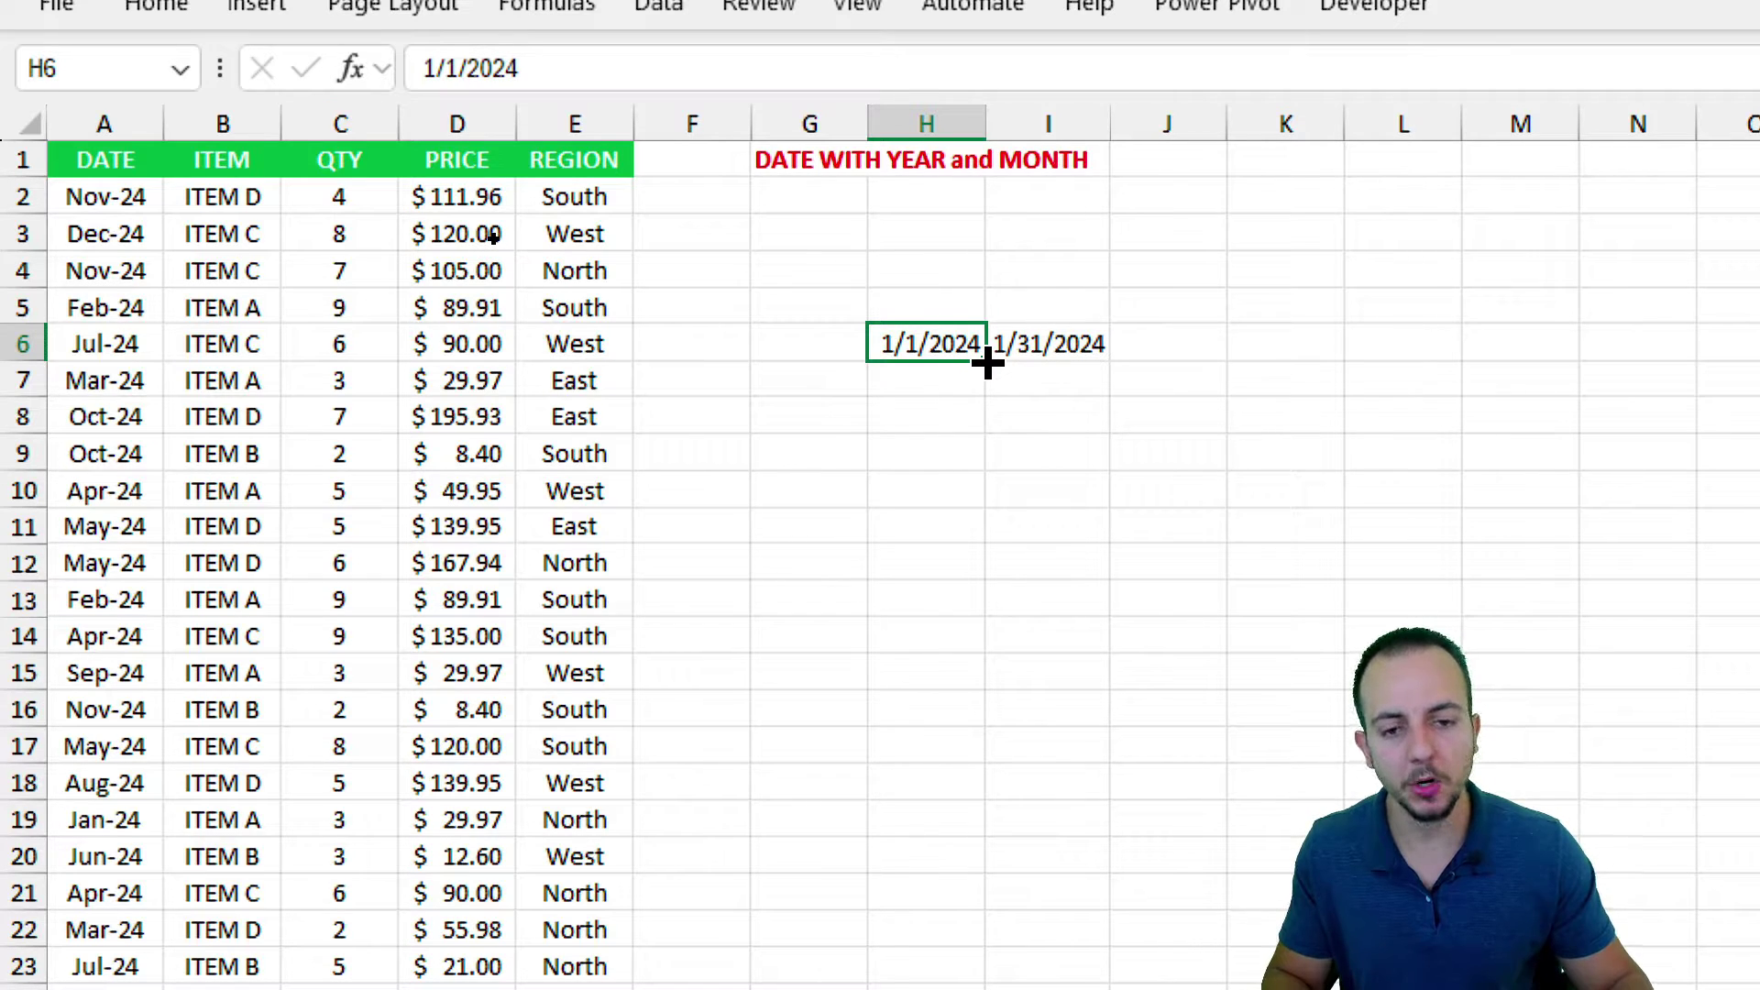
drag(987, 363, 950, 840)
scroll(947, 860, down, 2)
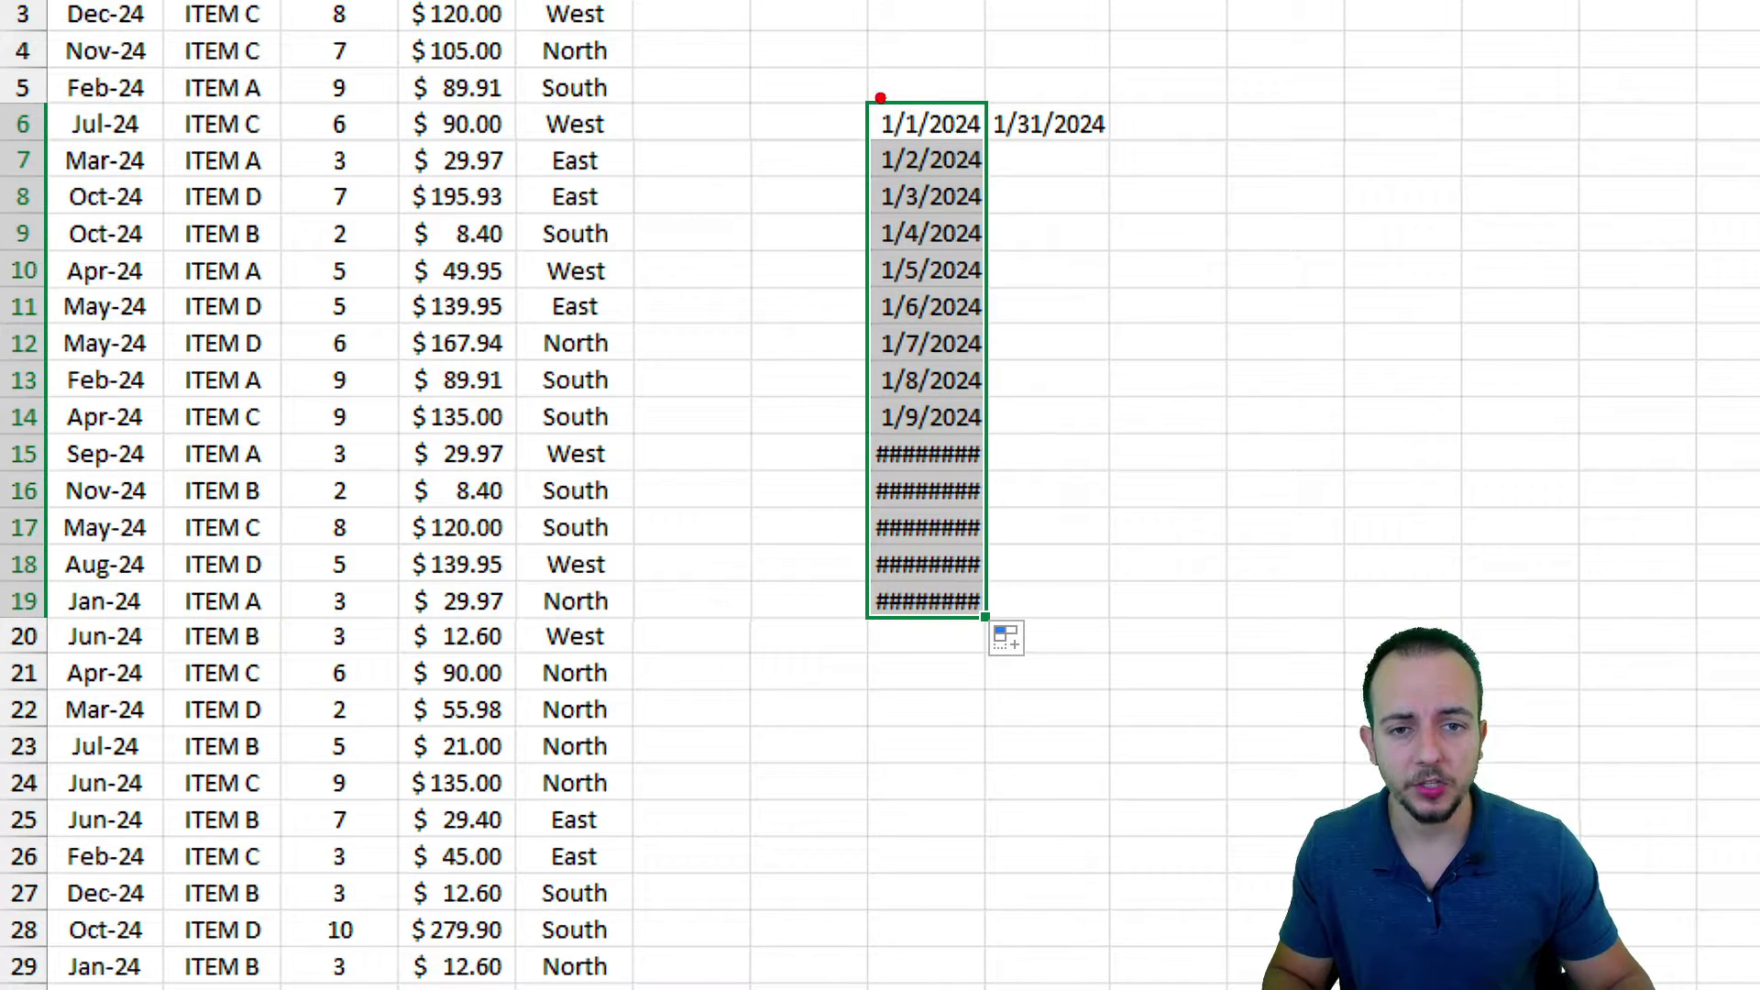
mouse_move(857, 95)
mouse_down()
mouse_move(958, 138)
mouse_move(857, 182)
mouse_move(972, 220)
mouse_up()
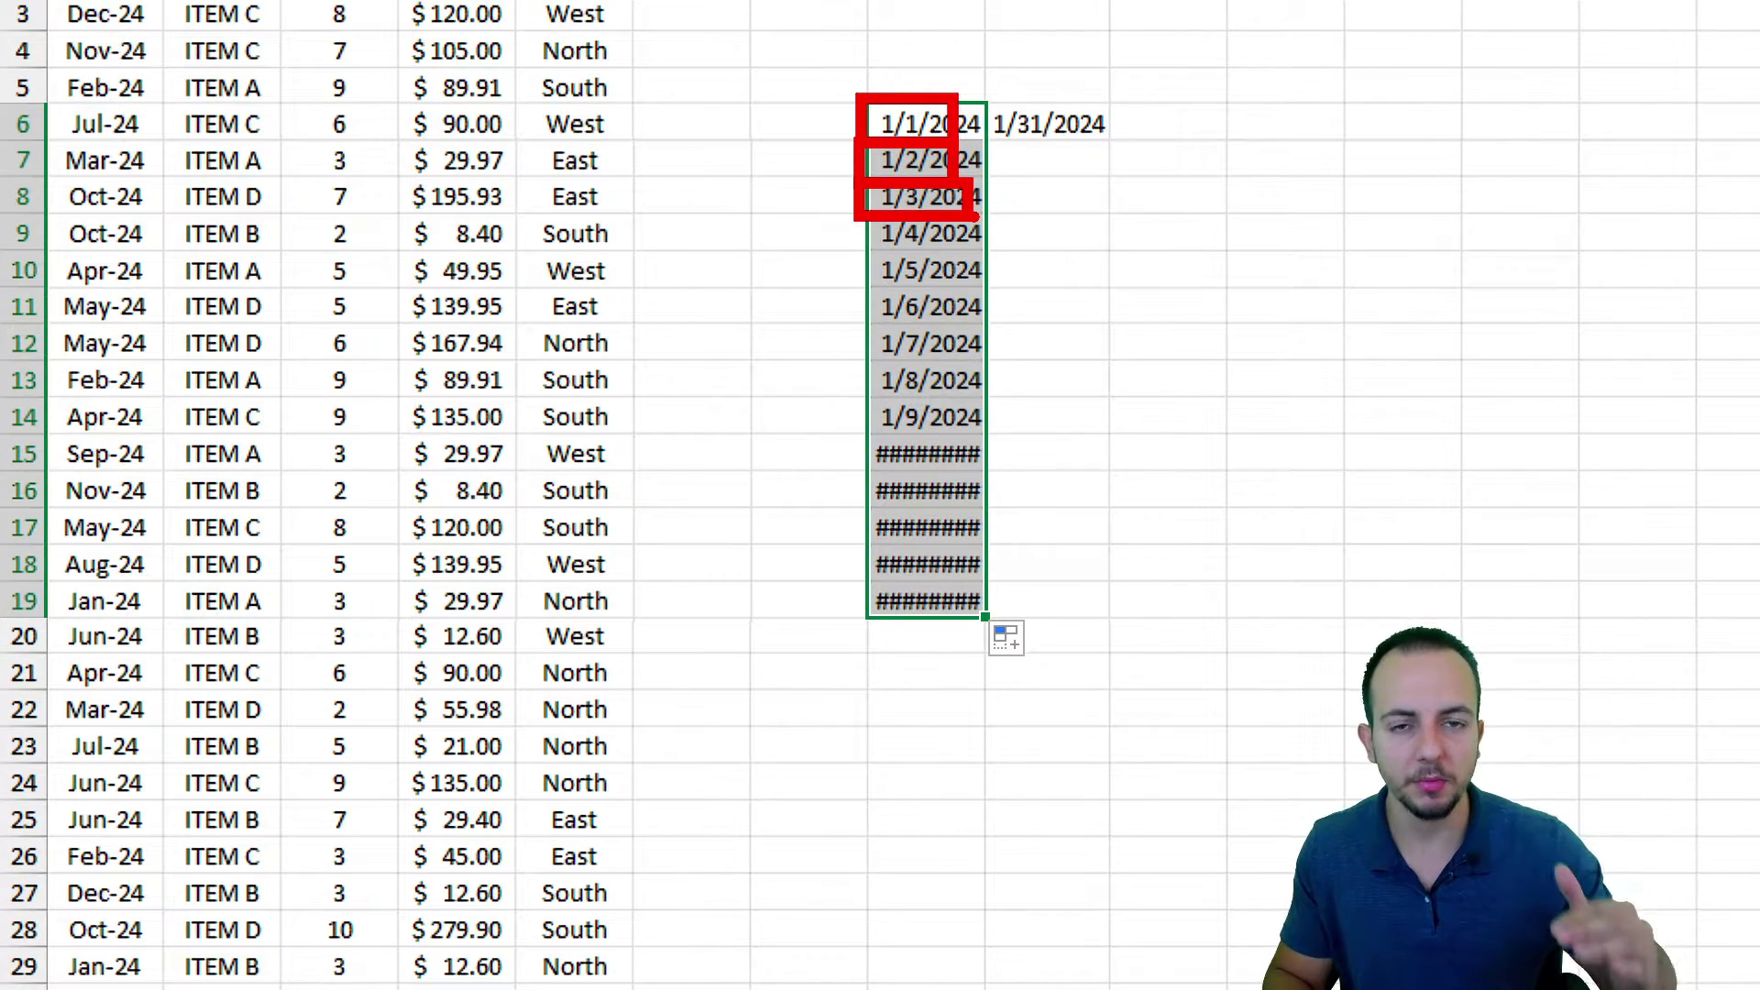
click(1010, 644)
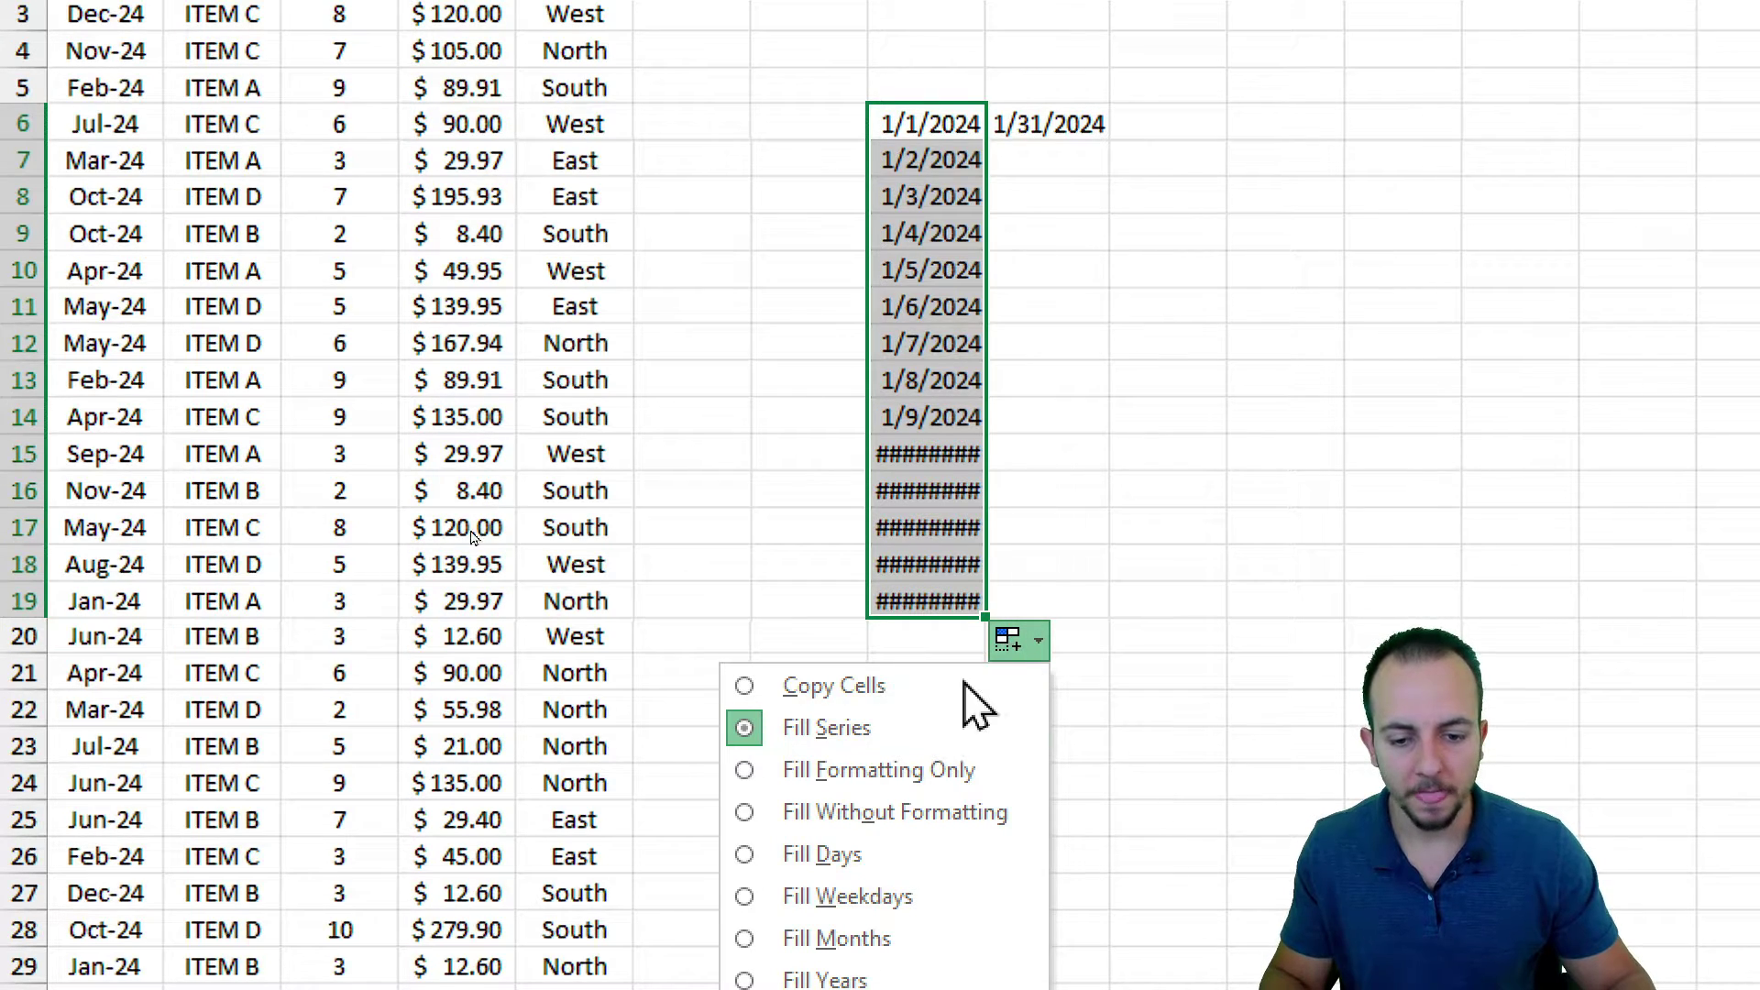
scroll(945, 788, down, 2)
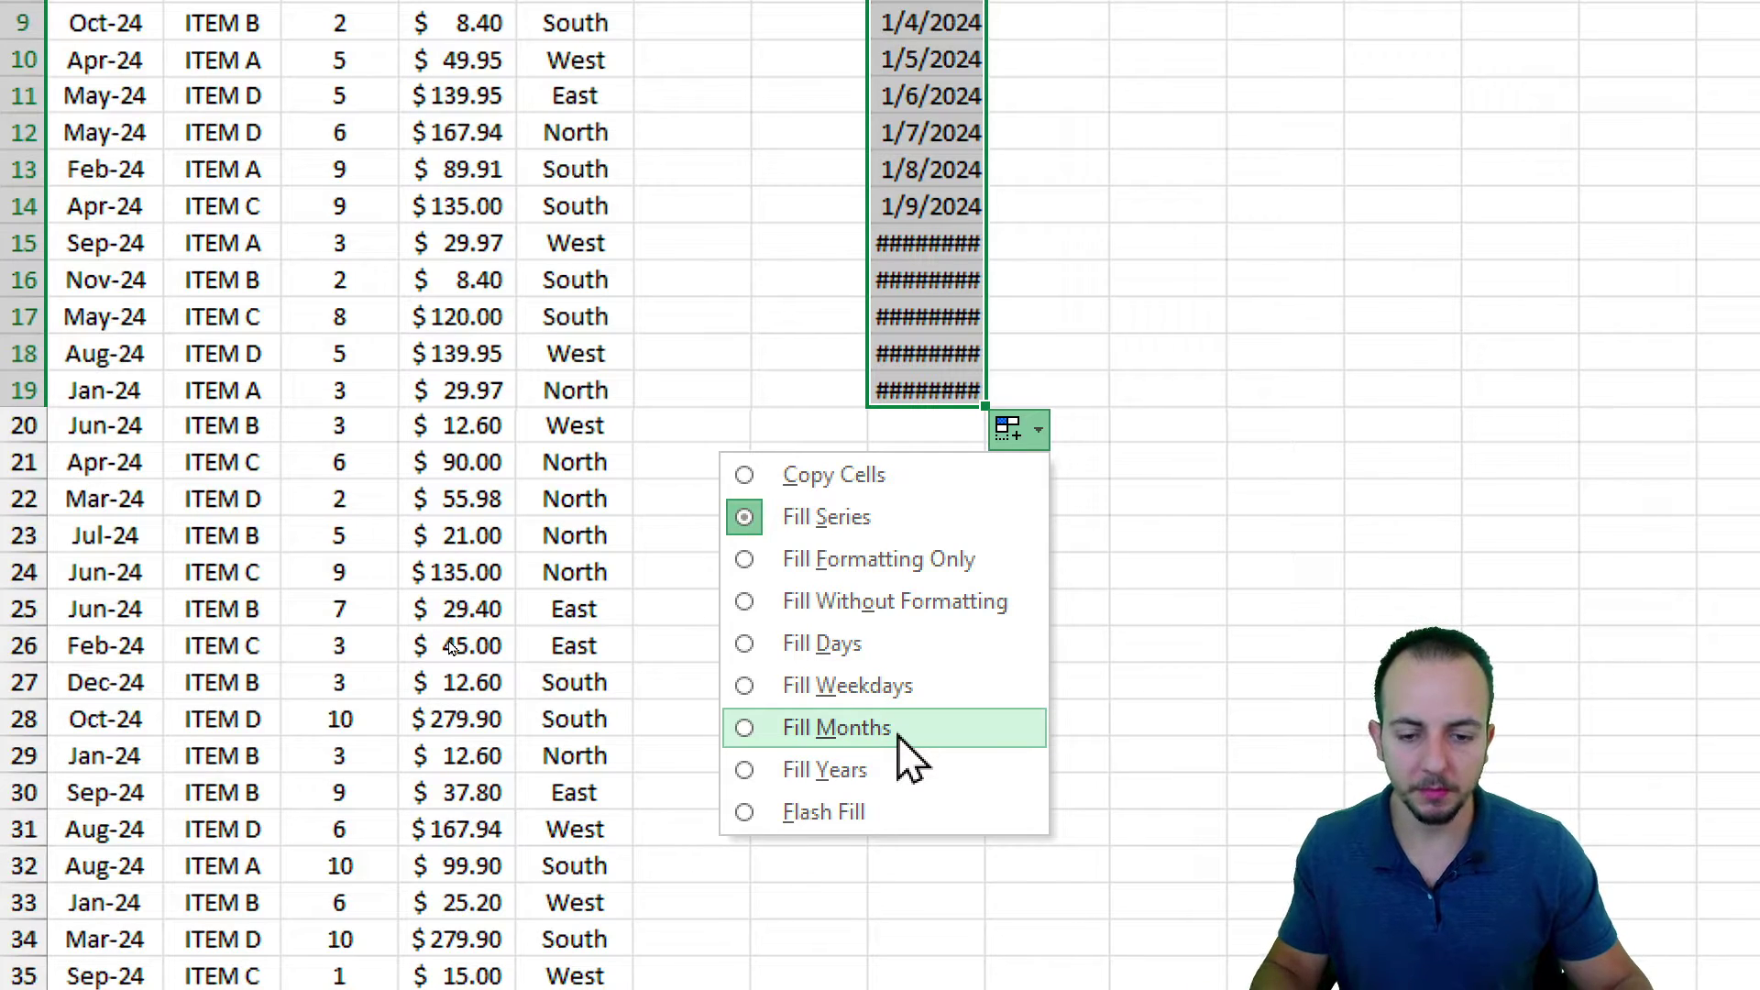
click(899, 733)
scroll(951, 542, up, 3)
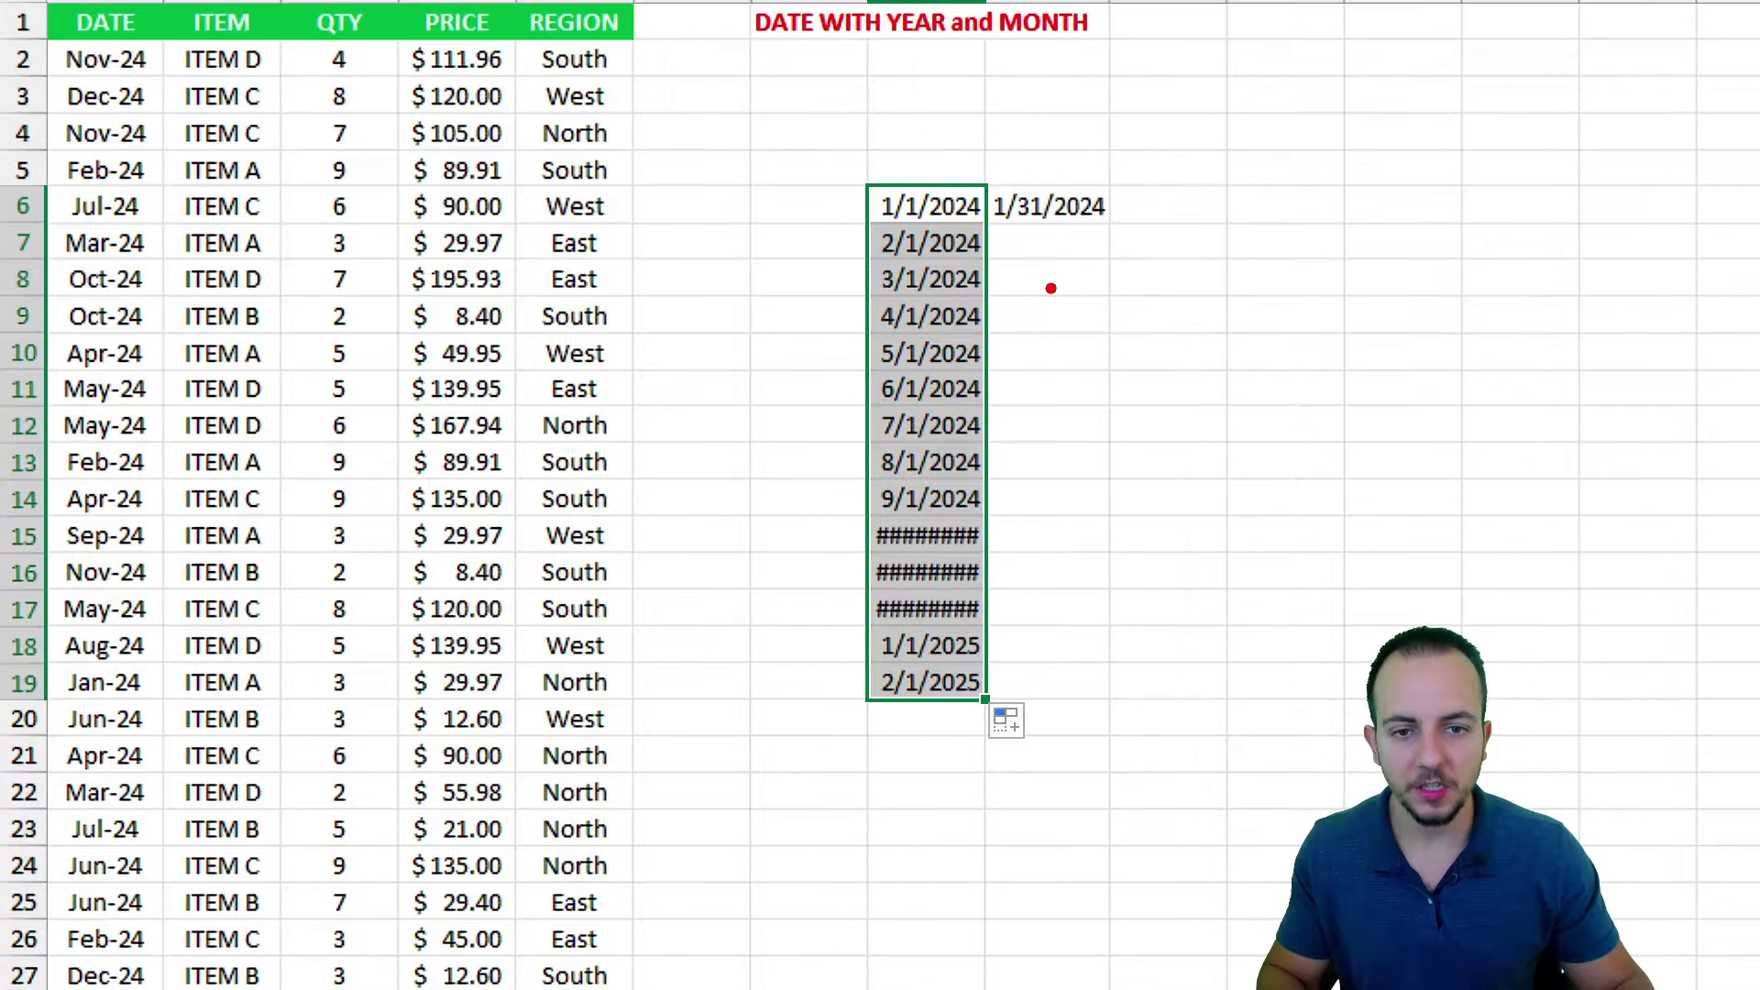
mouse_move(859, 180)
mouse_down()
mouse_move(991, 217)
mouse_move(848, 225)
mouse_up()
mouse_move(1011, 259)
mouse_down()
mouse_move(848, 301)
mouse_move(853, 259)
mouse_up()
mouse_move(1013, 297)
mouse_down()
mouse_move(839, 345)
mouse_move(842, 299)
mouse_move(825, 477)
mouse_up()
drag(807, 446, 845, 449)
drag(791, 181, 758, 694)
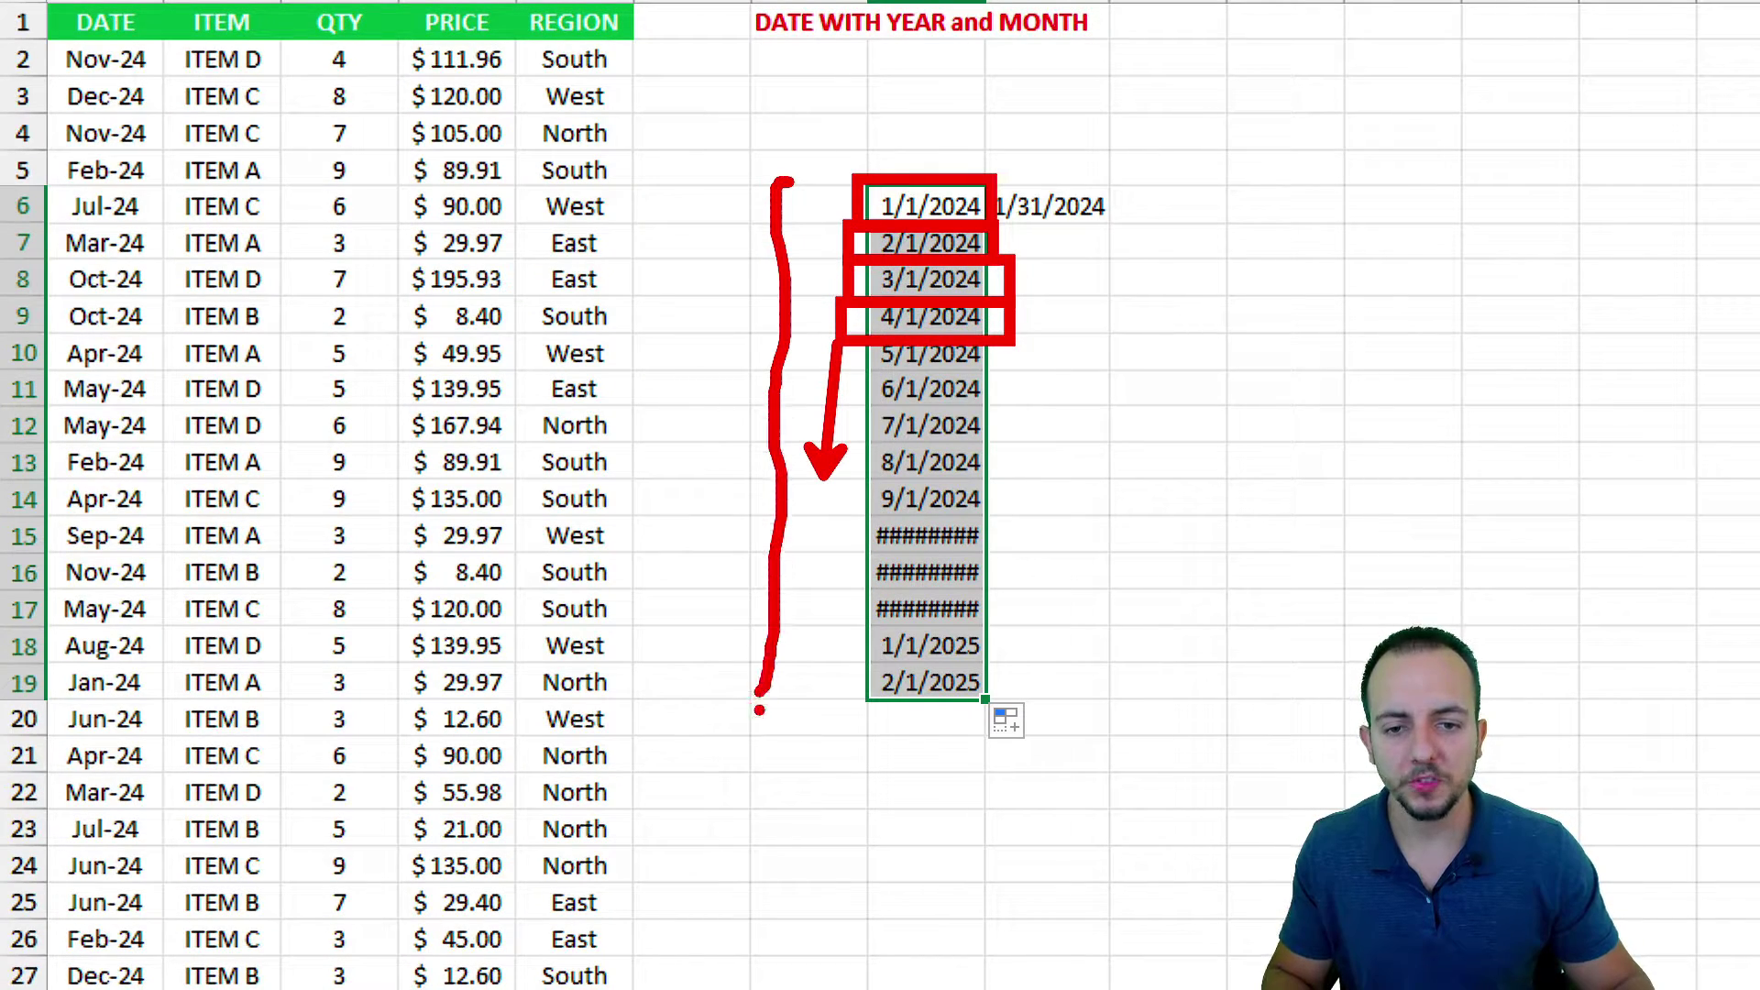
click(812, 691)
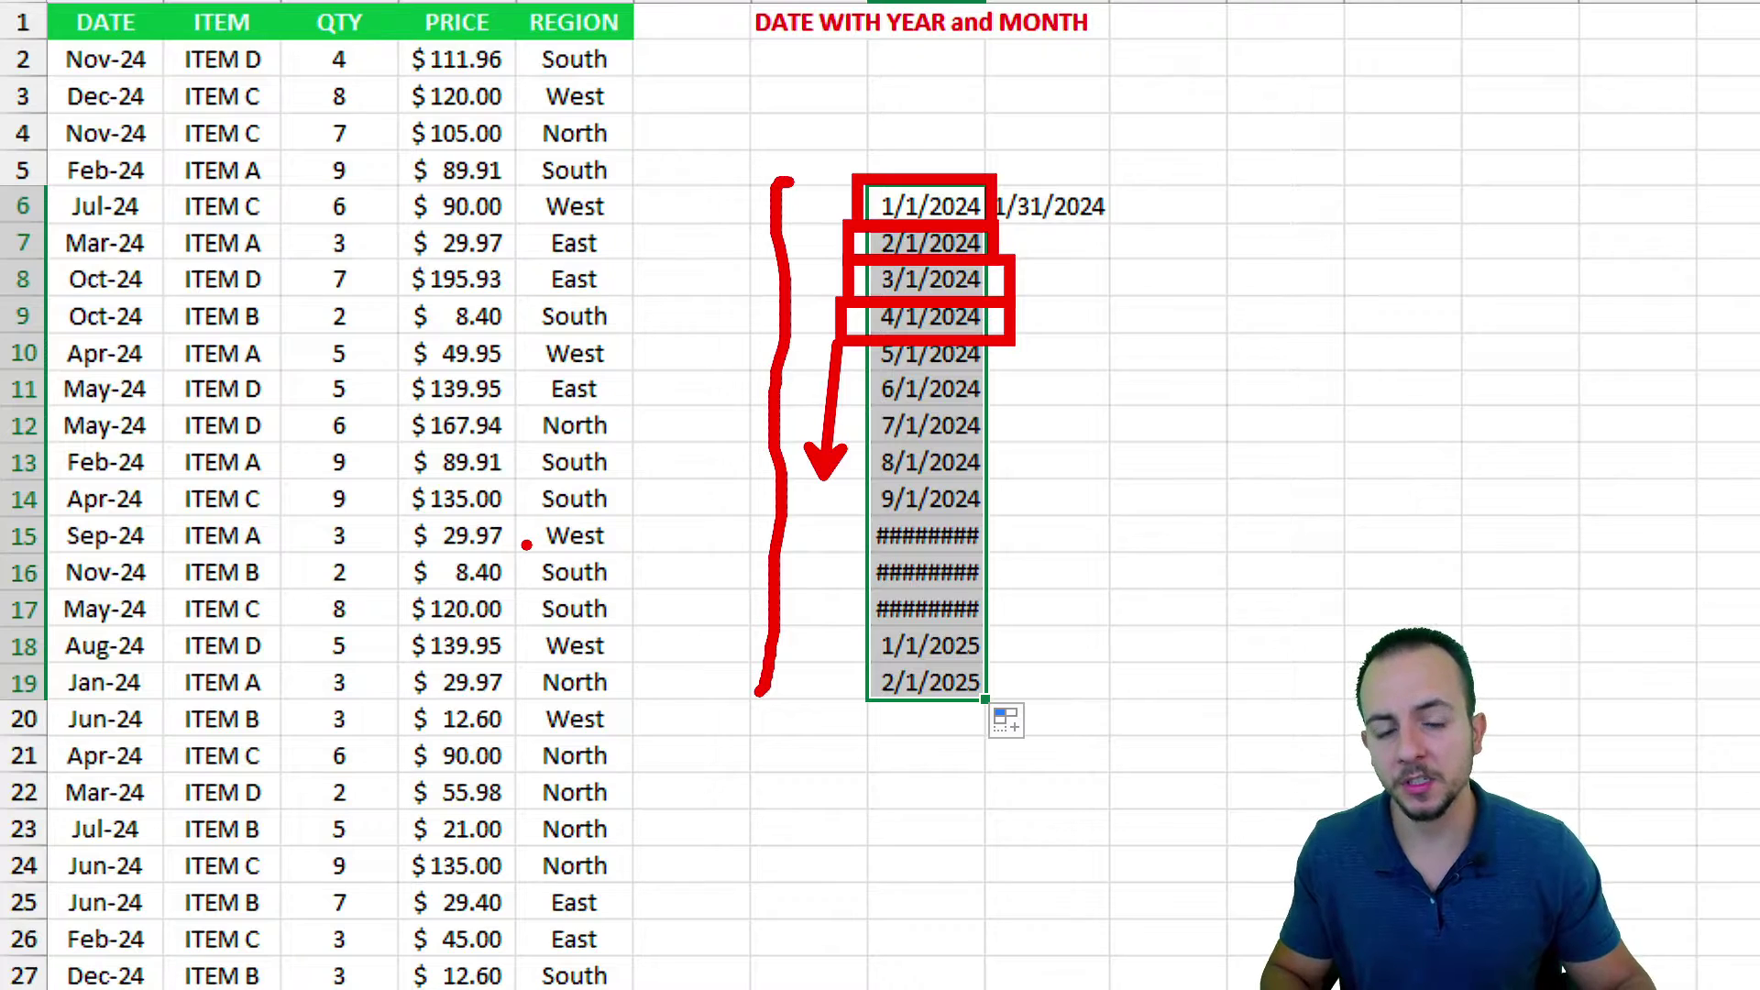
key(Escape)
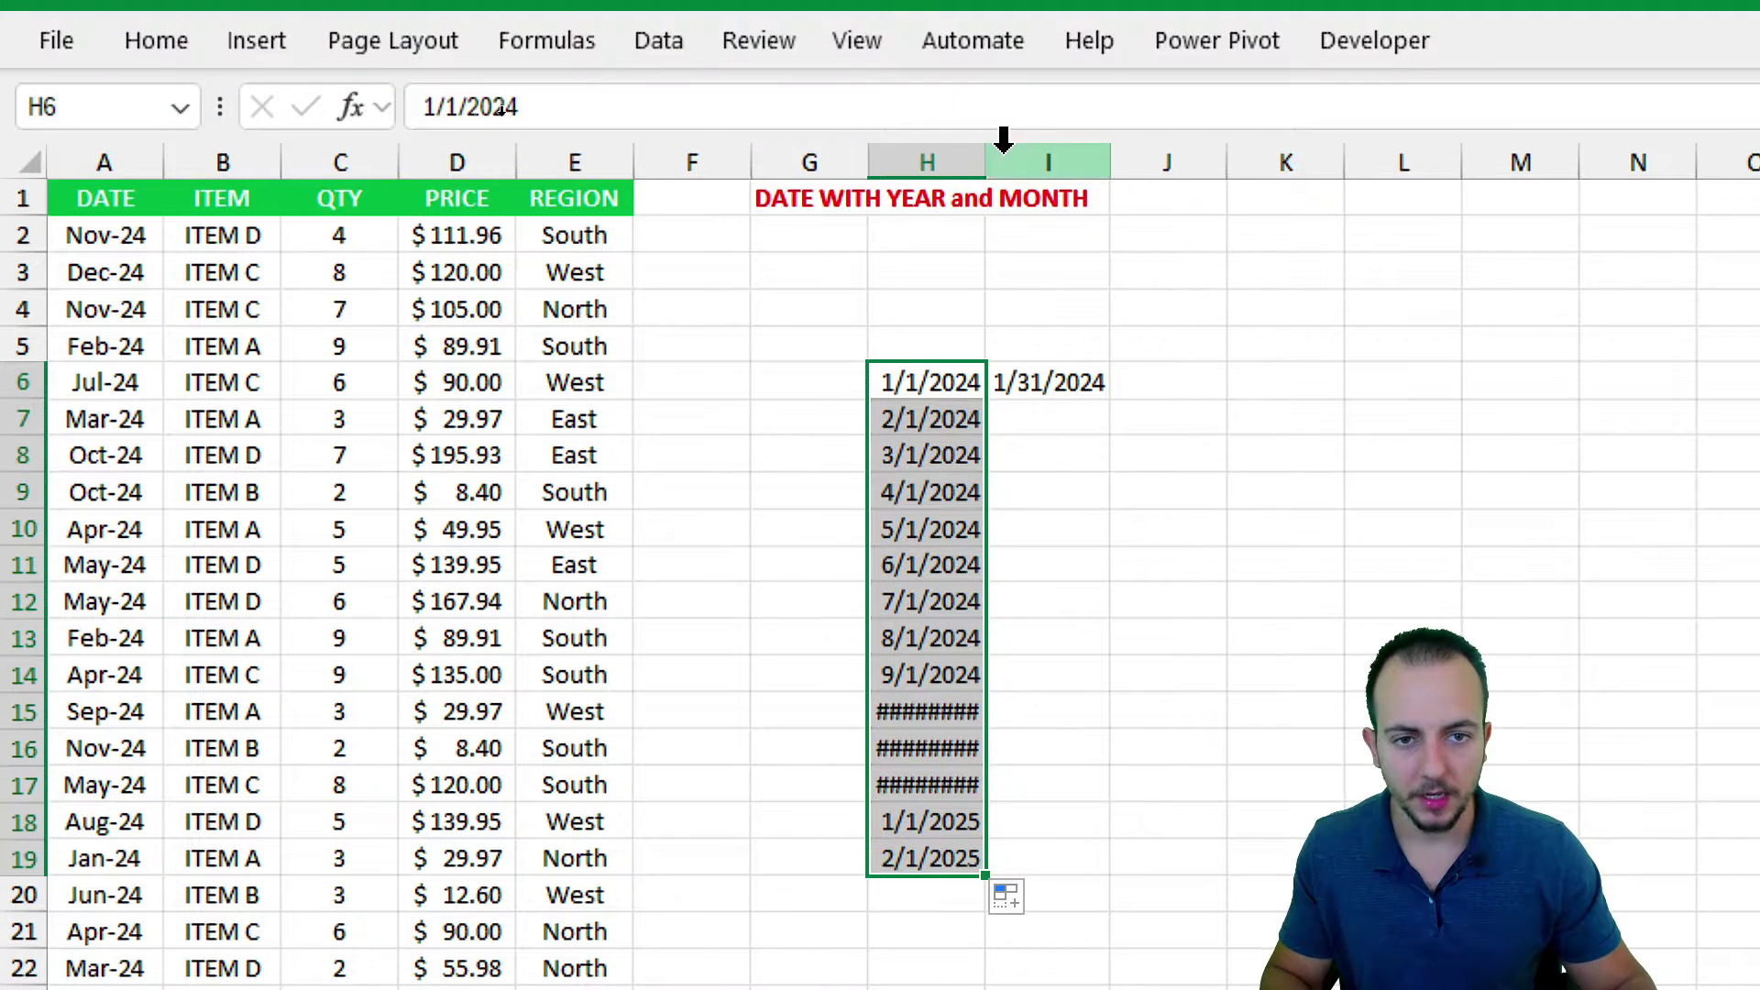
- Widen column H to fit the full dates and delete the surplus 2025 dates in H18:H19
drag(987, 161, 1015, 162)
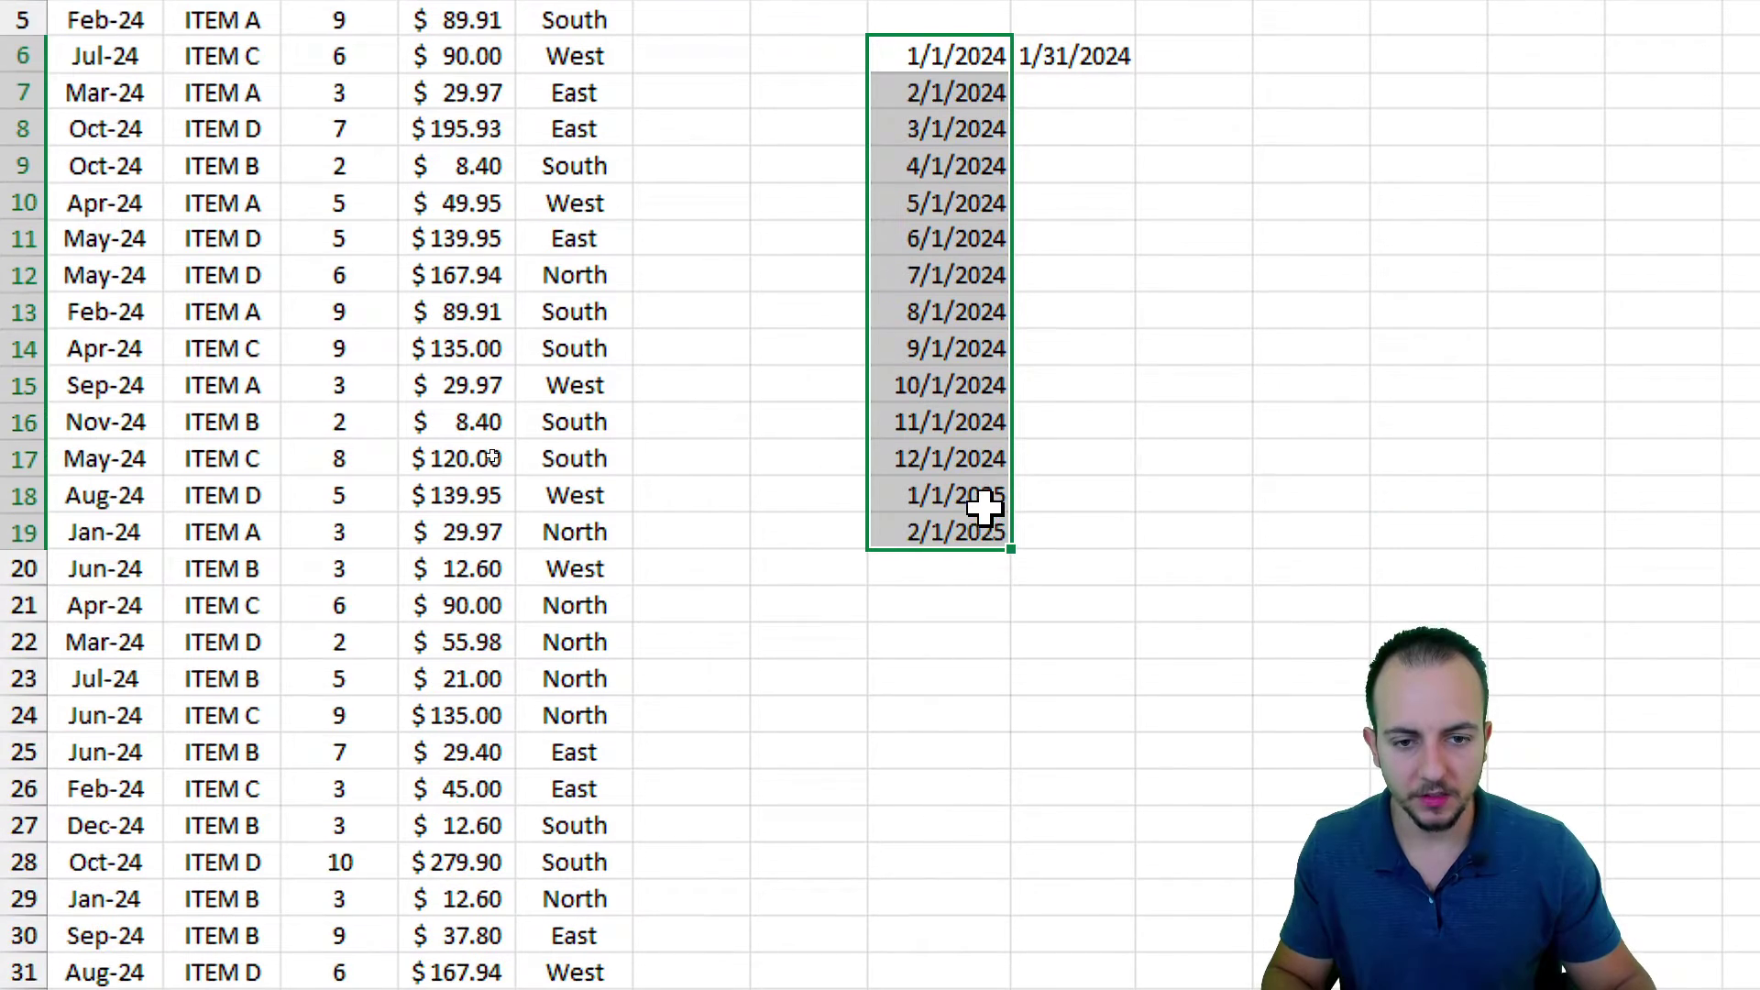
drag(990, 829, 970, 852)
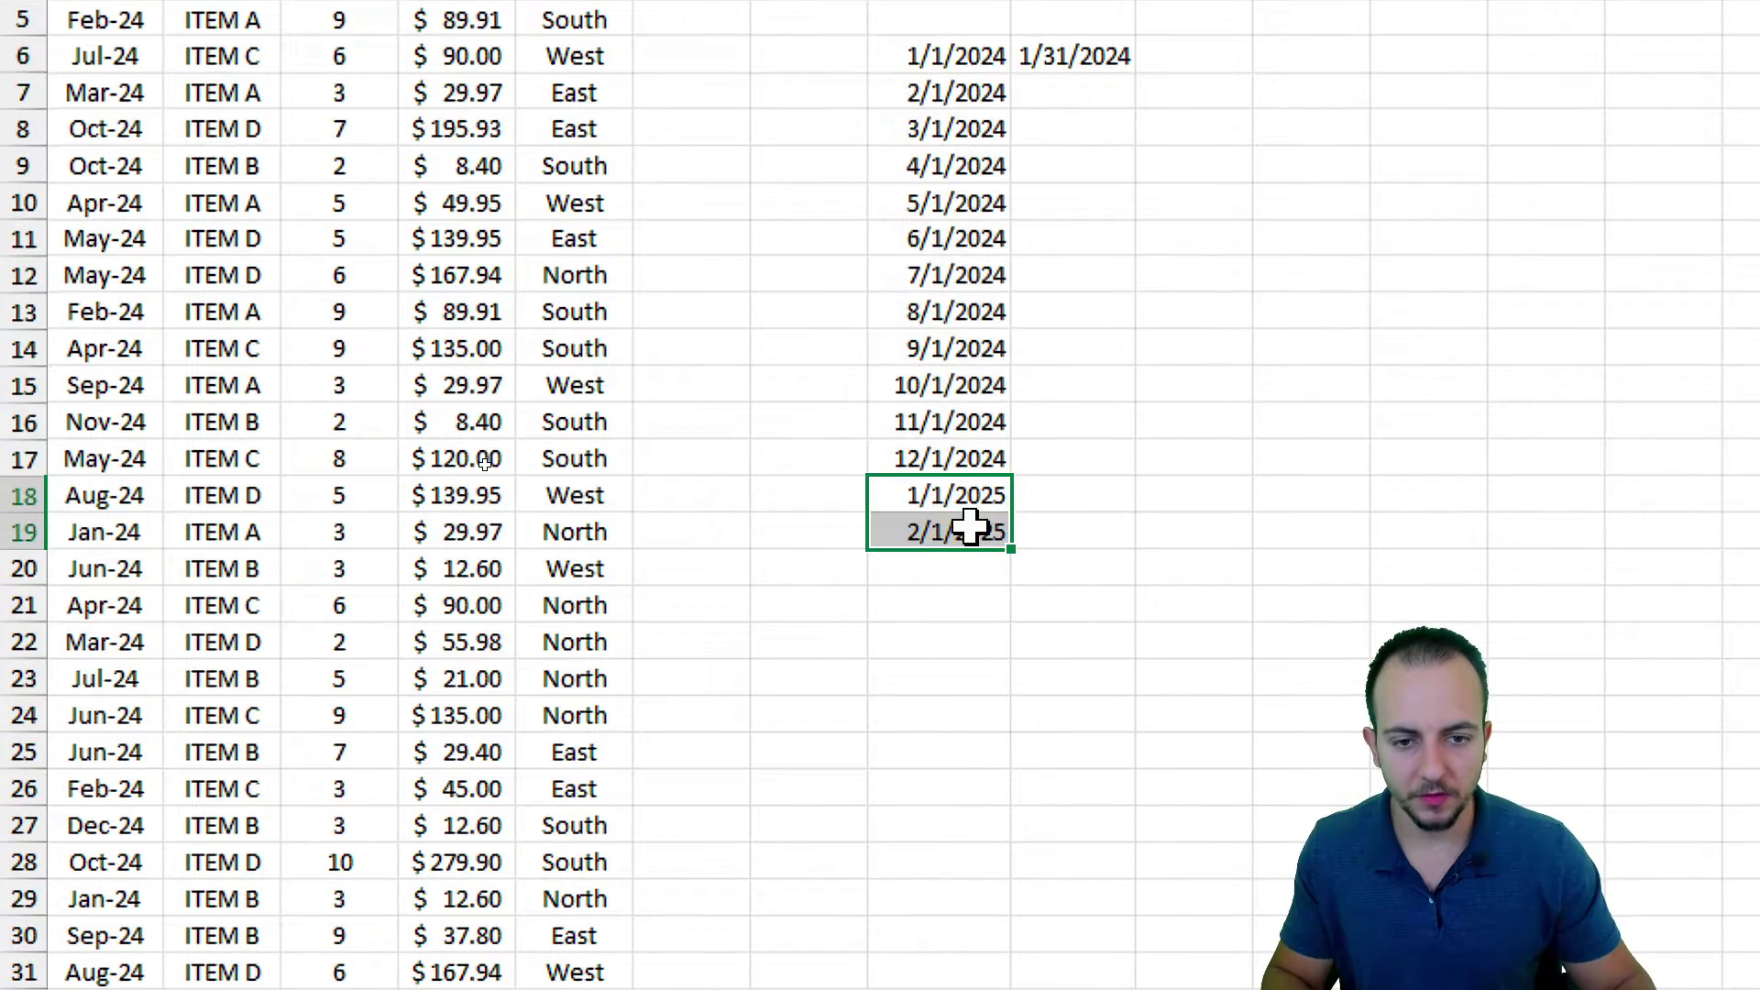
key(Delete)
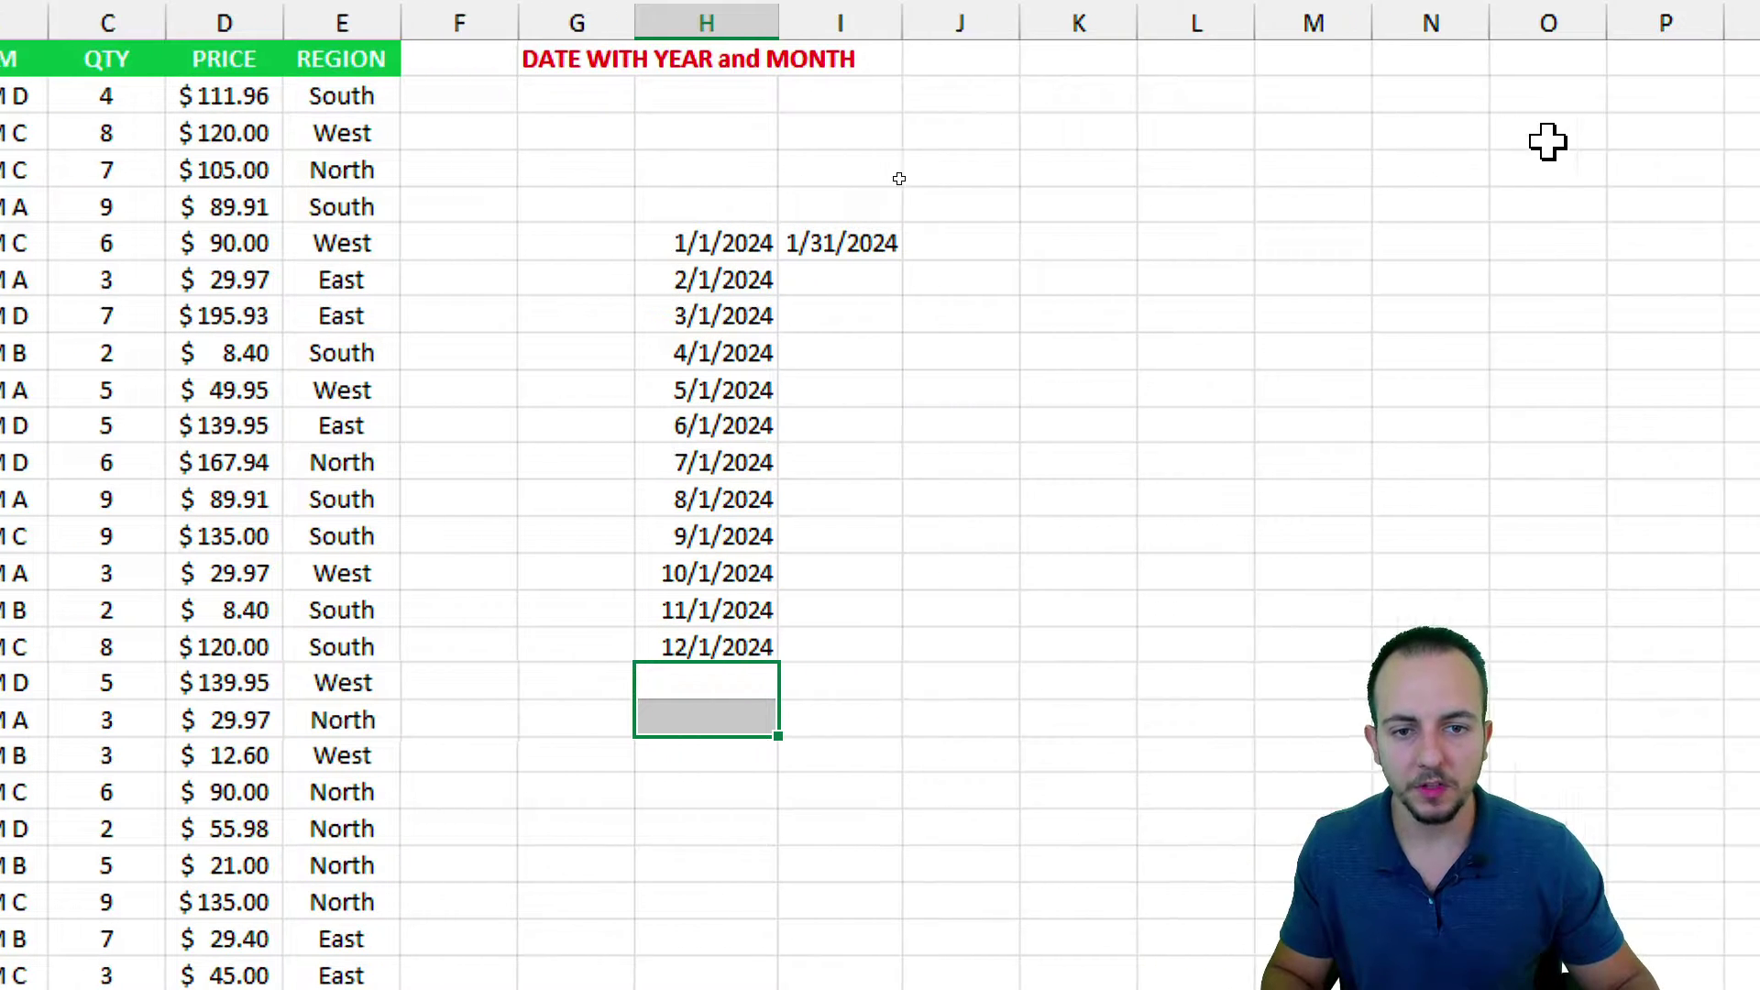
- Fill the end date in I6 down to I17 by months and widen column I to fit the full dates
click(882, 243)
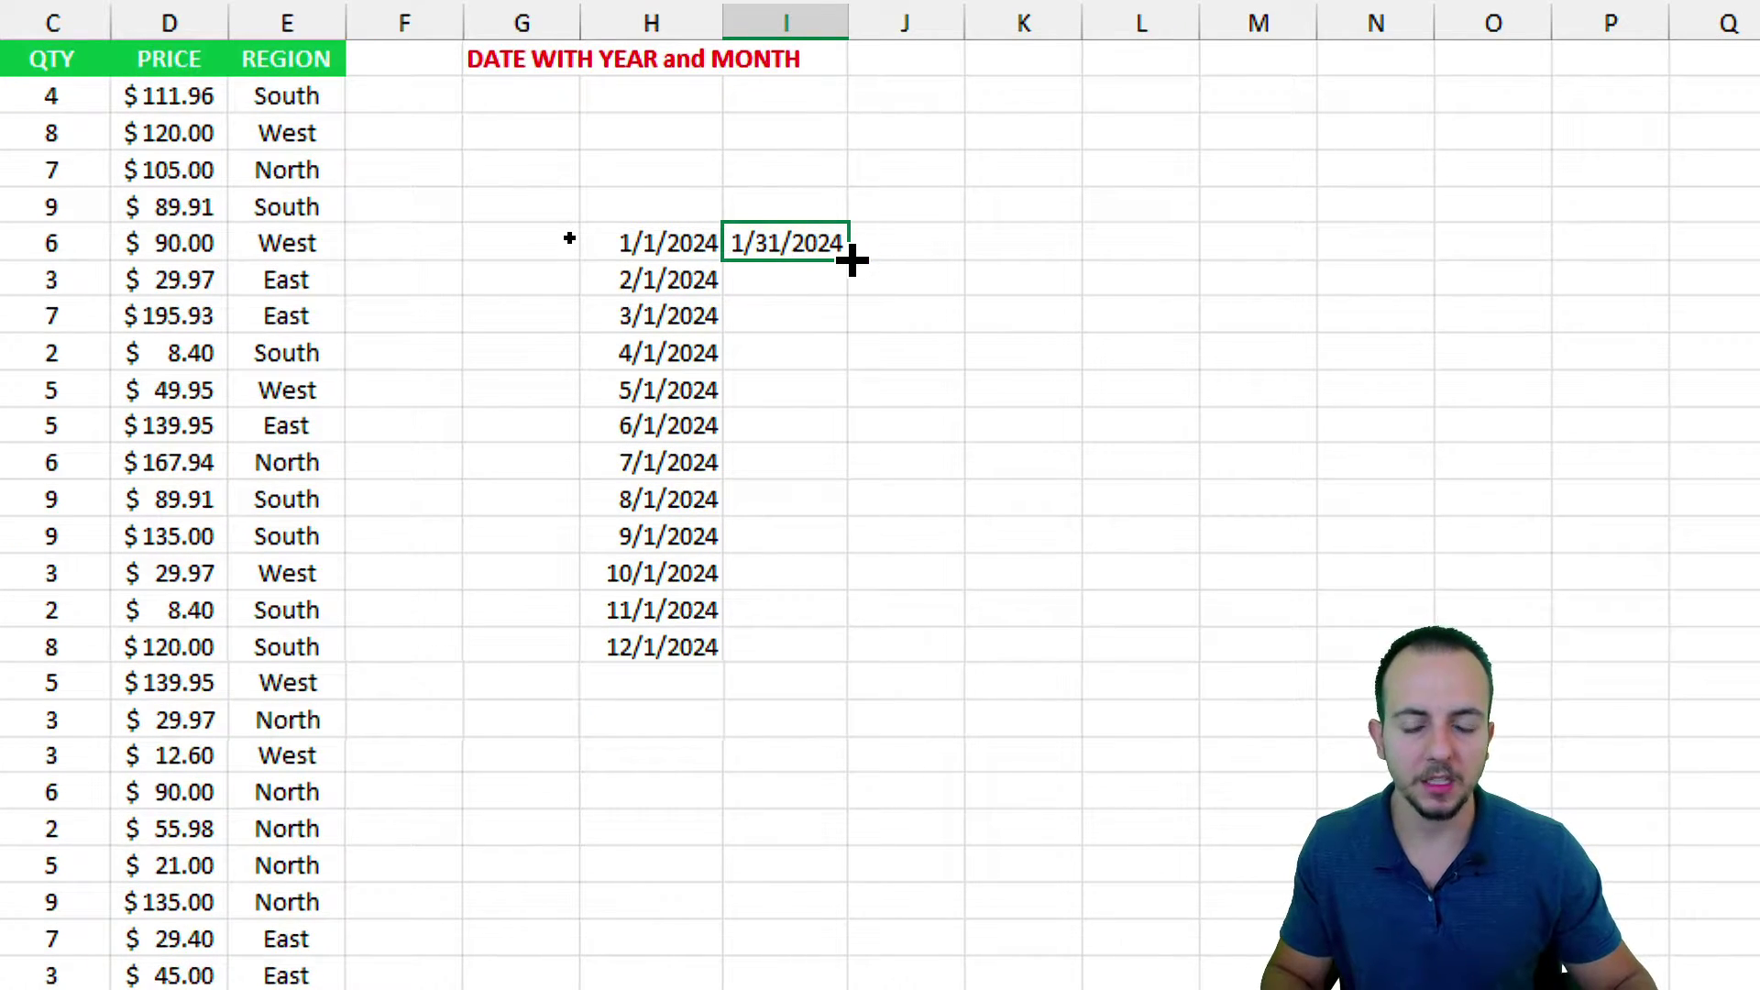
drag(851, 261, 854, 656)
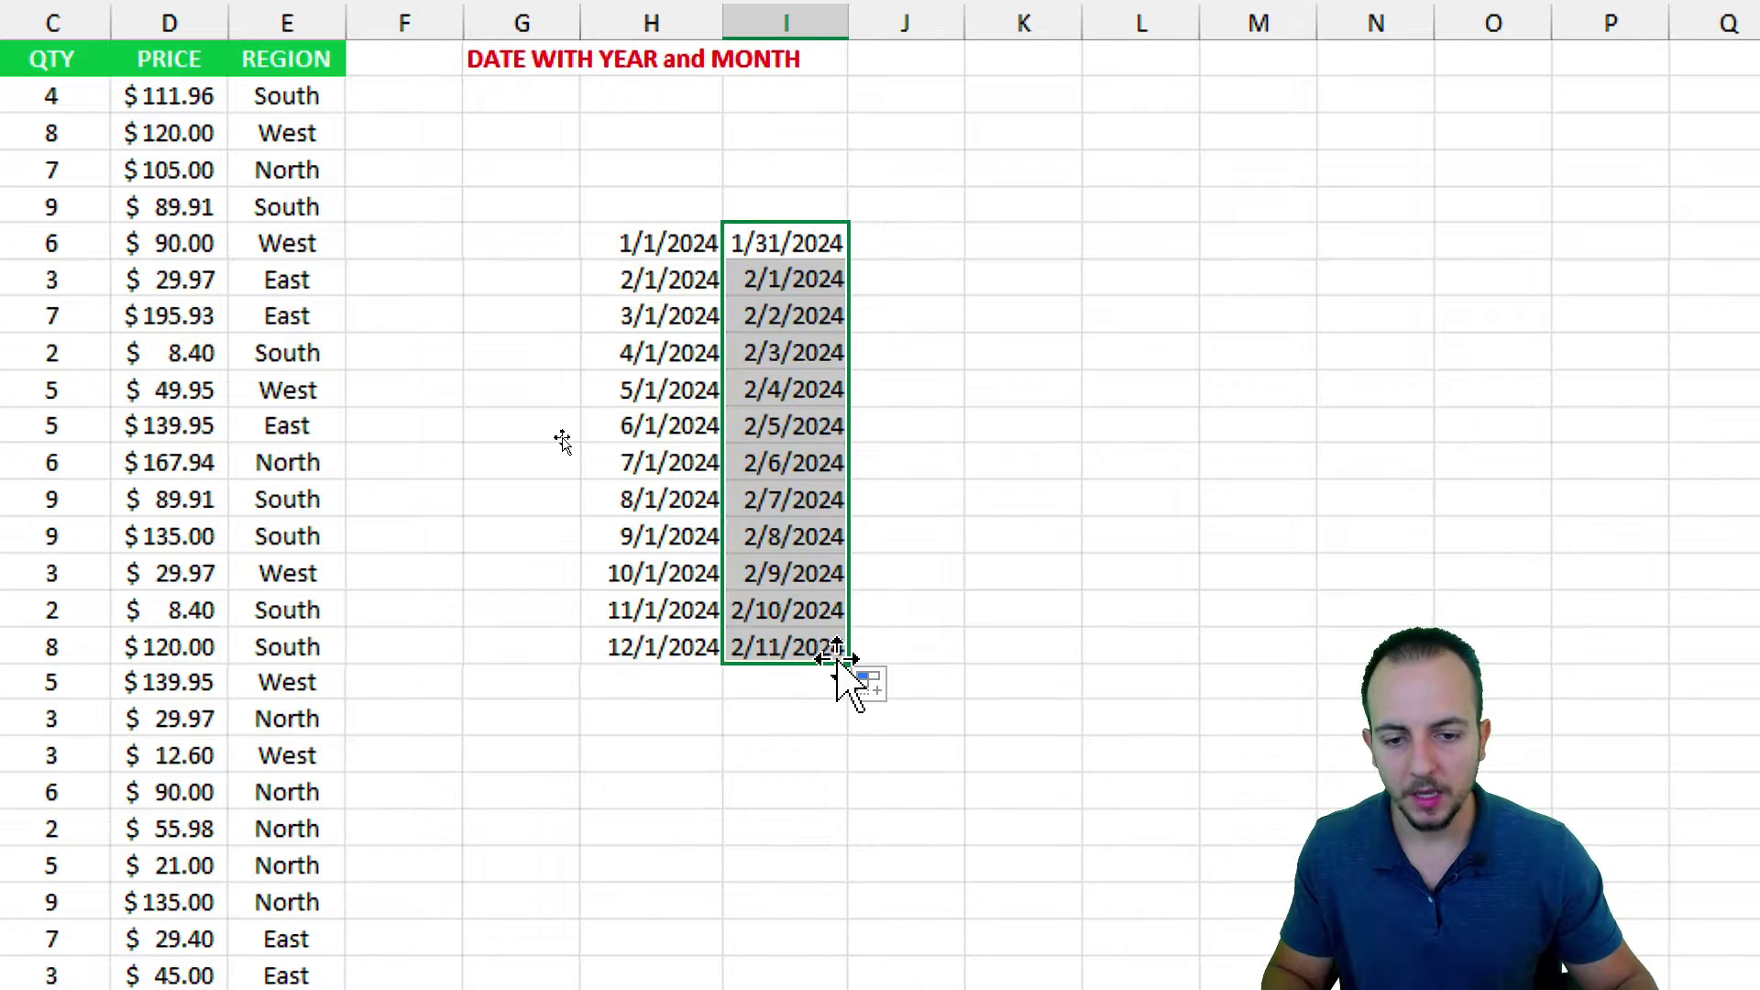
click(876, 683)
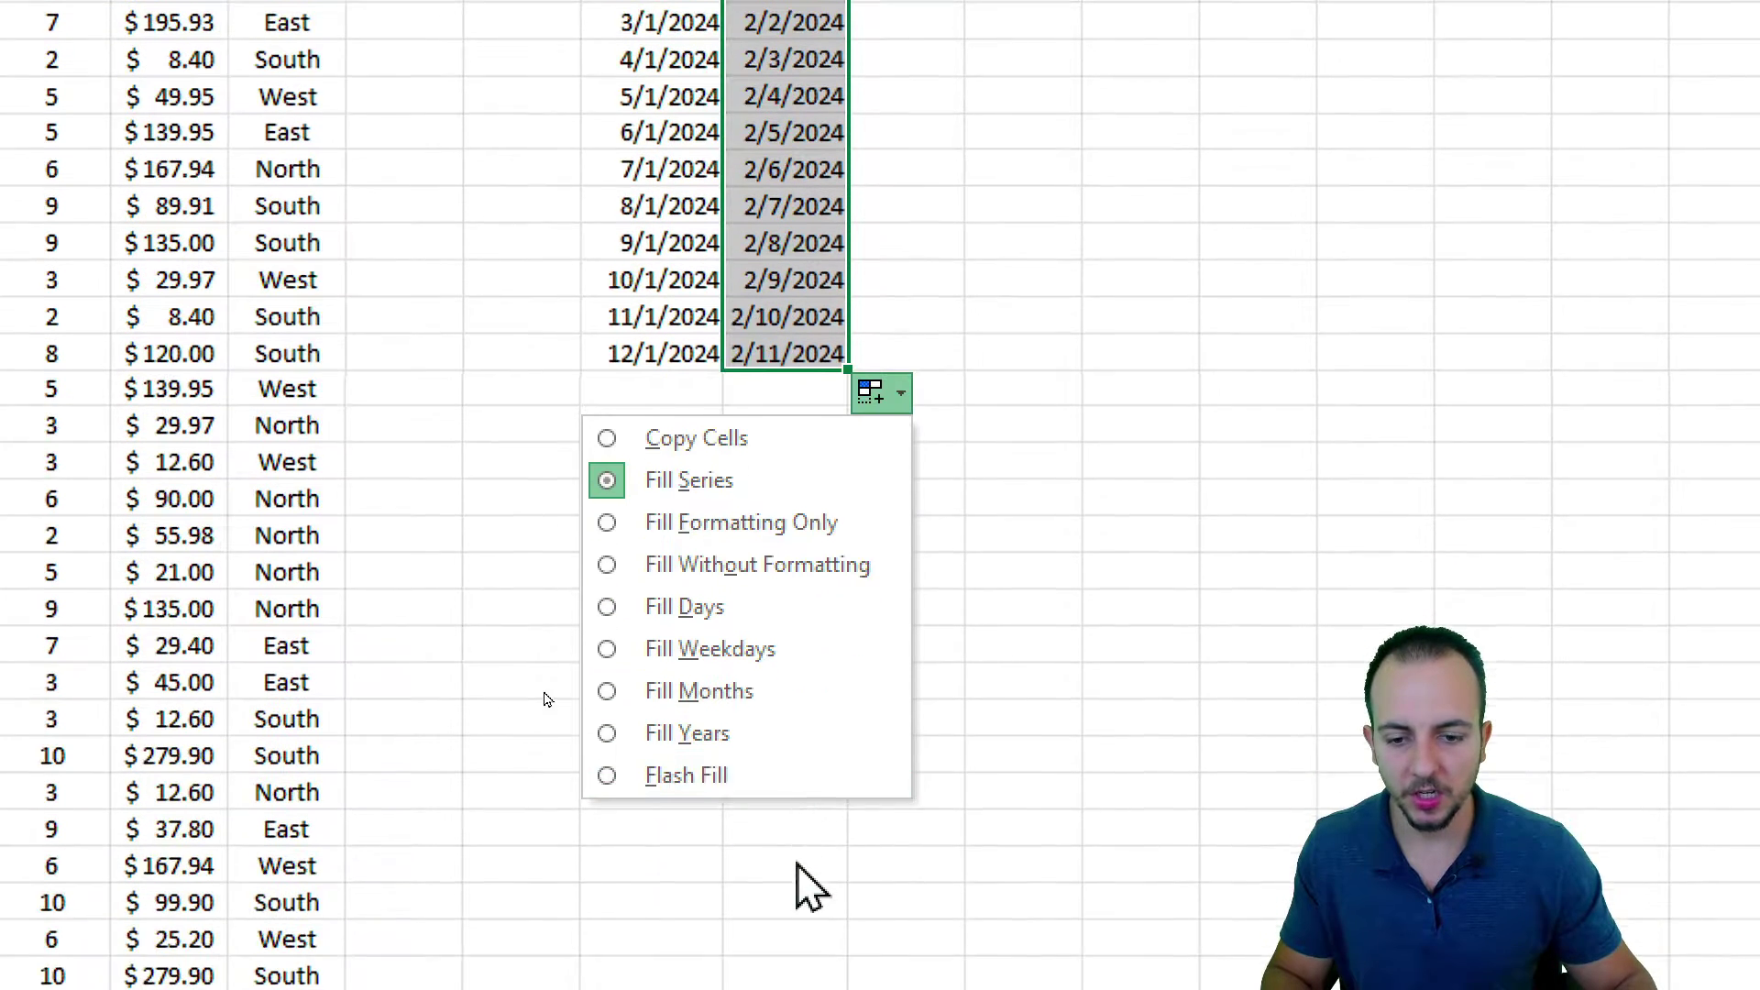
click(752, 680)
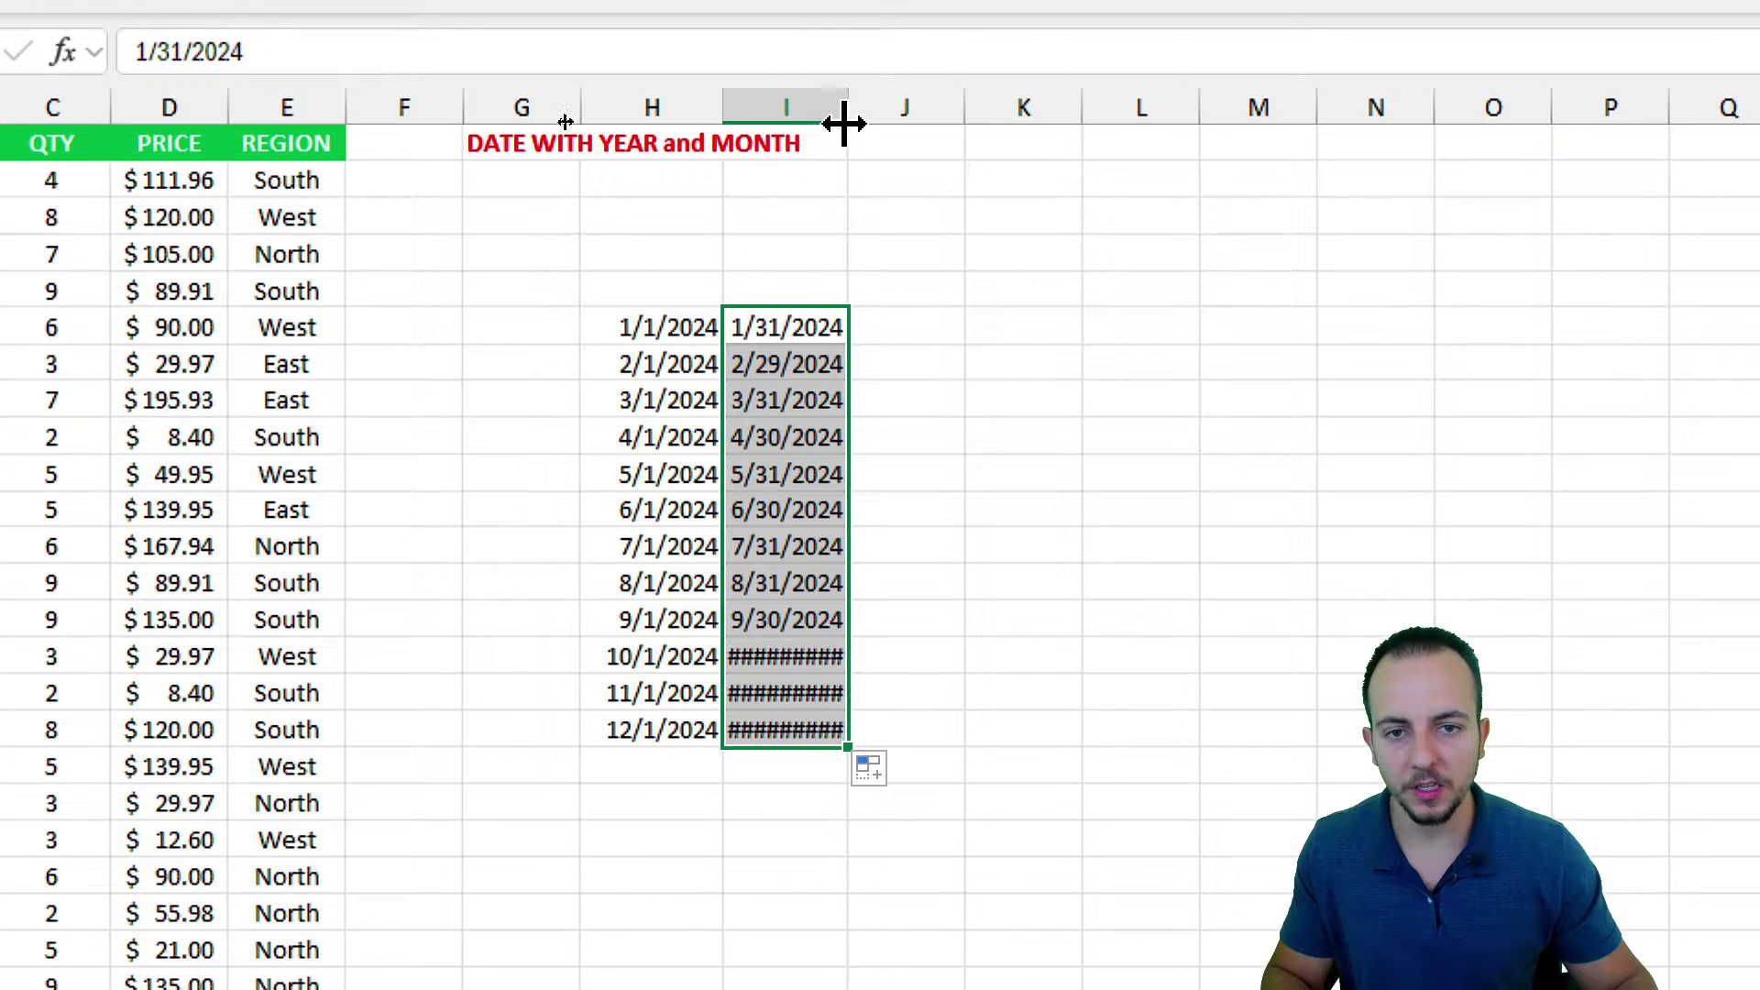
drag(845, 122, 898, 129)
mouse_move(840, 284)
mouse_down()
mouse_move(717, 745)
mouse_move(958, 450)
mouse_move(803, 288)
mouse_move(933, 246)
mouse_up()
key(Escape)
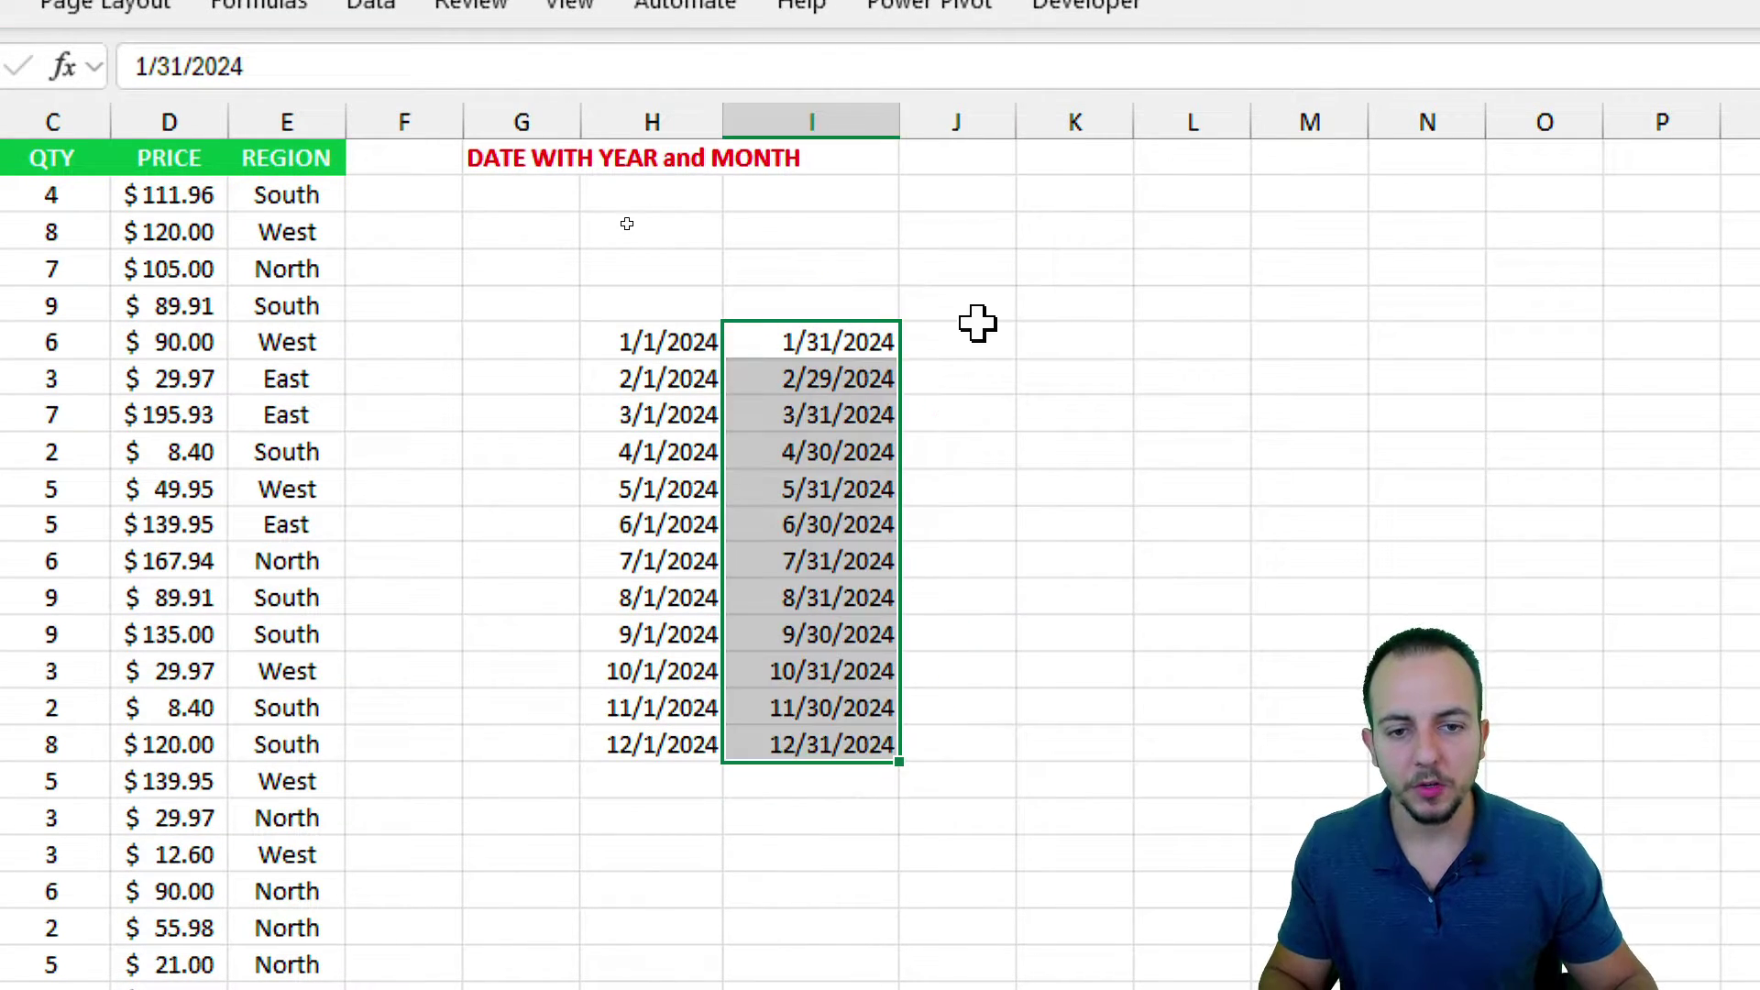
click(963, 339)
drag(655, 333, 668, 708)
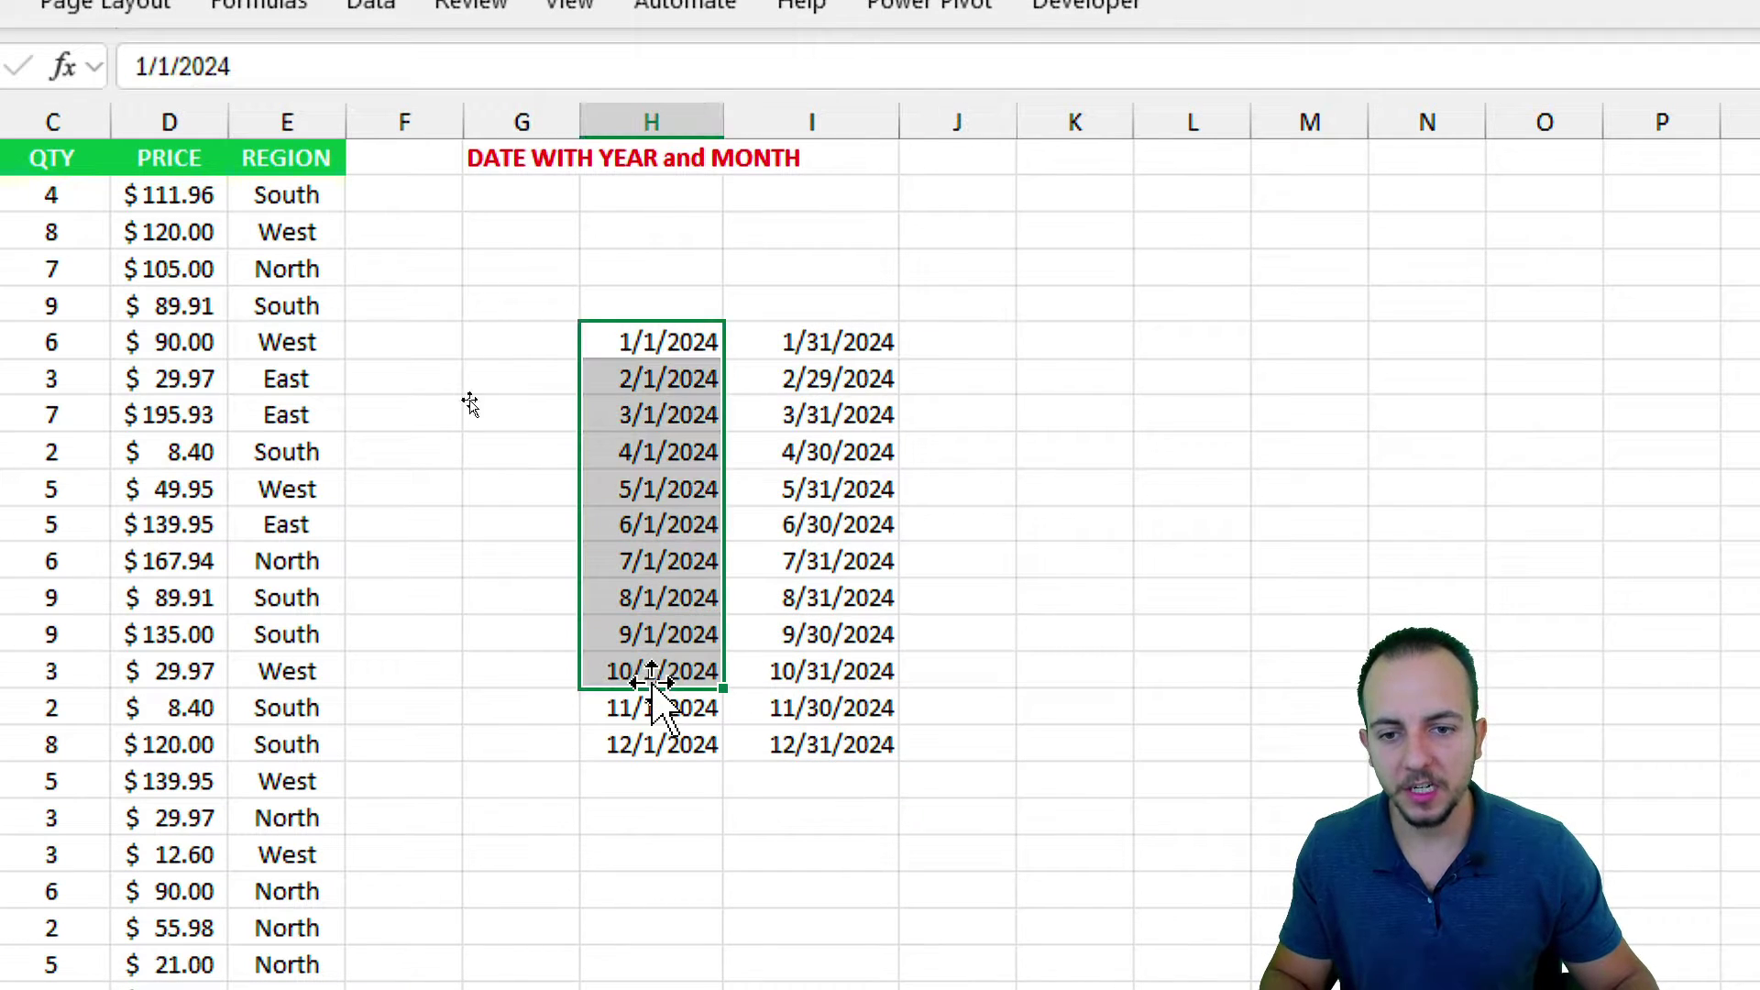
drag(852, 348, 822, 699)
- Start a SUMIFS formula in J6 with the PRICE column D as sum range and the DATE column A as first criteria range
click(958, 341)
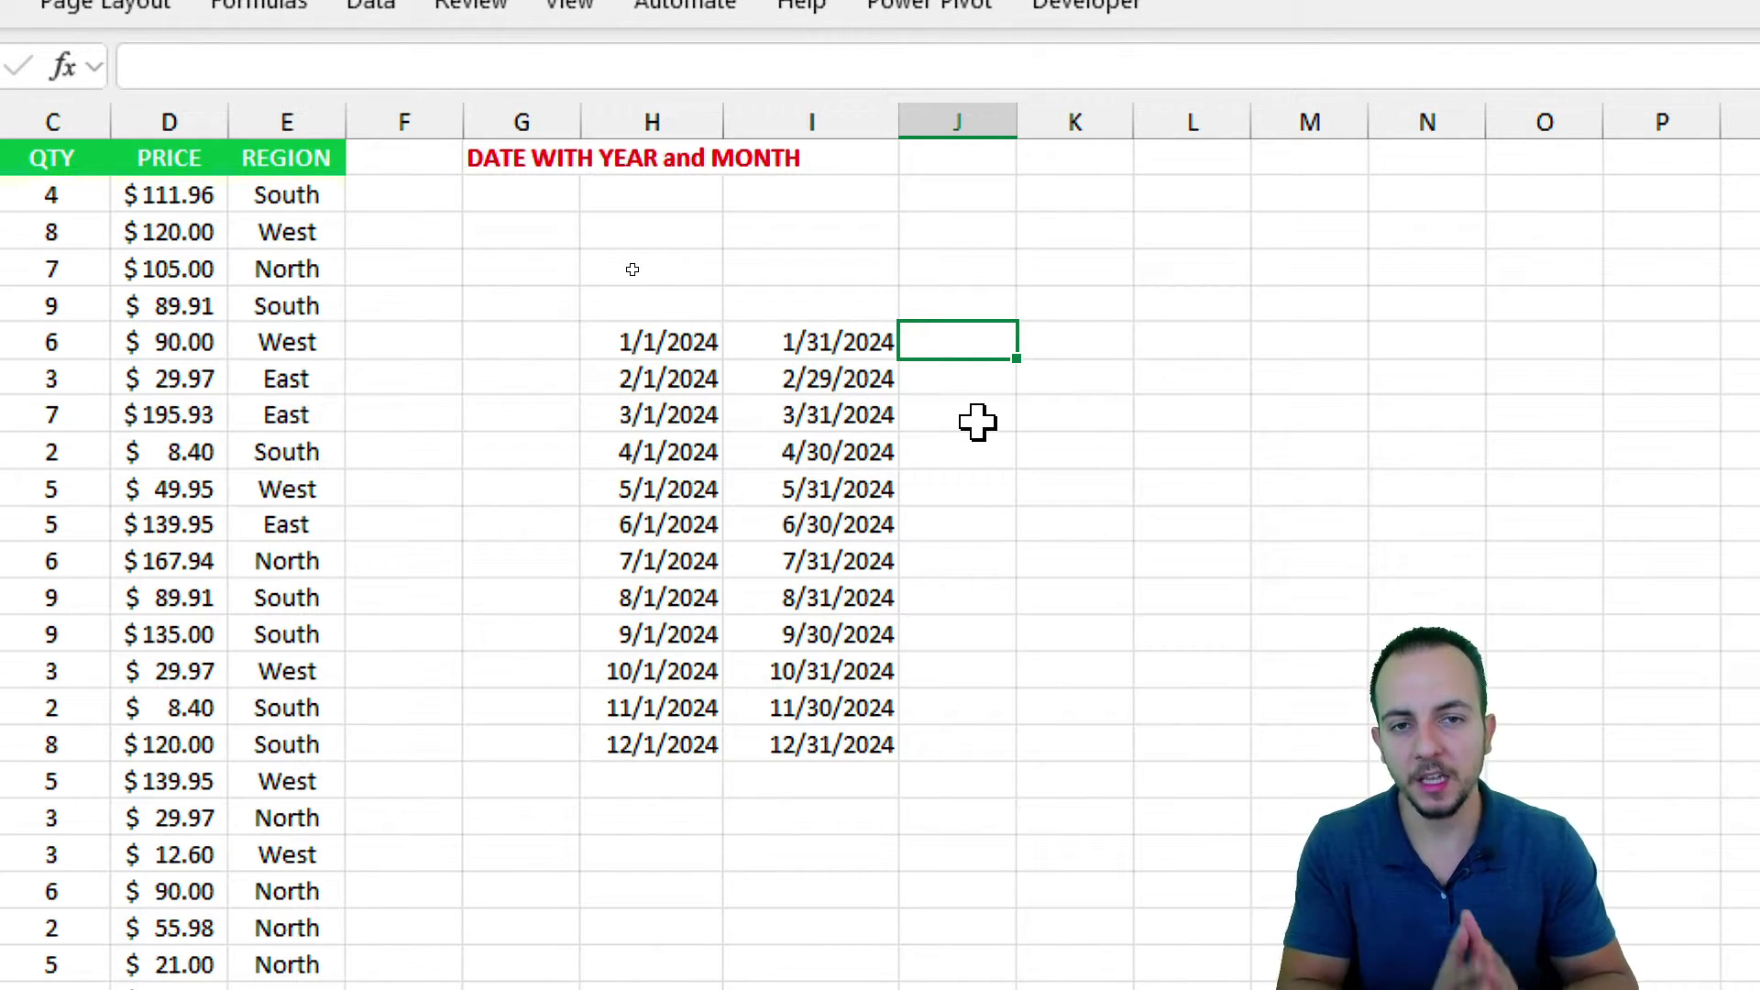
text(=sumifs)
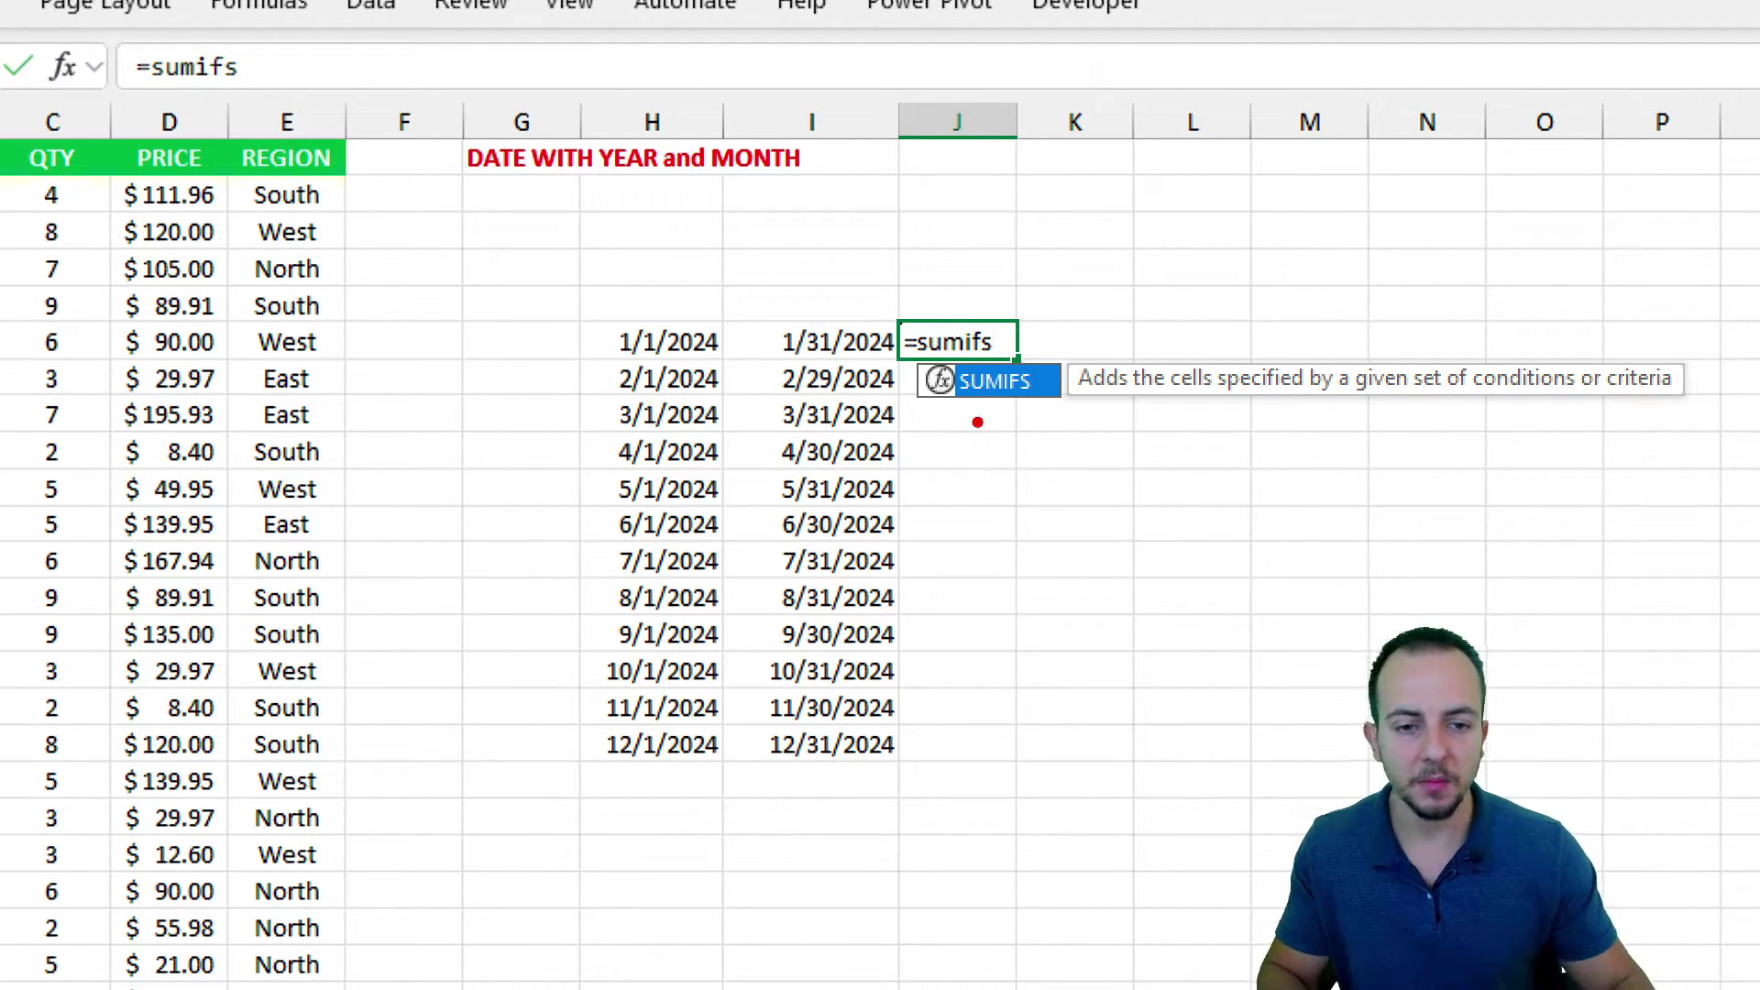
drag(1010, 363, 1086, 539)
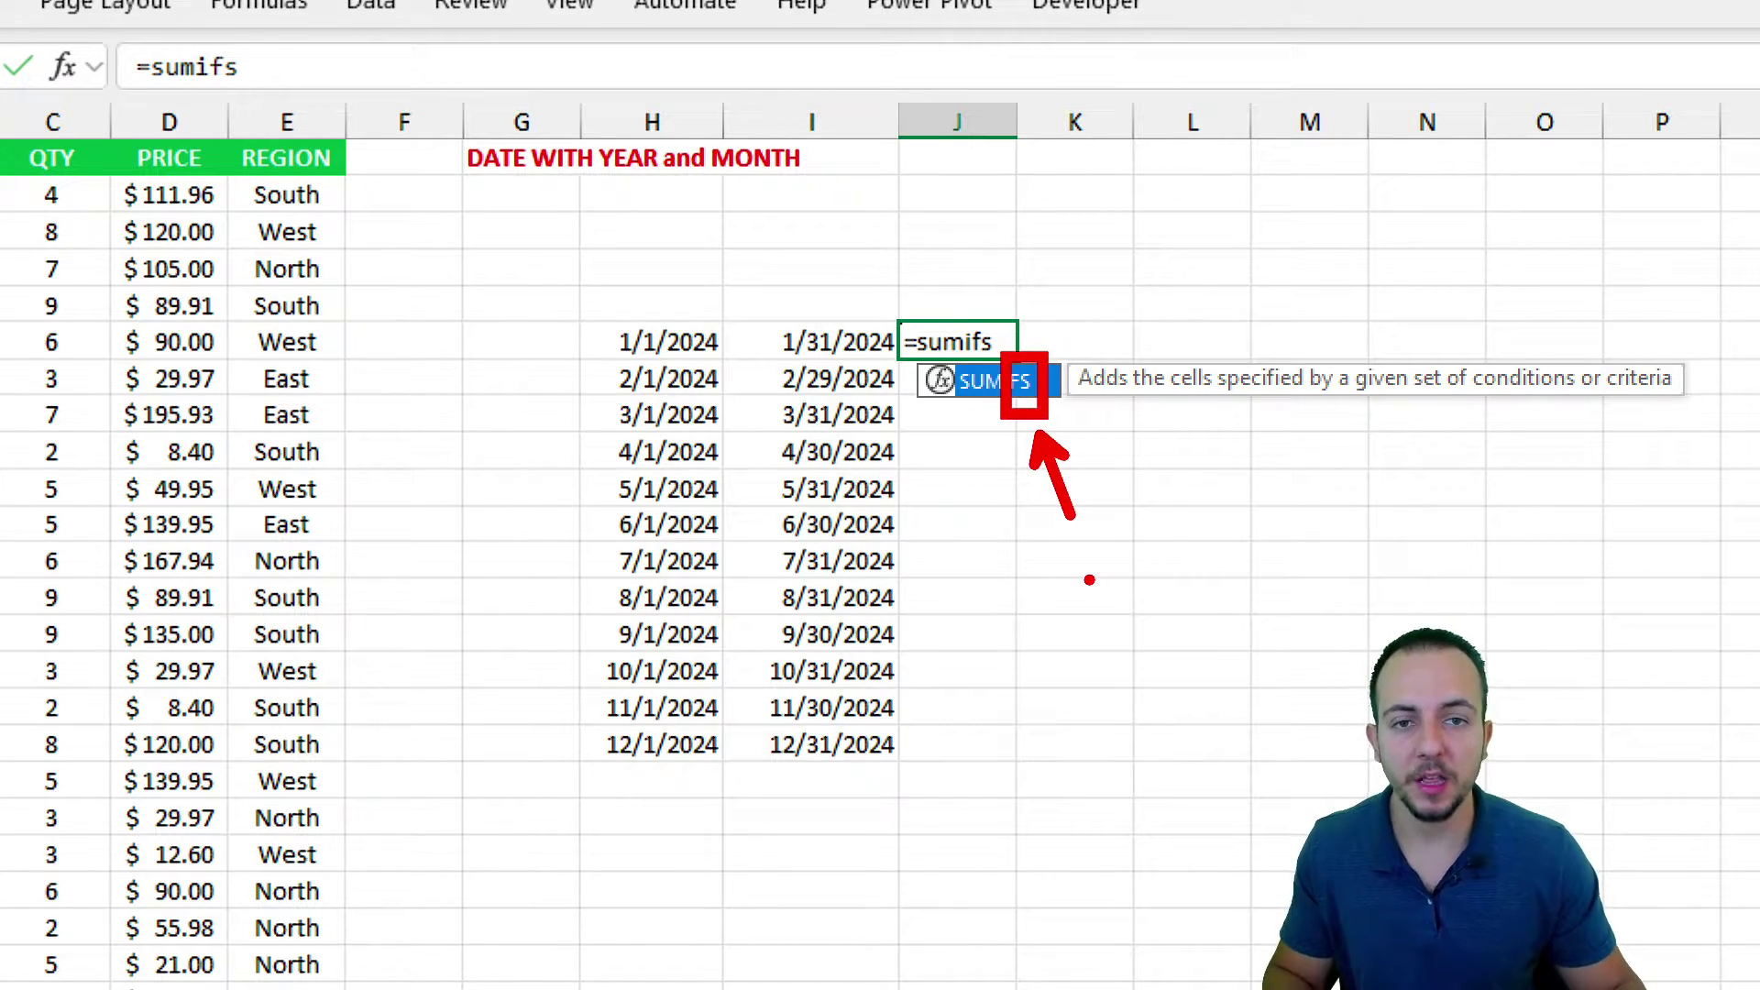
key(Escape)
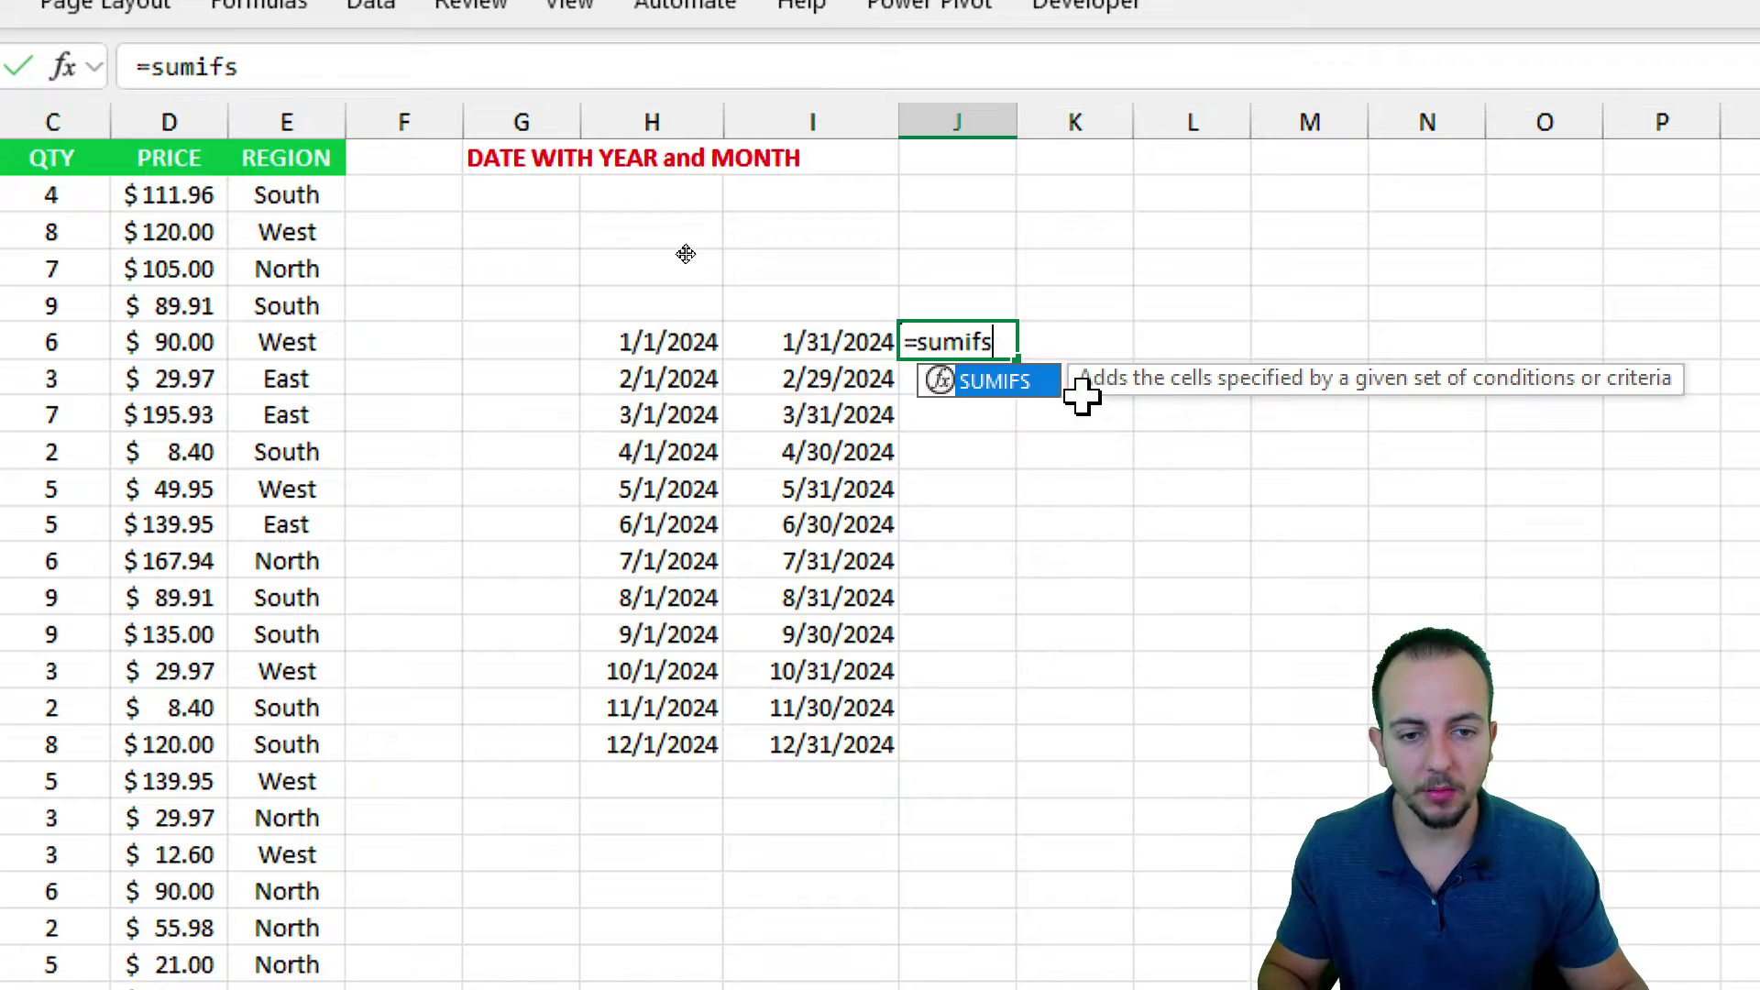
double_click(1005, 382)
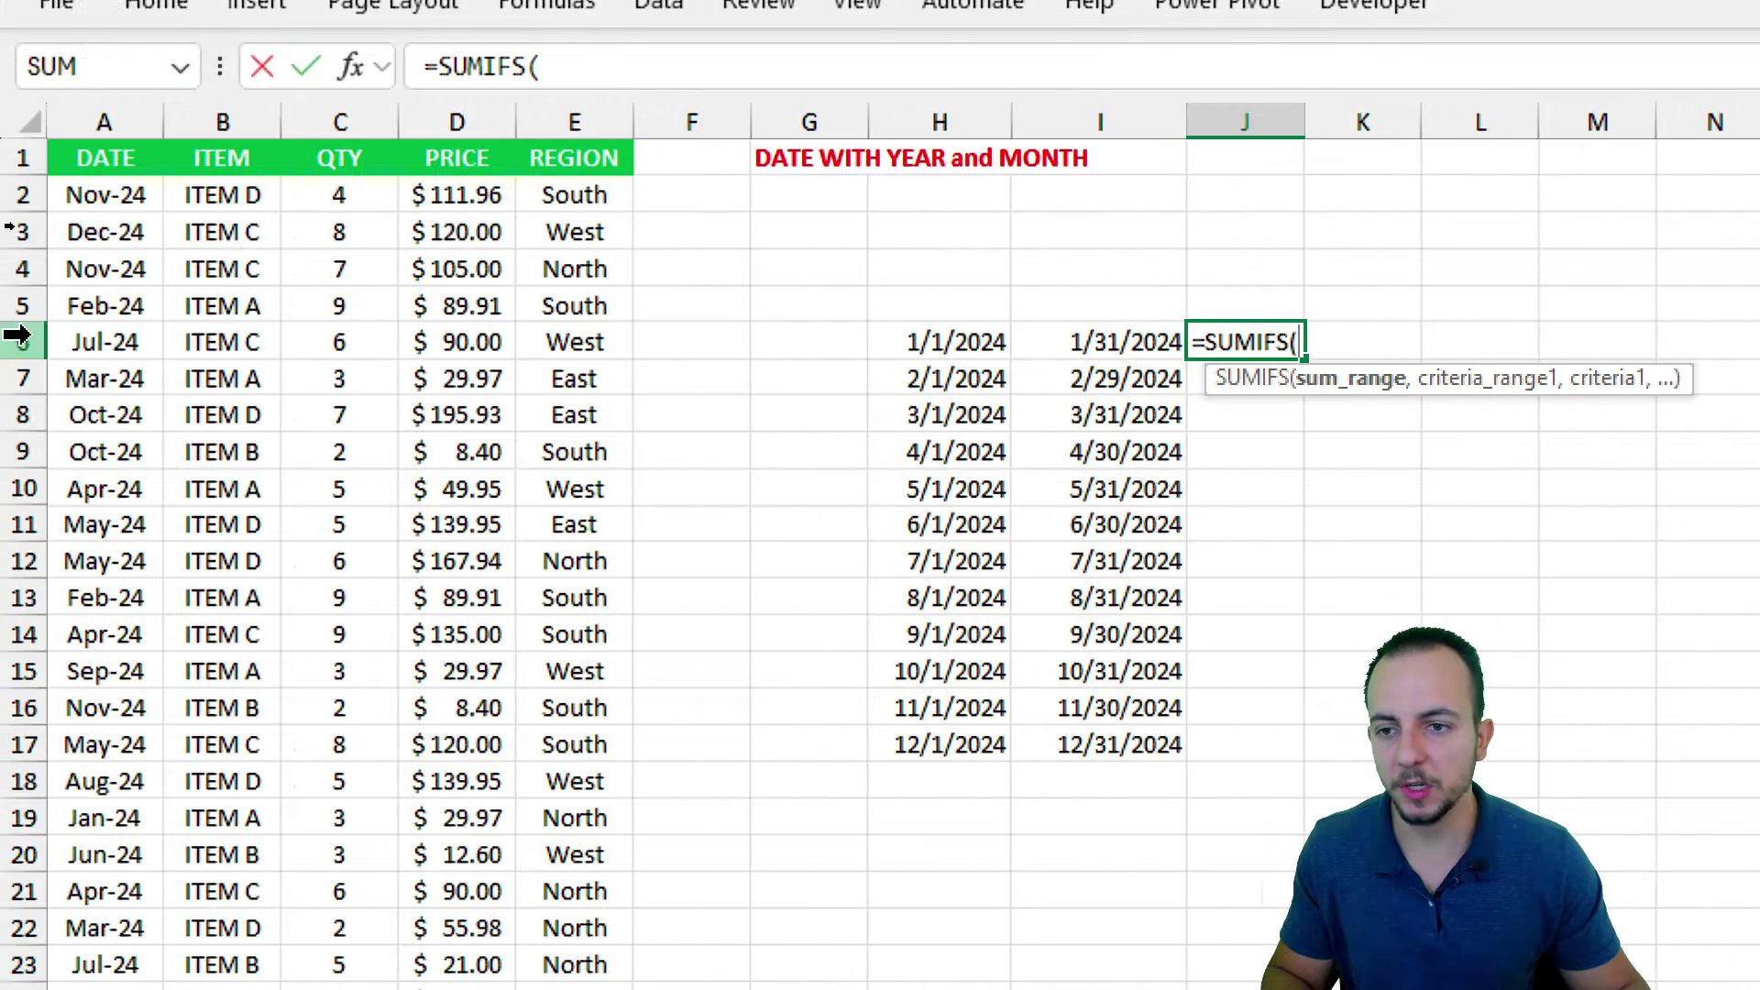
click(452, 116)
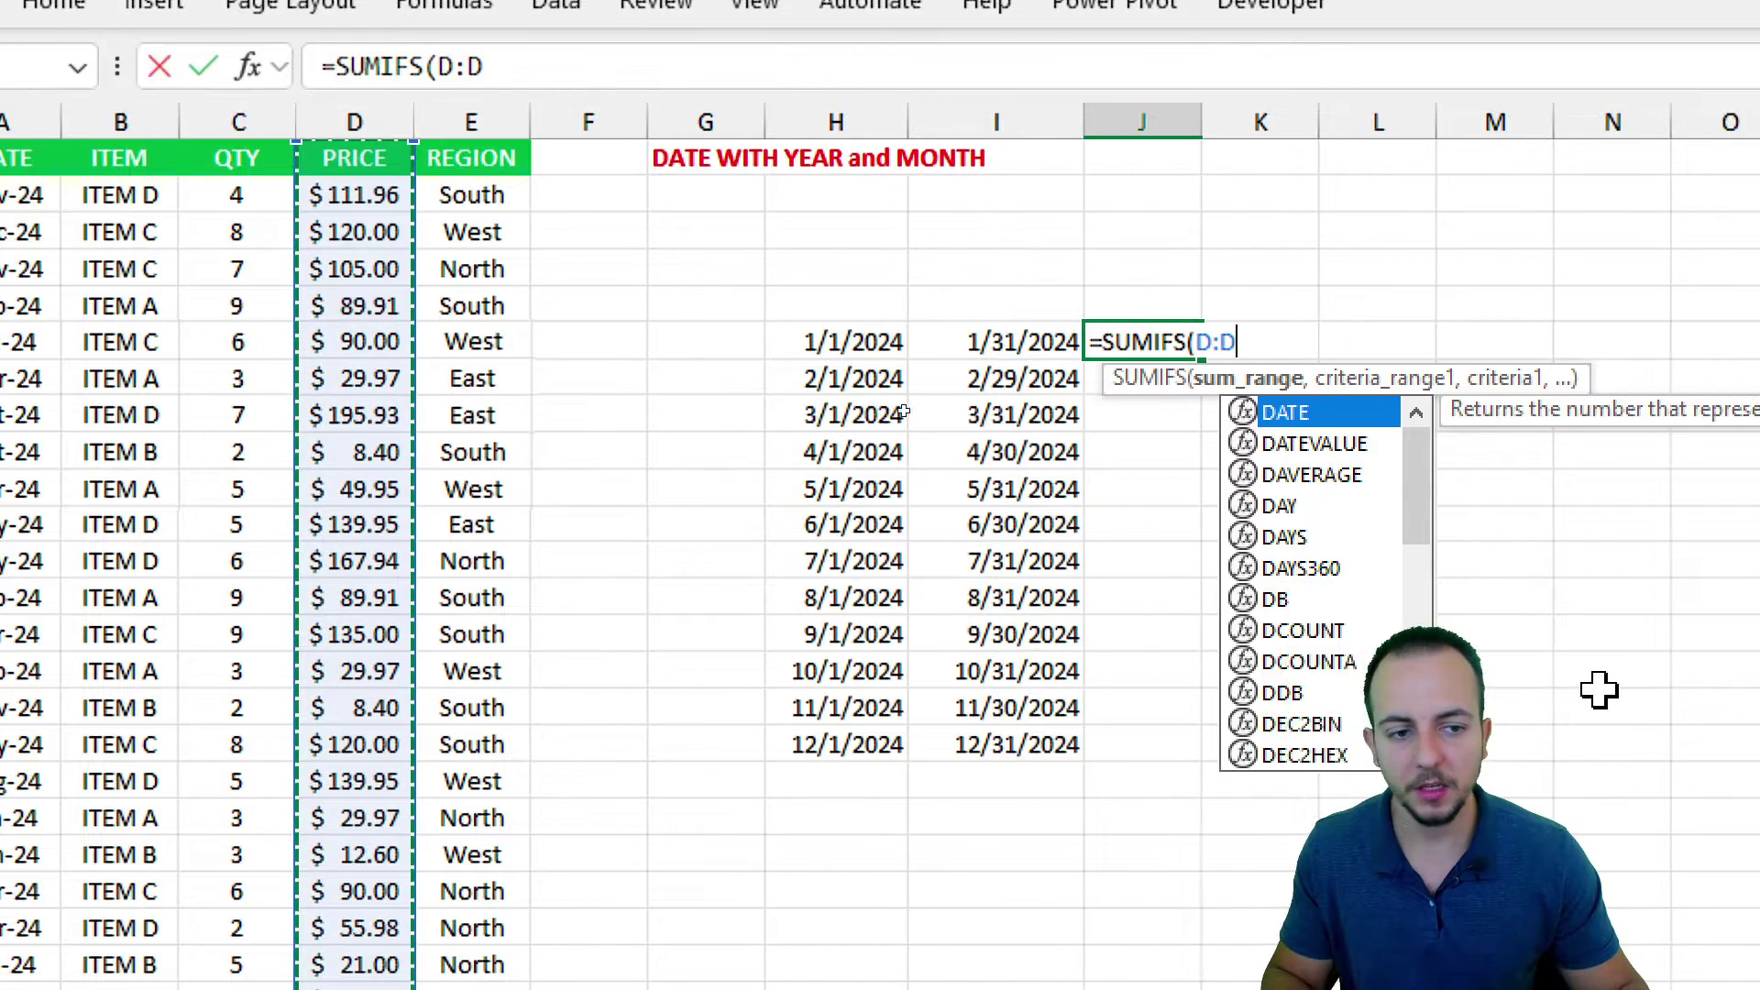
text(,)
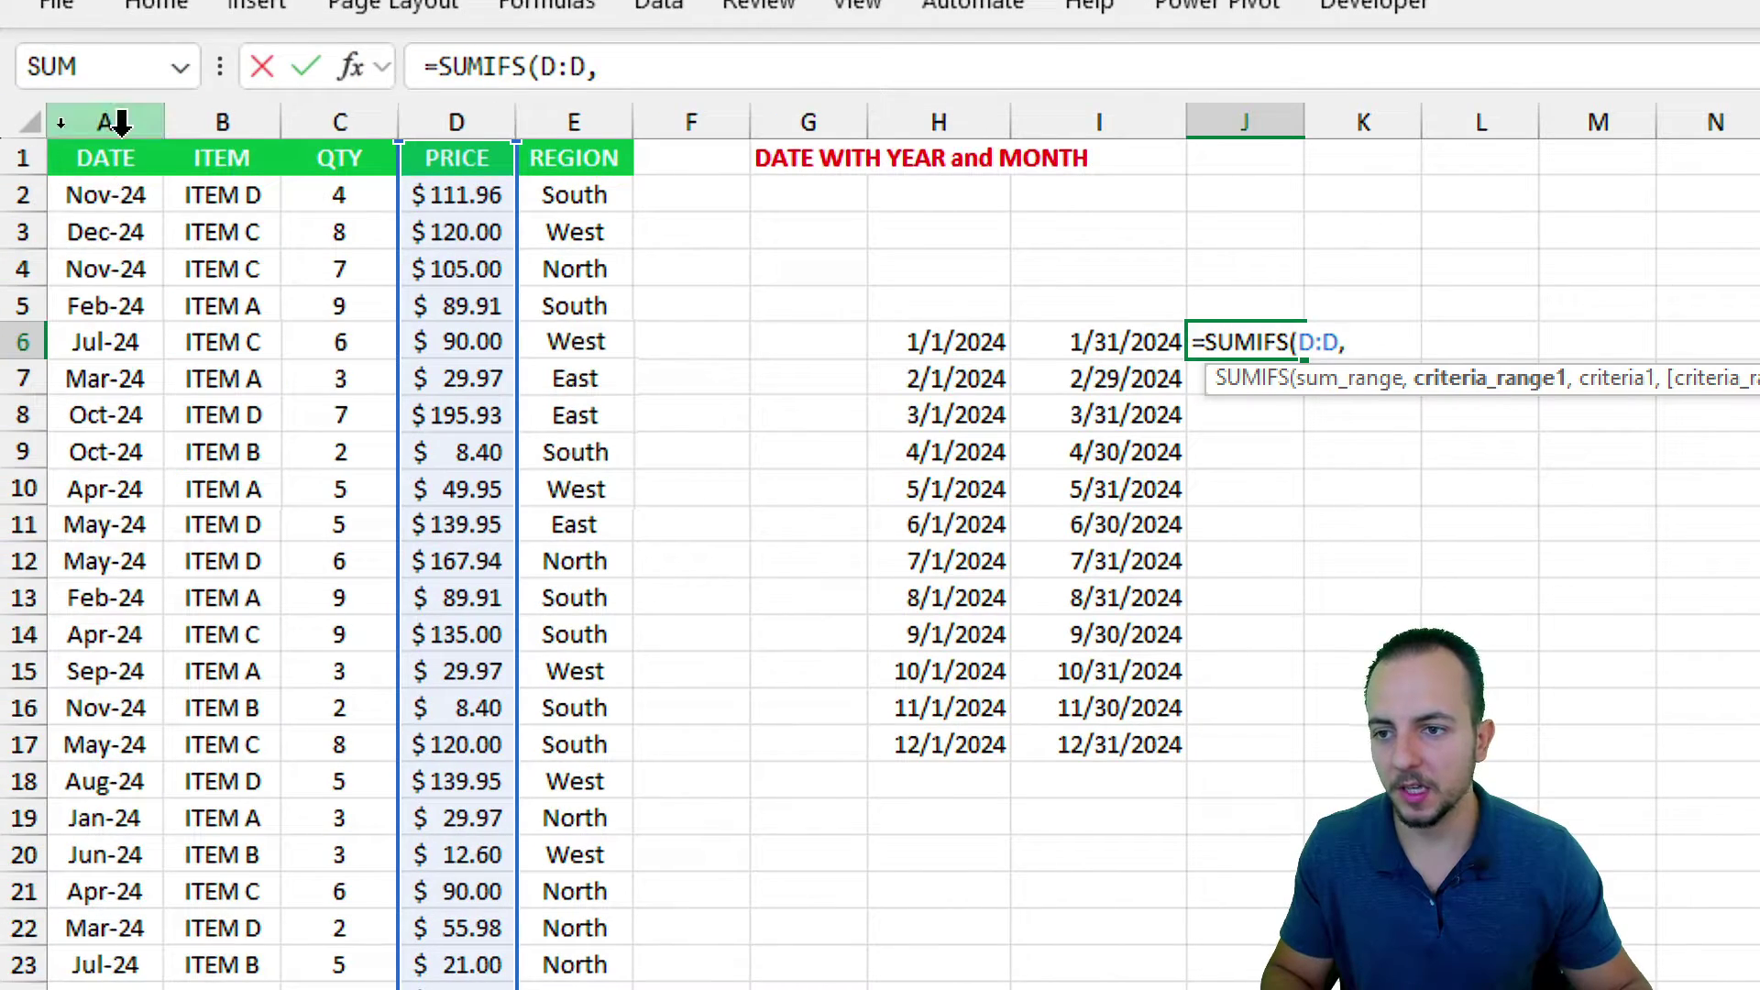
click(122, 121)
text(,)
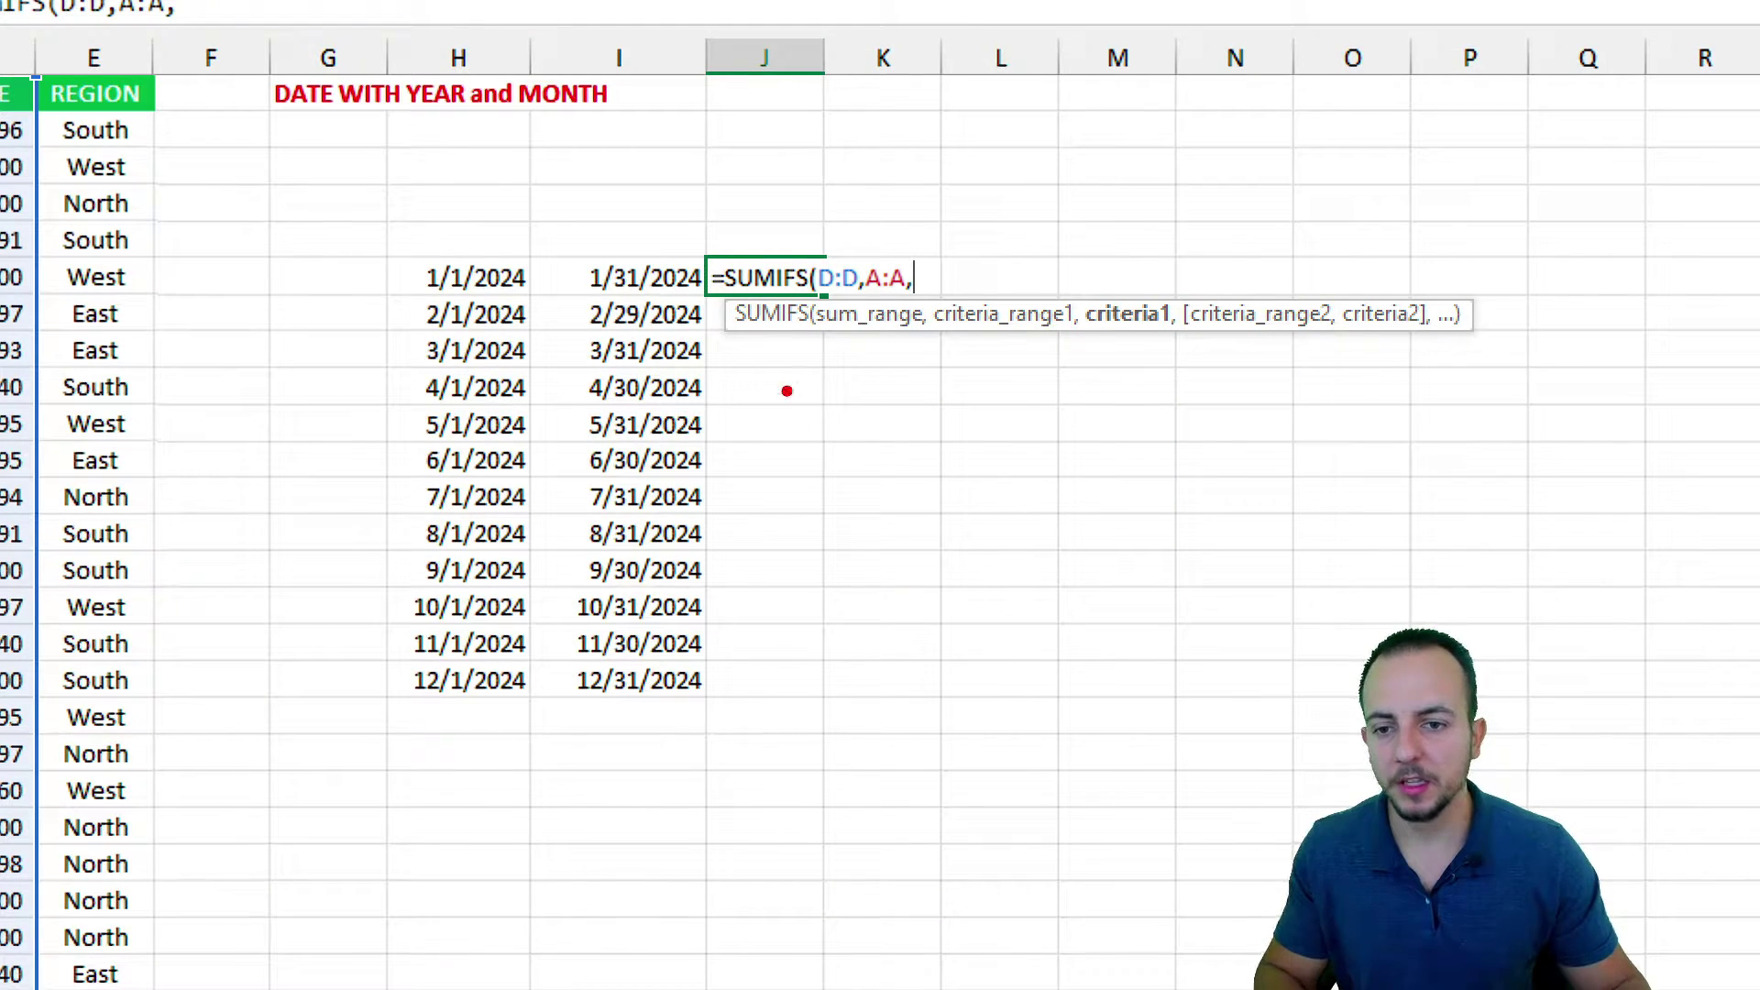
mouse_move(404, 233)
mouse_down()
mouse_move(537, 304)
mouse_move(576, 387)
mouse_up()
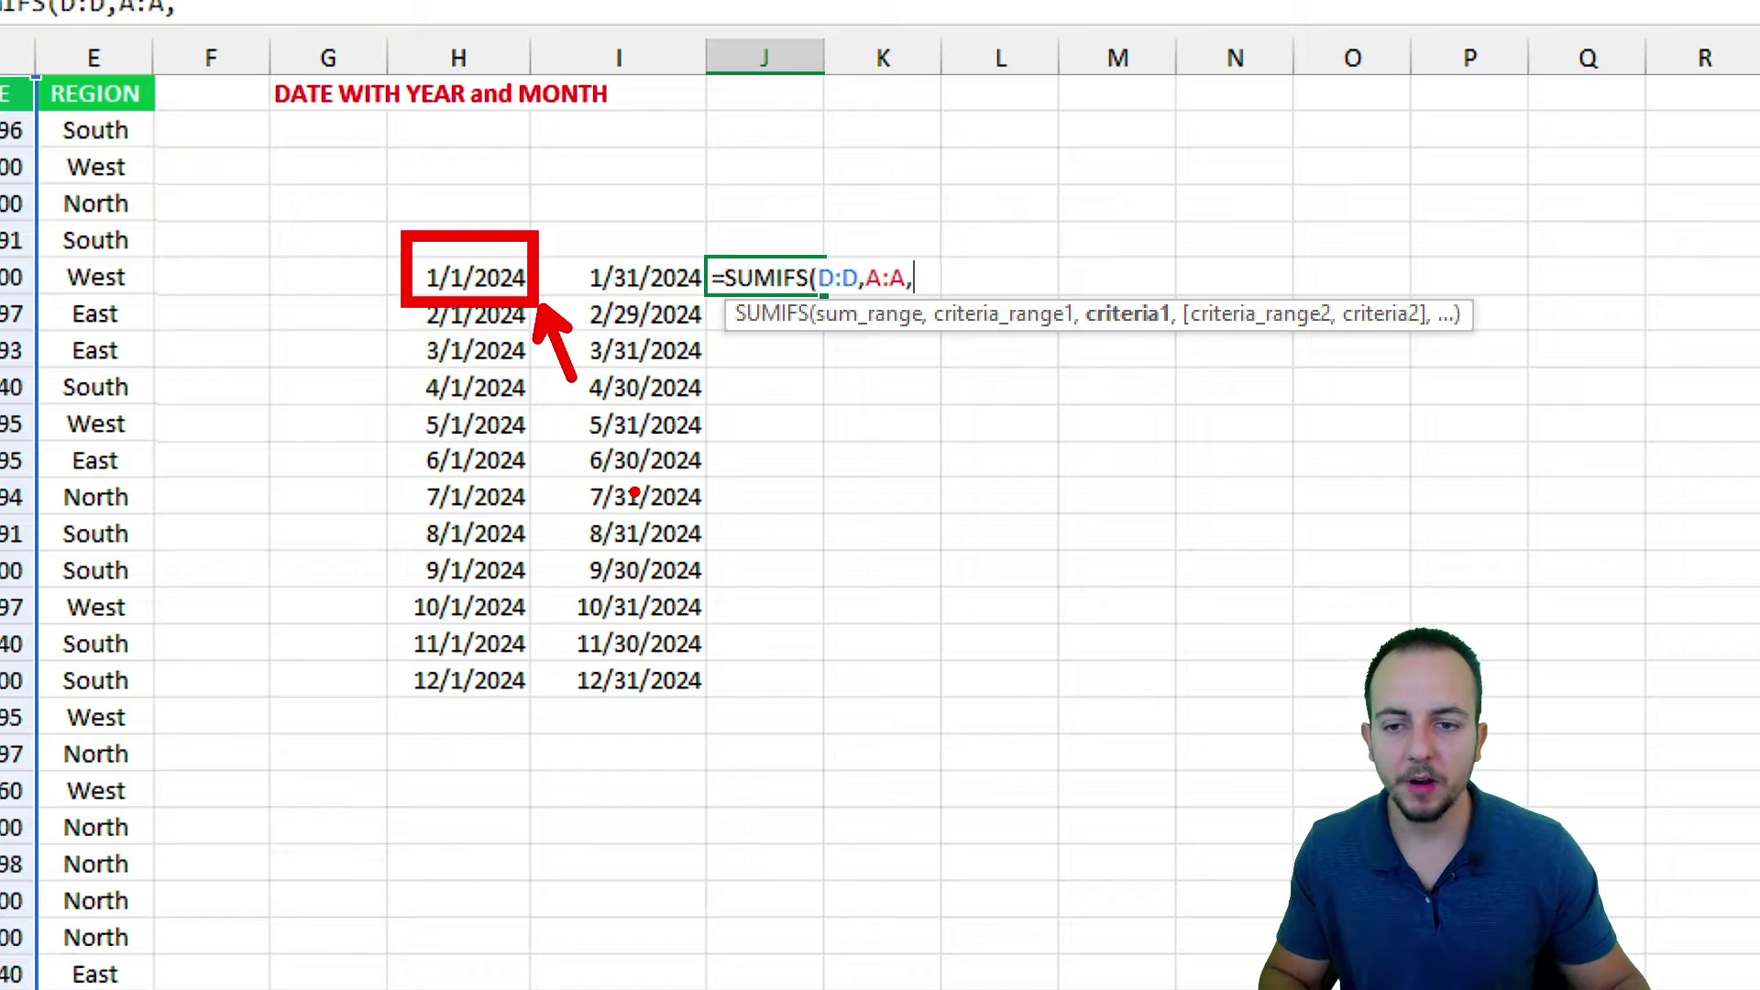
mouse_move(543, 214)
mouse_down()
mouse_move(773, 154)
mouse_move(953, 268)
mouse_move(963, 226)
mouse_up()
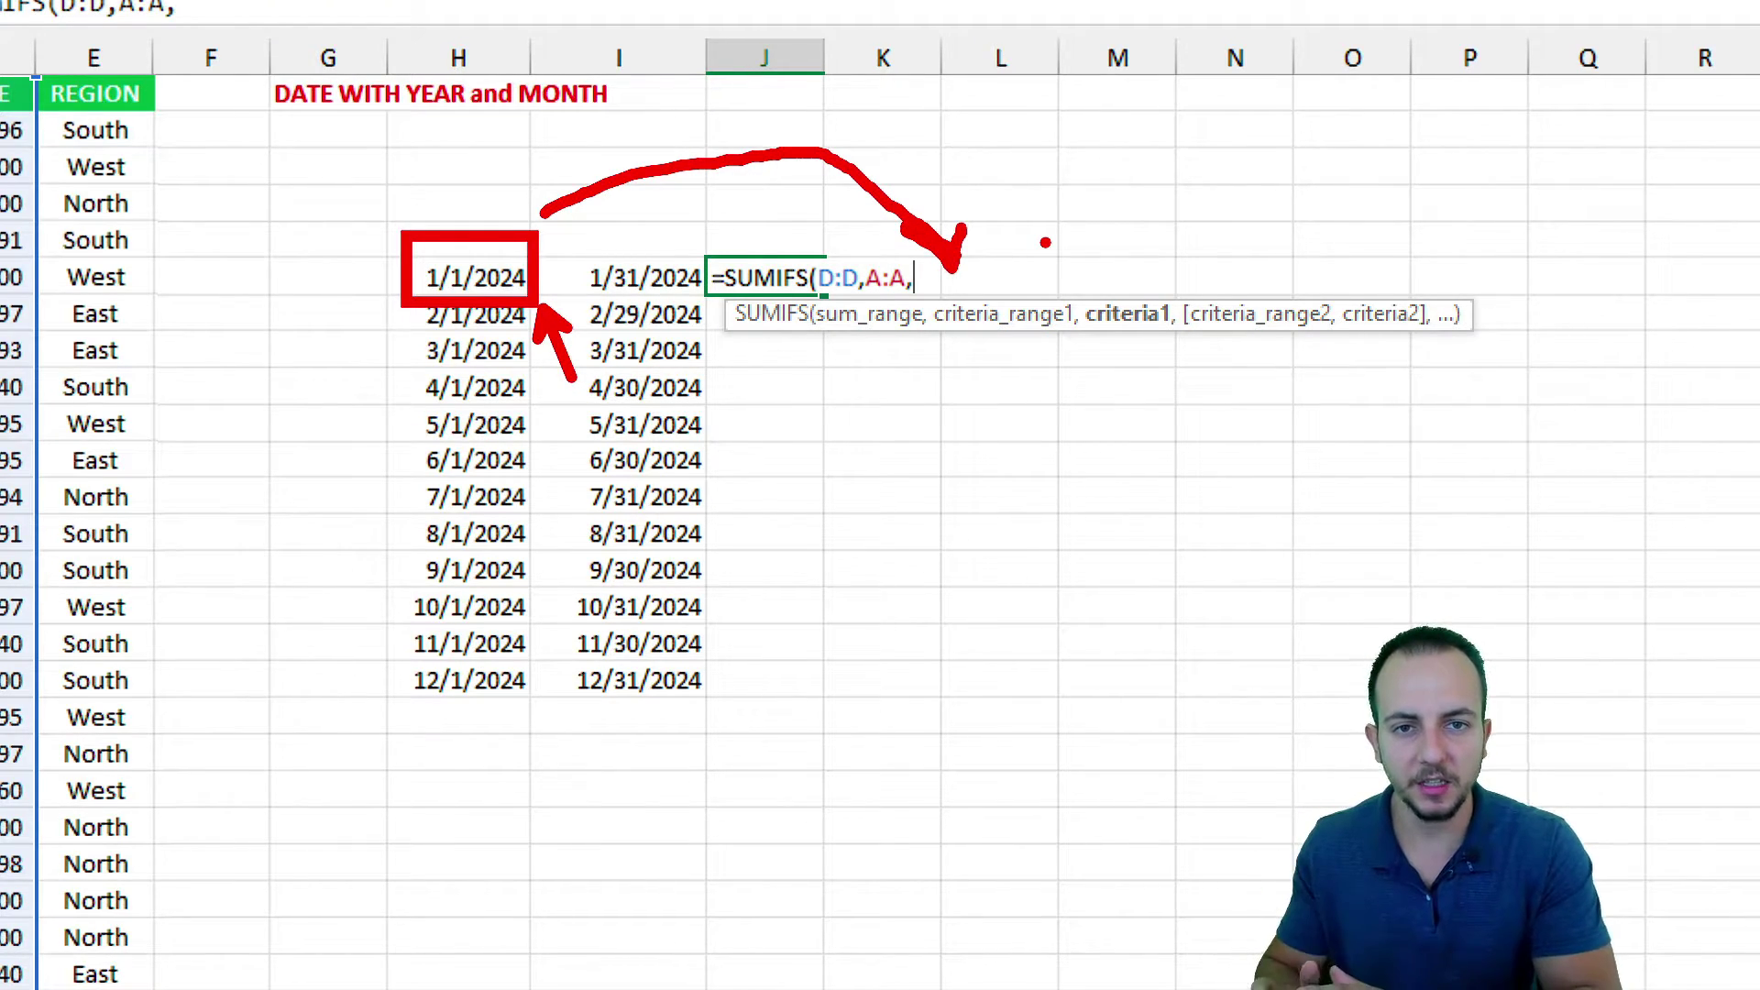
key(Escape)
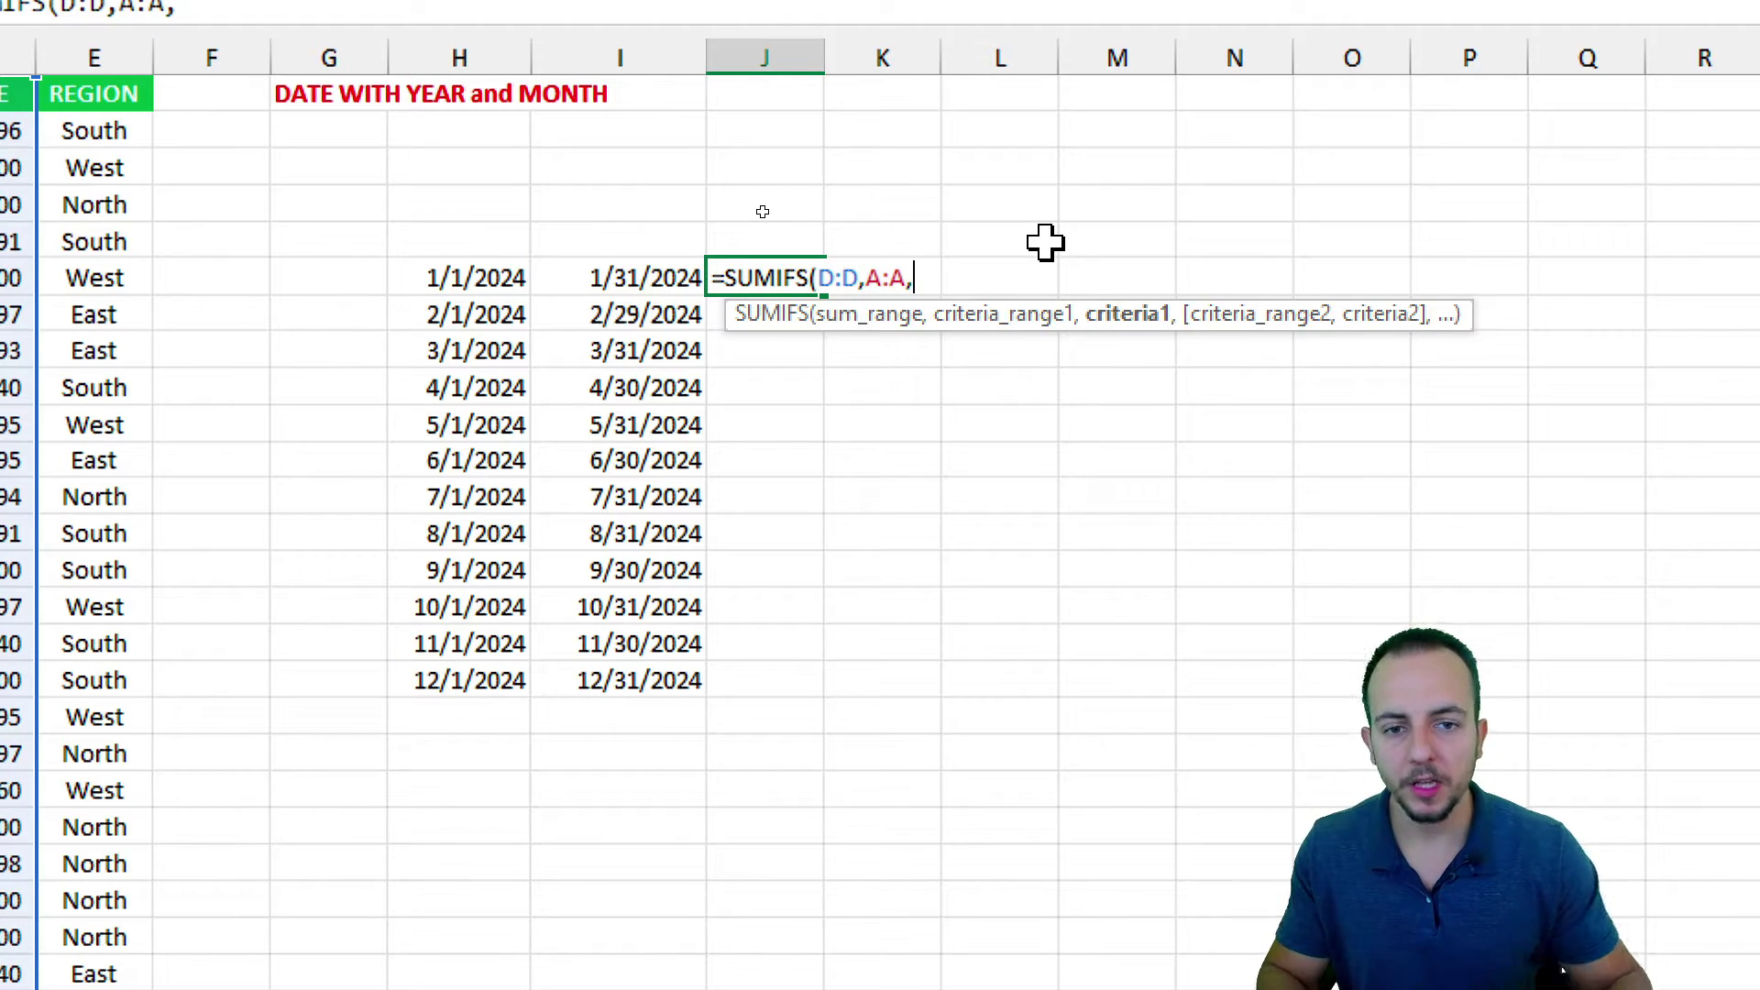
drag(386, 244, 548, 296)
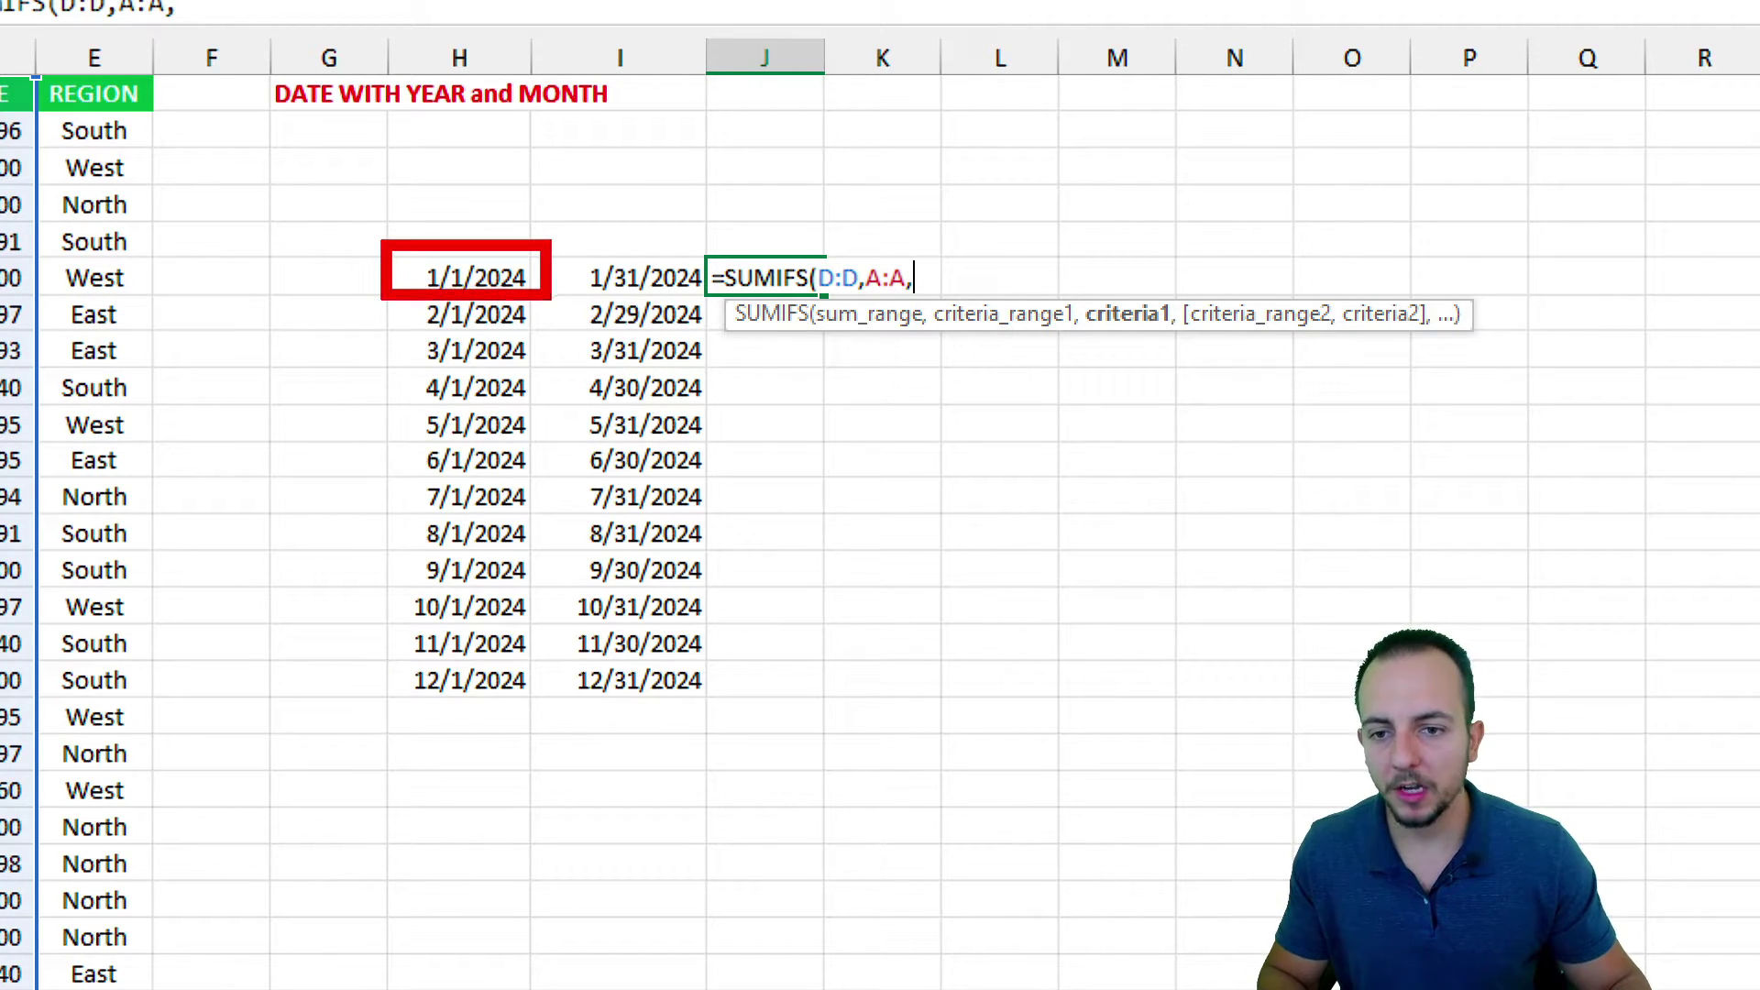
mouse_move(855, 473)
mouse_down()
mouse_move(1005, 539)
mouse_move(882, 664)
mouse_up()
drag(1067, 567, 1172, 562)
drag(1077, 512, 1196, 511)
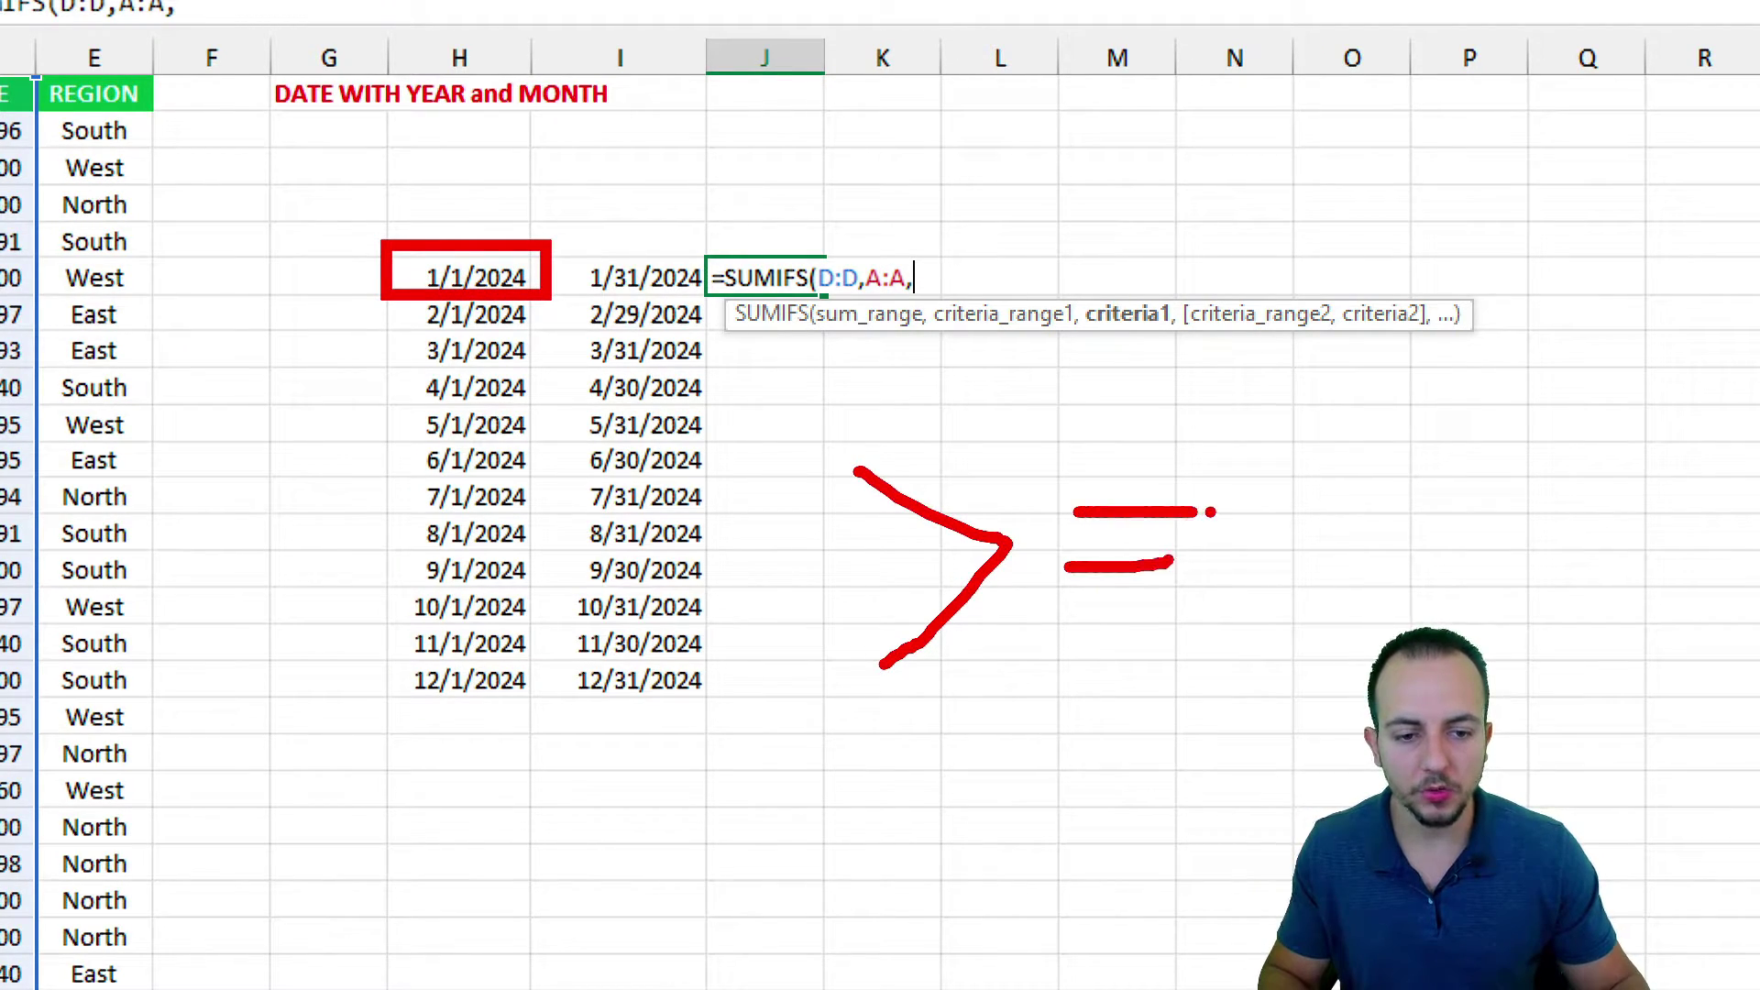
mouse_move(451, 117)
mouse_down()
mouse_move(395, 275)
mouse_move(514, 247)
mouse_up()
key(Escape)
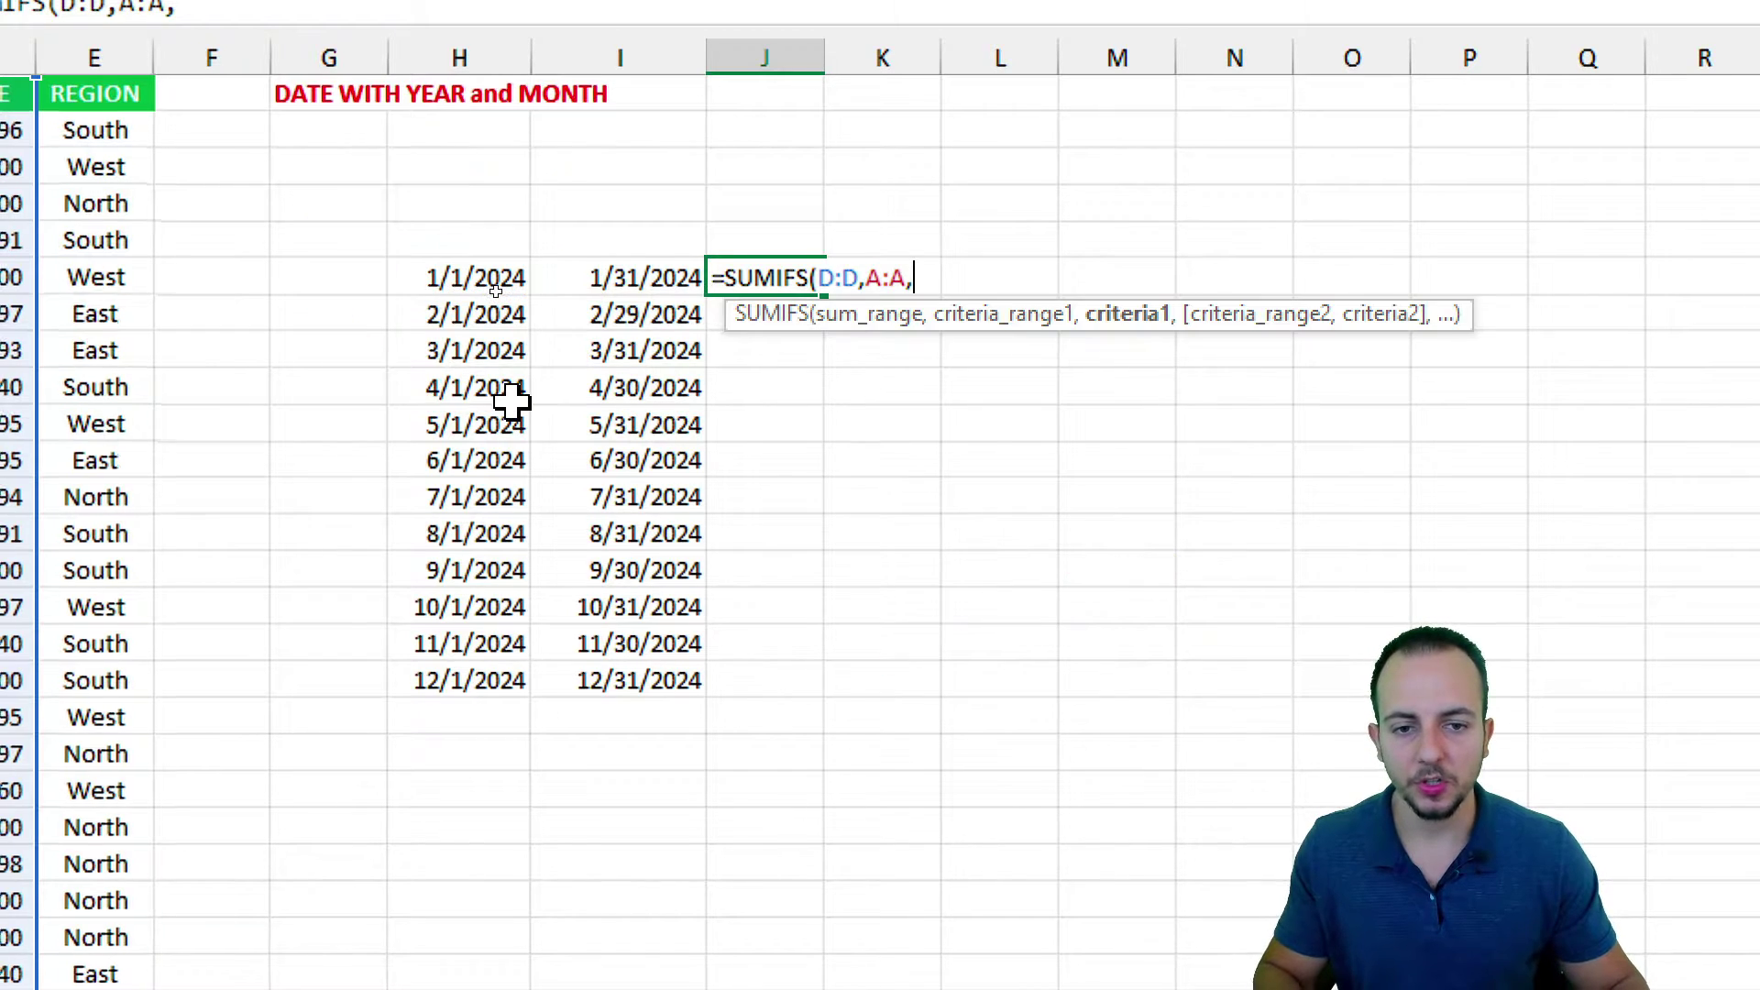
- Add ">="&H6 as the first criterion in the J6 formula and the DATE column A:A as the second criteria range
text(">)
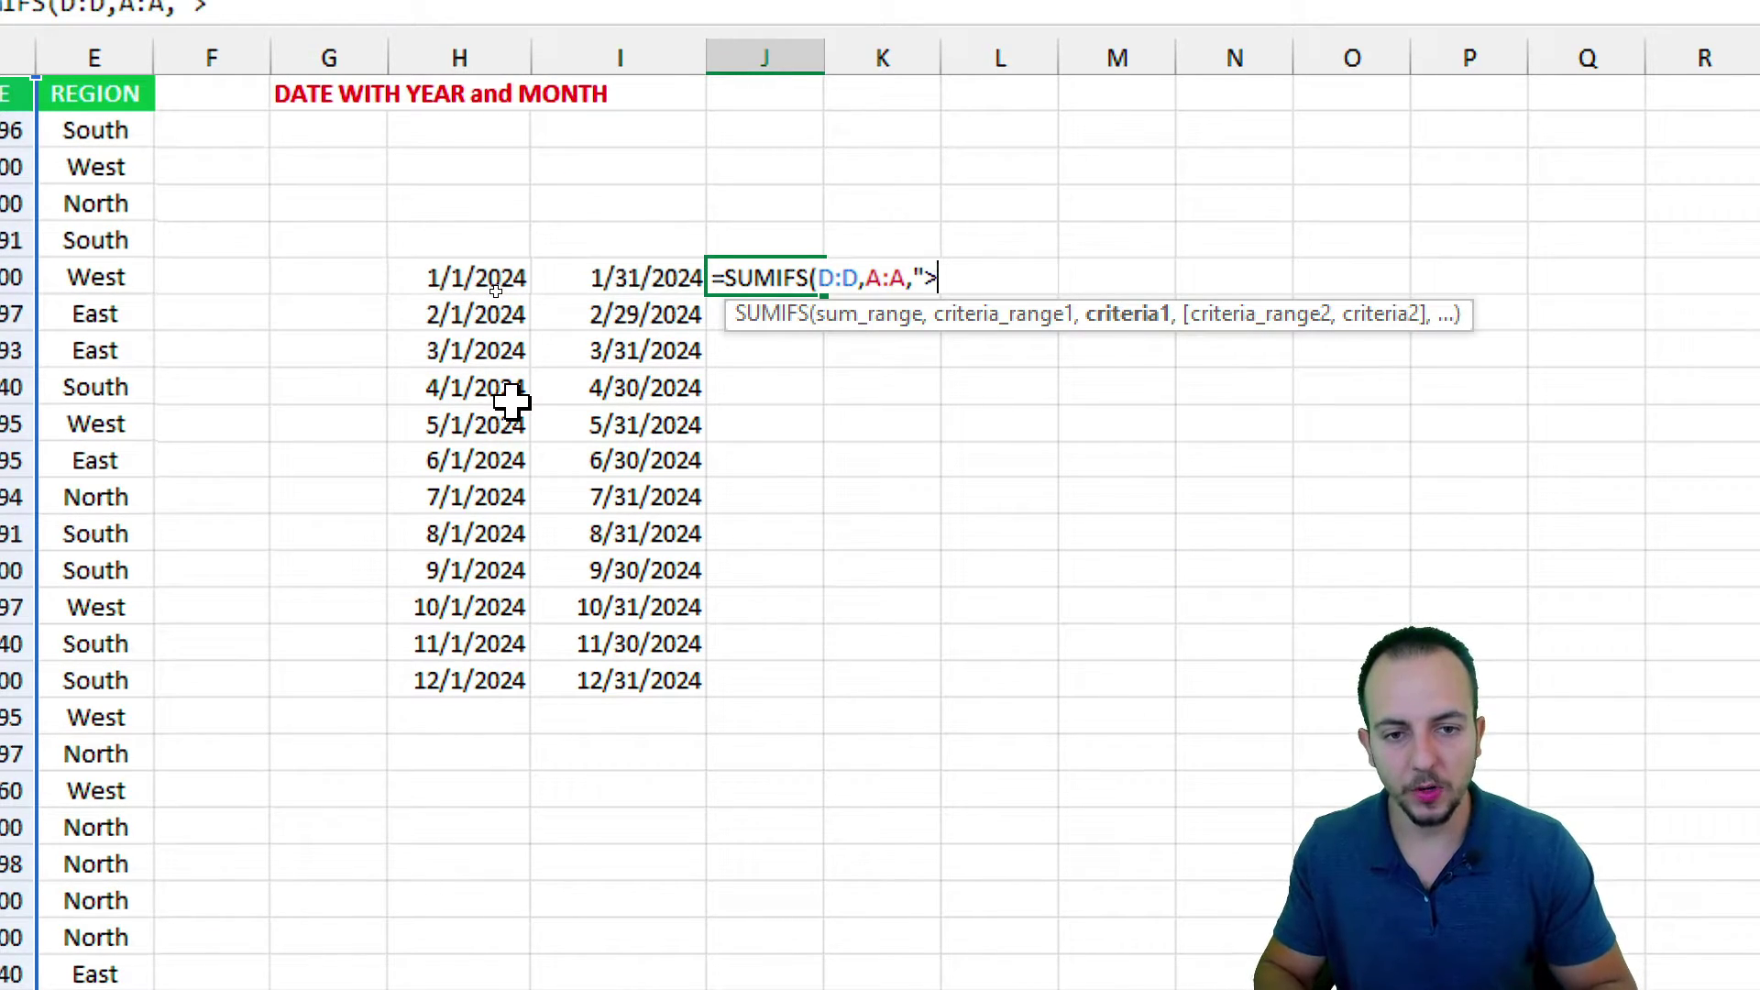
text(=)
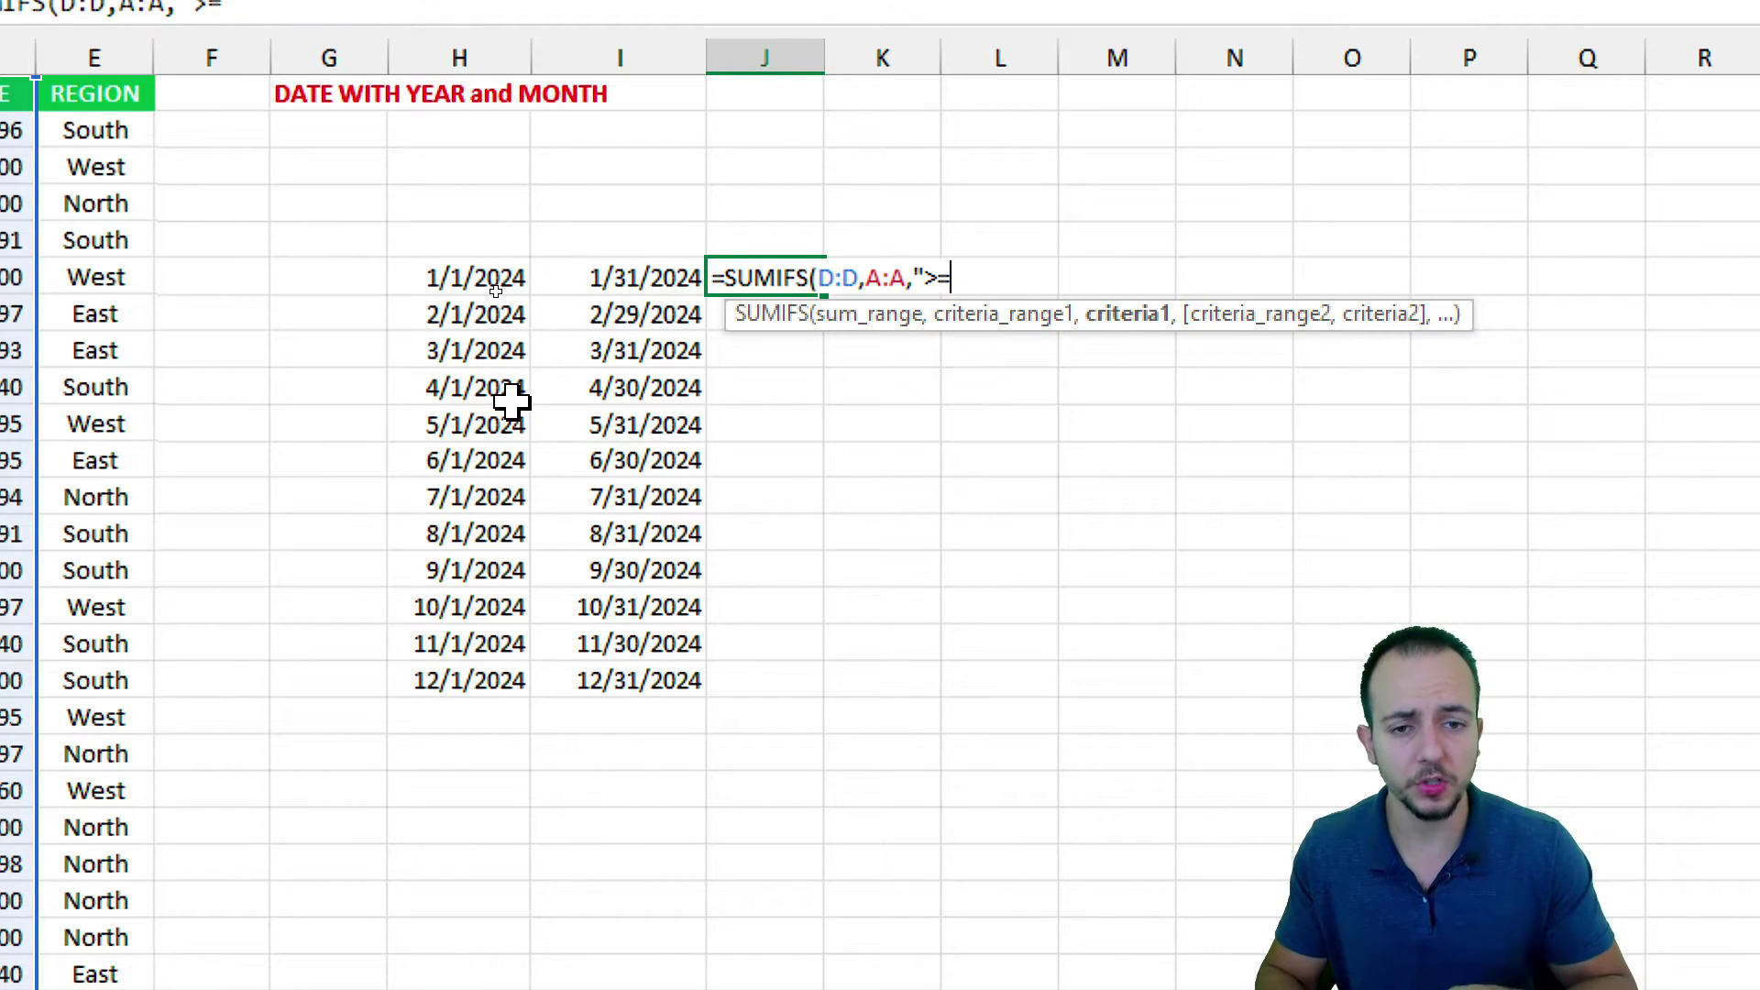
text("&)
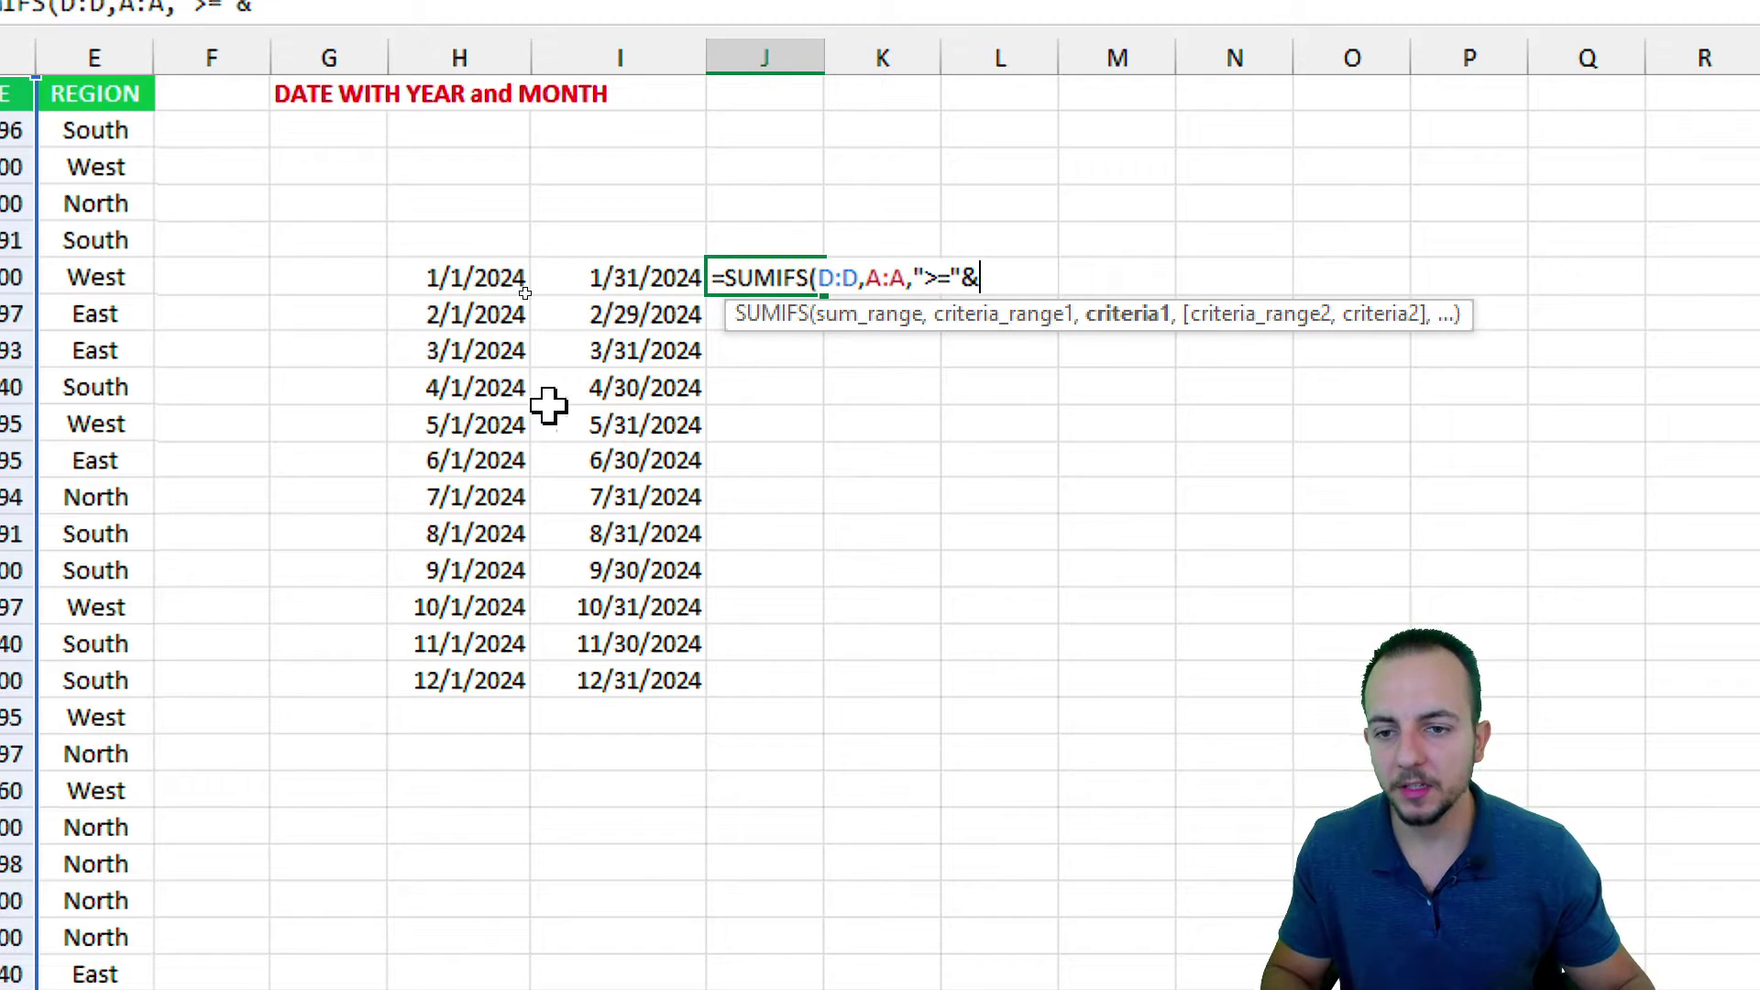
click(461, 287)
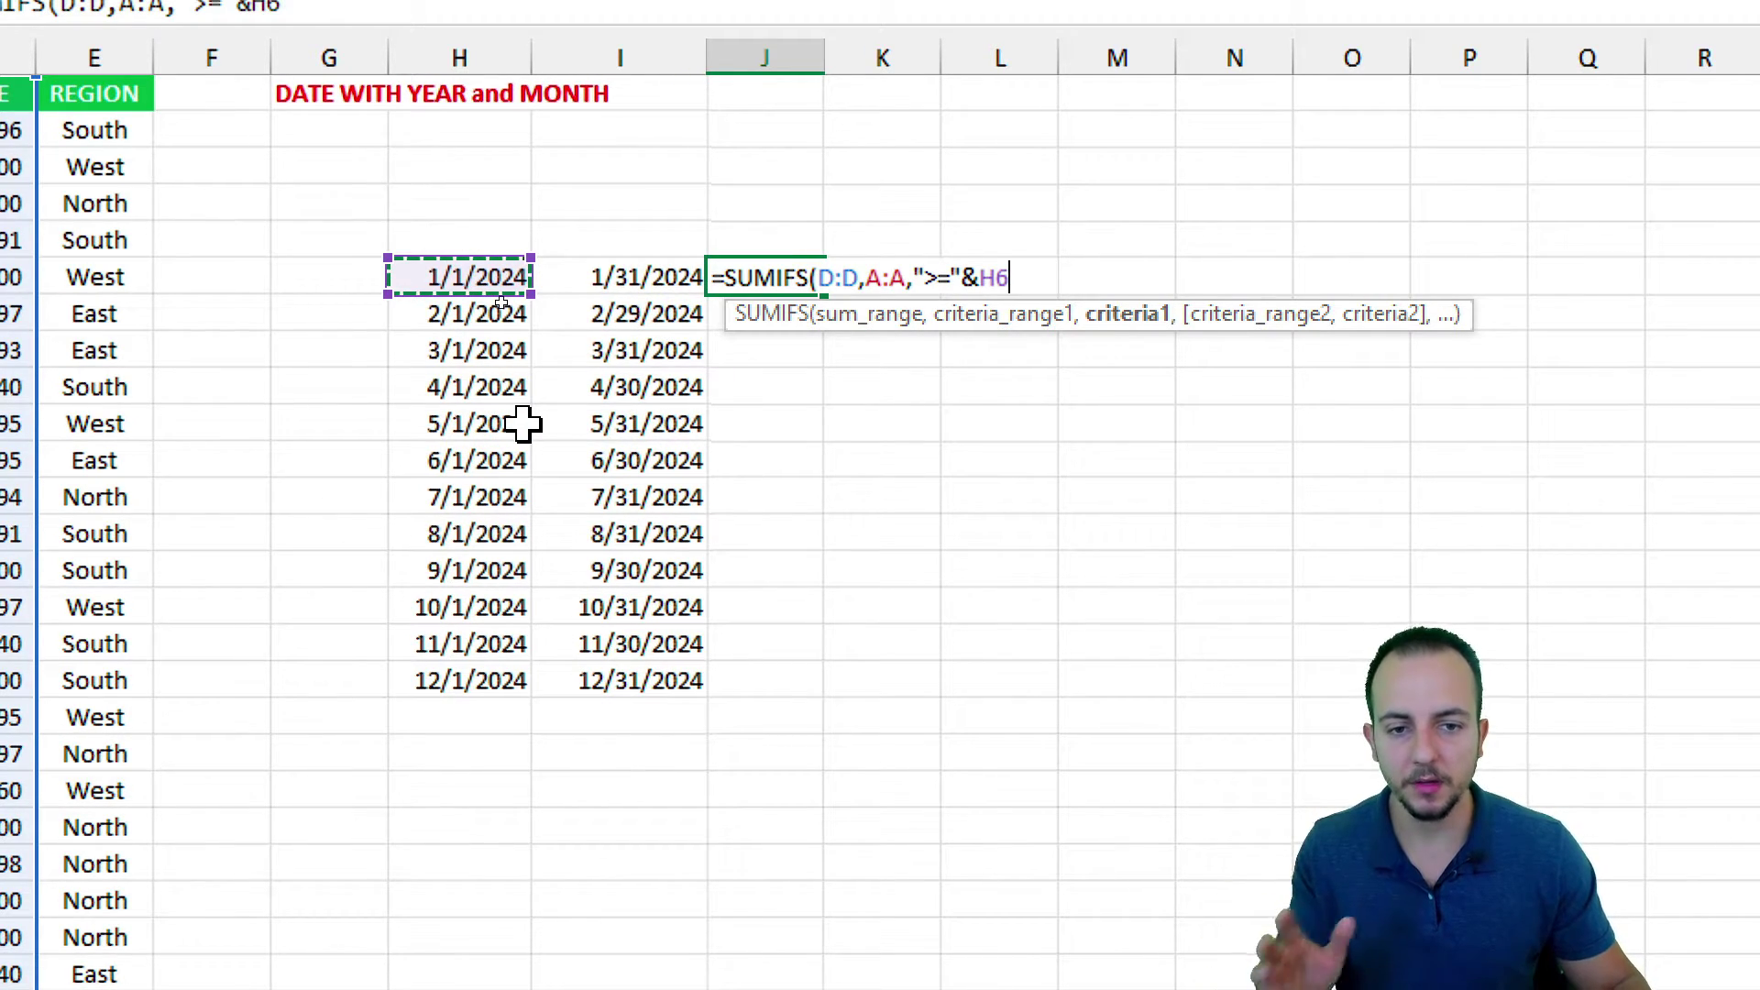
text(,)
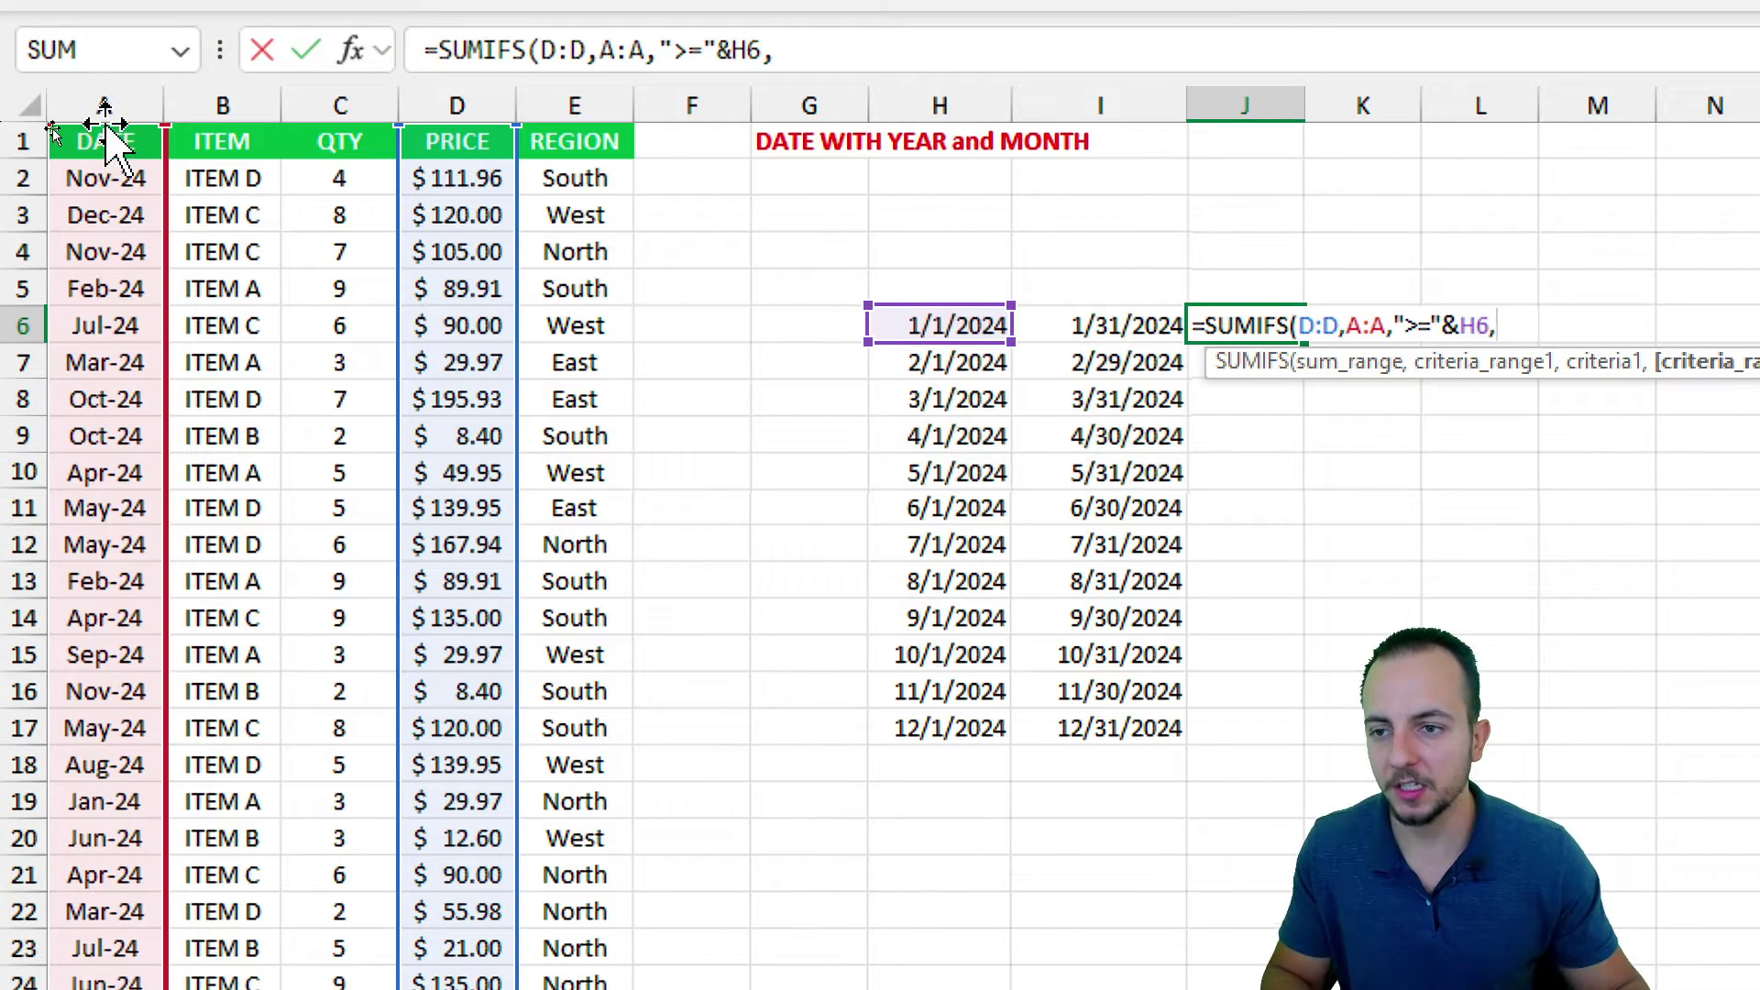
click(103, 107)
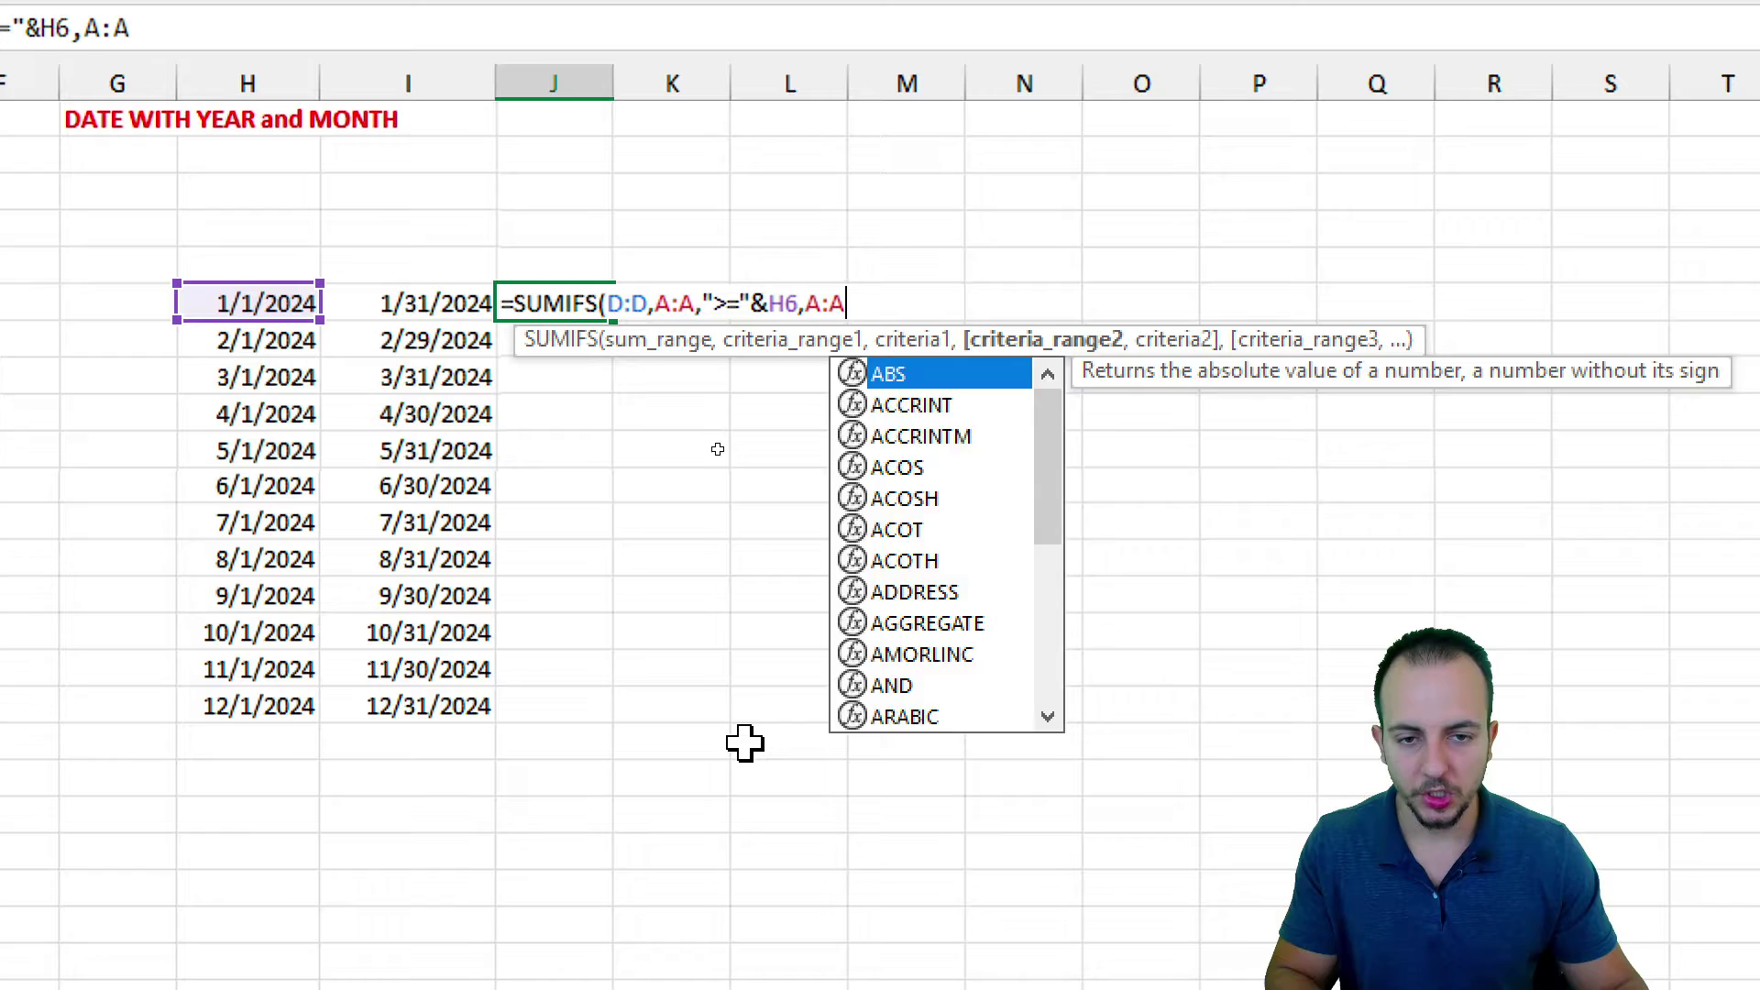
text(,)
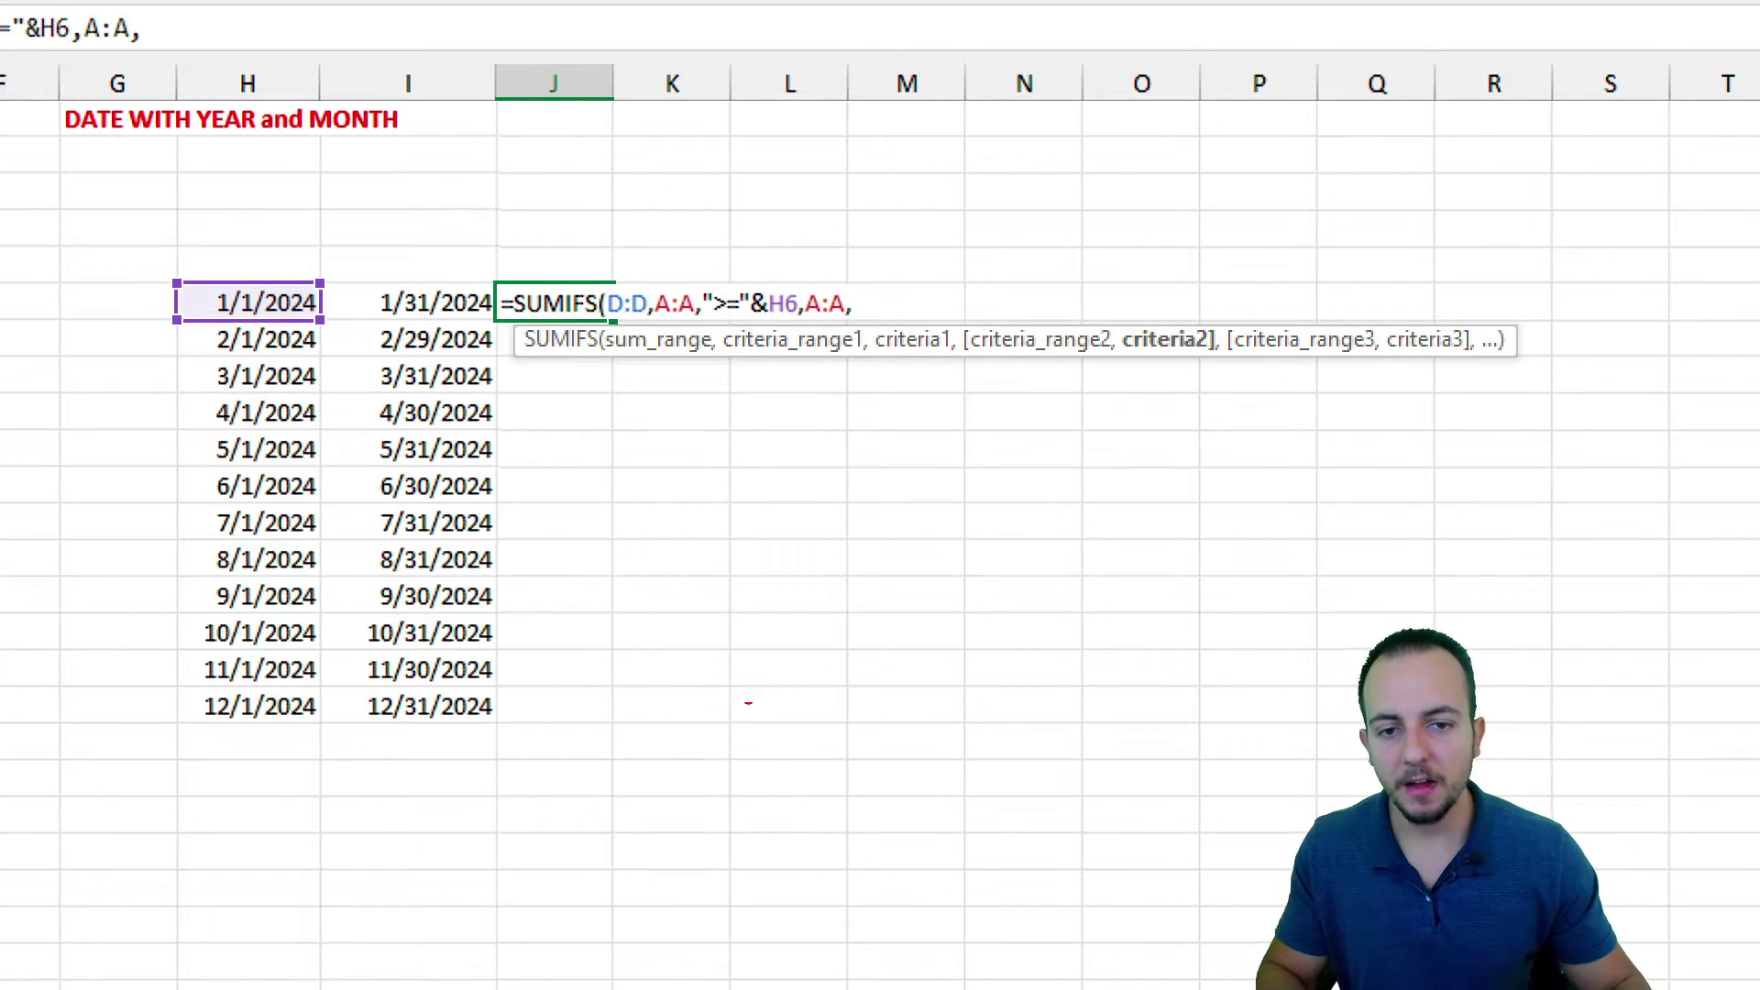
mouse_move(866, 485)
mouse_down()
mouse_move(668, 578)
mouse_move(881, 674)
mouse_up()
drag(957, 591, 1111, 606)
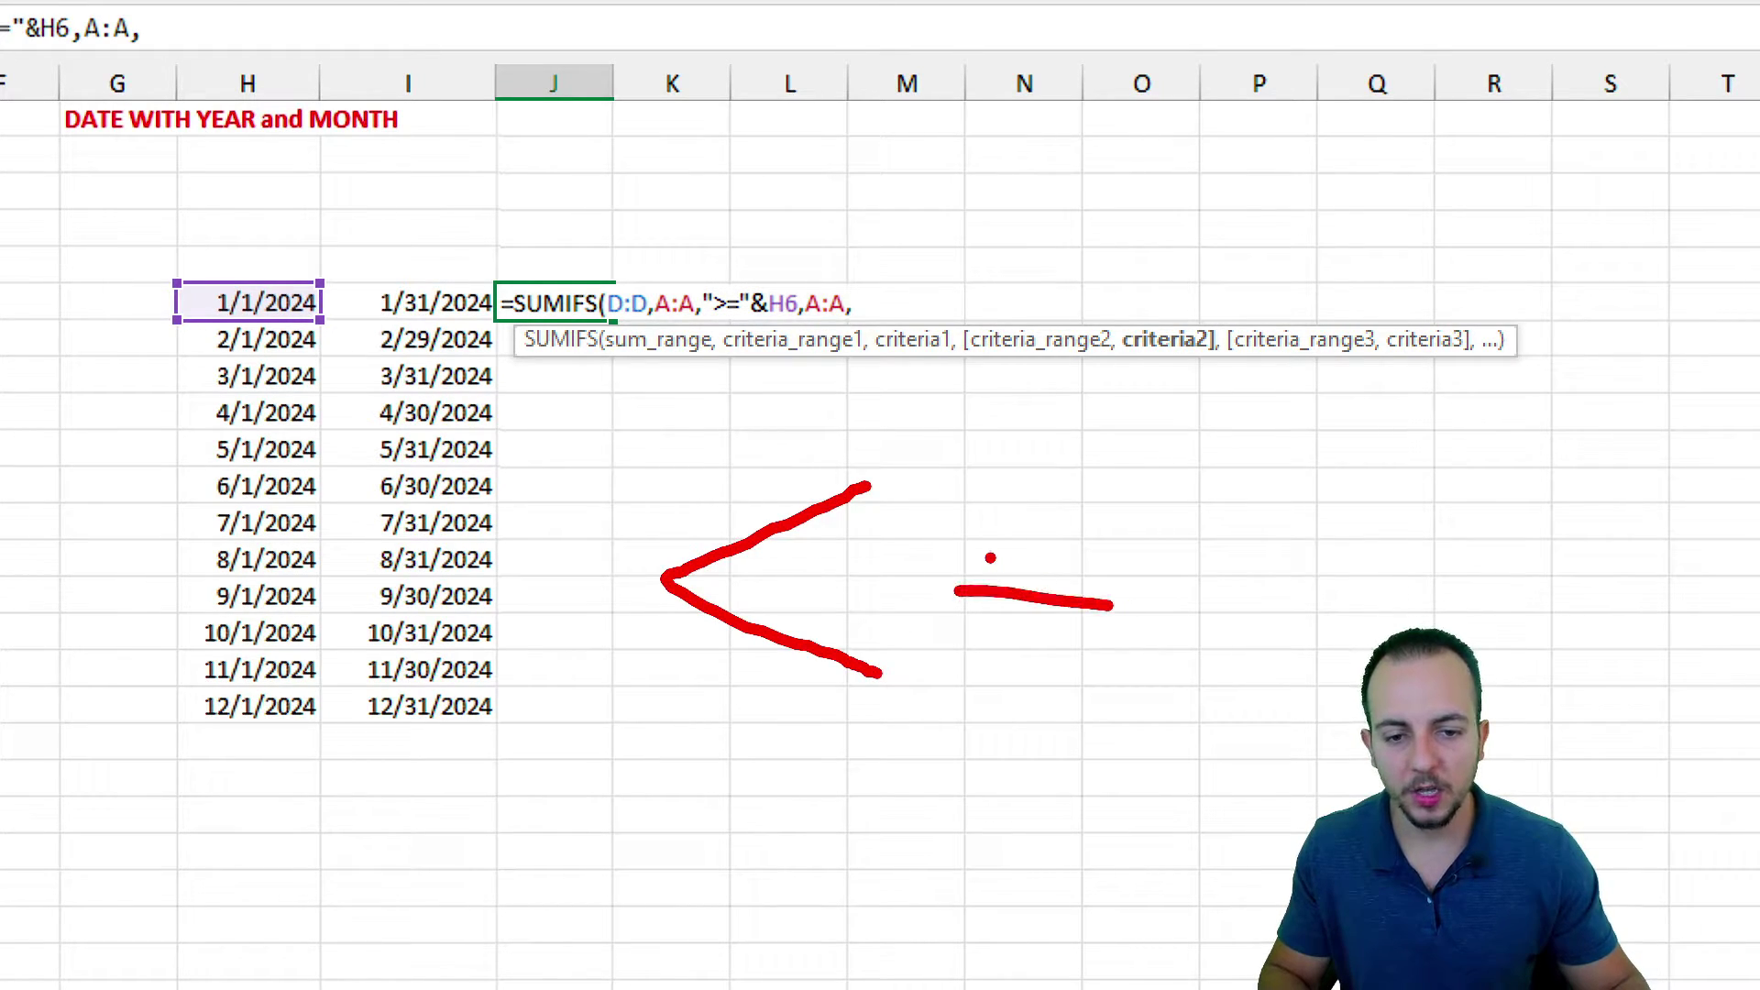
drag(988, 558, 1142, 557)
mouse_move(376, 280)
mouse_down()
mouse_move(353, 279)
mouse_move(376, 277)
mouse_up()
key(Escape)
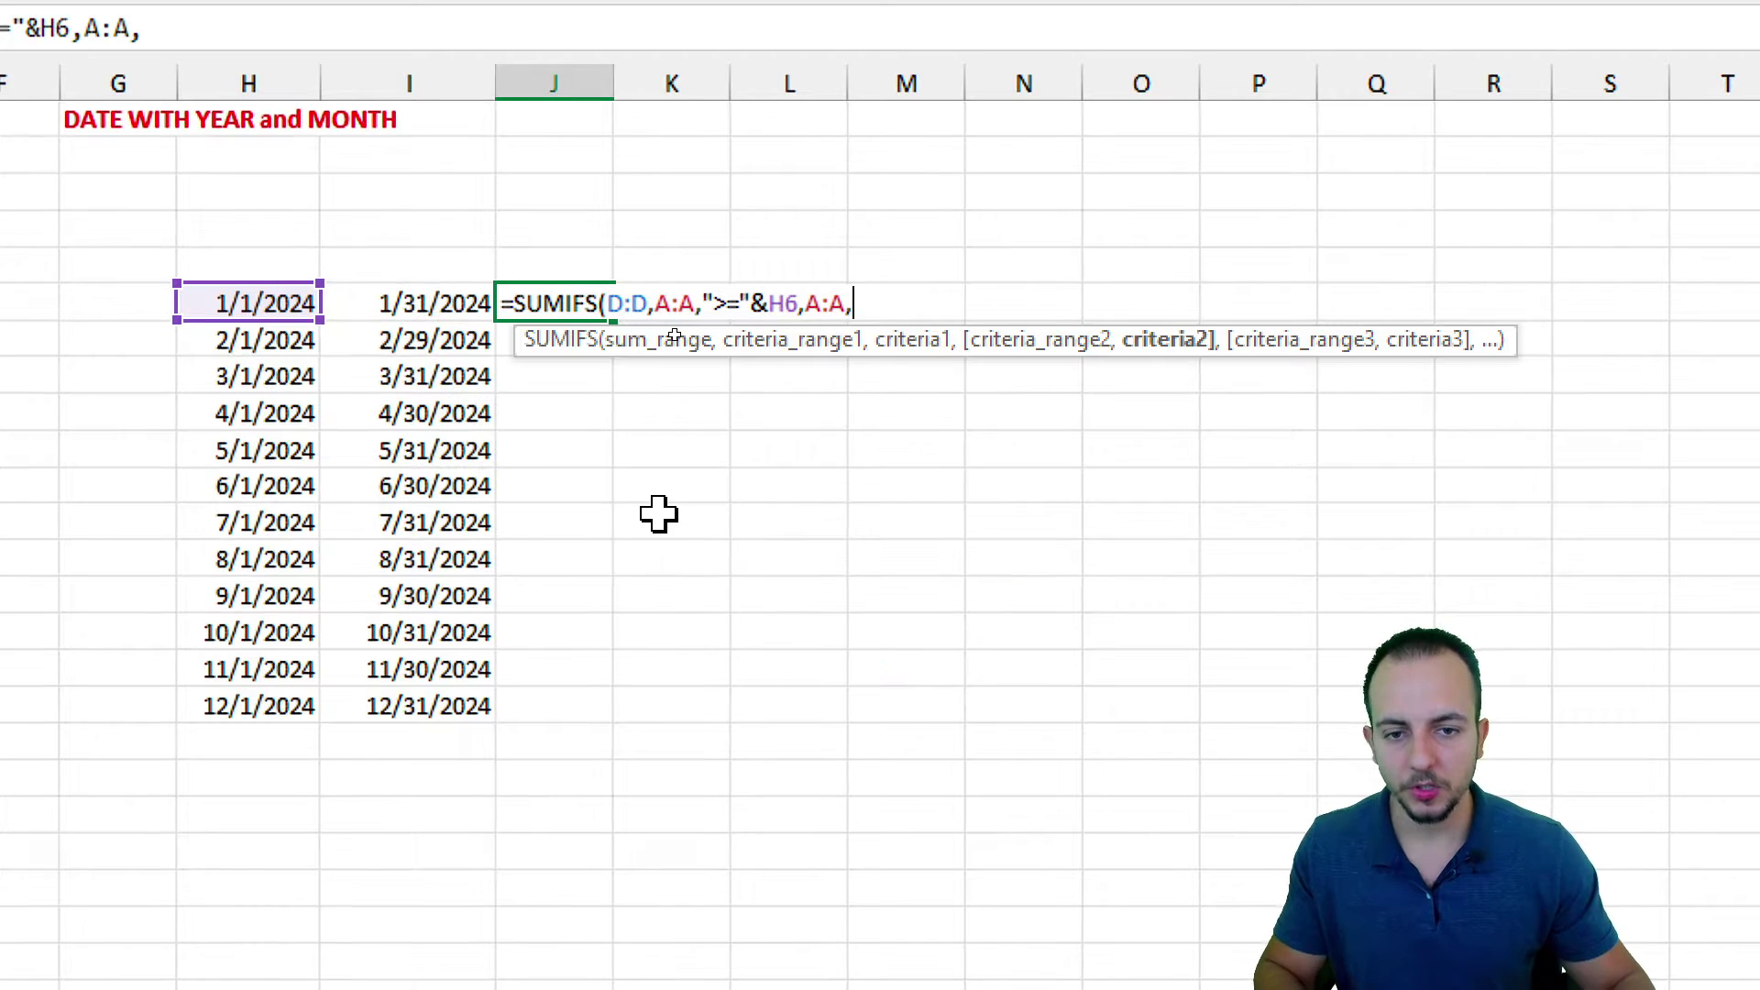
- Add "<="&I6 as the second criterion and complete the SUMIFS formula in J6
text("<)
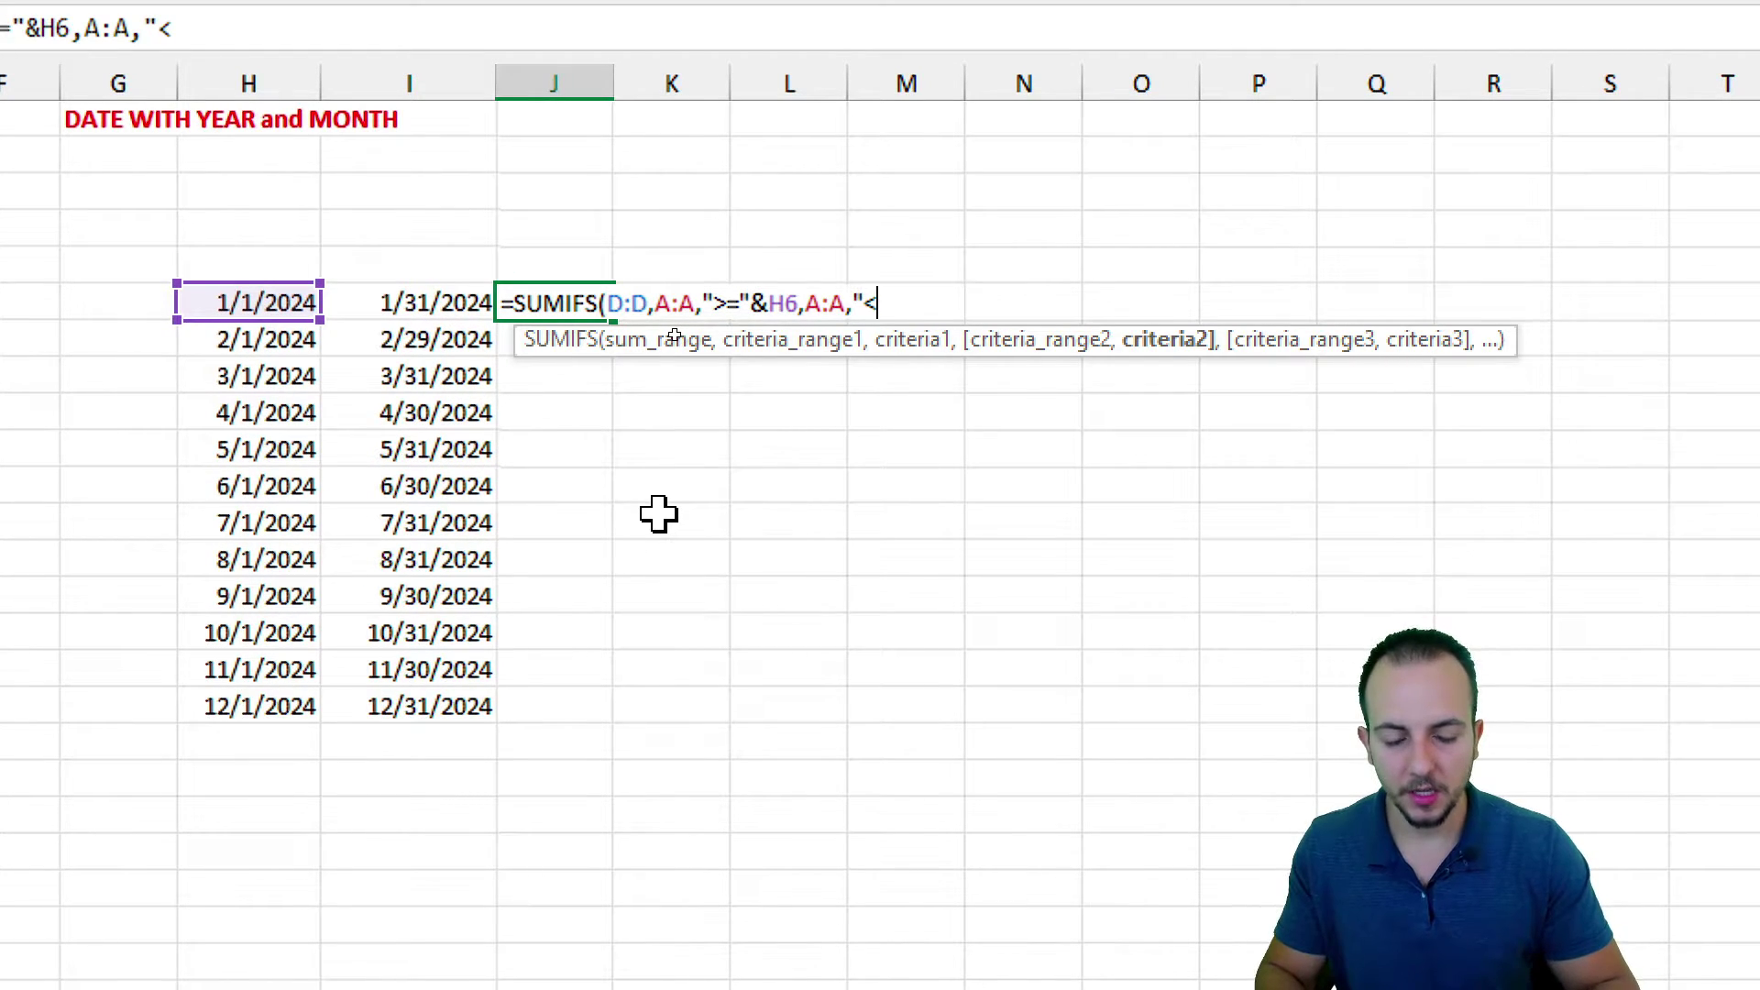
text(="&)
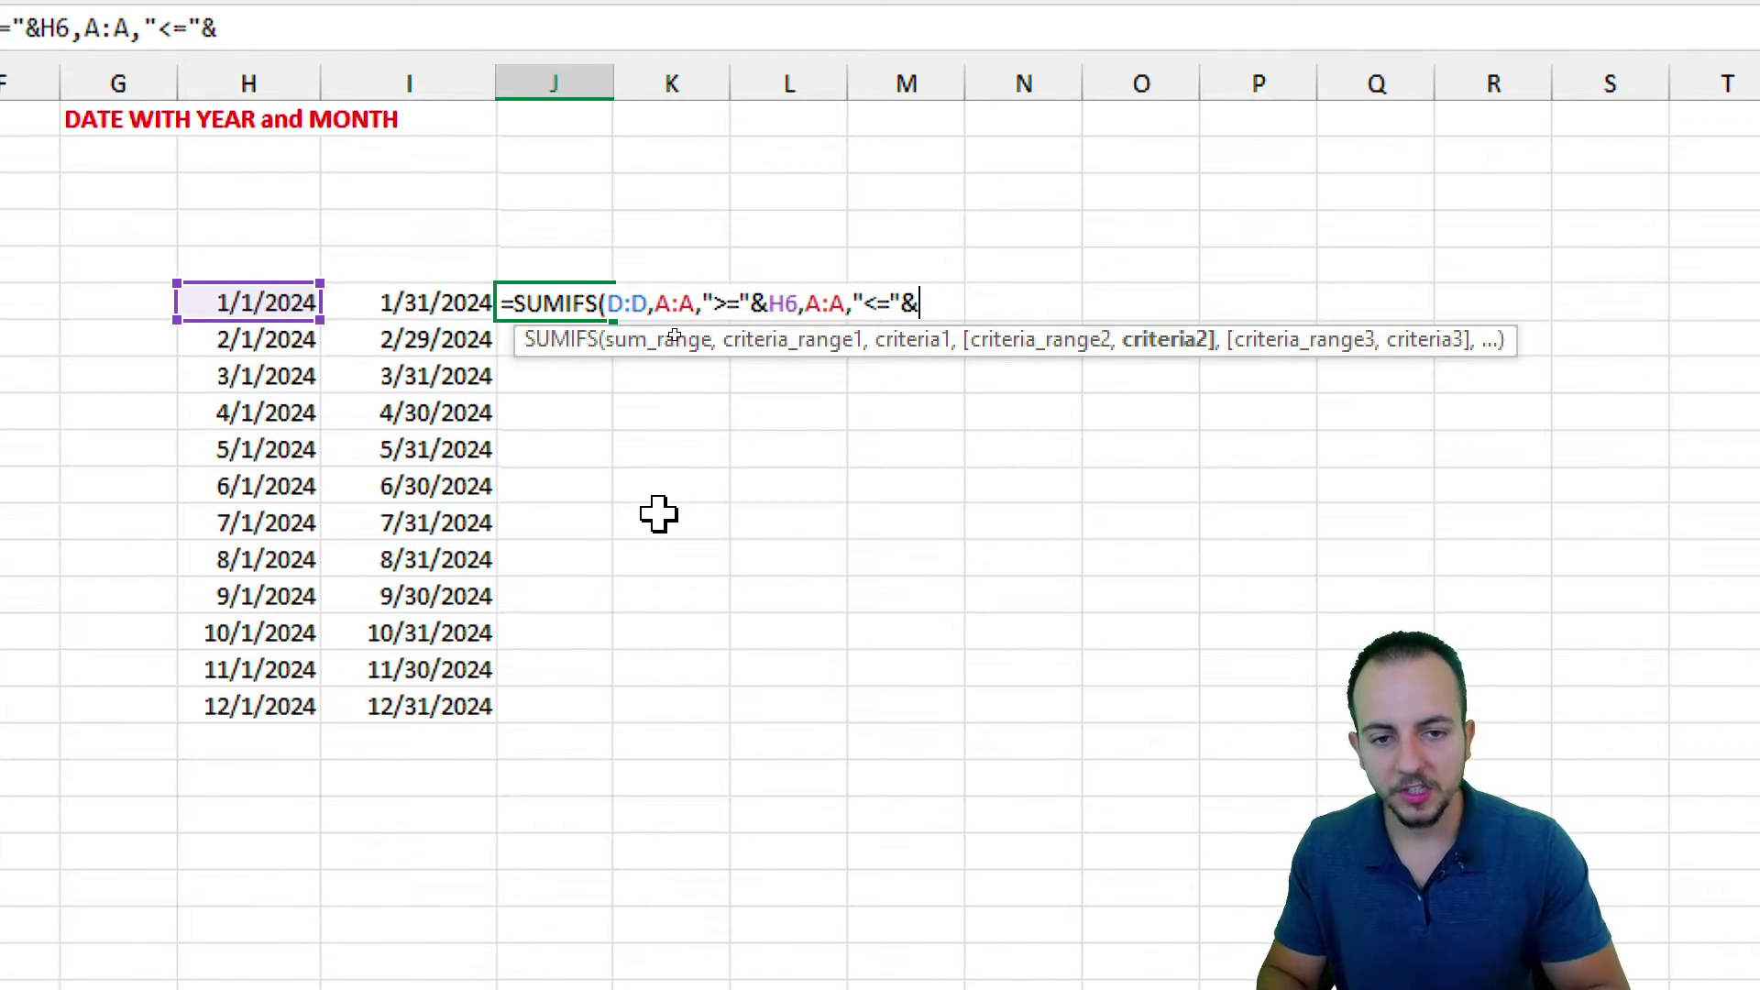
click(432, 301)
text())
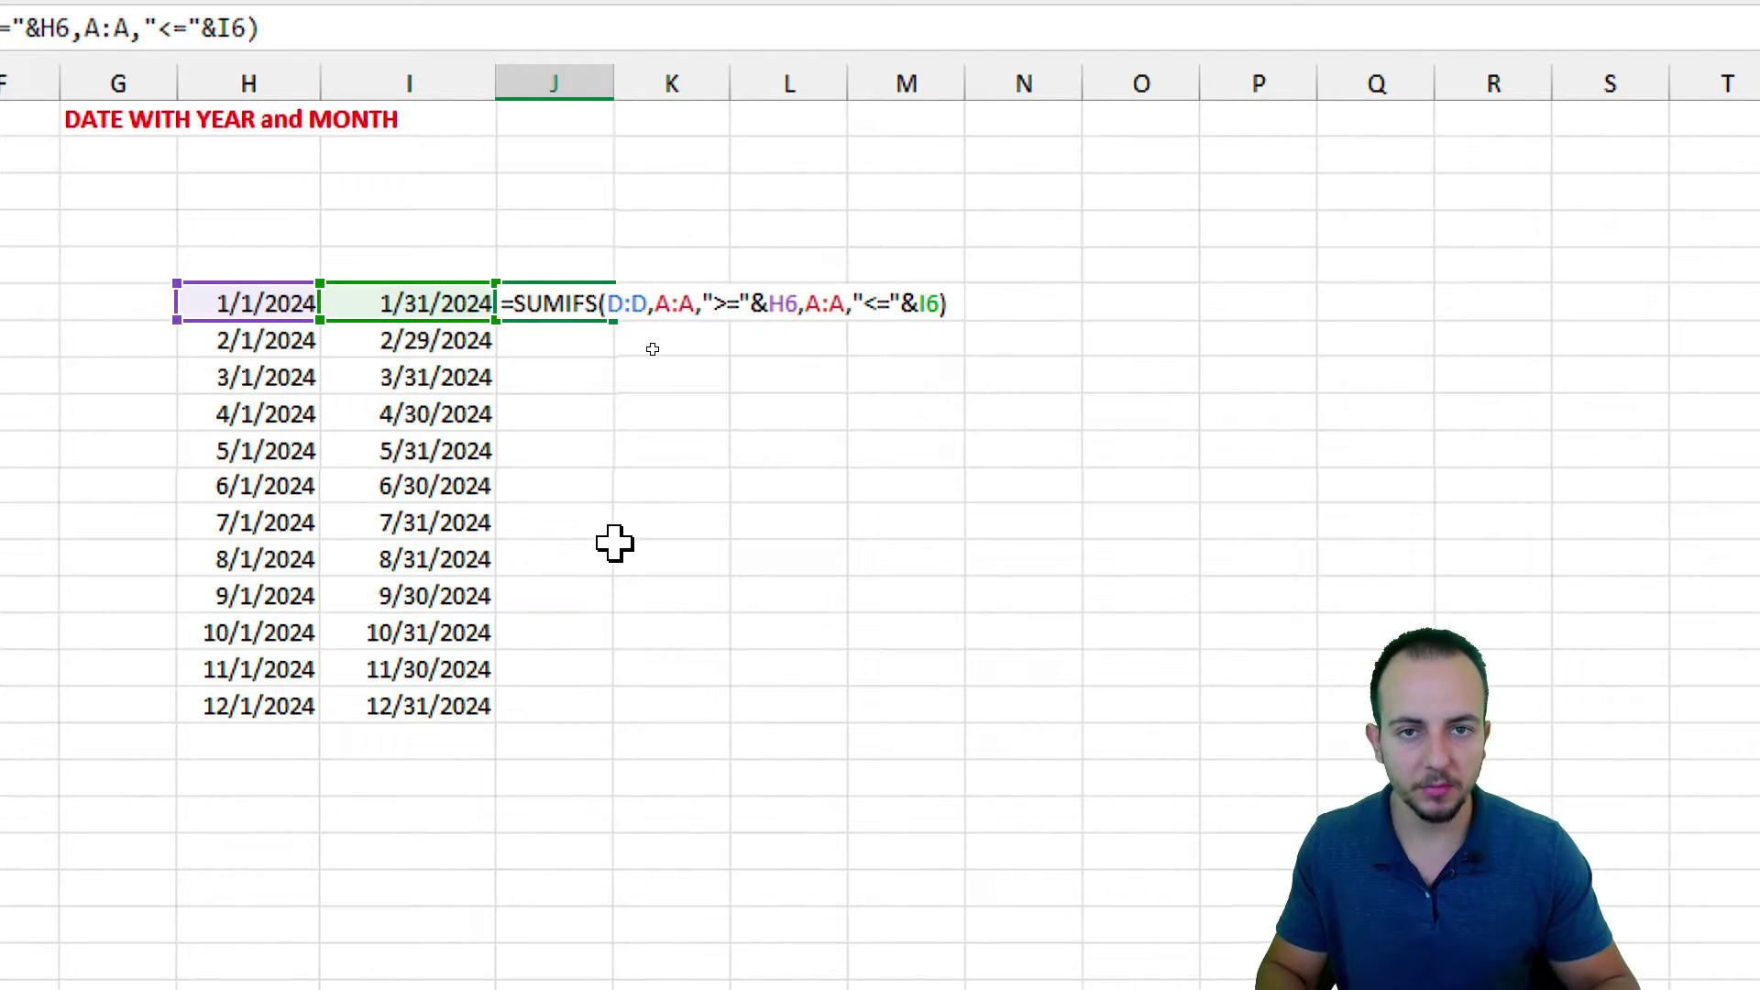
key(Return)
mouse_move(517, 266)
mouse_down()
mouse_move(636, 330)
mouse_move(354, 247)
mouse_move(413, 253)
mouse_up()
key(Escape)
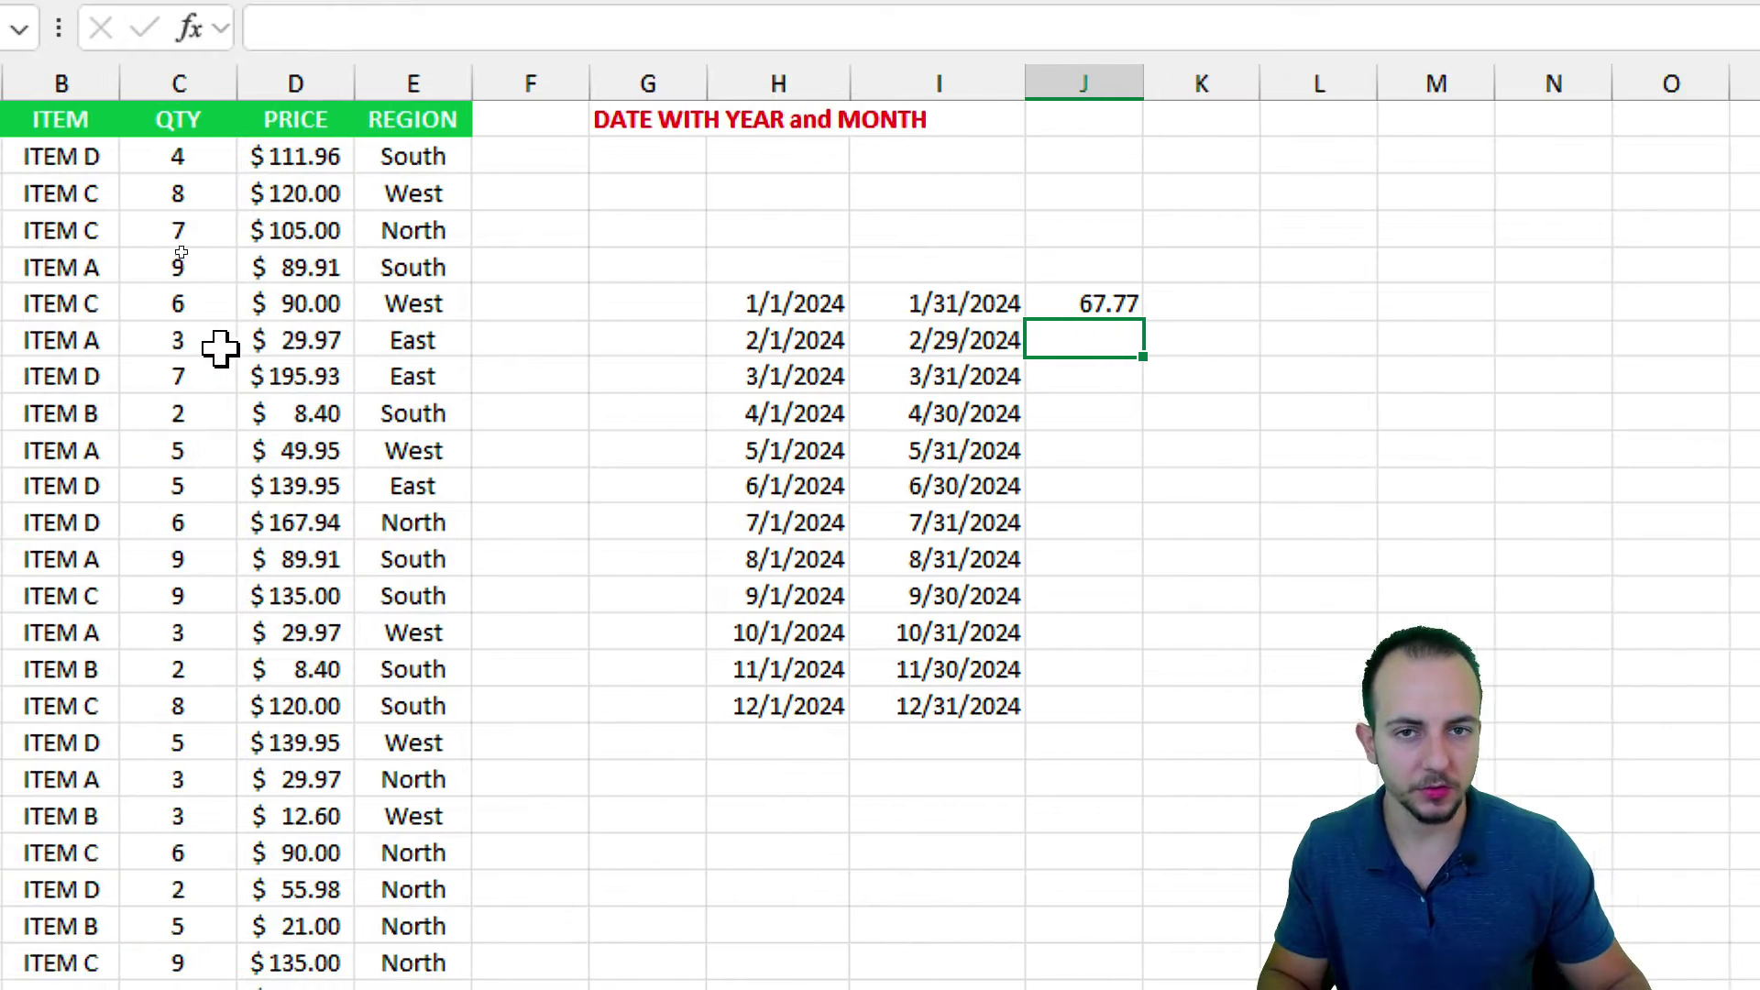
drag(106, 156, 562, 596)
click(562, 378)
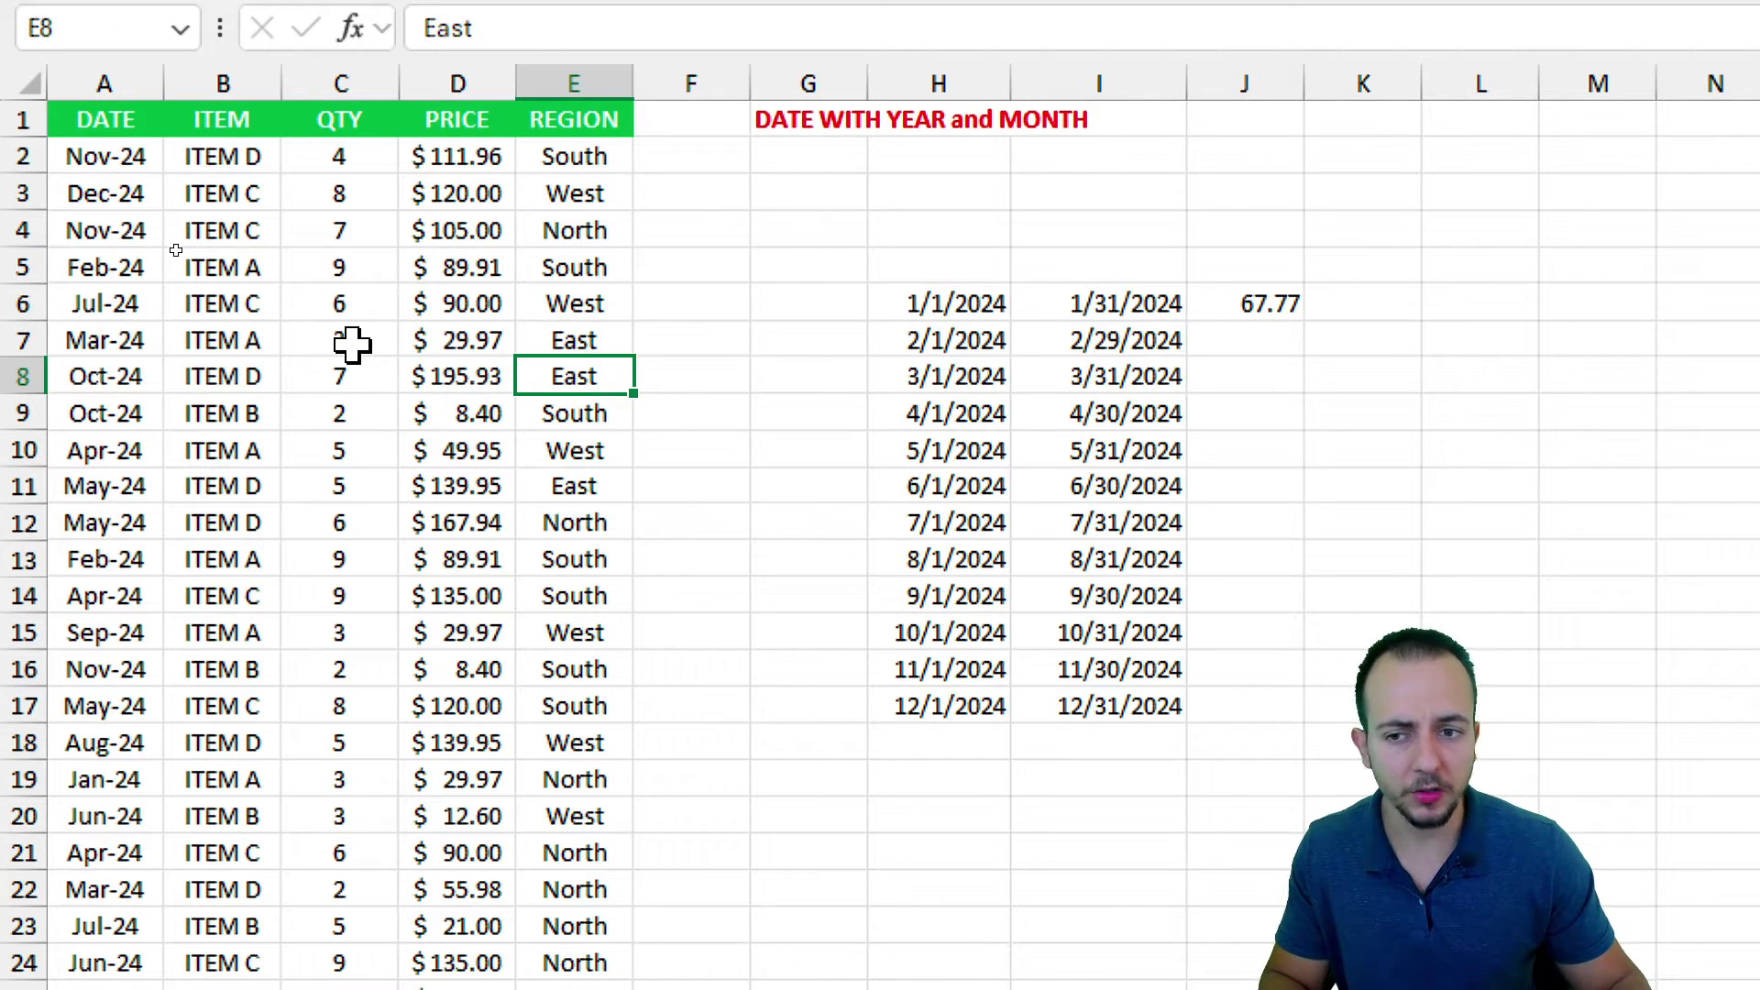
- Turn on filters for the sales table and filter the DATE column to January 2024 only
click(275, 341)
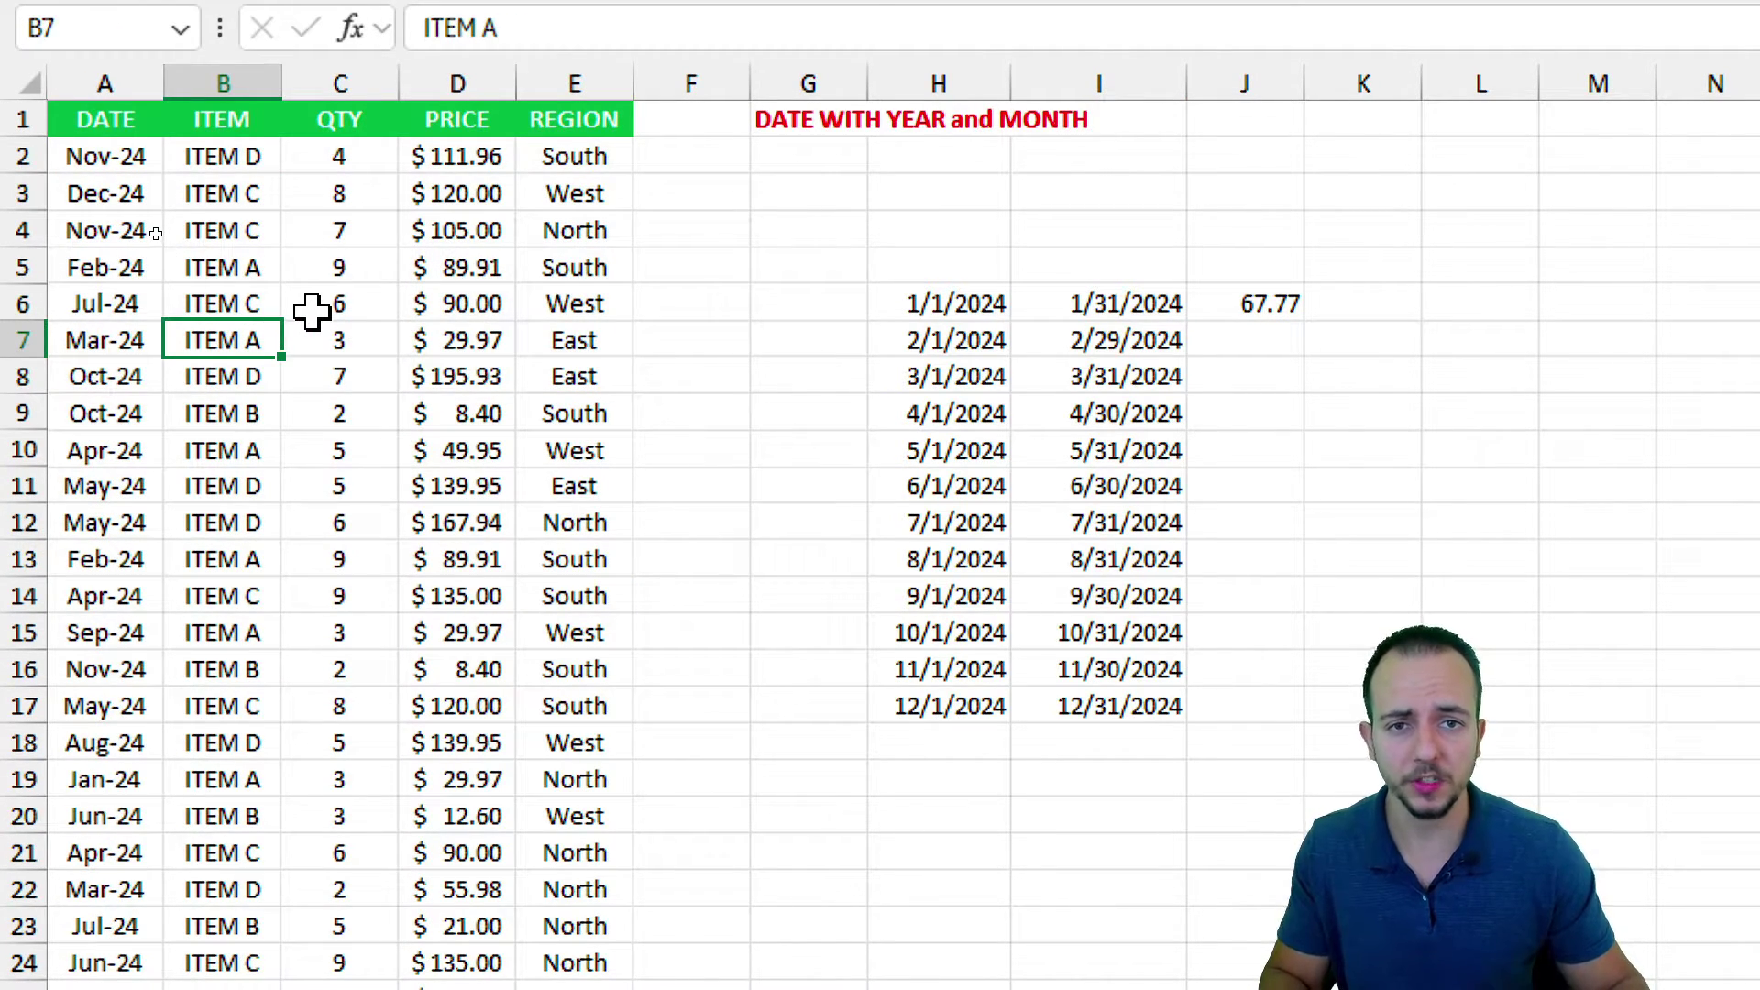
key(ctrl+shift+l)
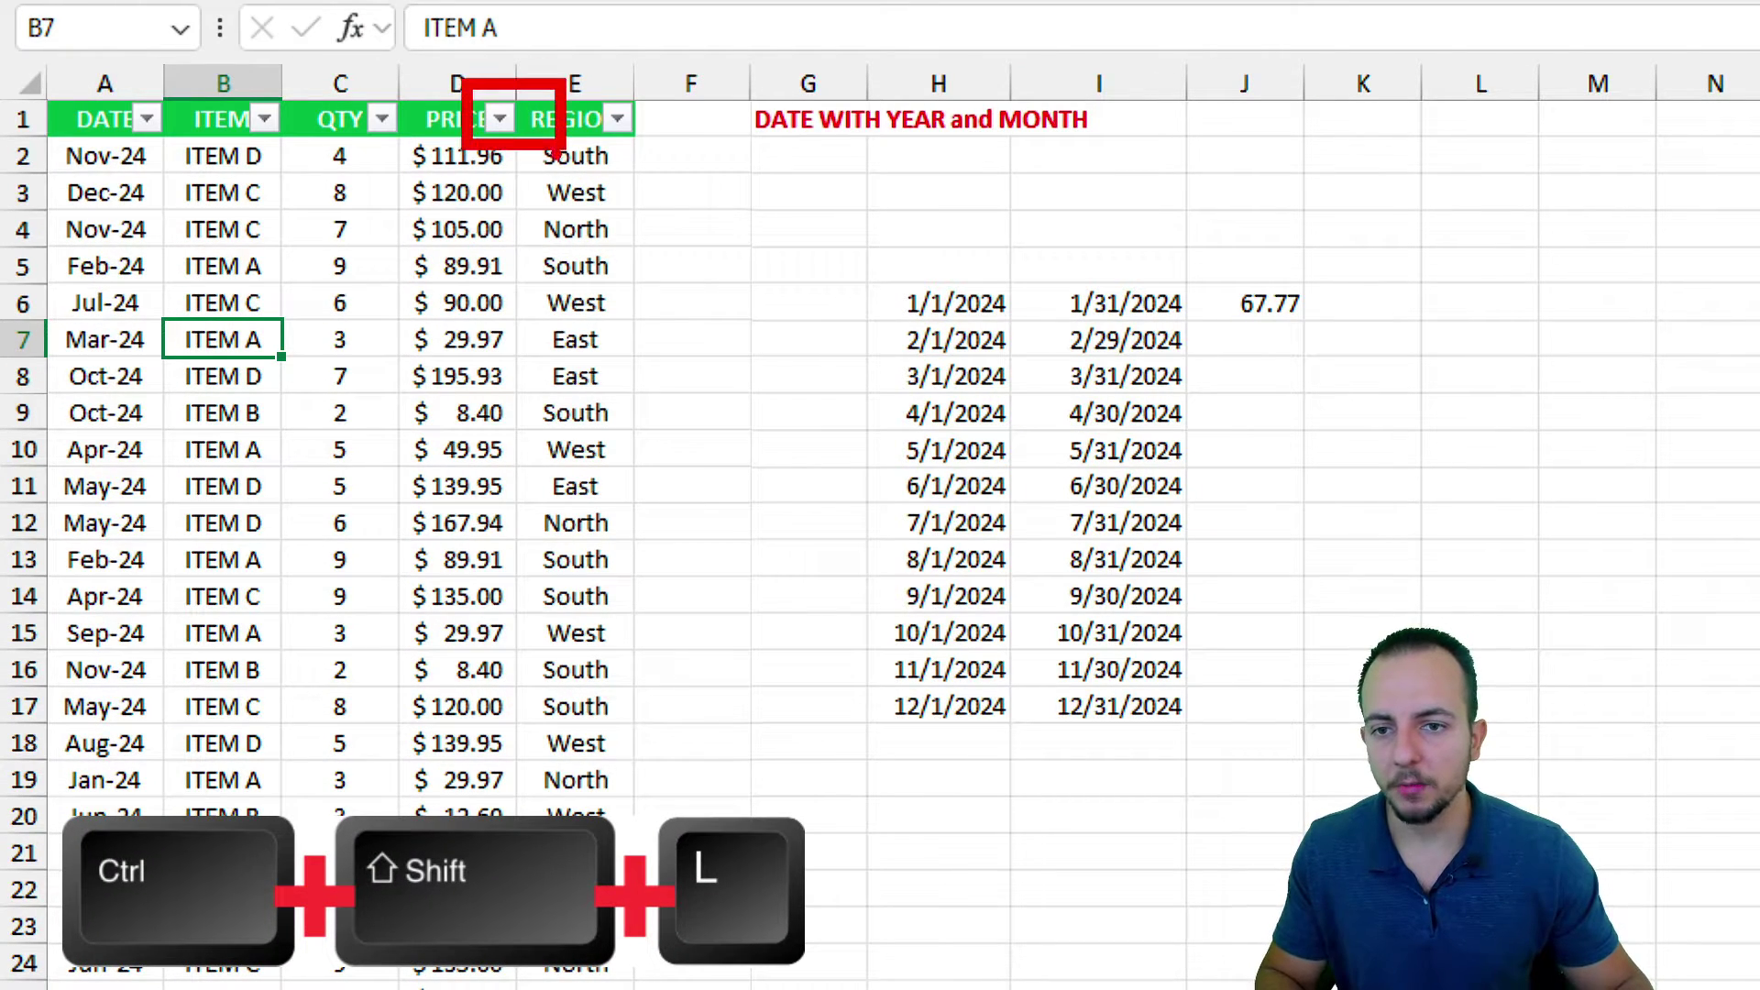
click(147, 122)
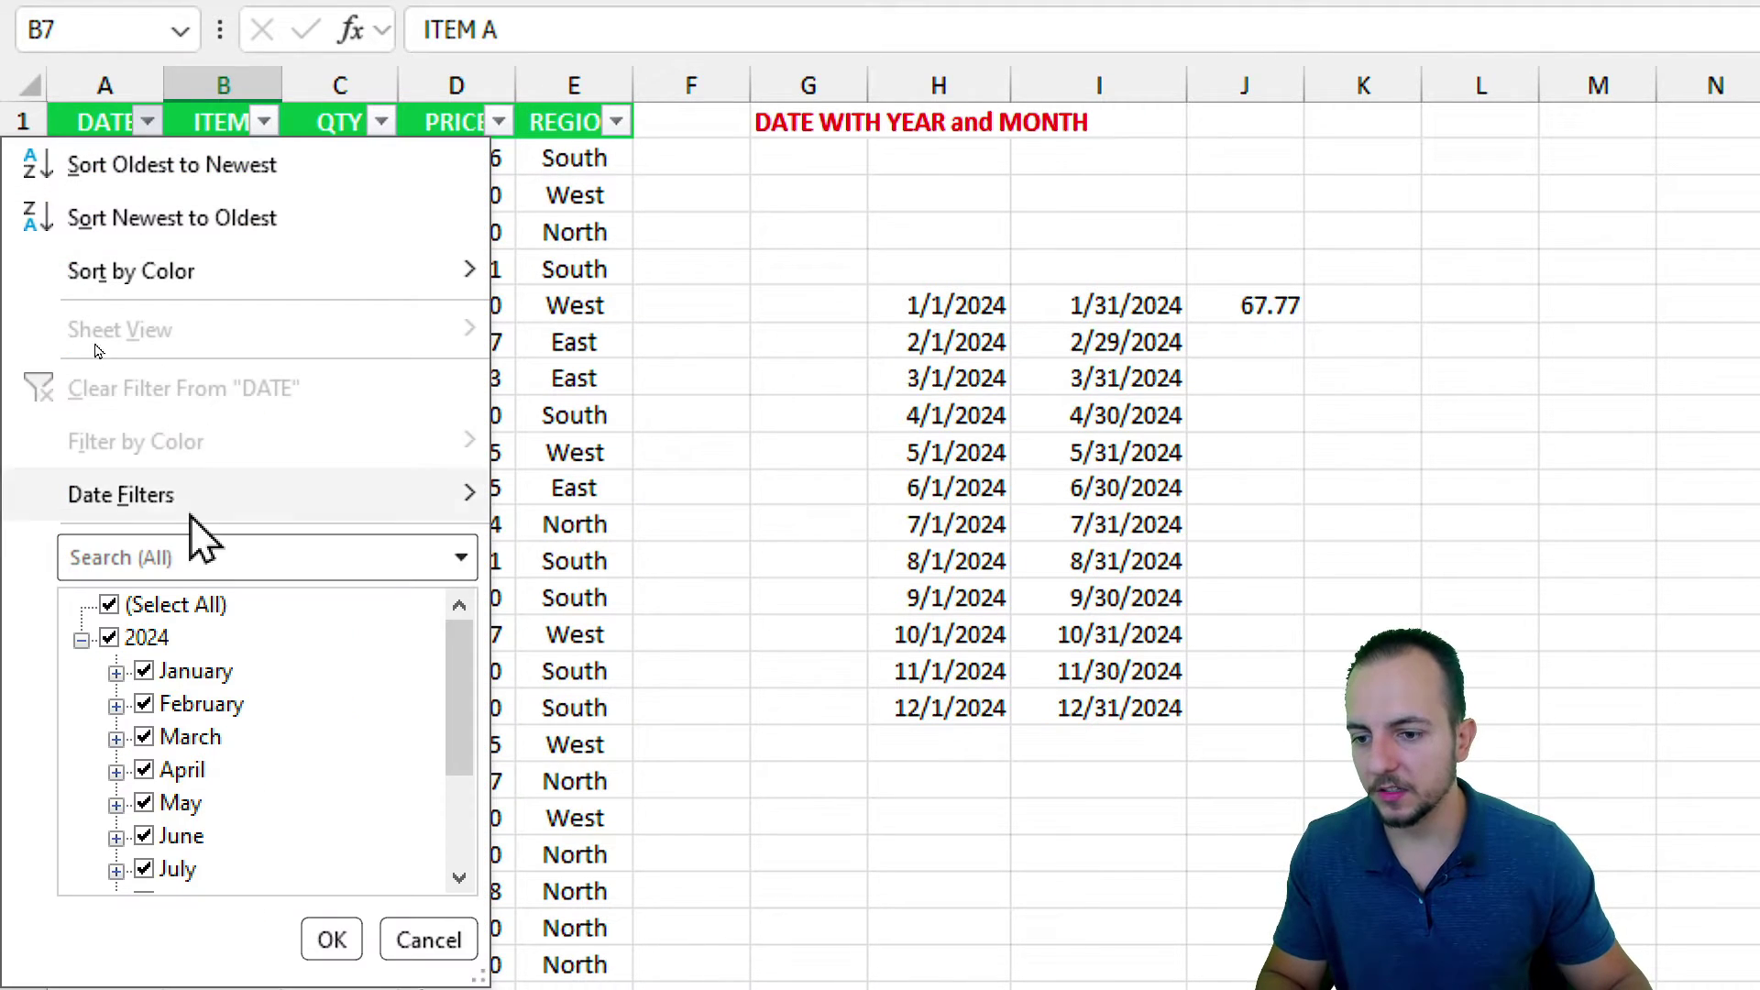
click(179, 607)
click(200, 683)
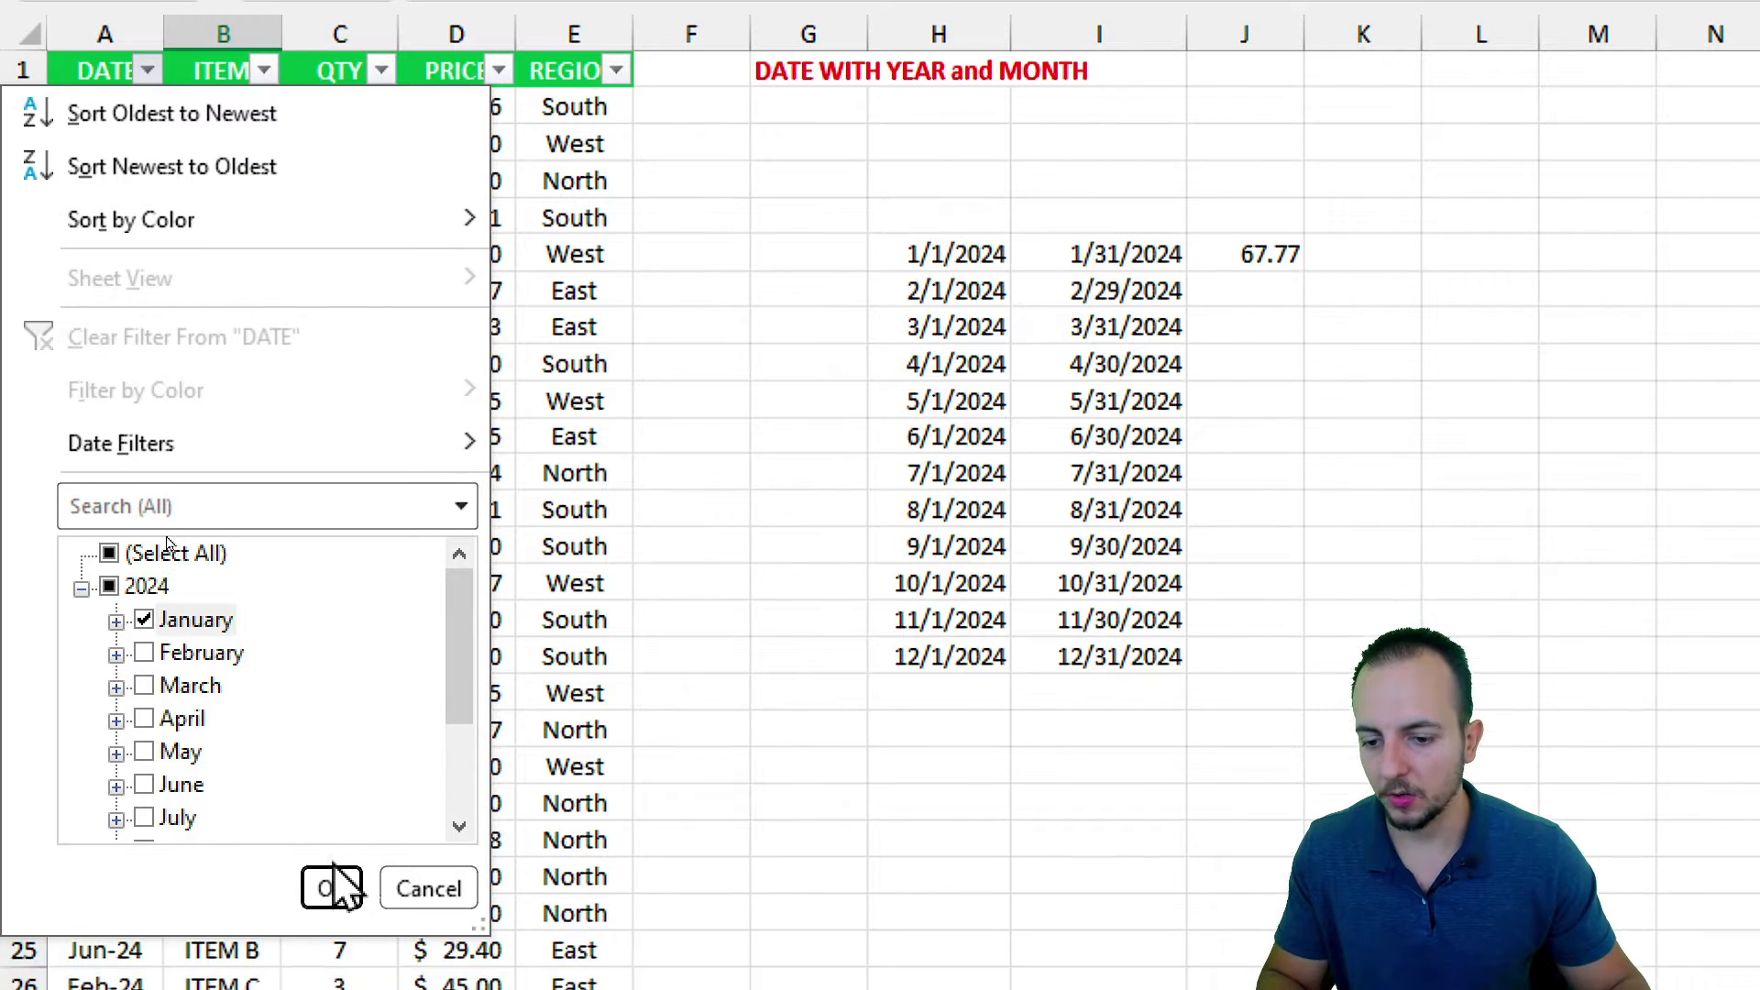
click(332, 939)
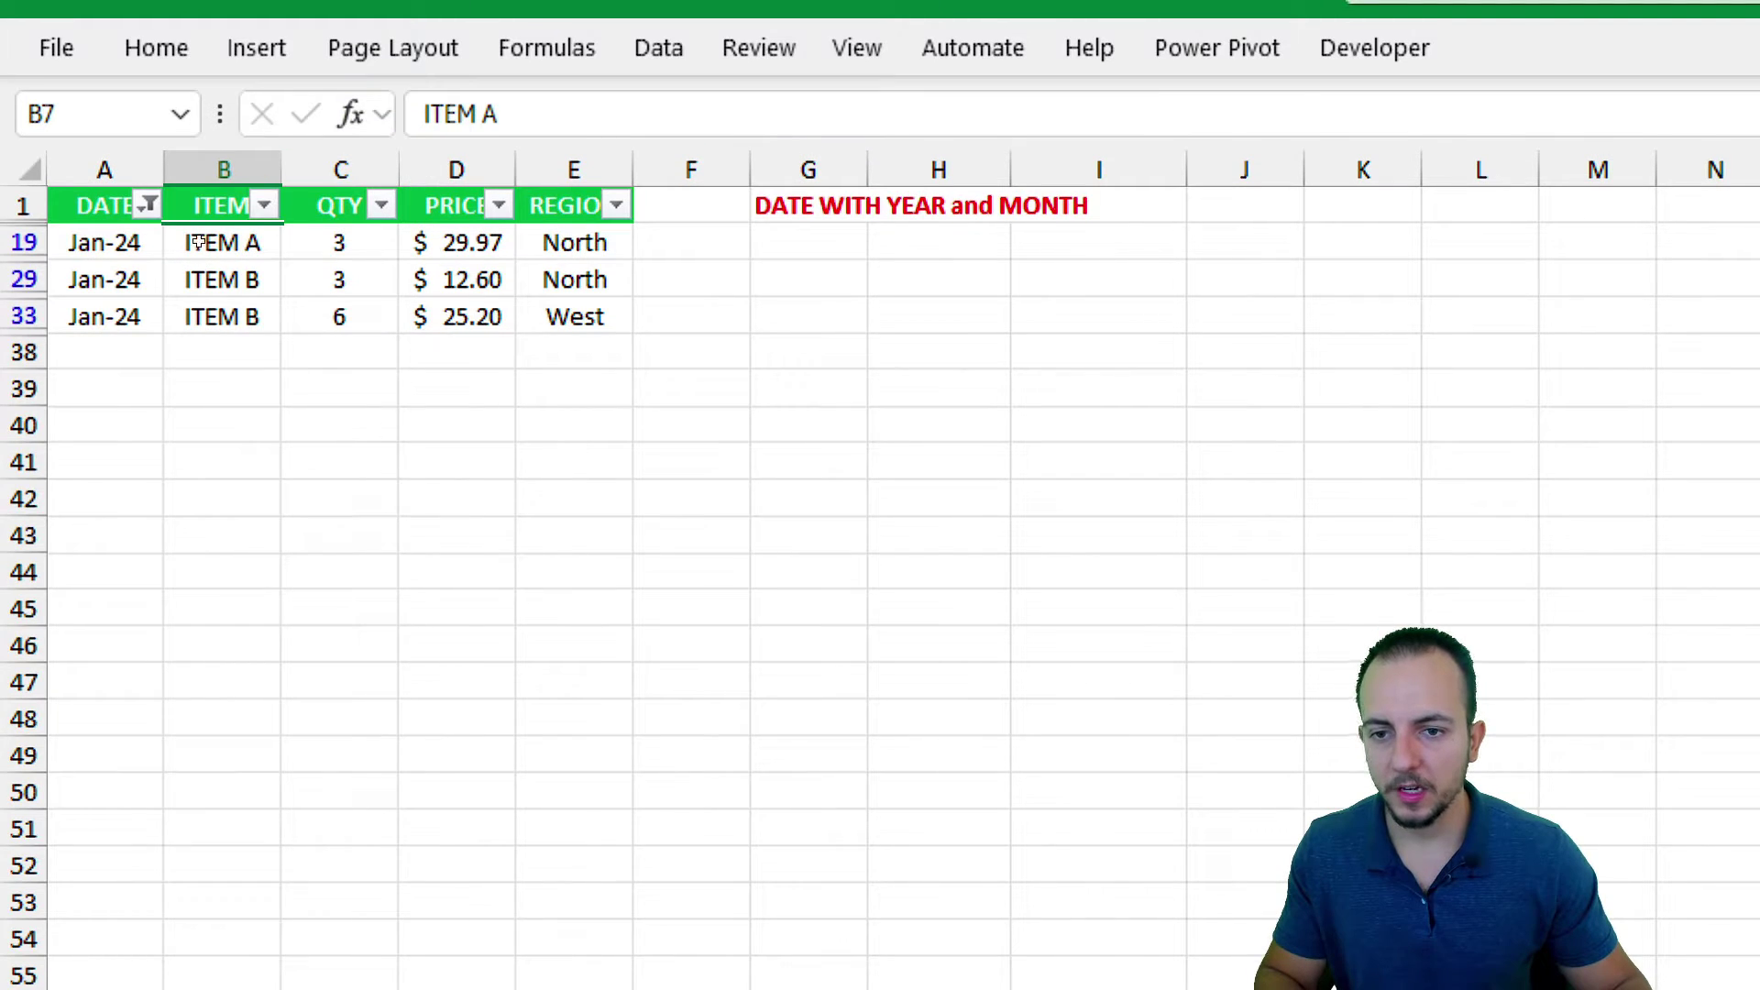
- Cross-check the January total by adding the filtered prices in D41 with =D19+D29+D33, and delete that check formula
drag(394, 207, 530, 334)
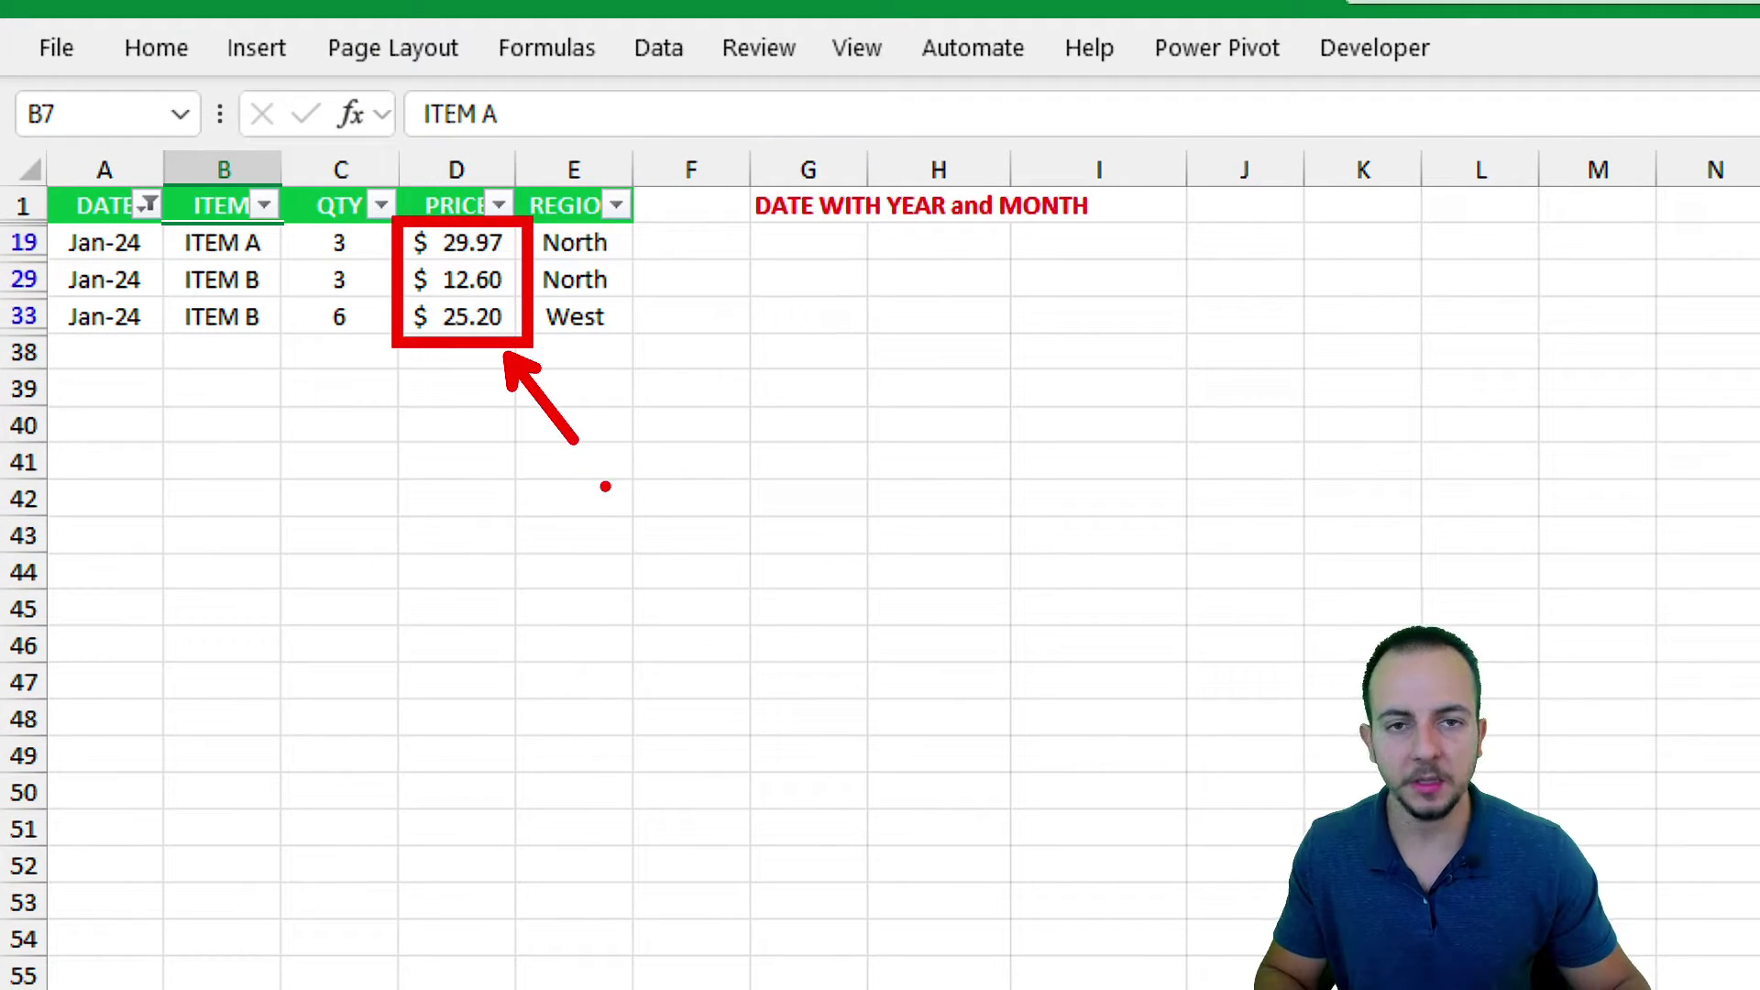
key(Escape)
click(457, 463)
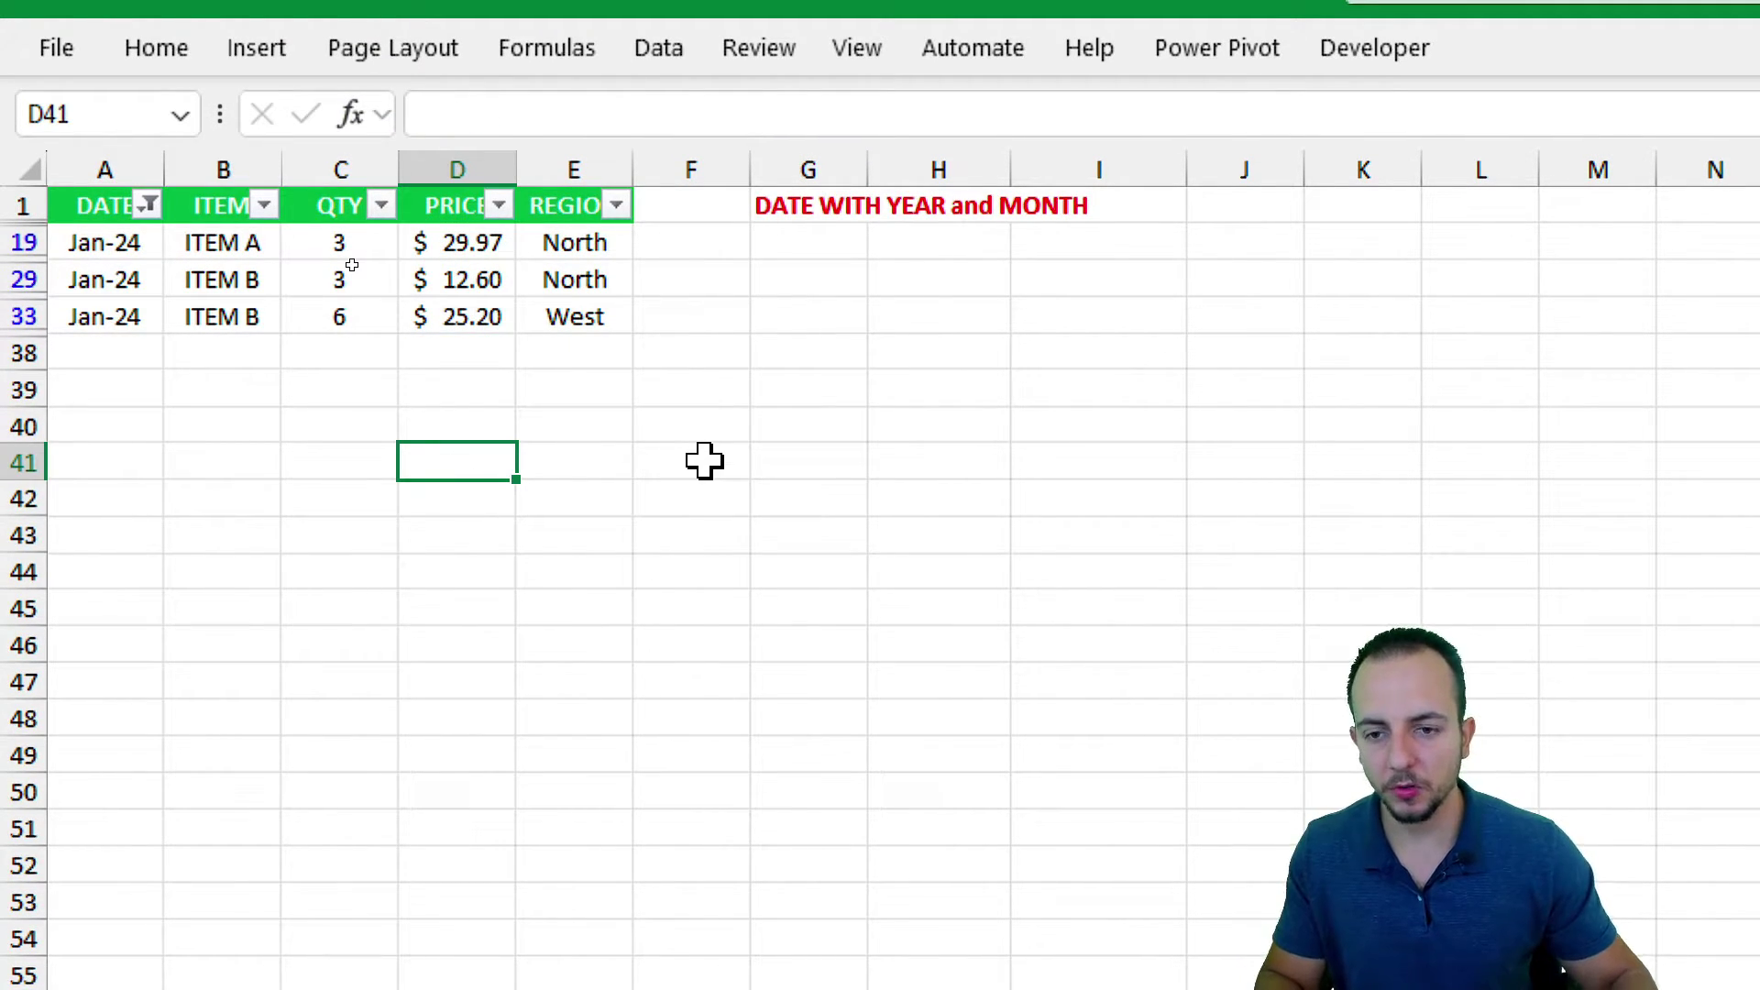
text(=)
click(476, 242)
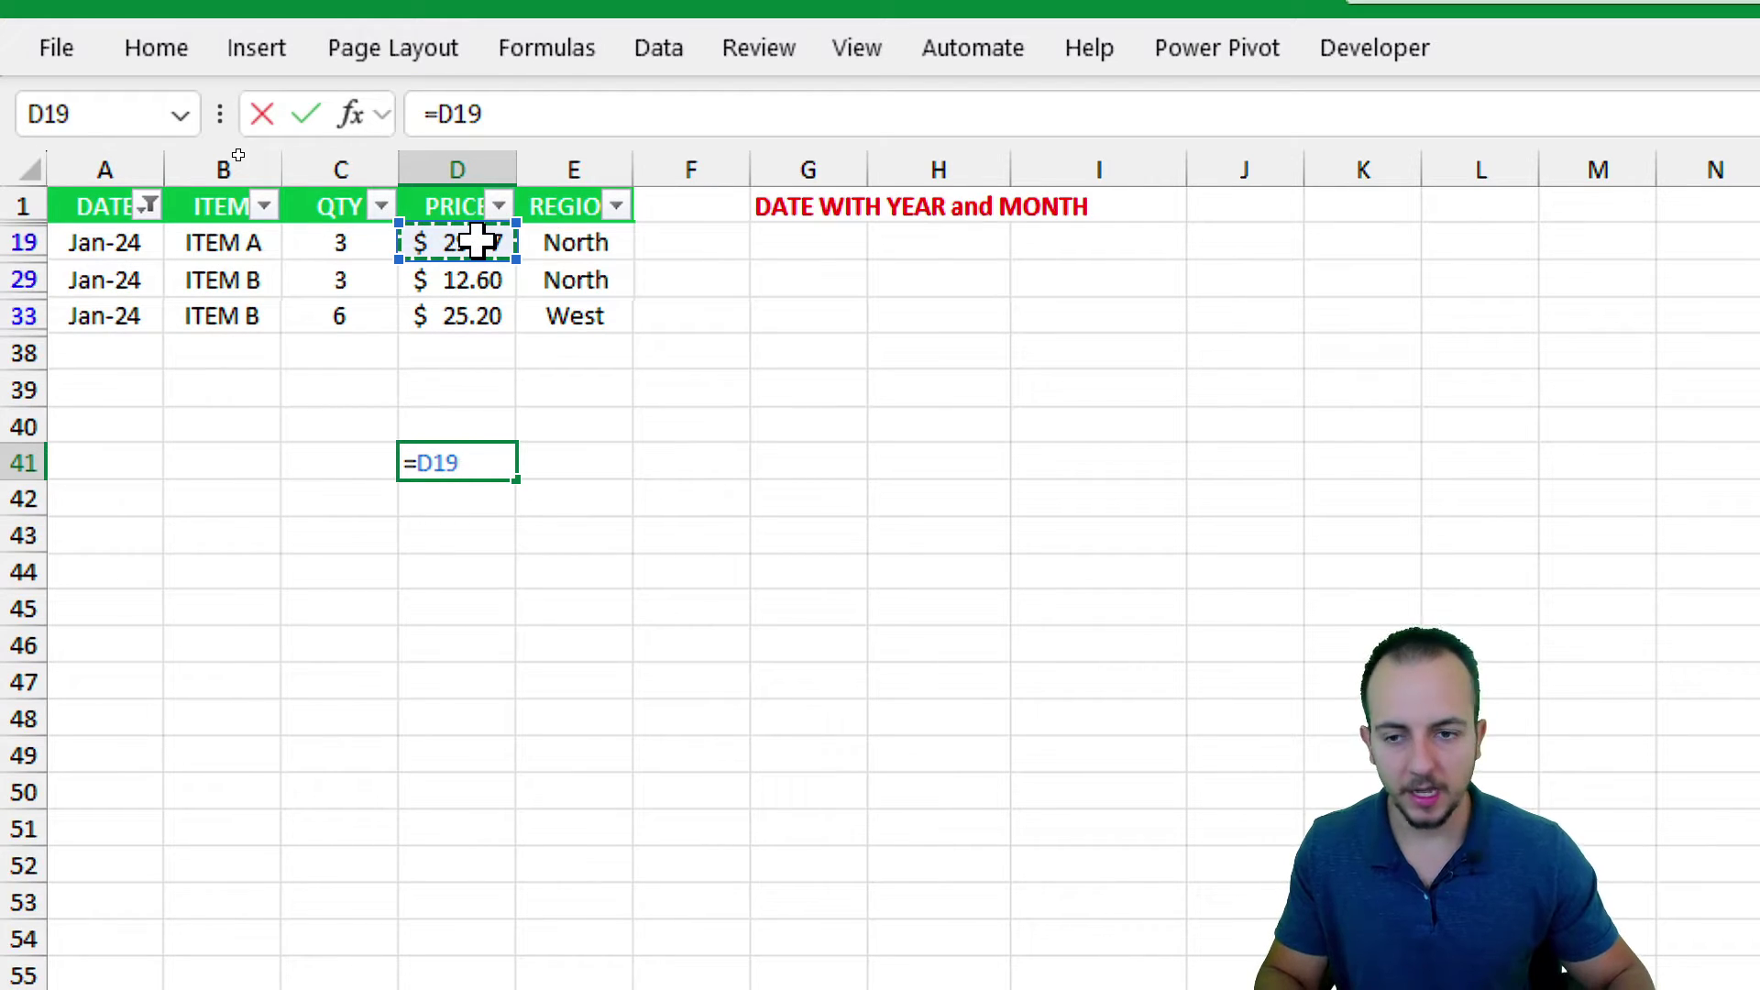
text(+)
click(471, 284)
text(+)
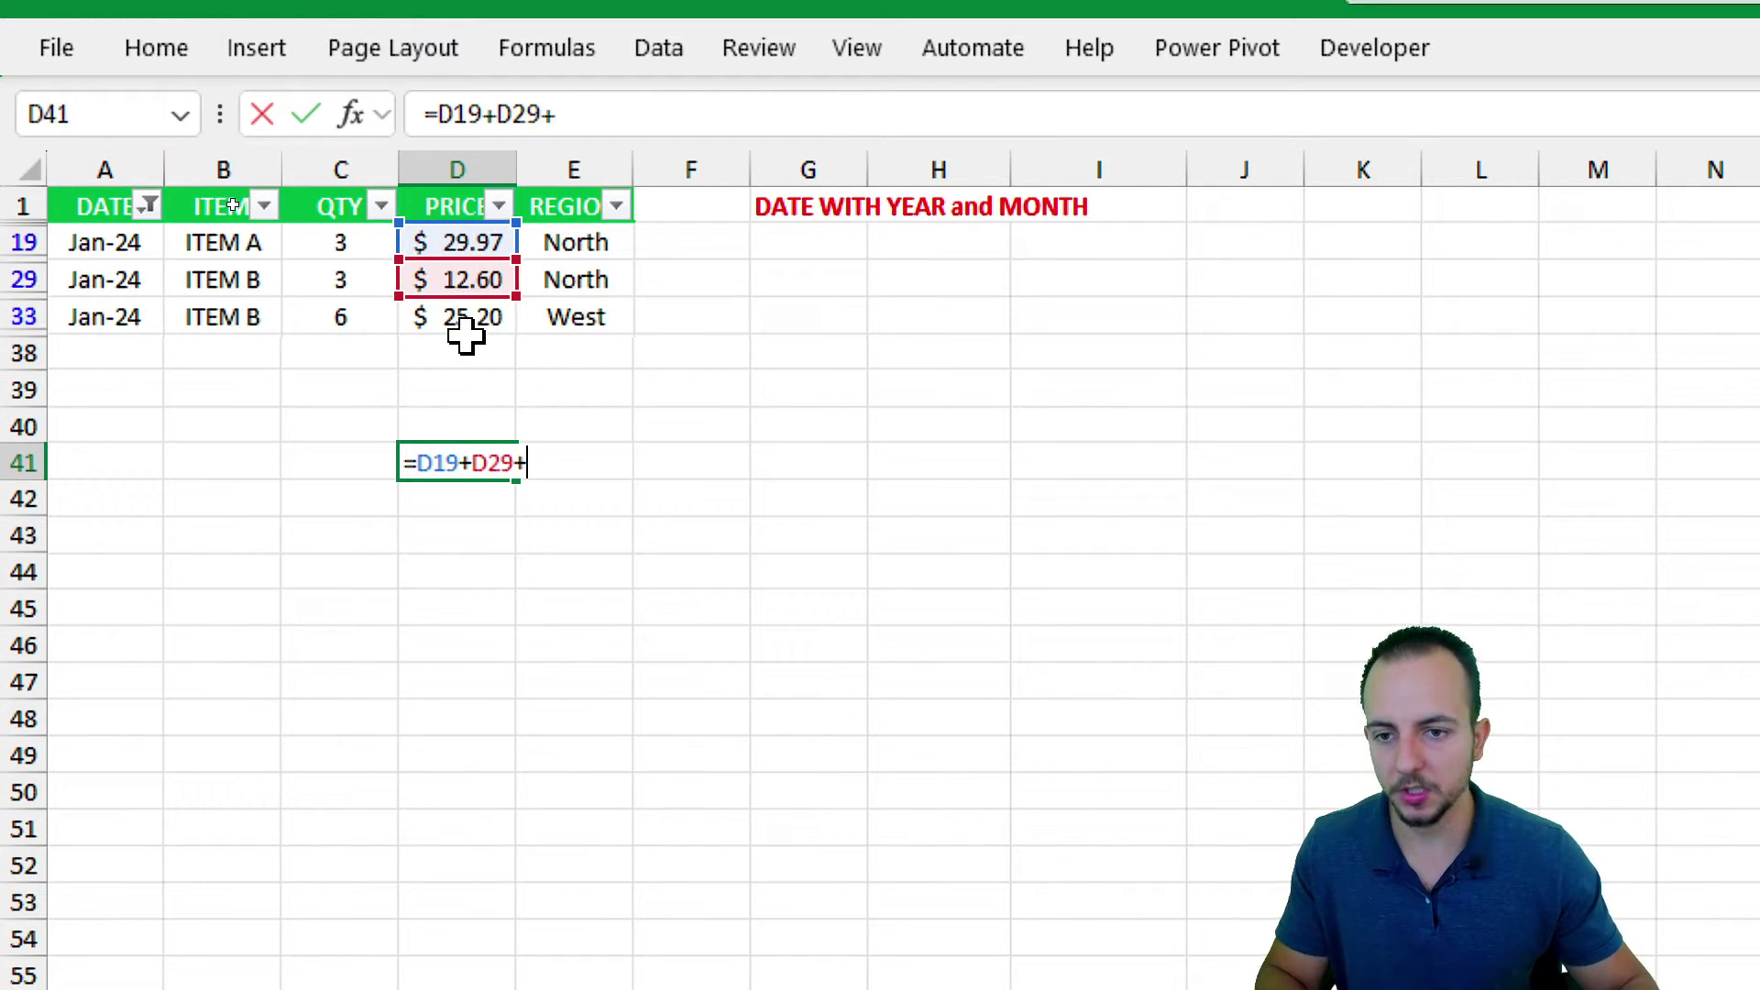
click(466, 323)
key(Return)
click(507, 458)
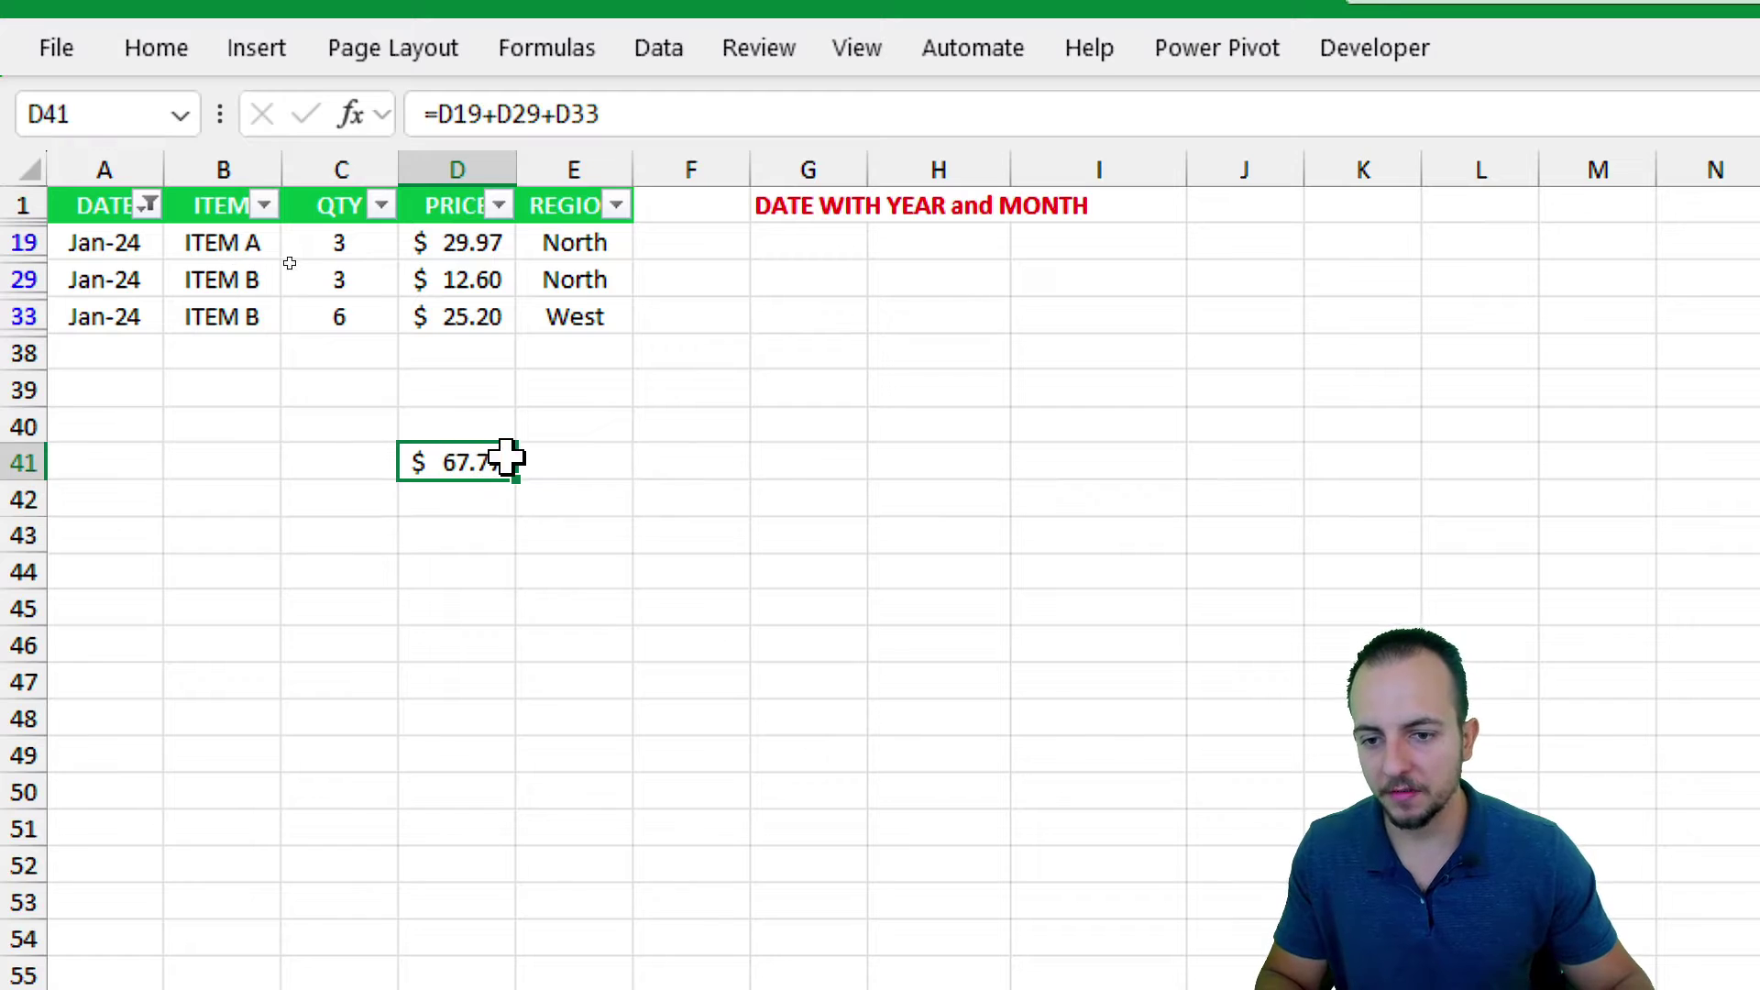
key(Delete)
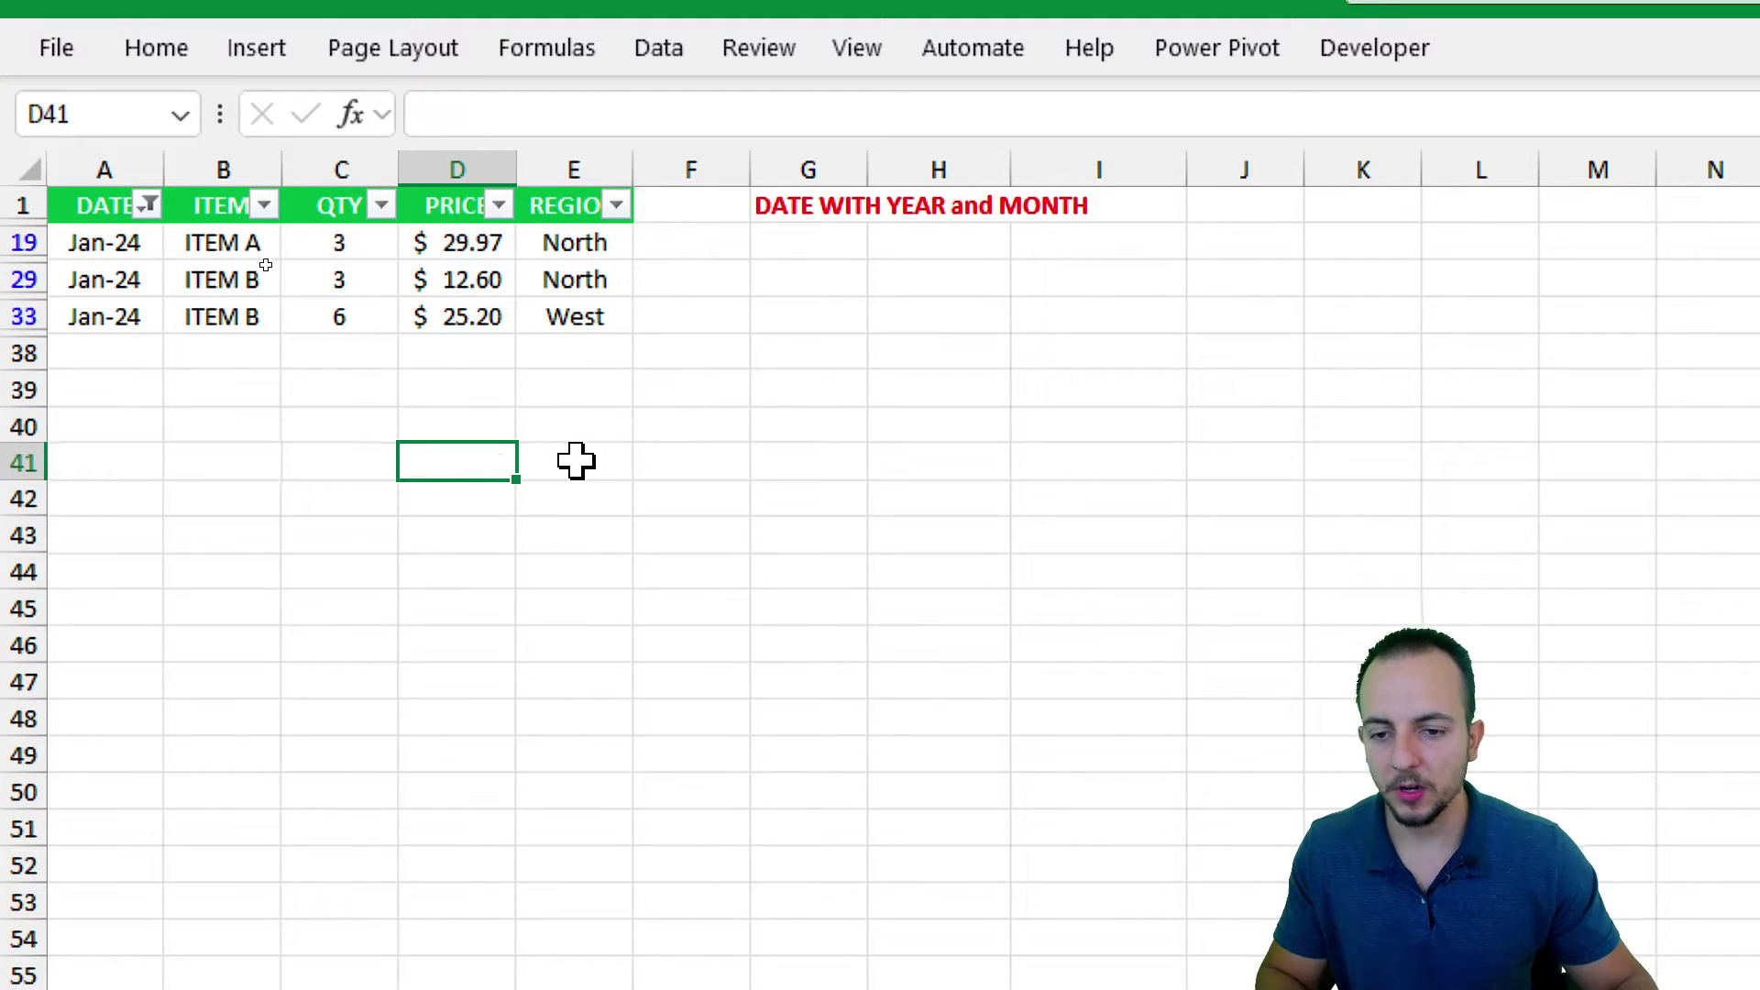
- Clear the filter from the DATE column so that all sales rows are shown
click(454, 280)
click(147, 205)
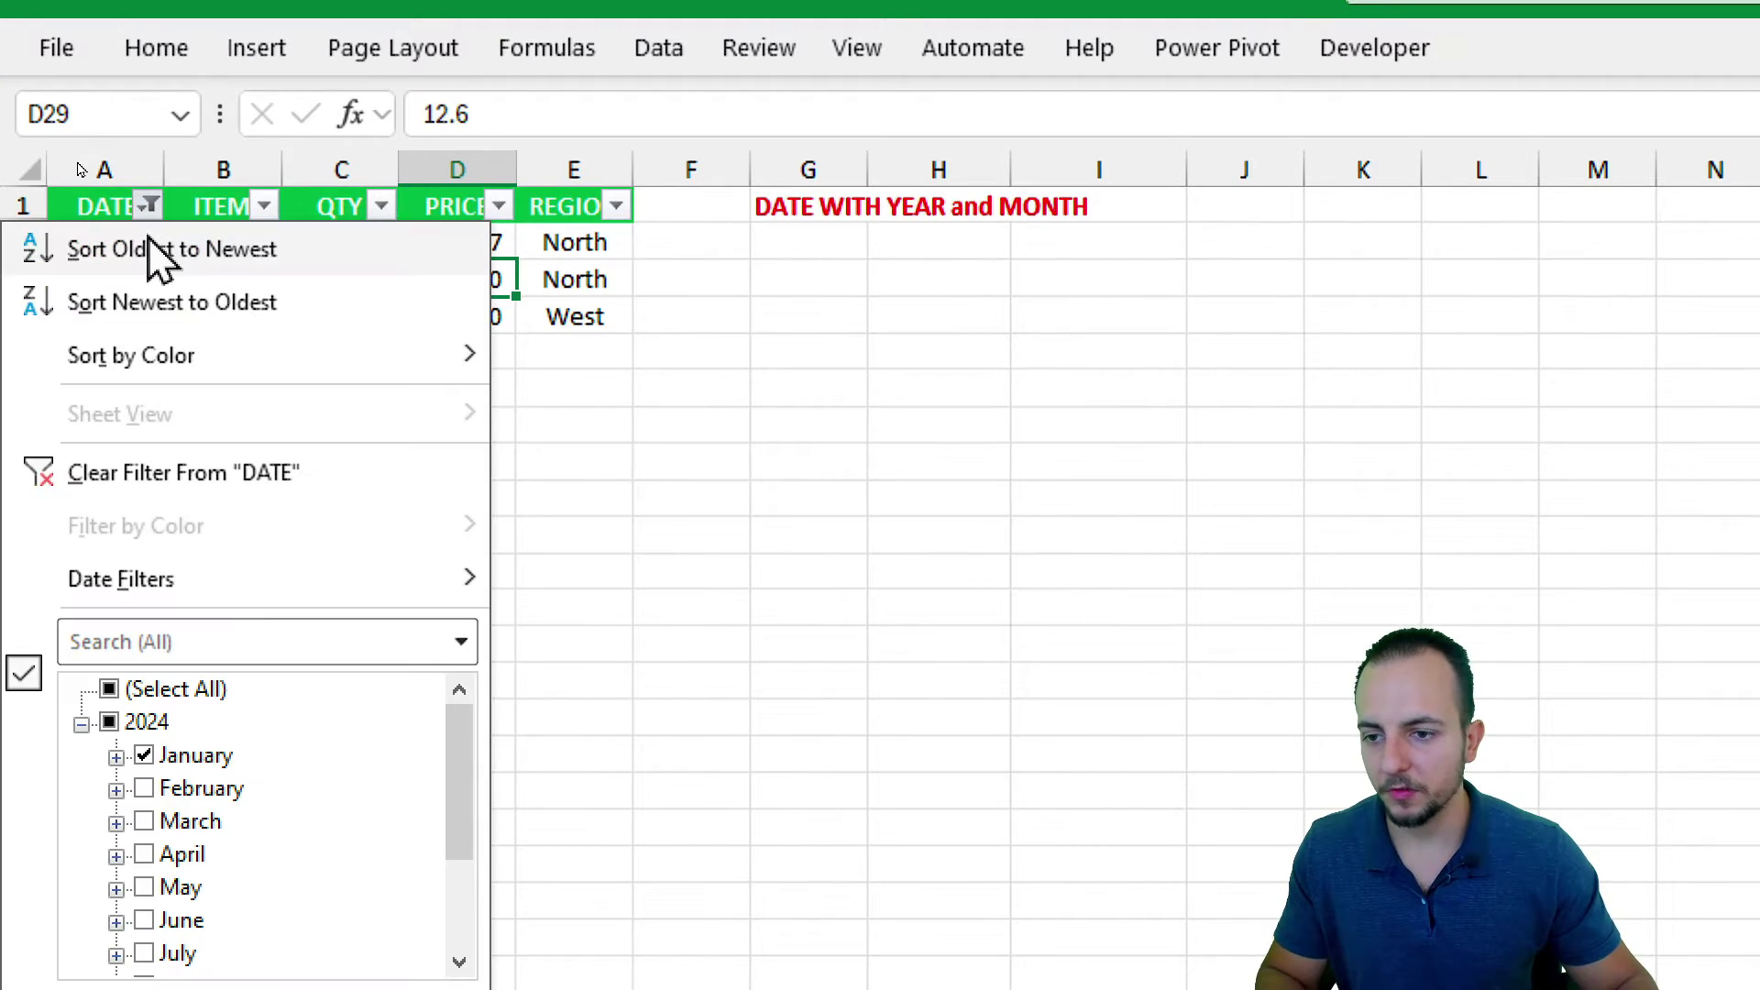
click(138, 469)
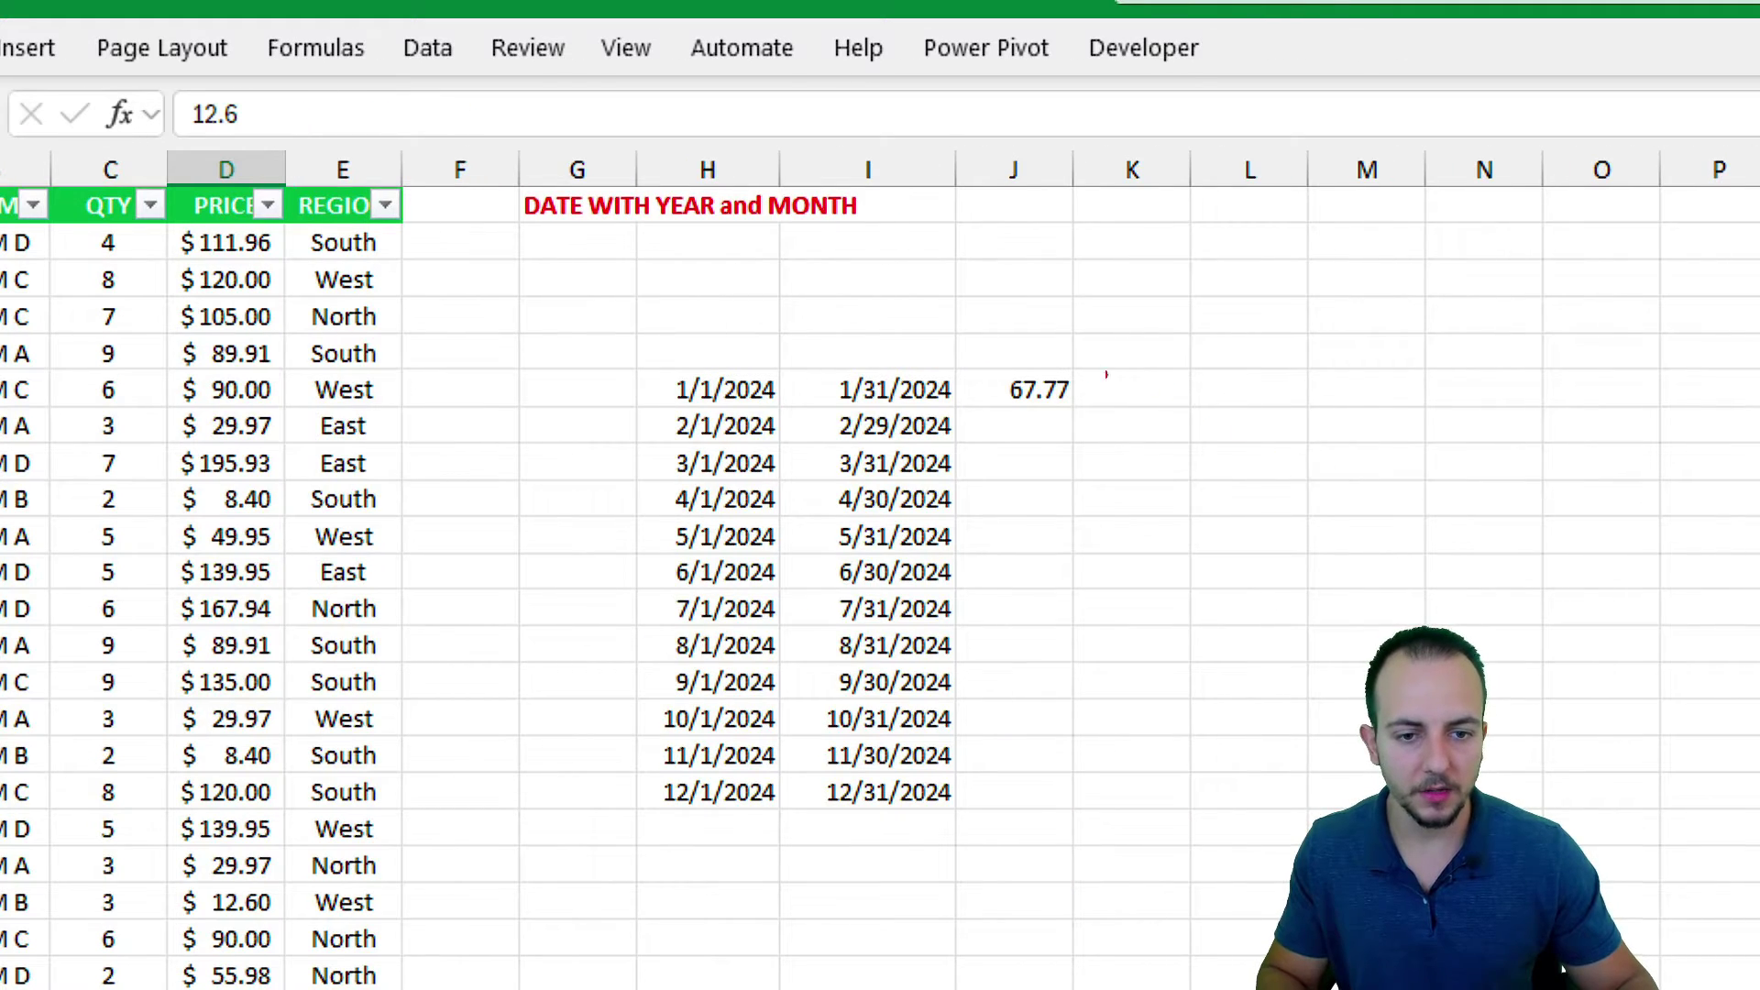
- Fill the SUMIFS formula in J6 down to J17 for all twelve months
drag(1059, 441, 1111, 518)
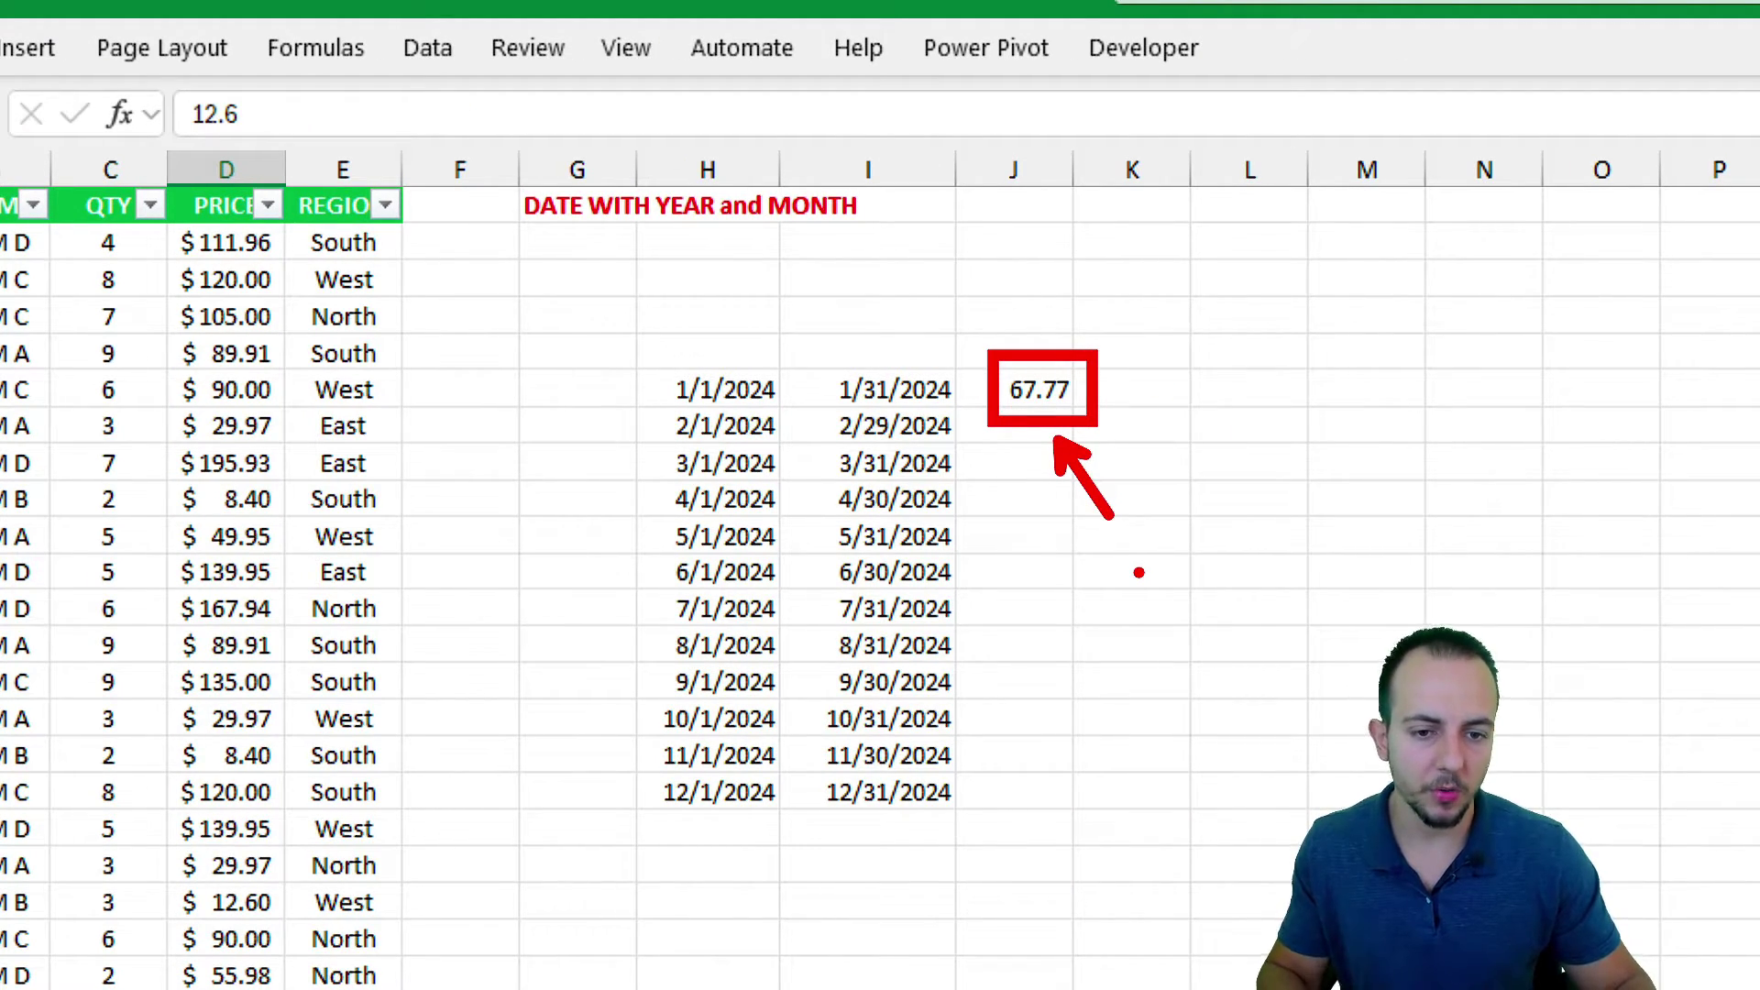
click(1059, 399)
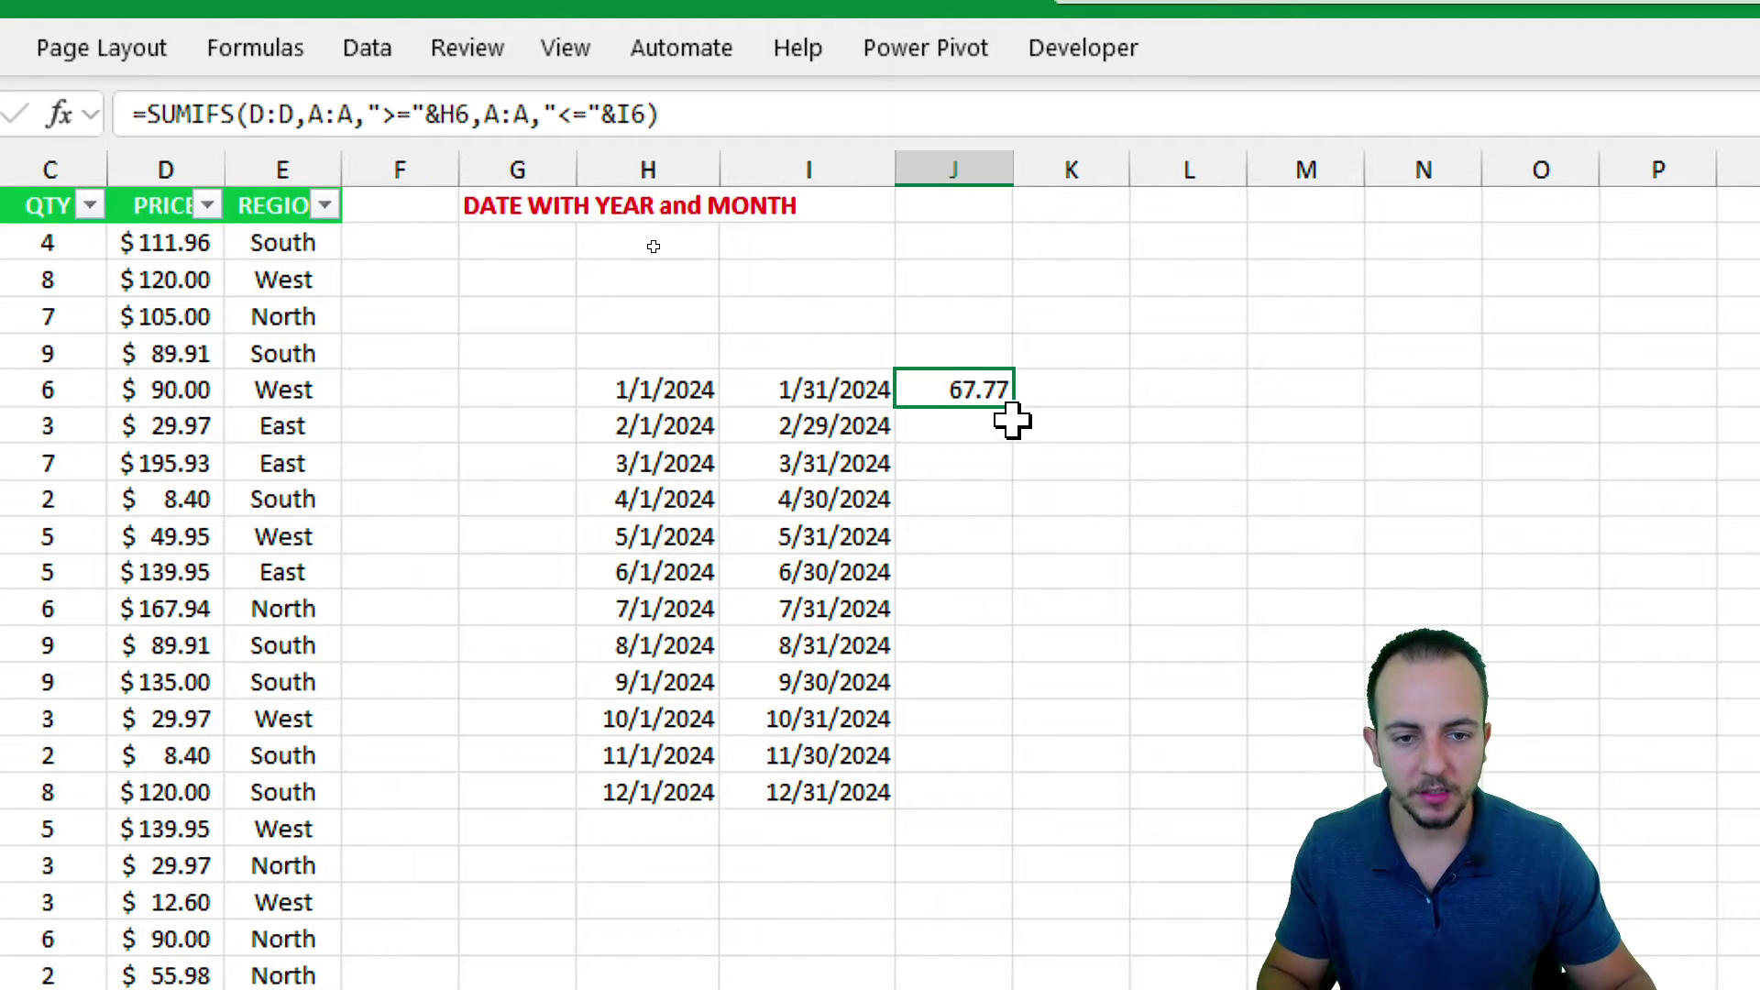
drag(1014, 409, 1005, 811)
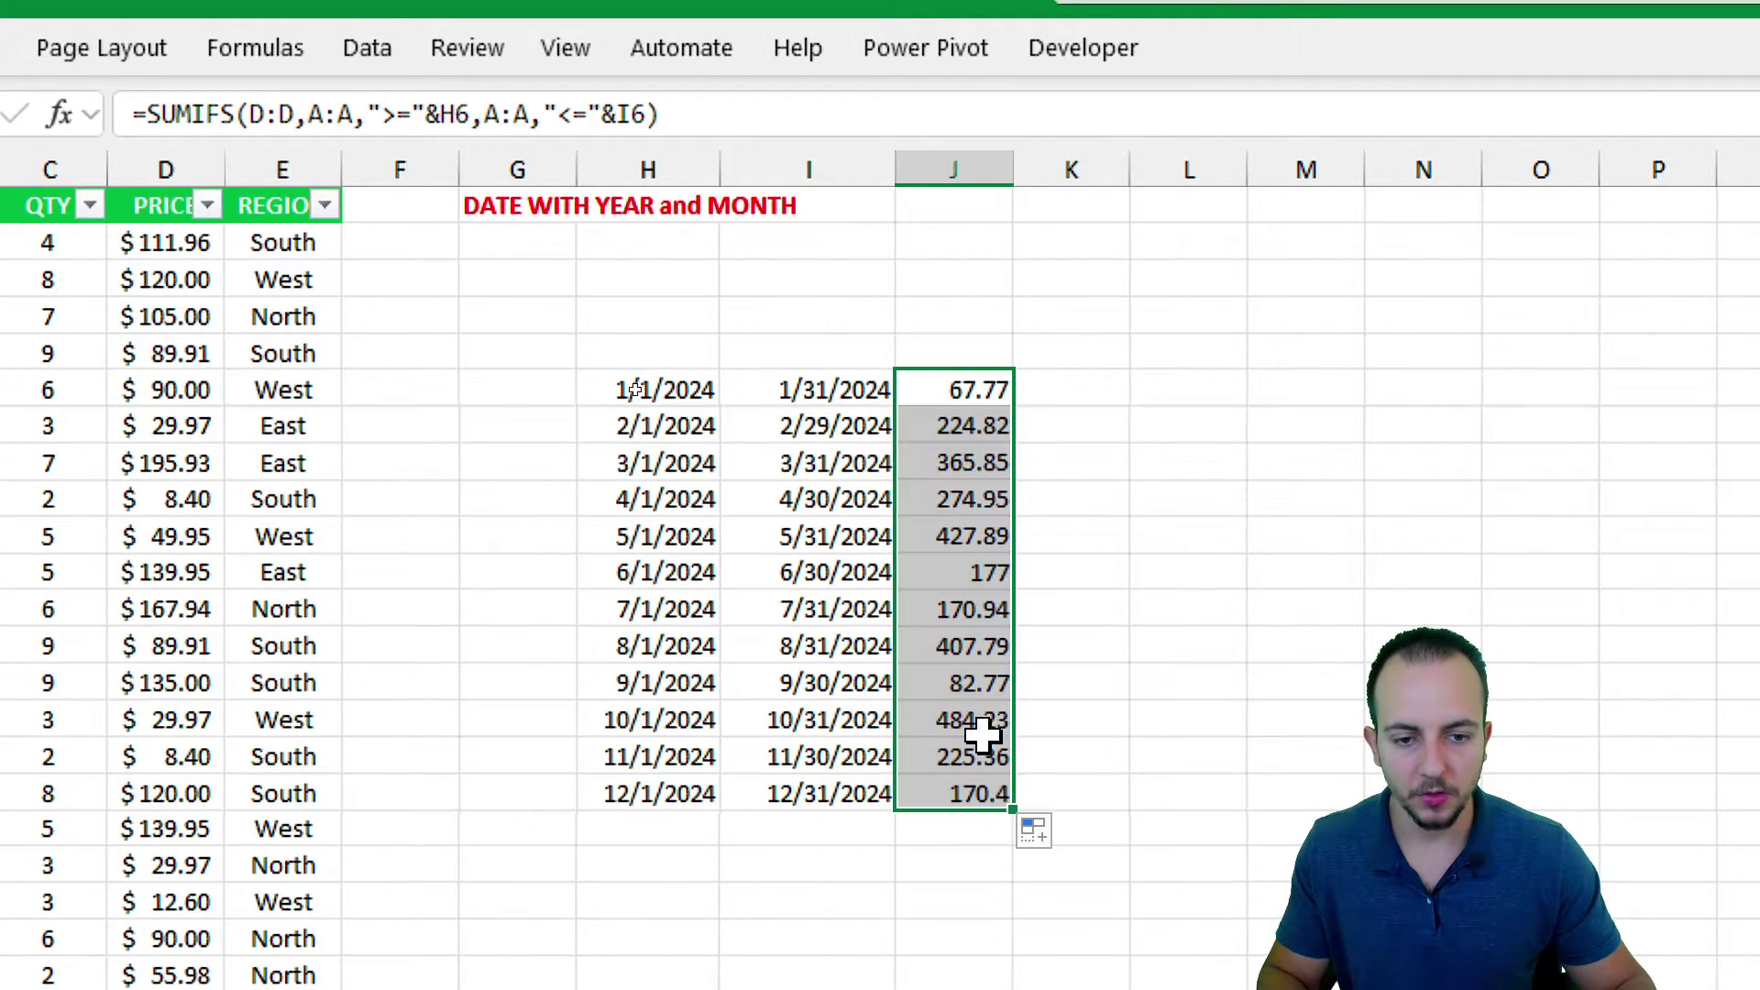
click(975, 682)
drag(995, 381, 935, 786)
drag(518, 389, 953, 787)
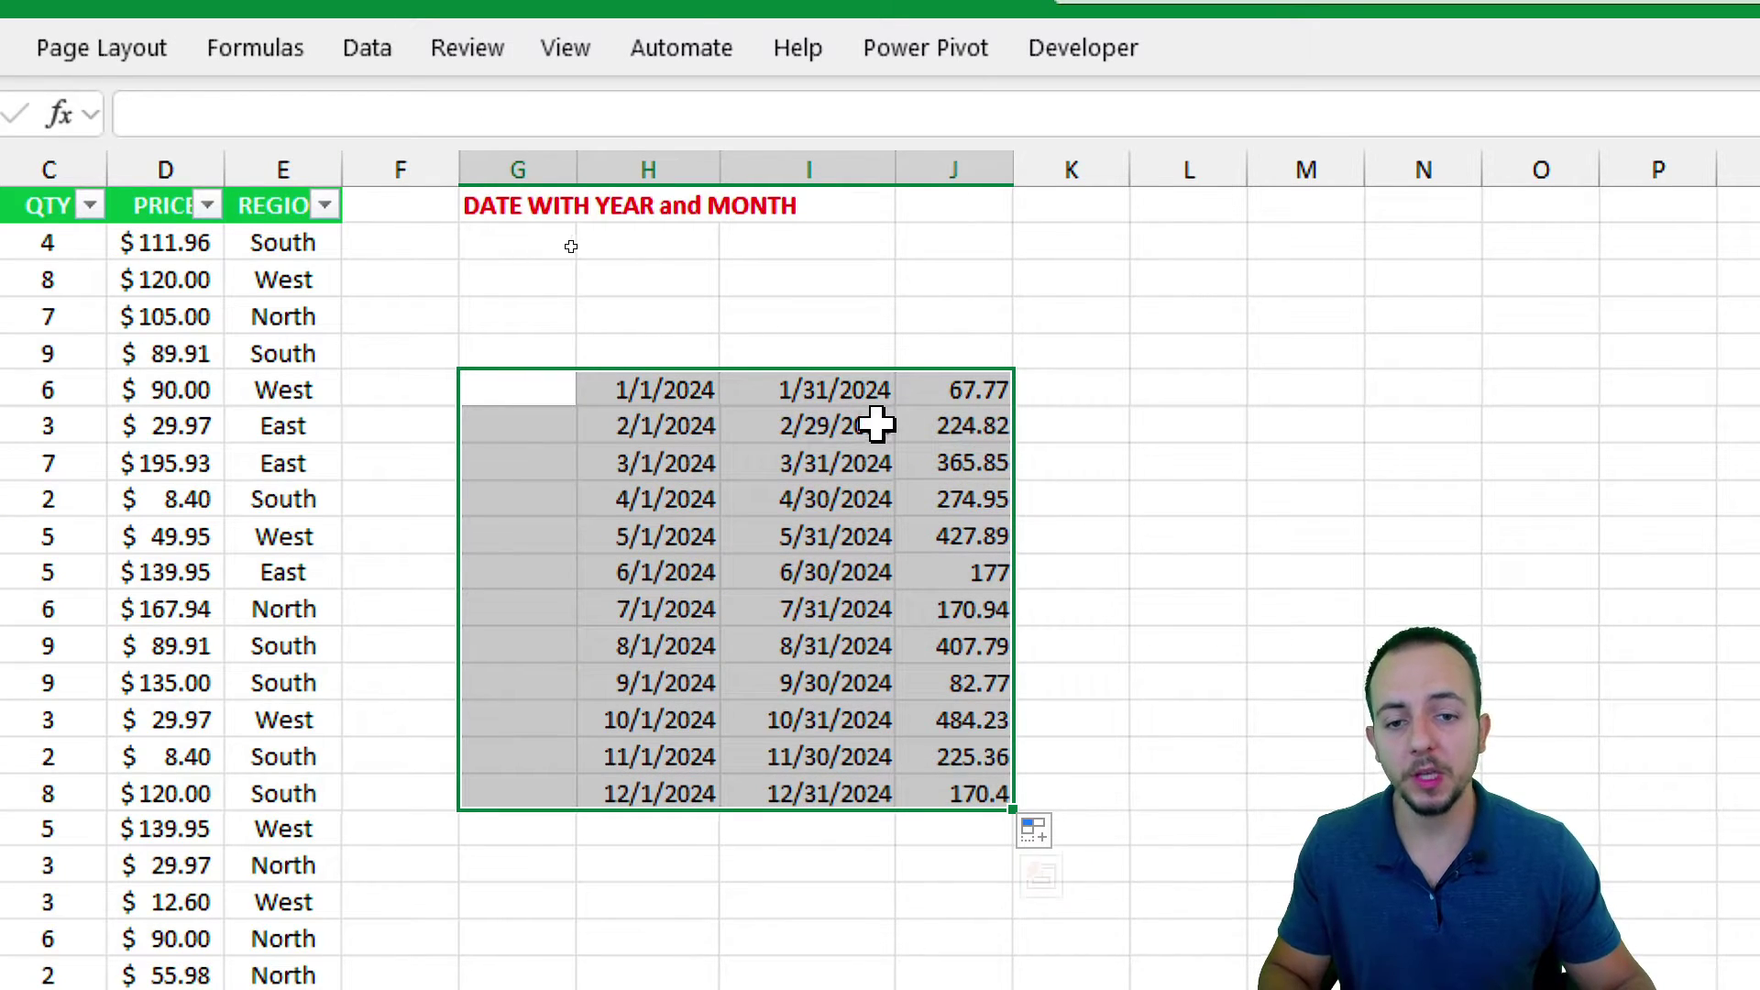
drag(712, 394, 1088, 806)
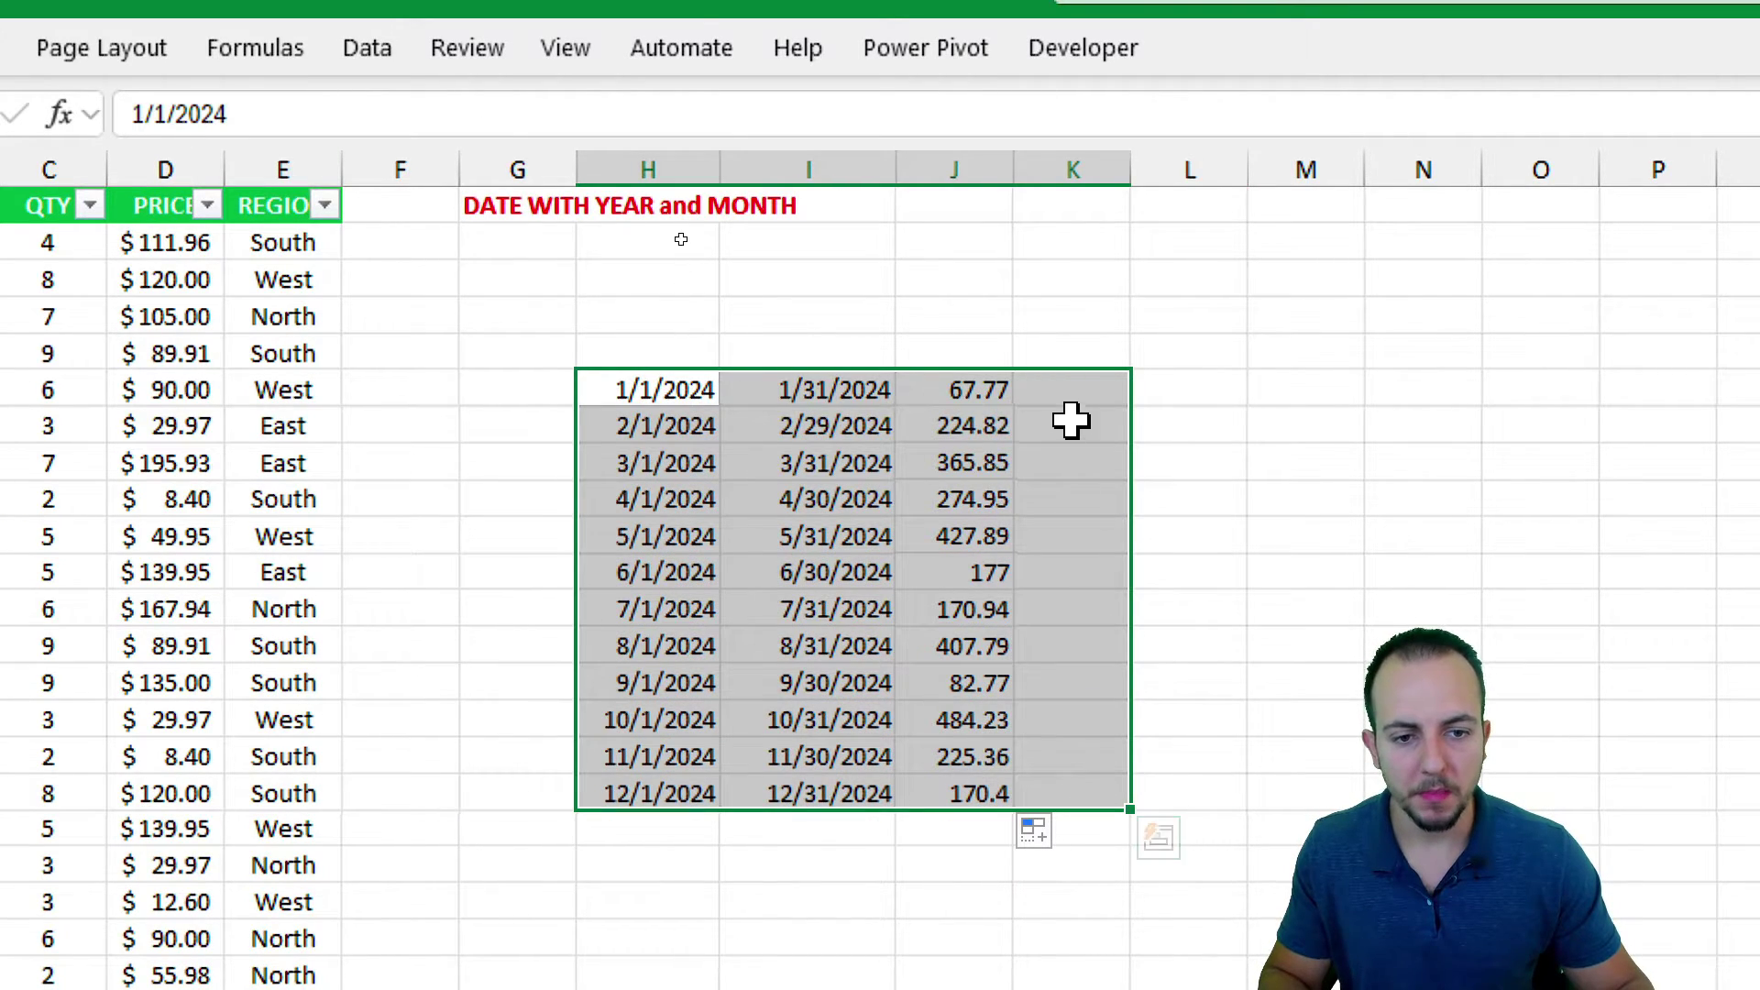
- Enter Jan in K6 beside the first monthly total and fill the month names down to K17
click(1082, 381)
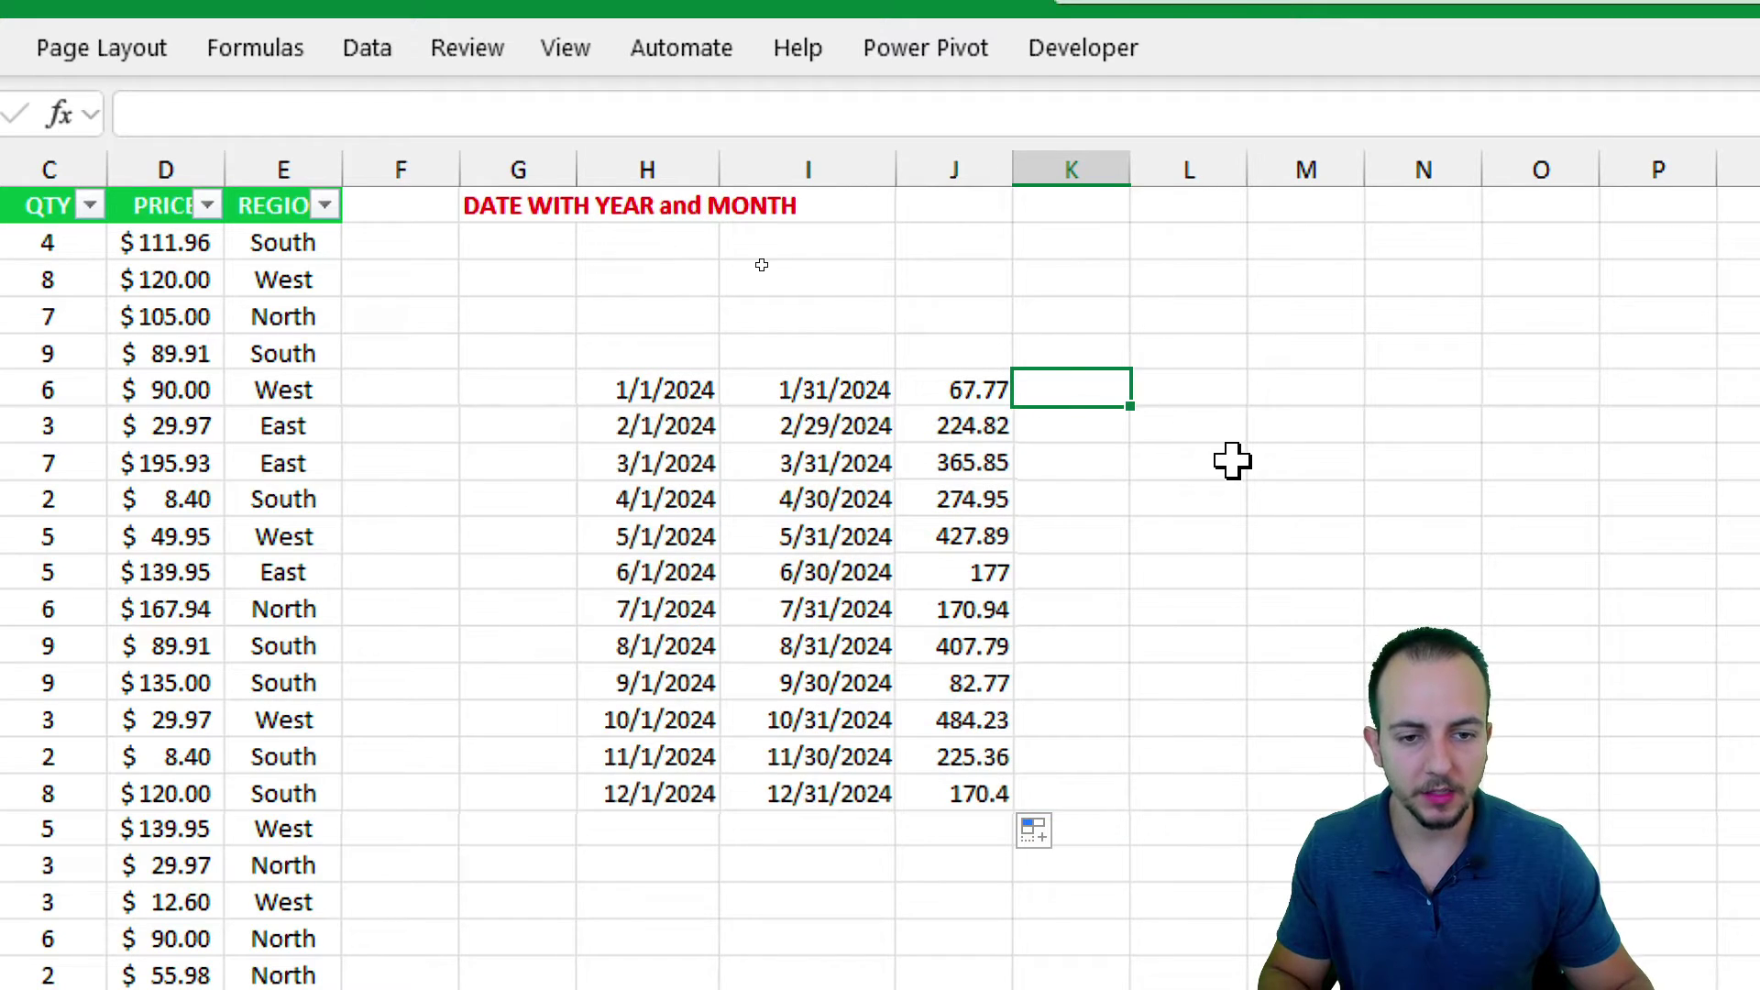
text(Jan)
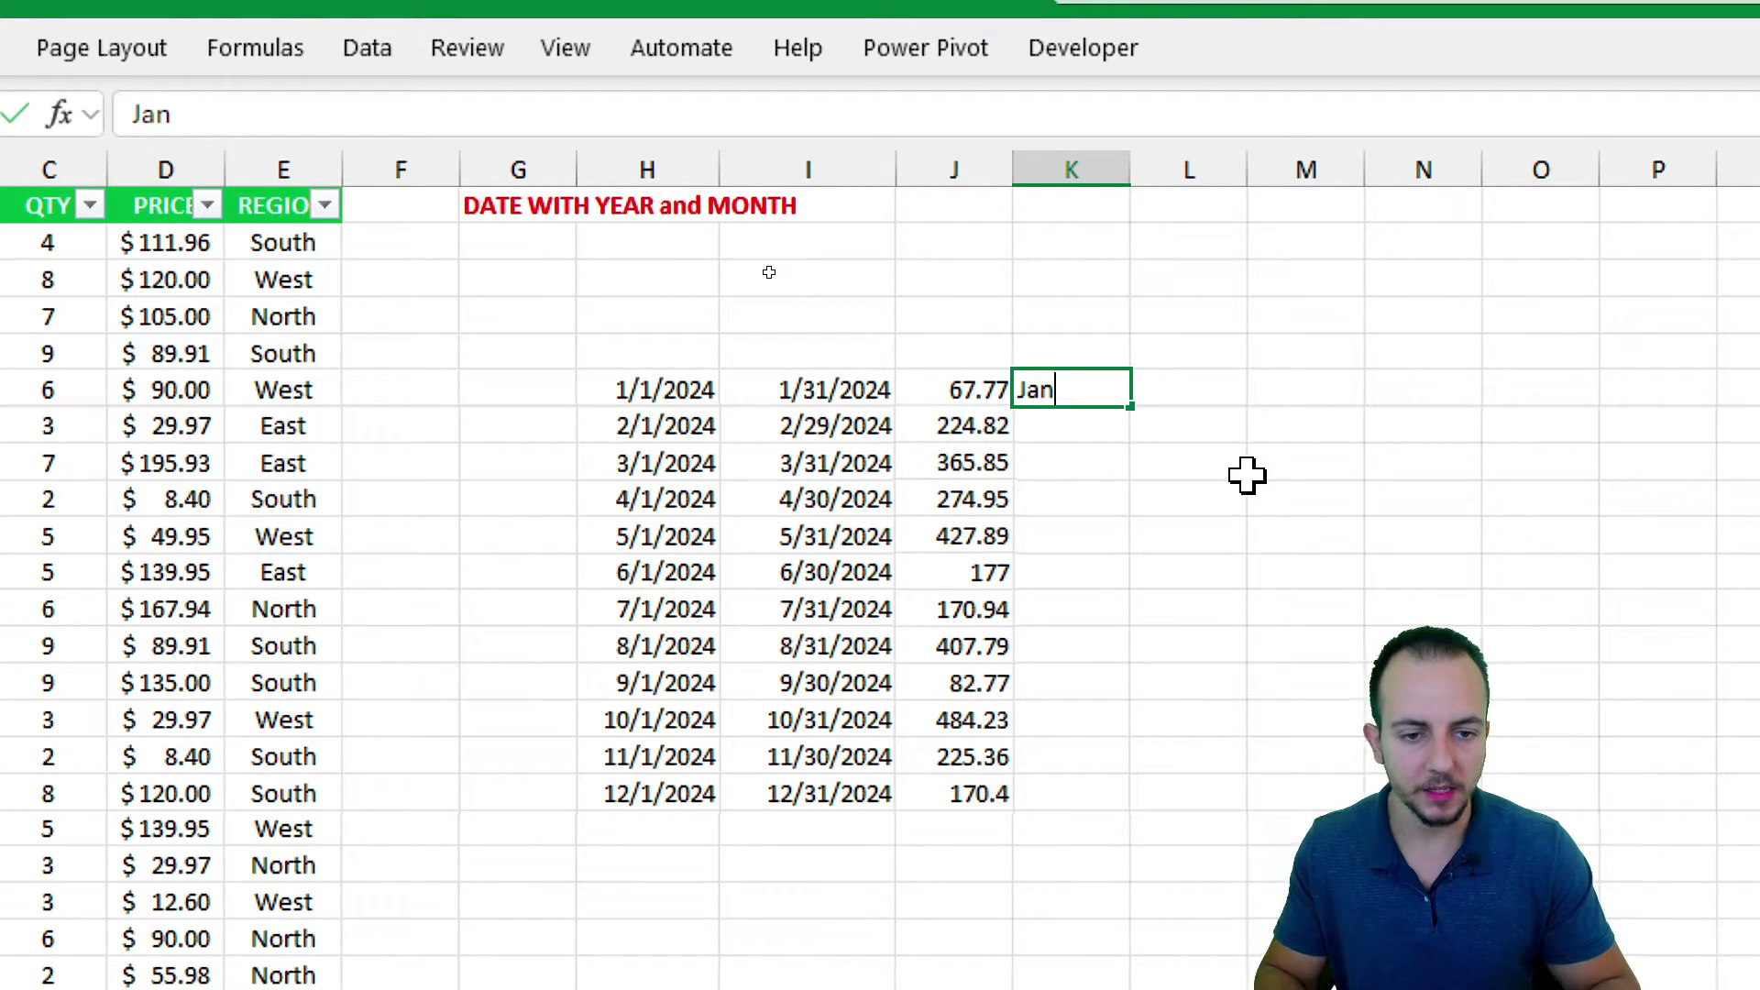
key(Return)
click(1100, 383)
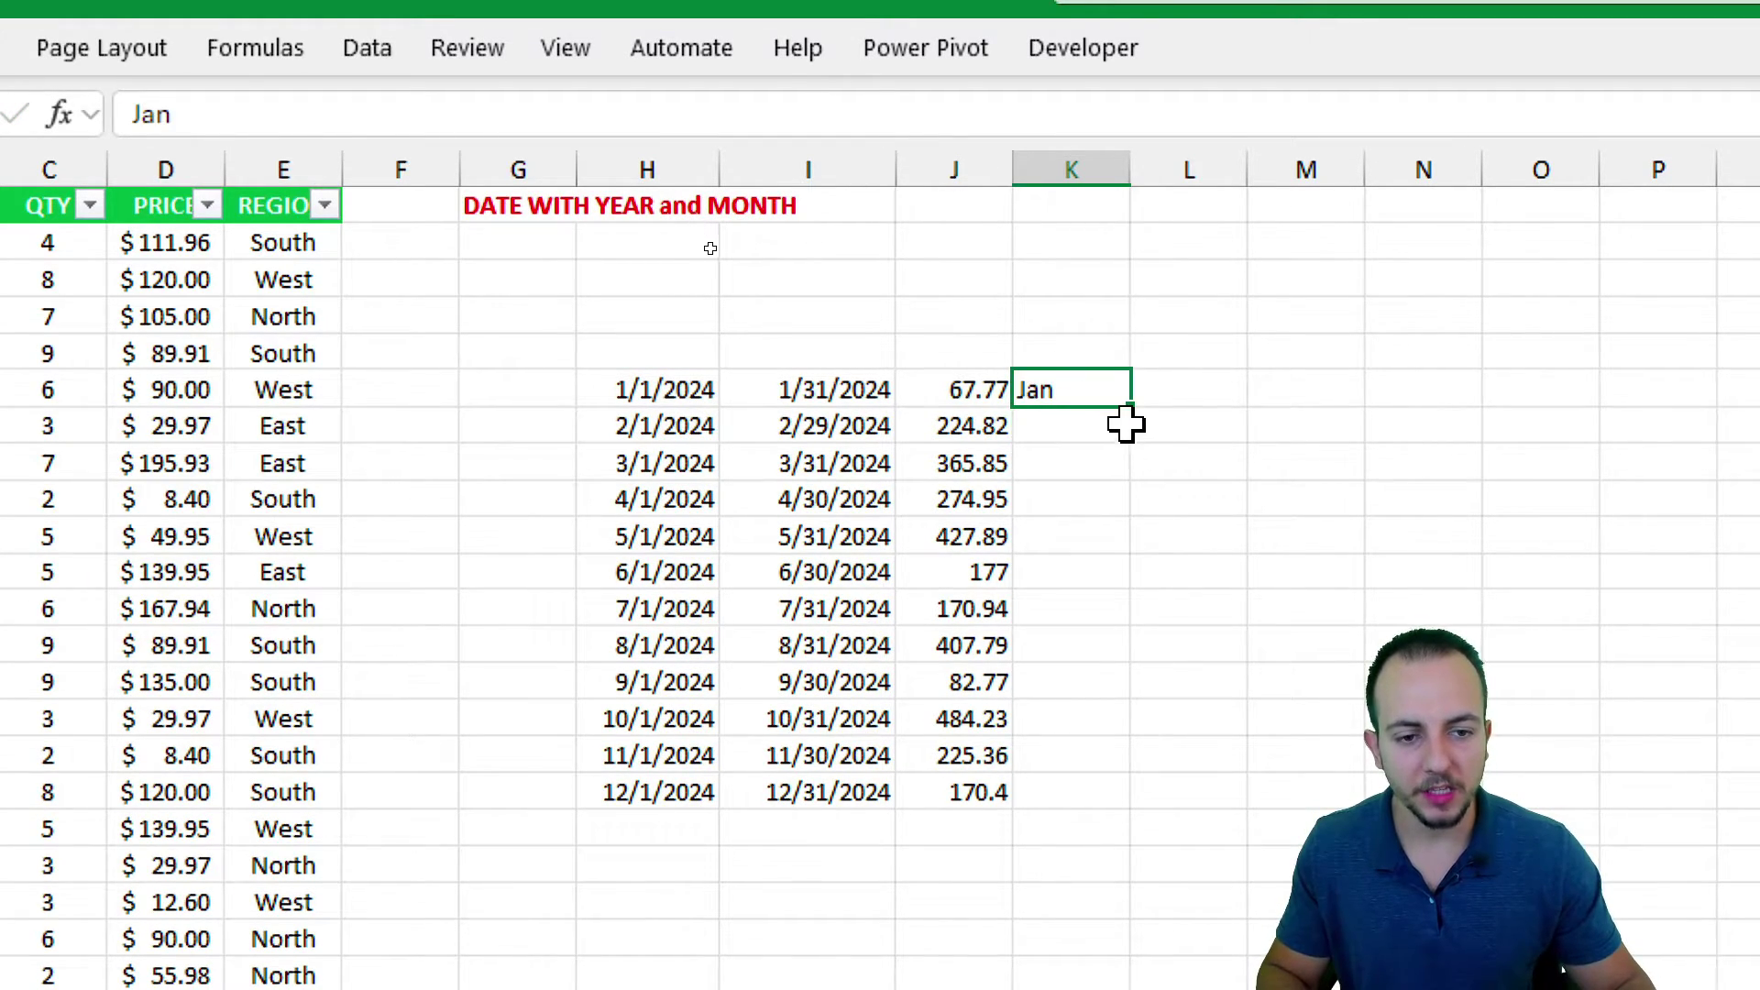
drag(1131, 409, 1131, 811)
click(990, 390)
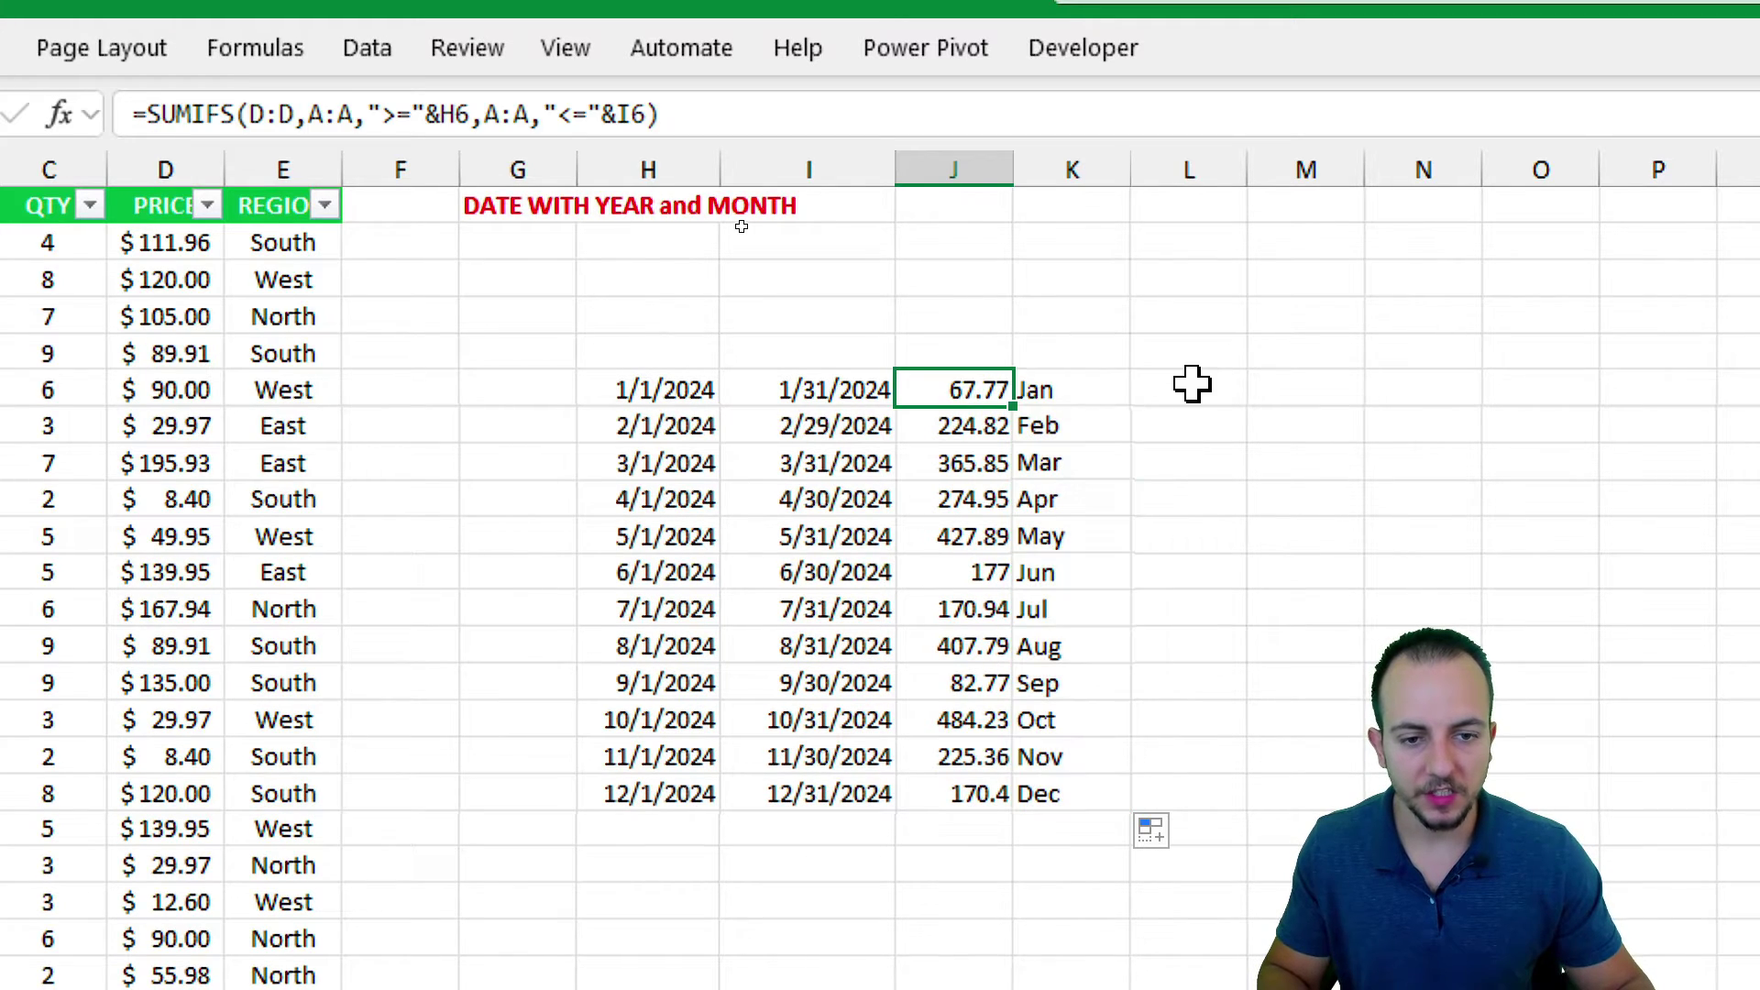
drag(1097, 426, 1097, 610)
drag(1006, 354, 1087, 820)
key(Escape)
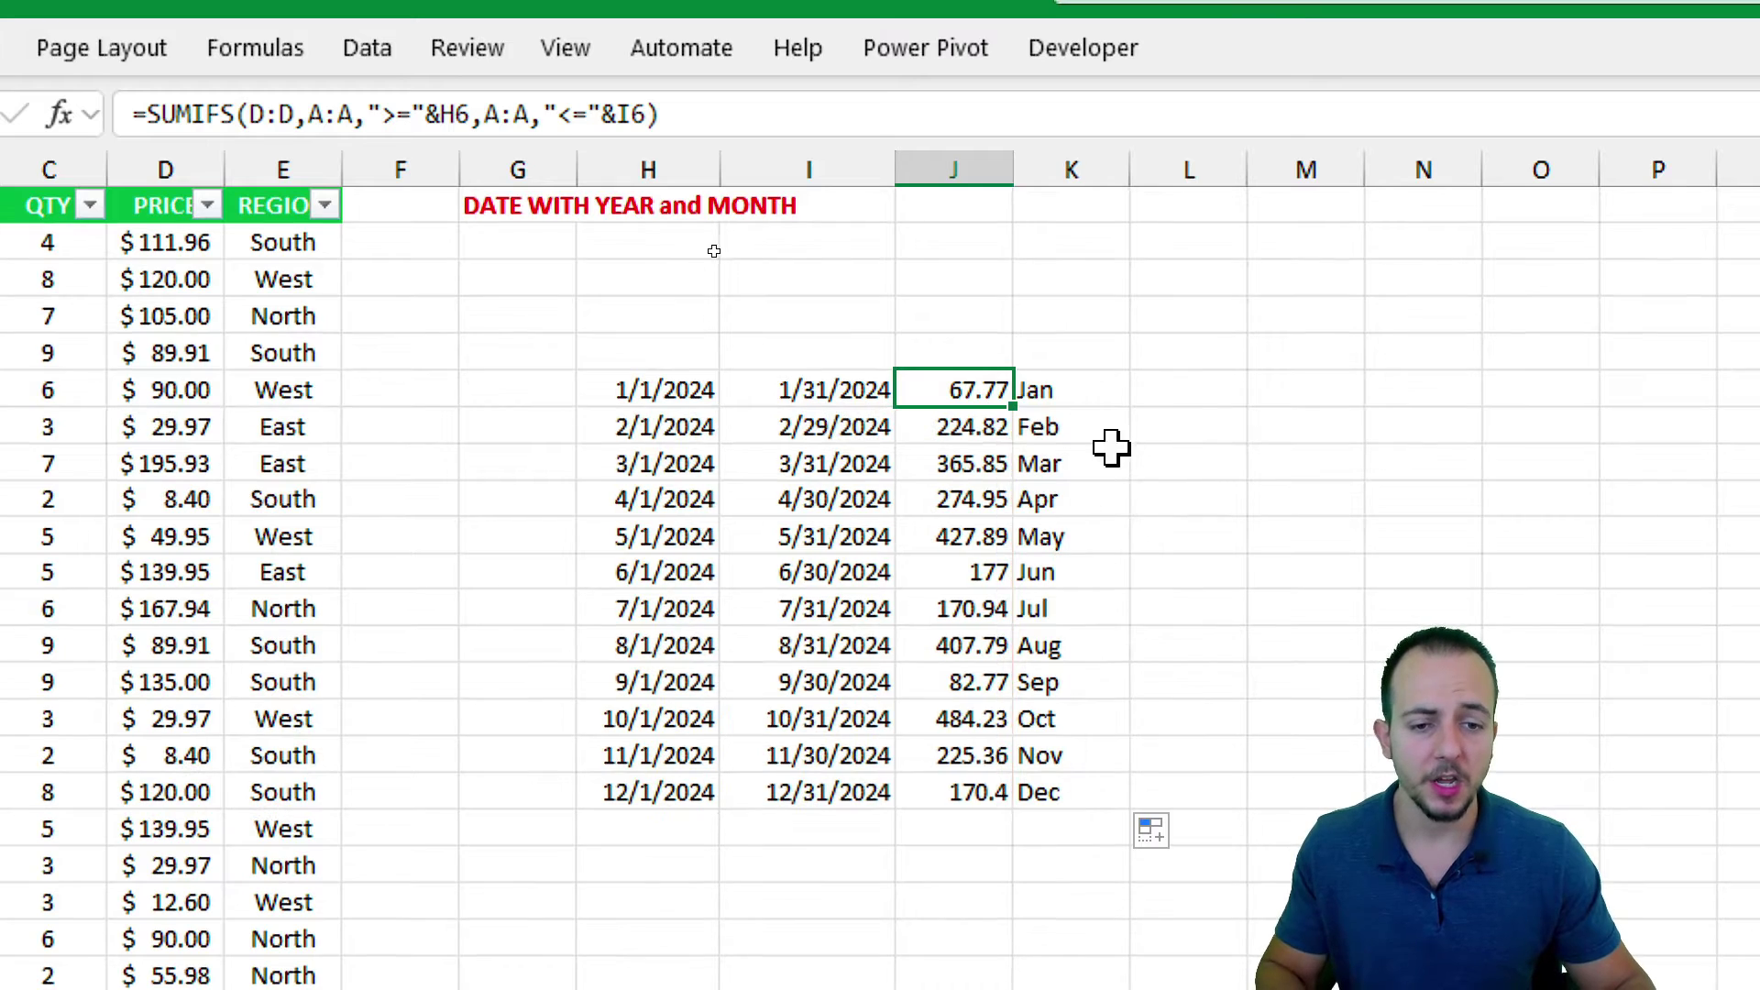
key(ctrl+2)
mouse_move(917, 361)
mouse_down()
mouse_move(1115, 412)
mouse_move(891, 462)
mouse_up()
key(Escape)
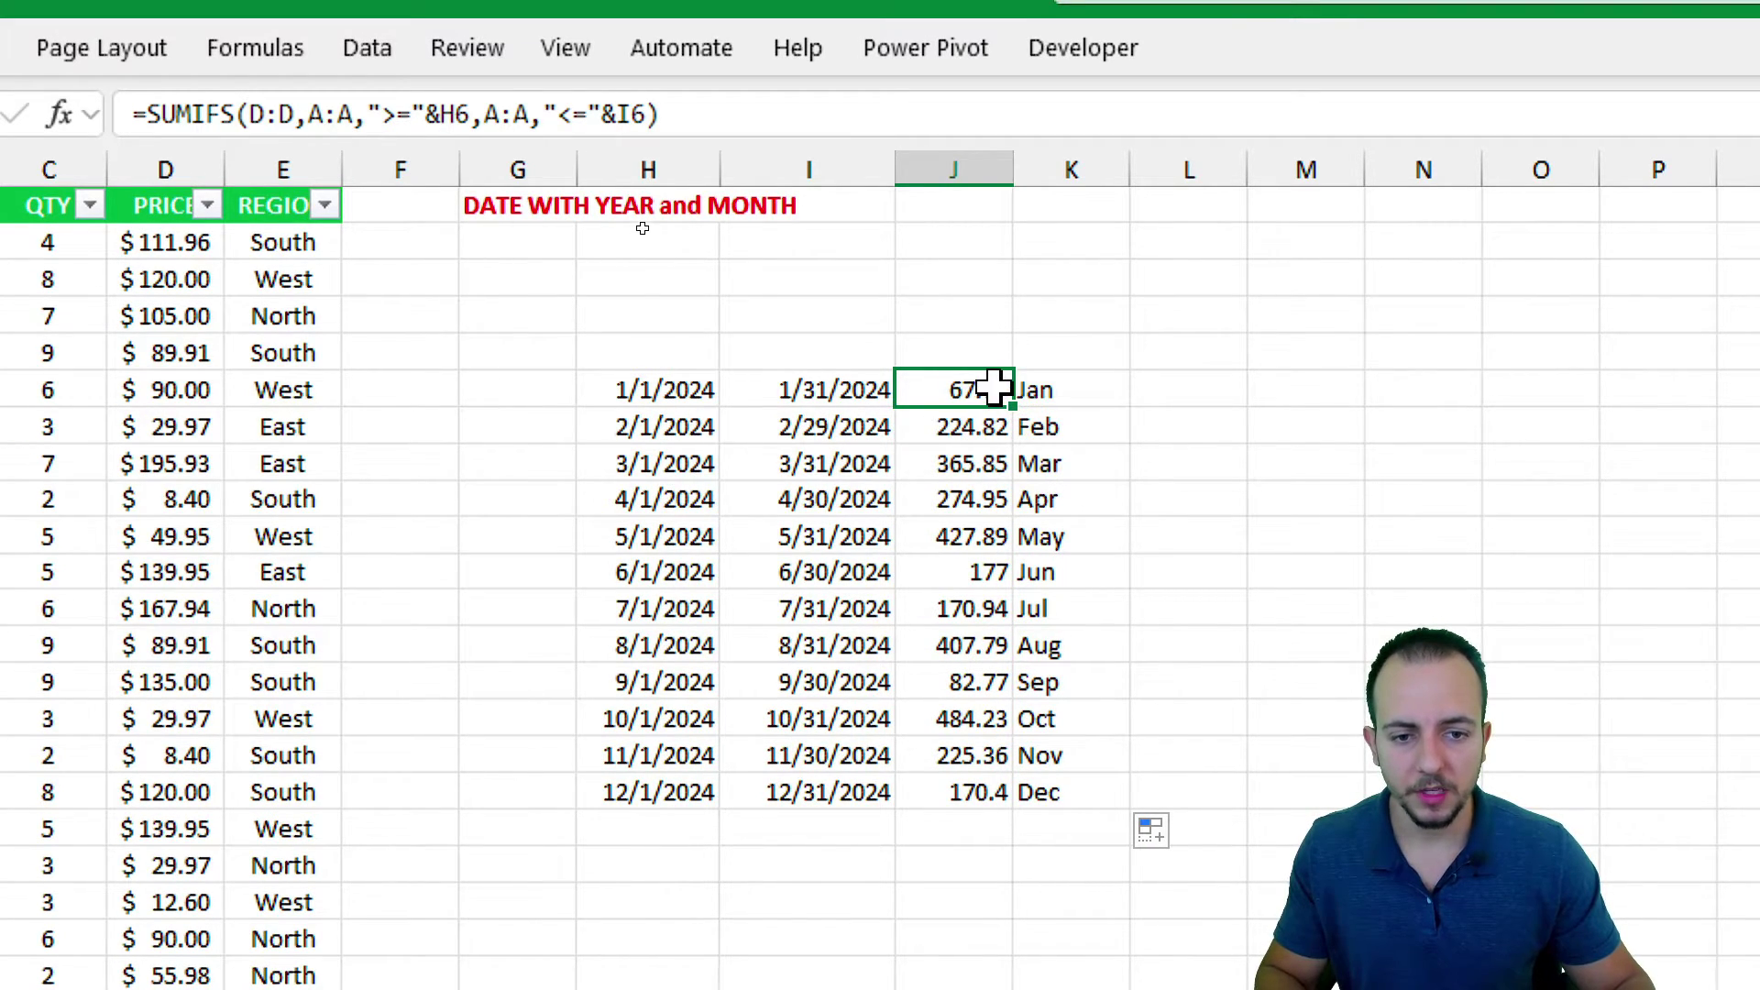
- Format the monthly totals in J6:J17 with the Accounting dollar number format
drag(995, 389, 995, 792)
click(170, 117)
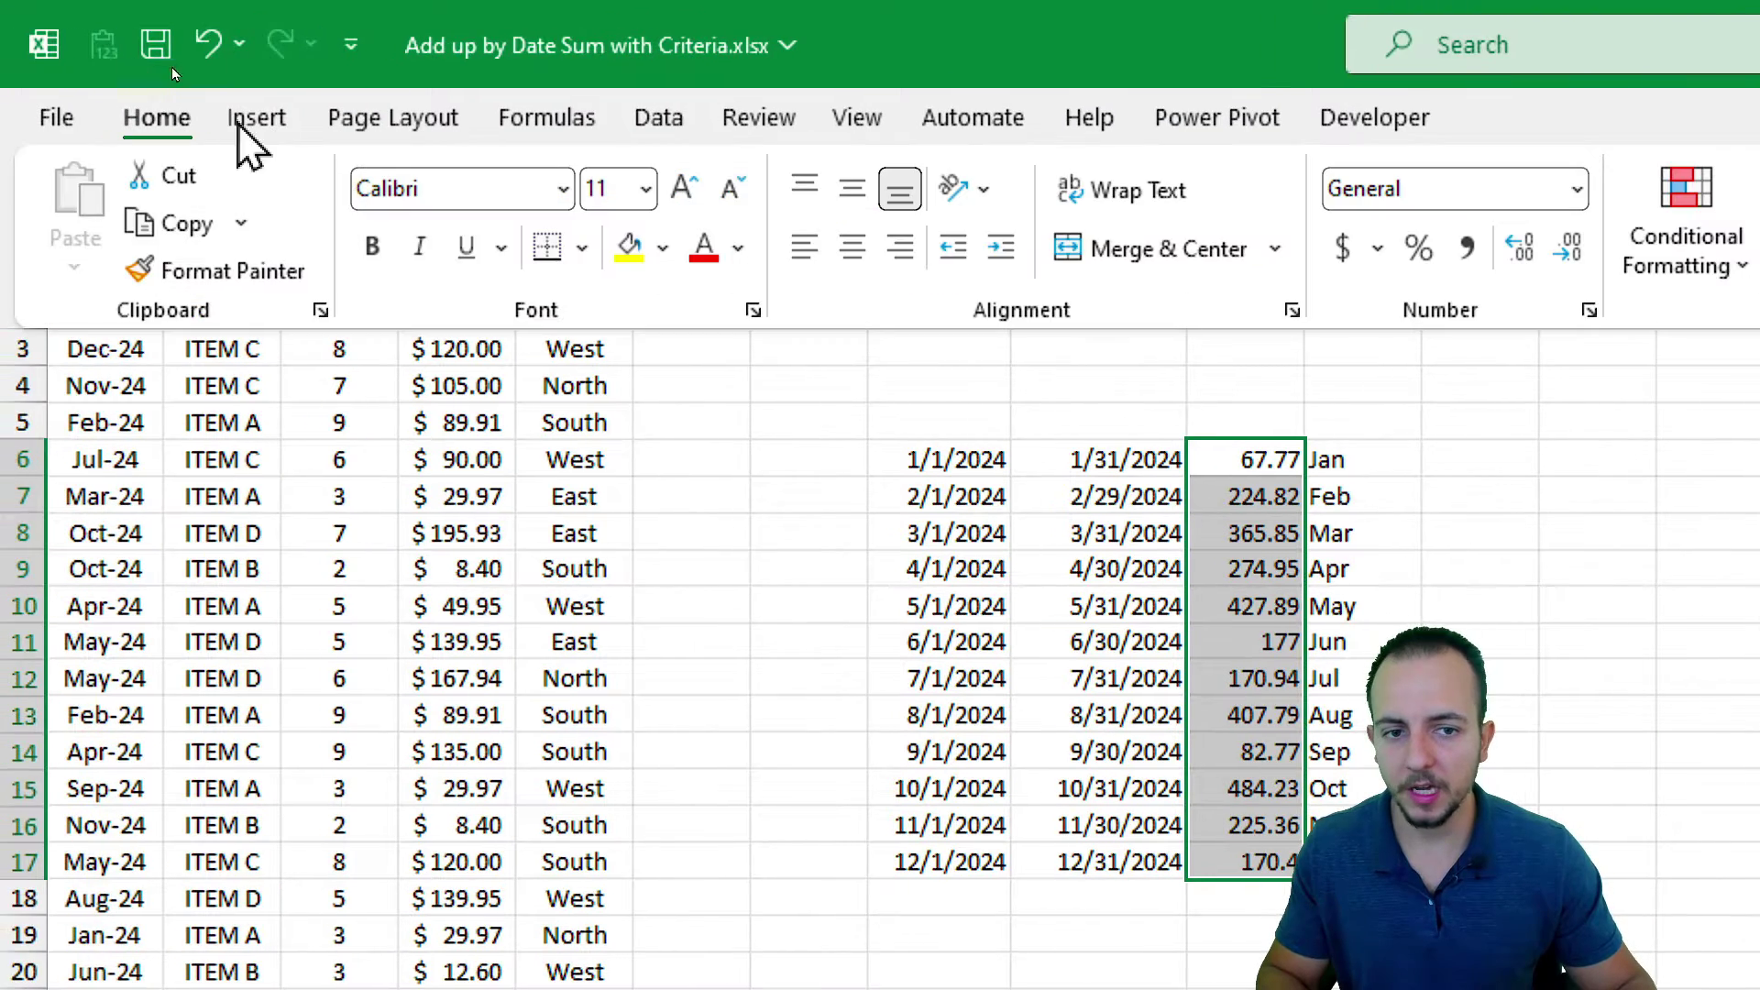
click(1344, 252)
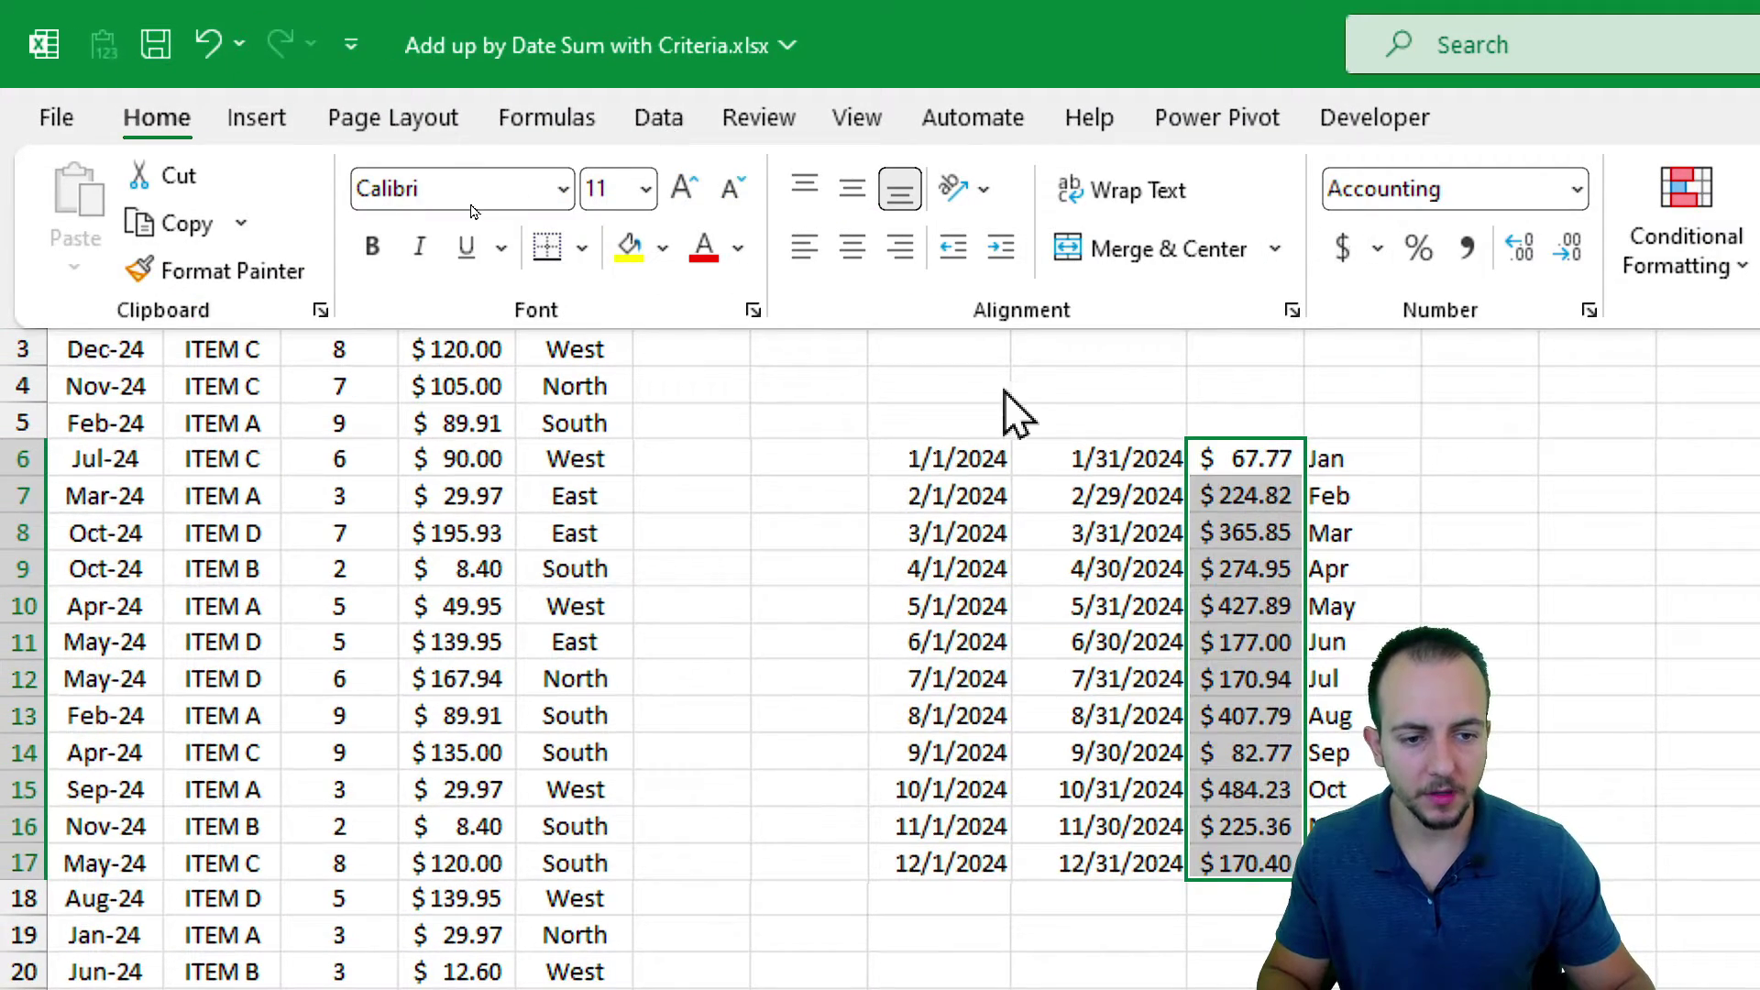
key(ctrl+q)
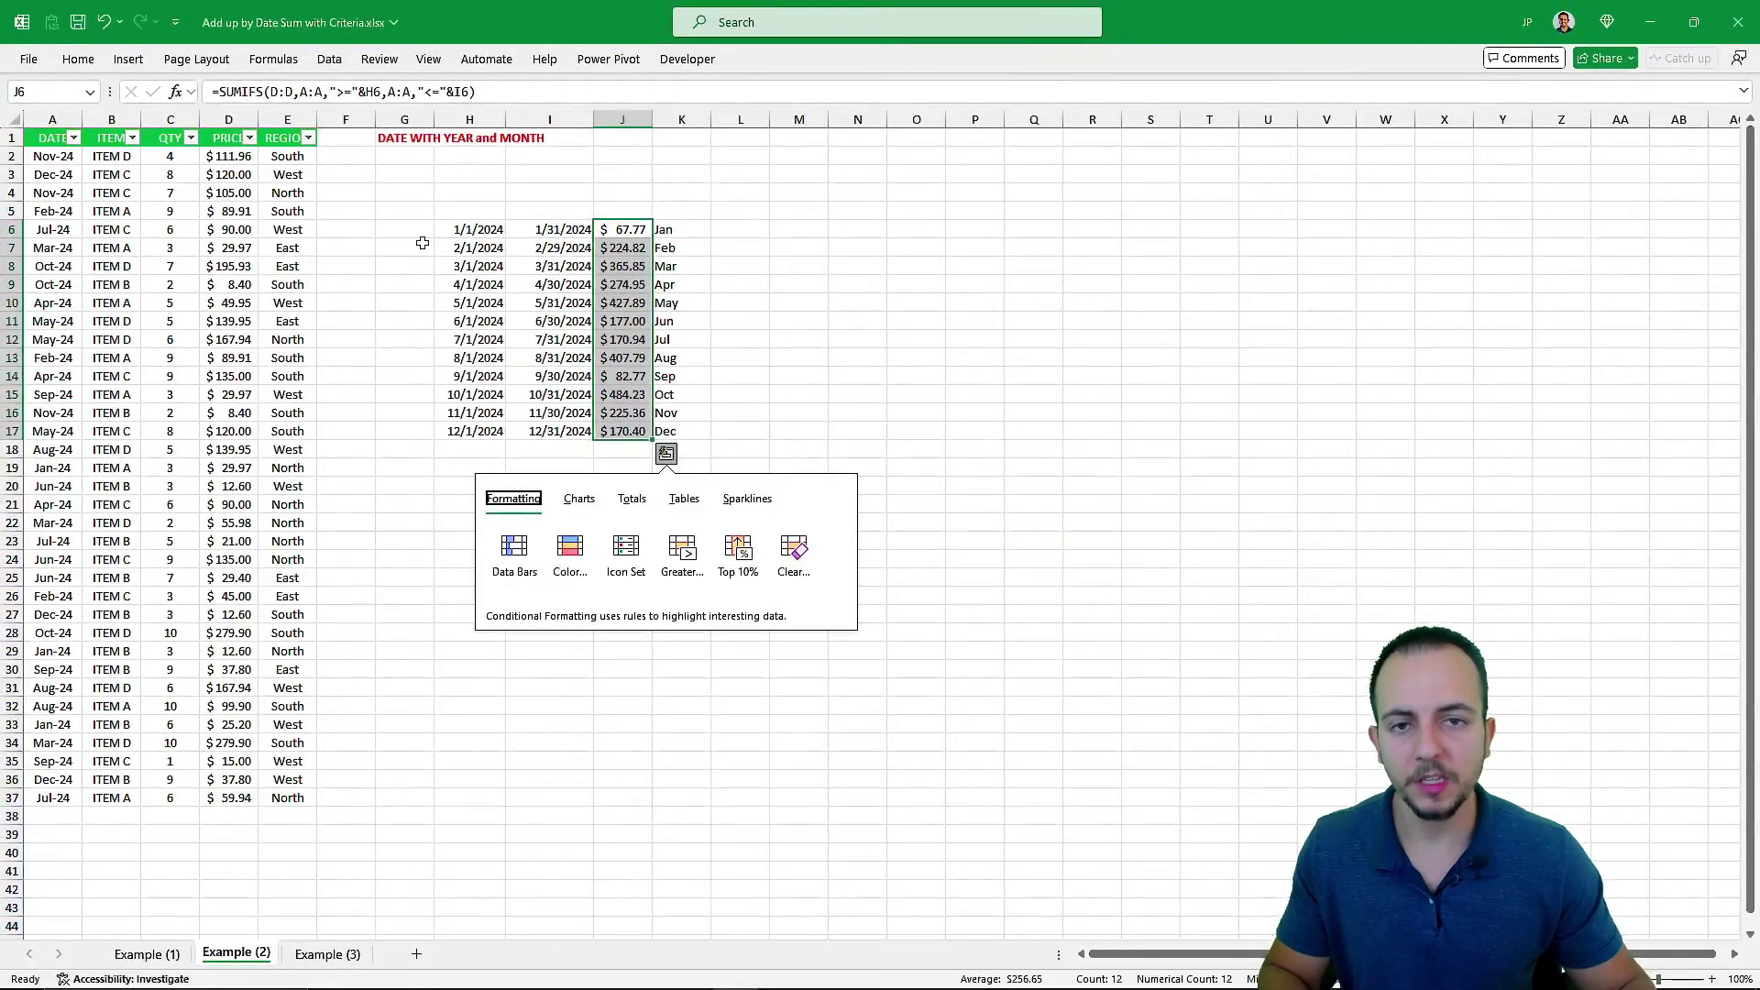
click(339, 252)
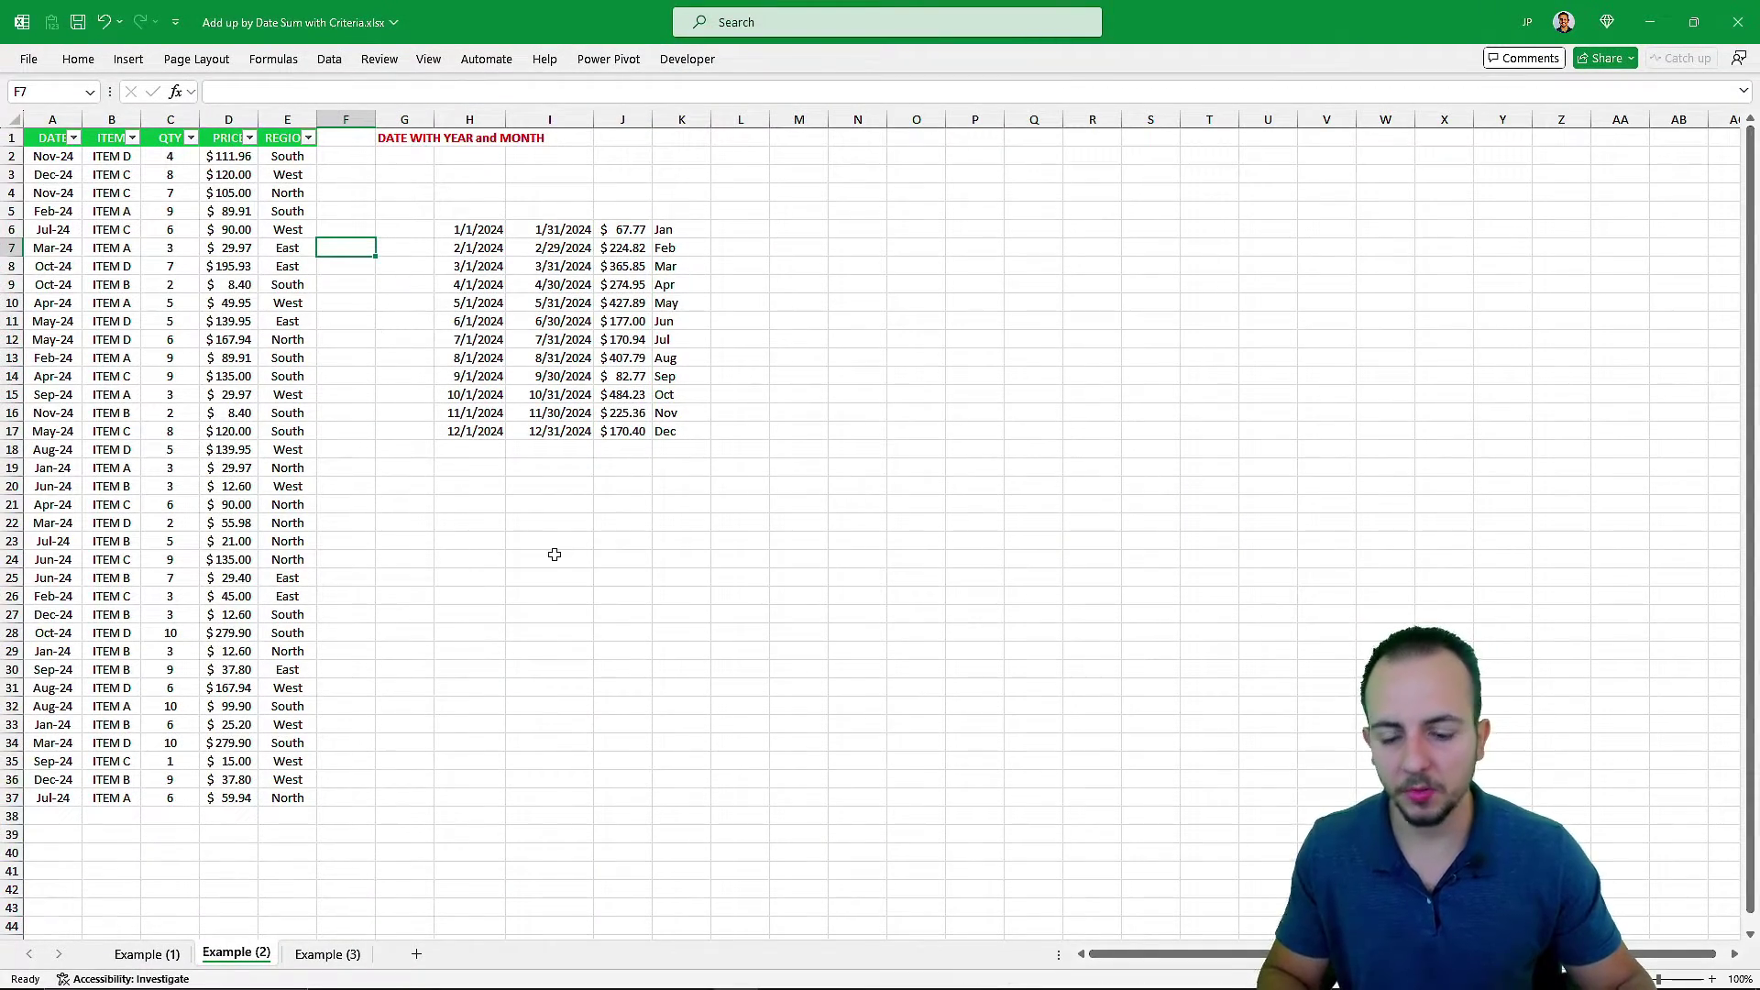
- Switch to the Example (3) sheet and look through the full dates in its DATE column
click(327, 954)
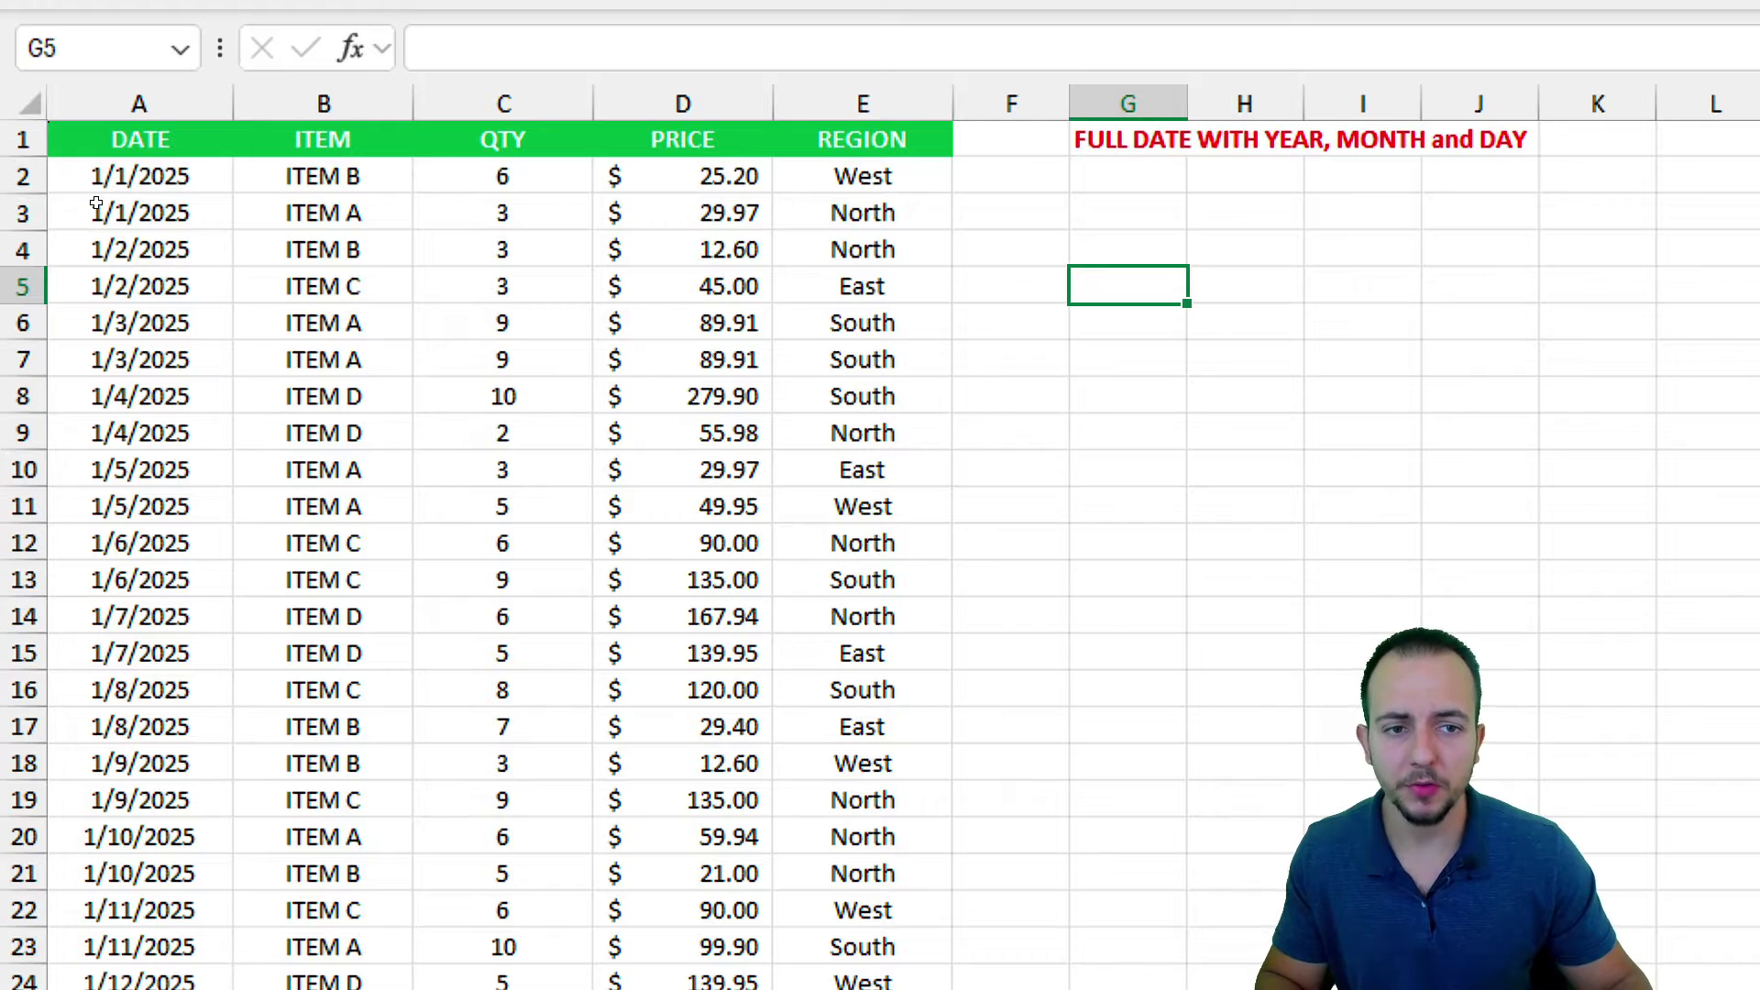
mouse_move(66, 142)
mouse_down()
mouse_move(215, 201)
mouse_move(275, 330)
mouse_up()
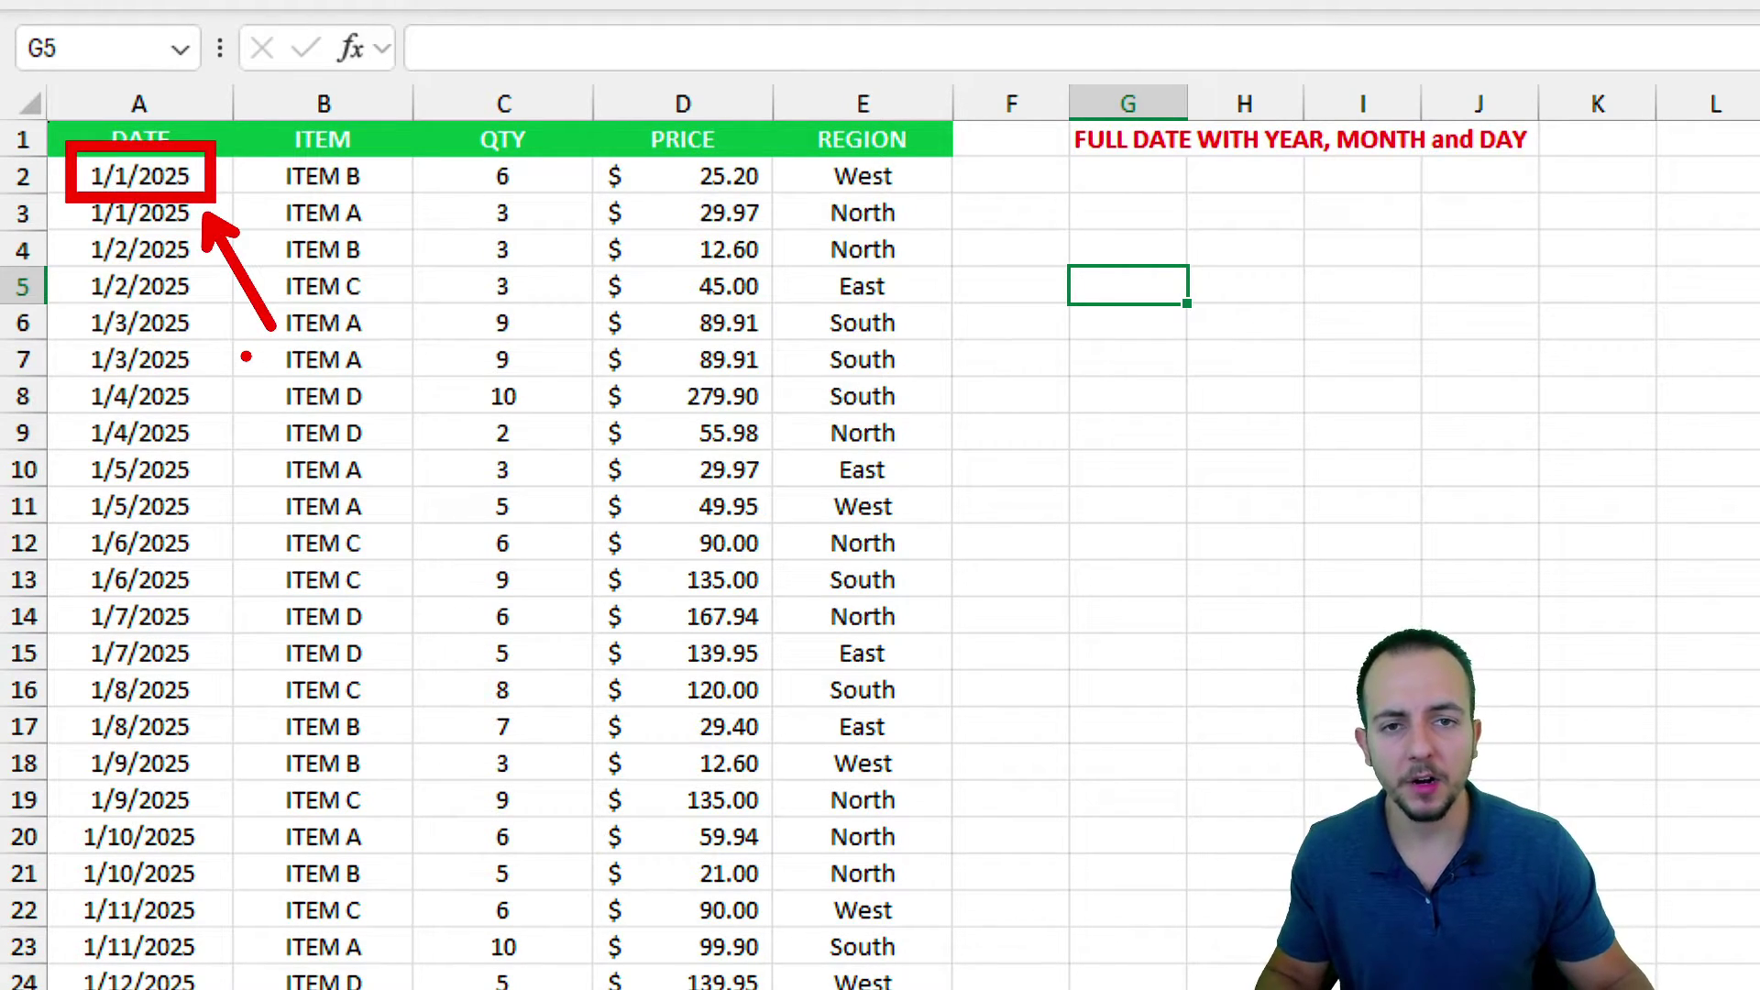
key(Escape)
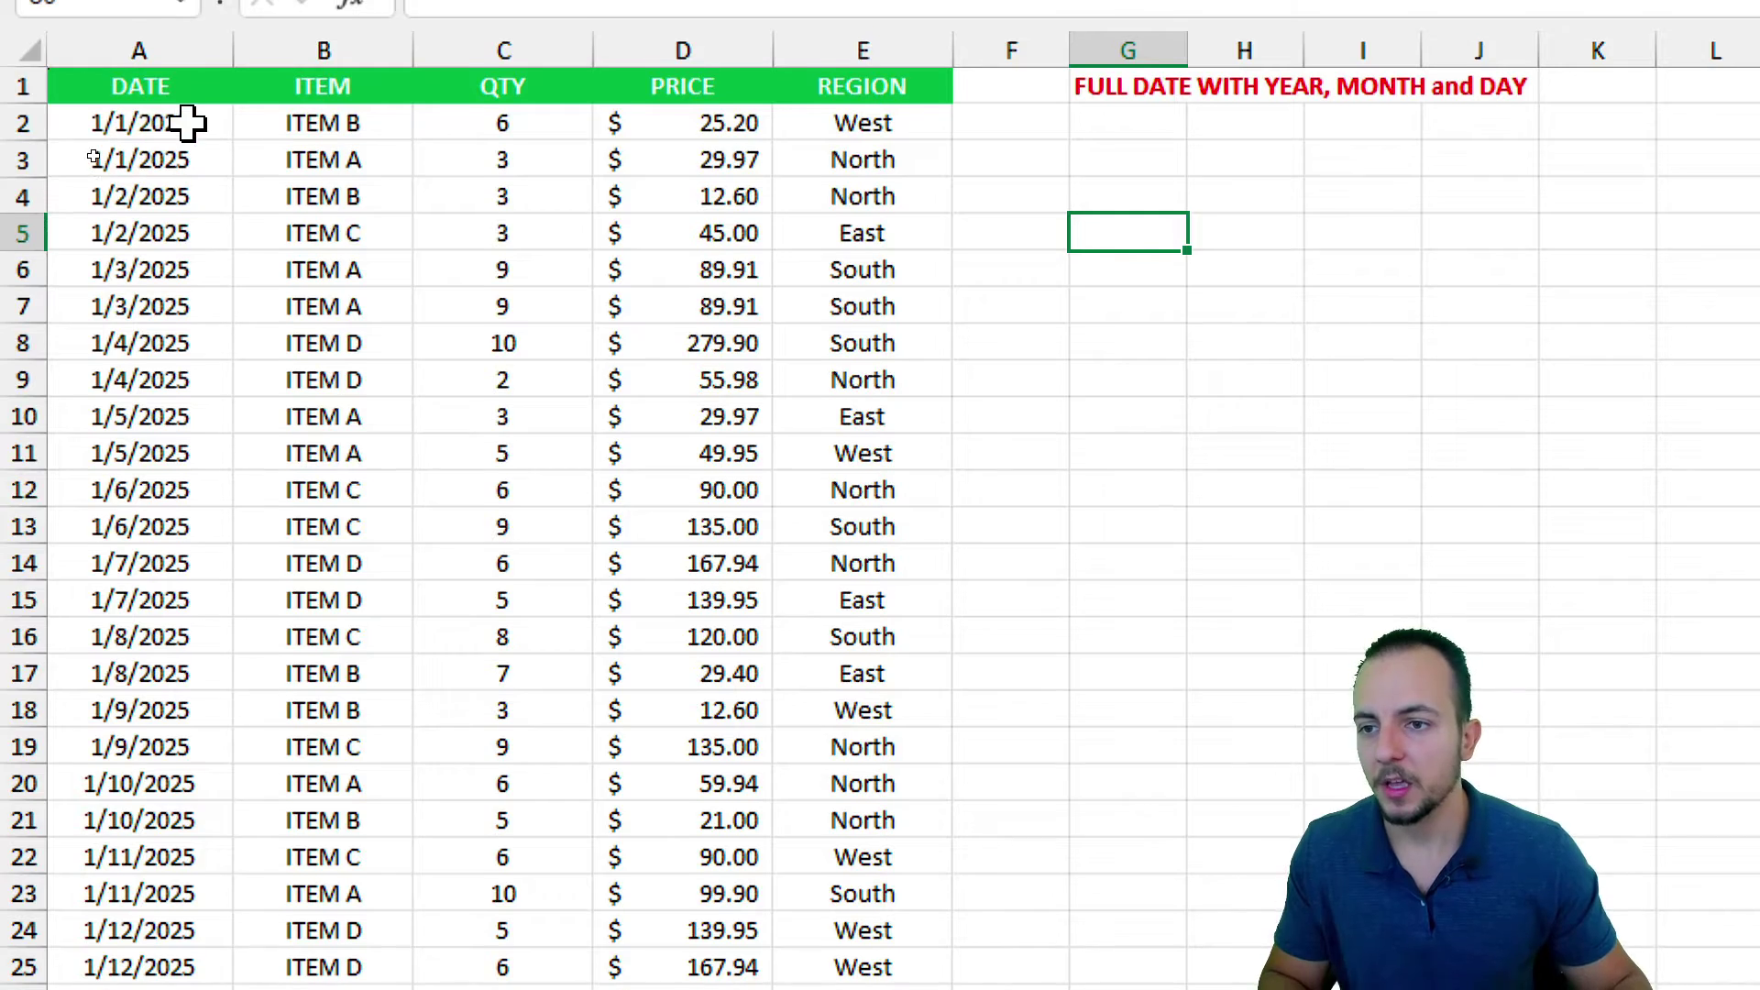
click(188, 123)
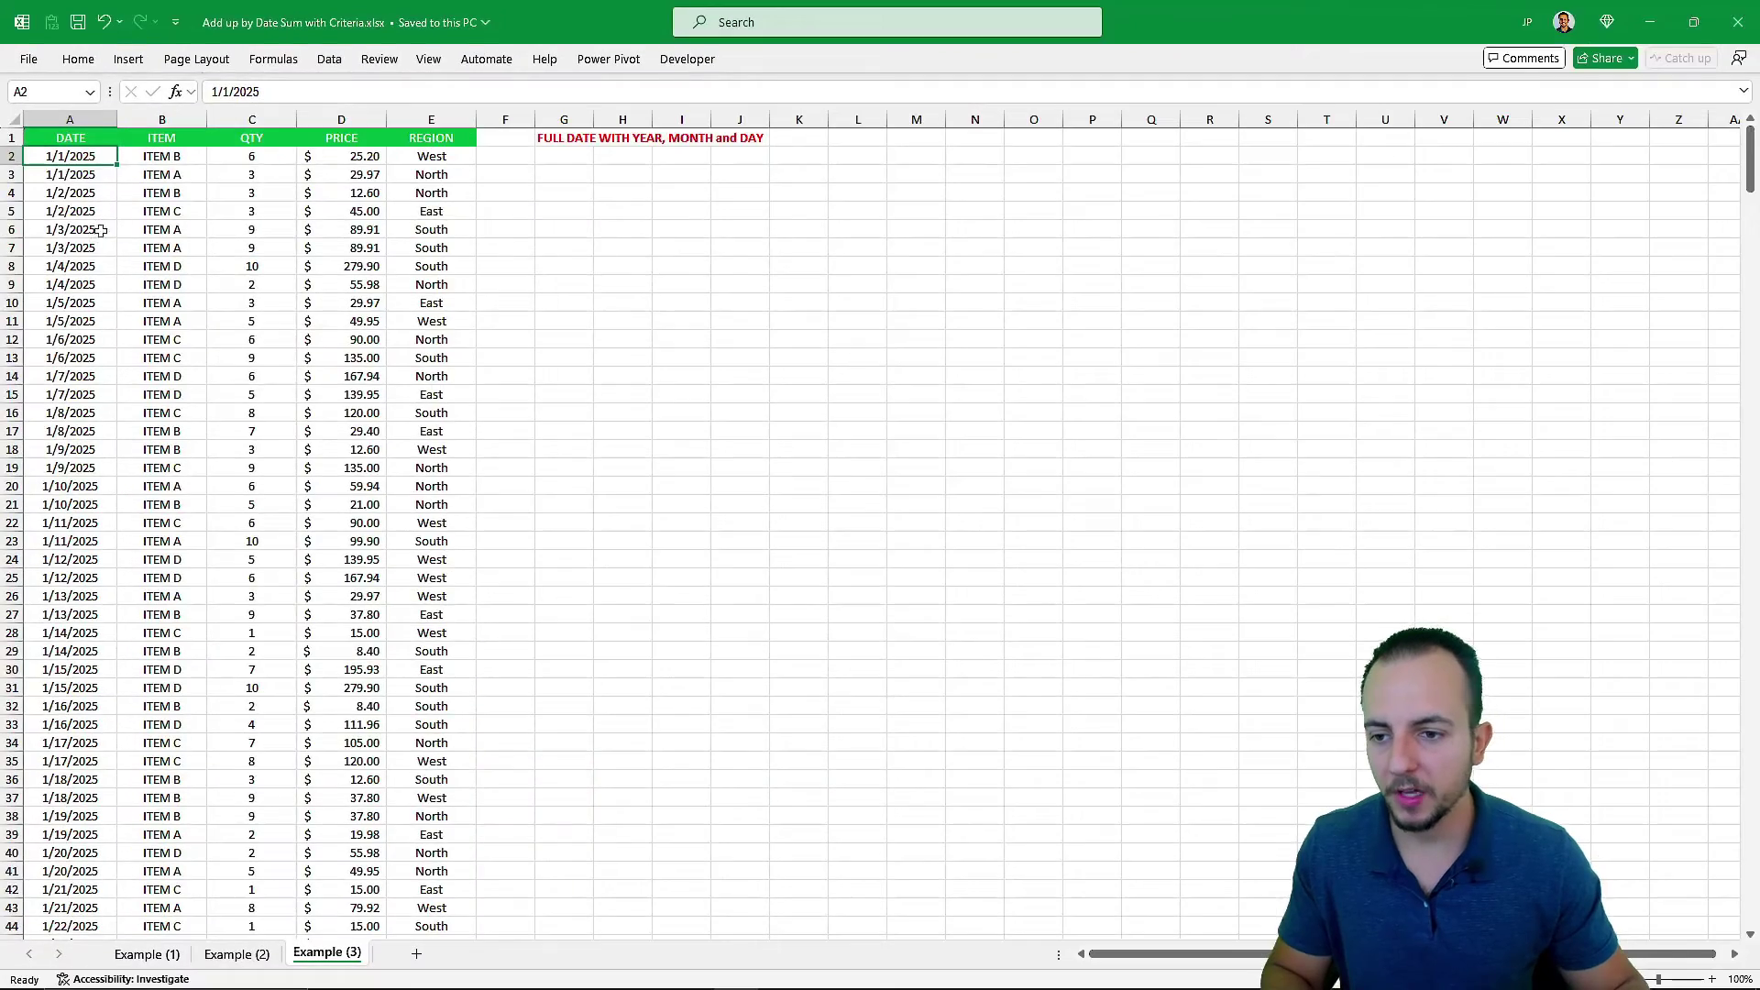
scroll(101, 230, down, 20)
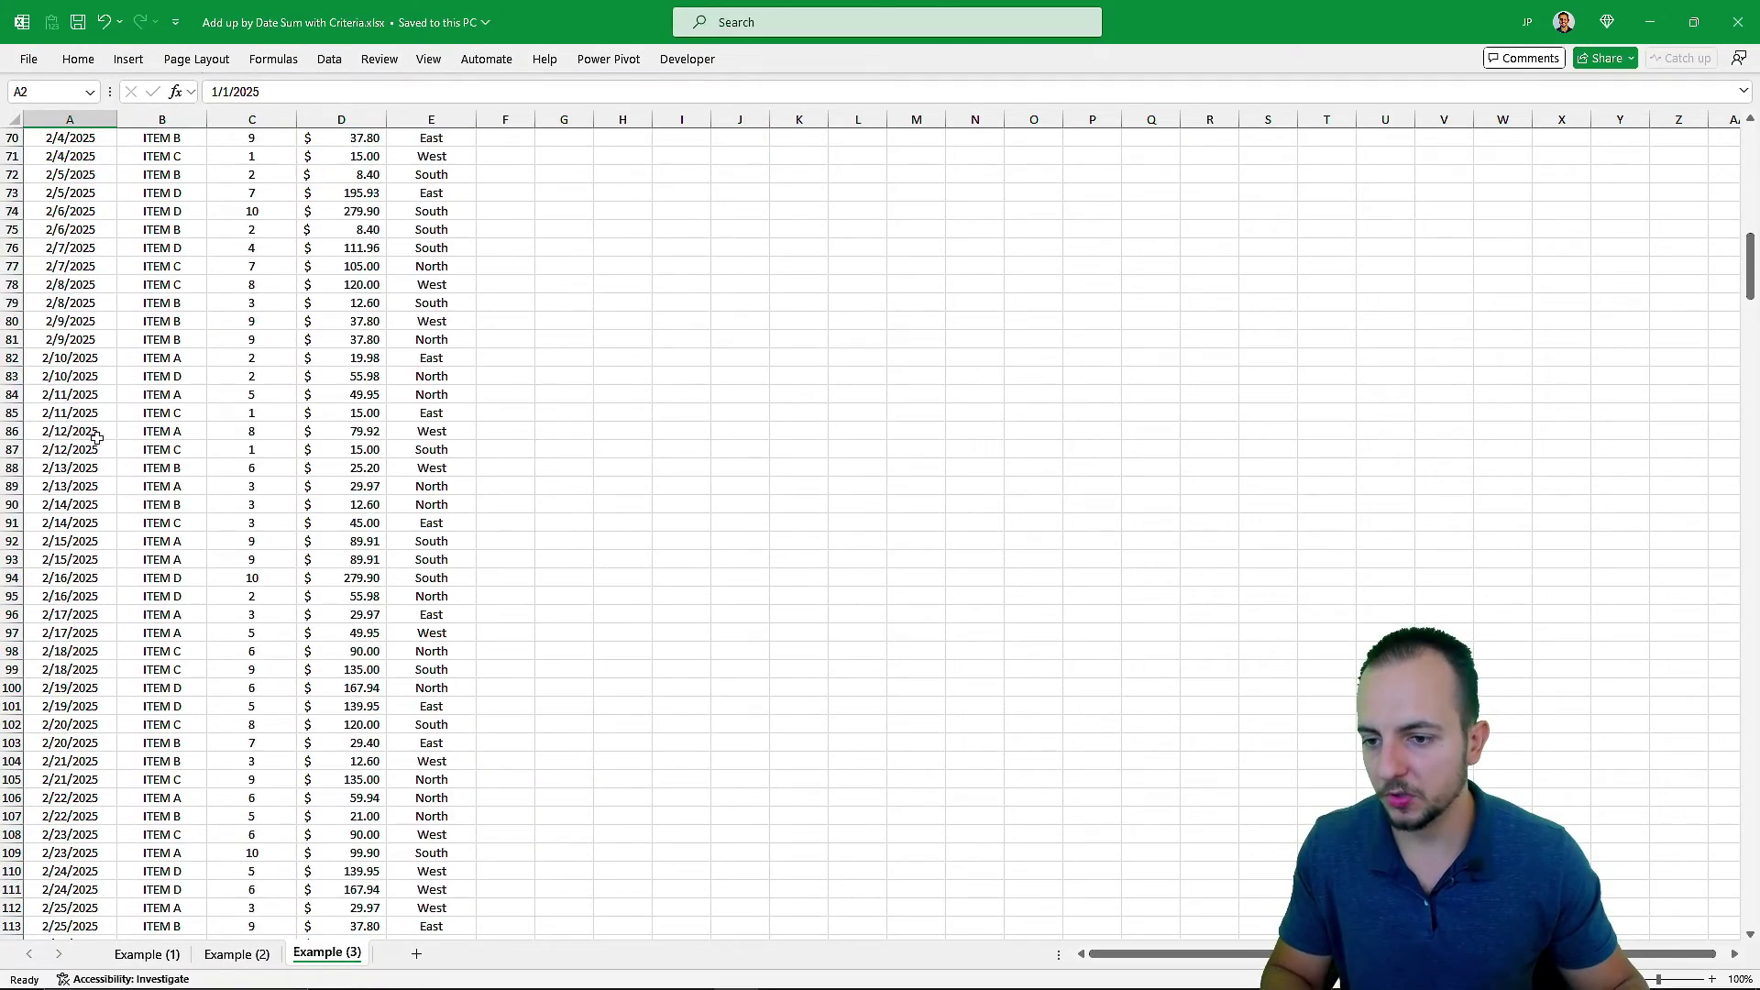
scroll(82, 657, up, 17)
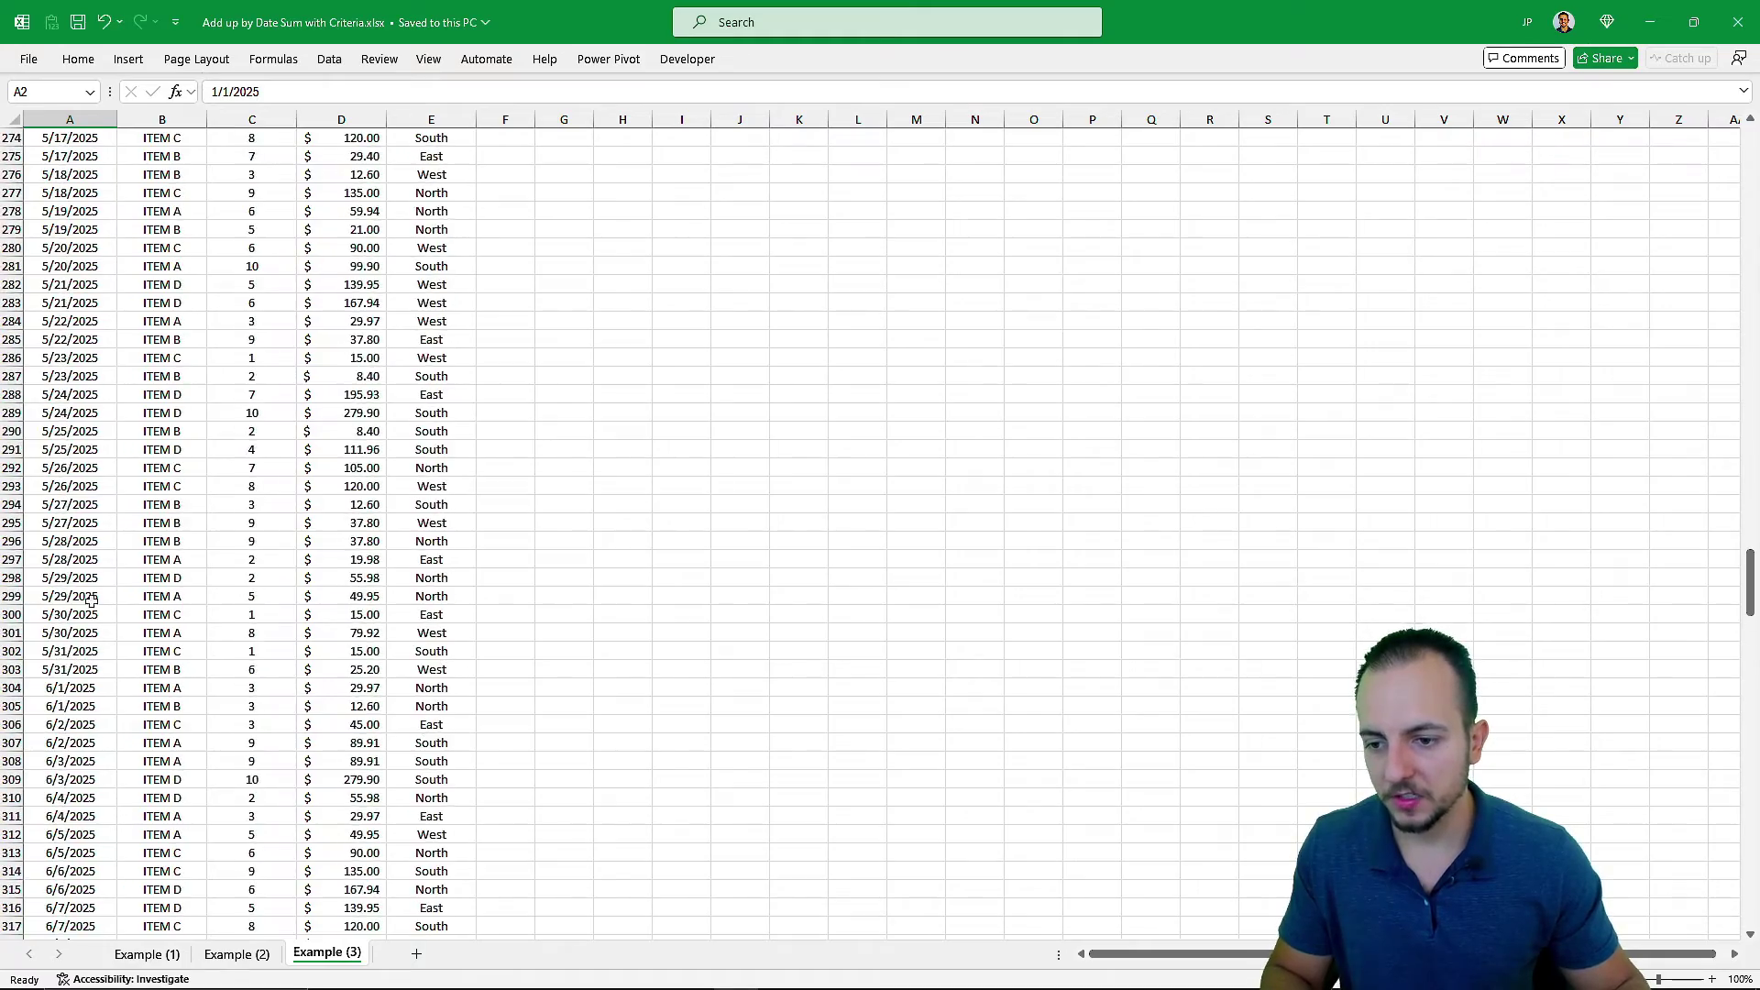
scroll(138, 498, up, 20)
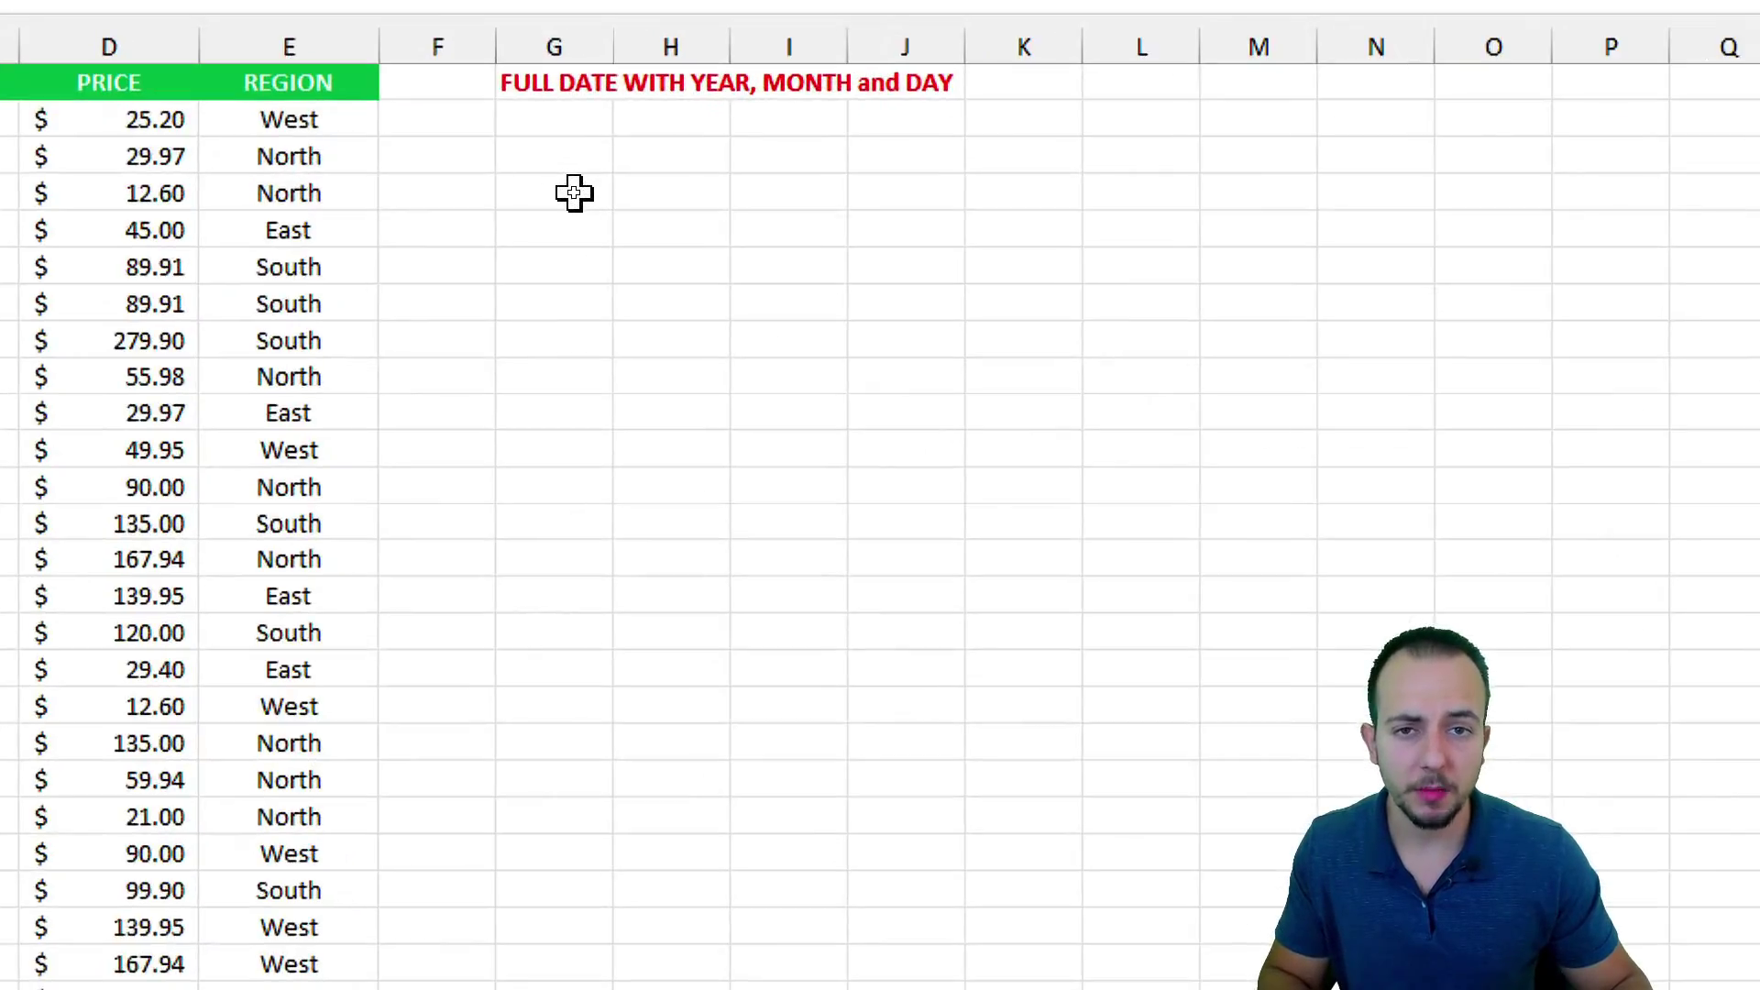
- Enter the first start date 1/1/2025 in H5
click(569, 192)
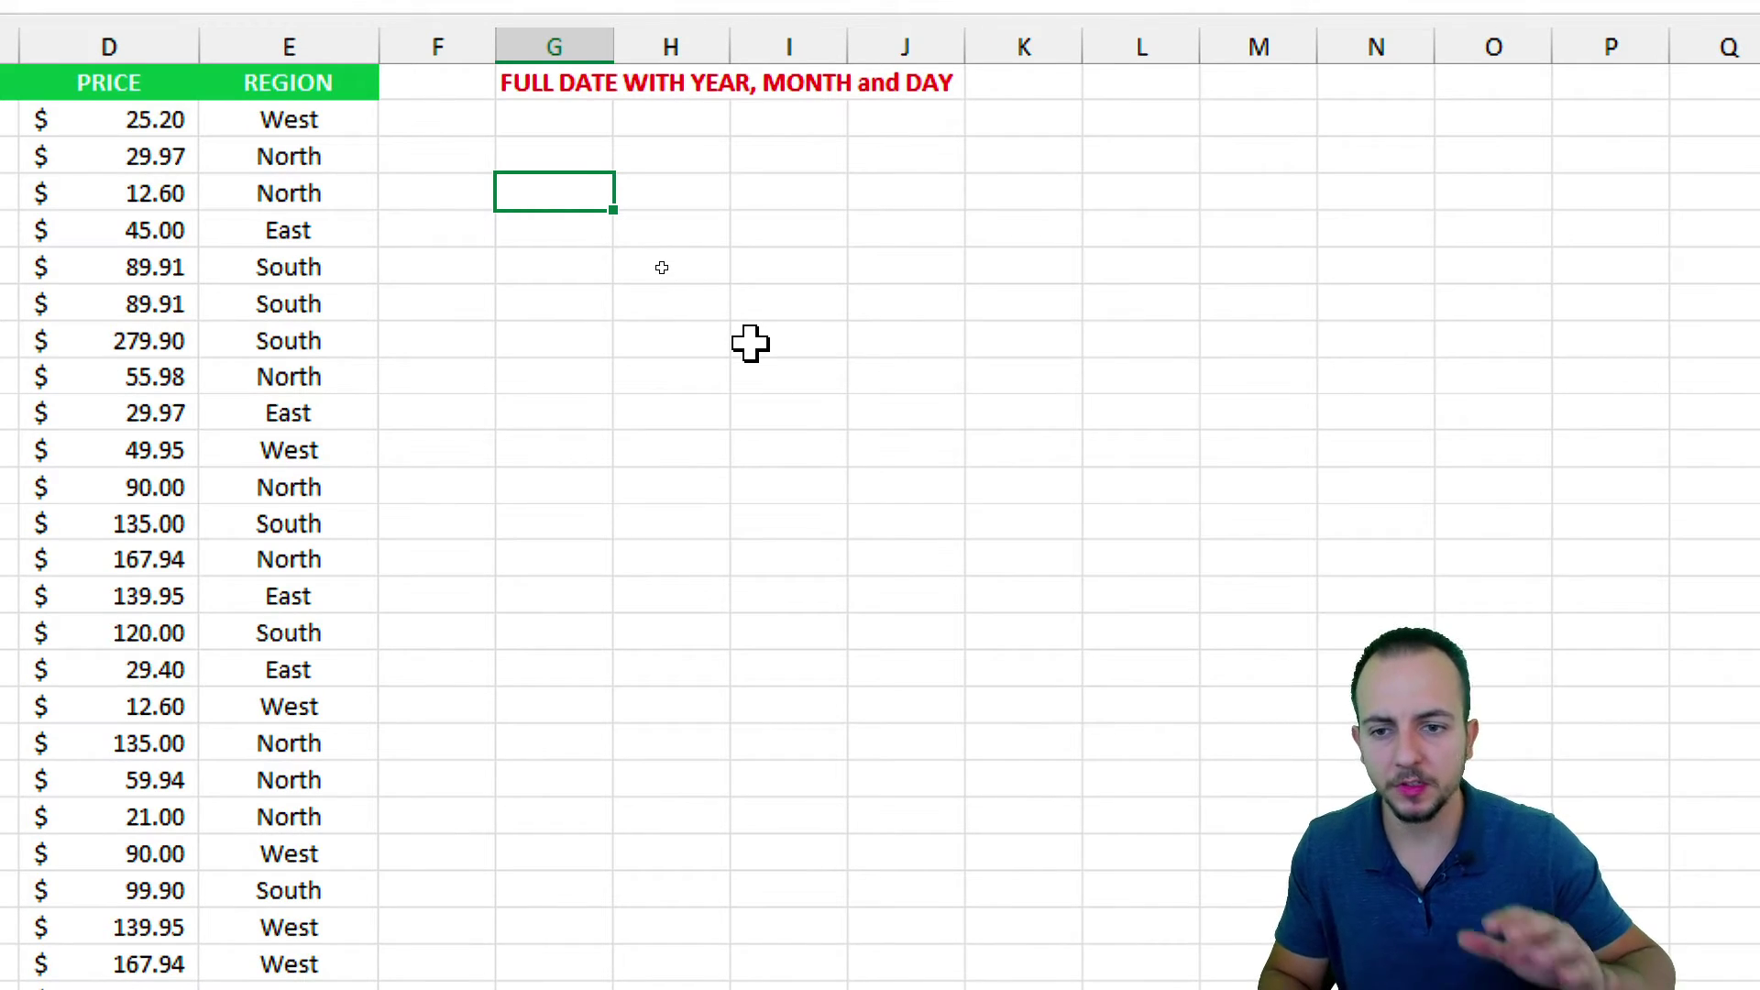
click(662, 267)
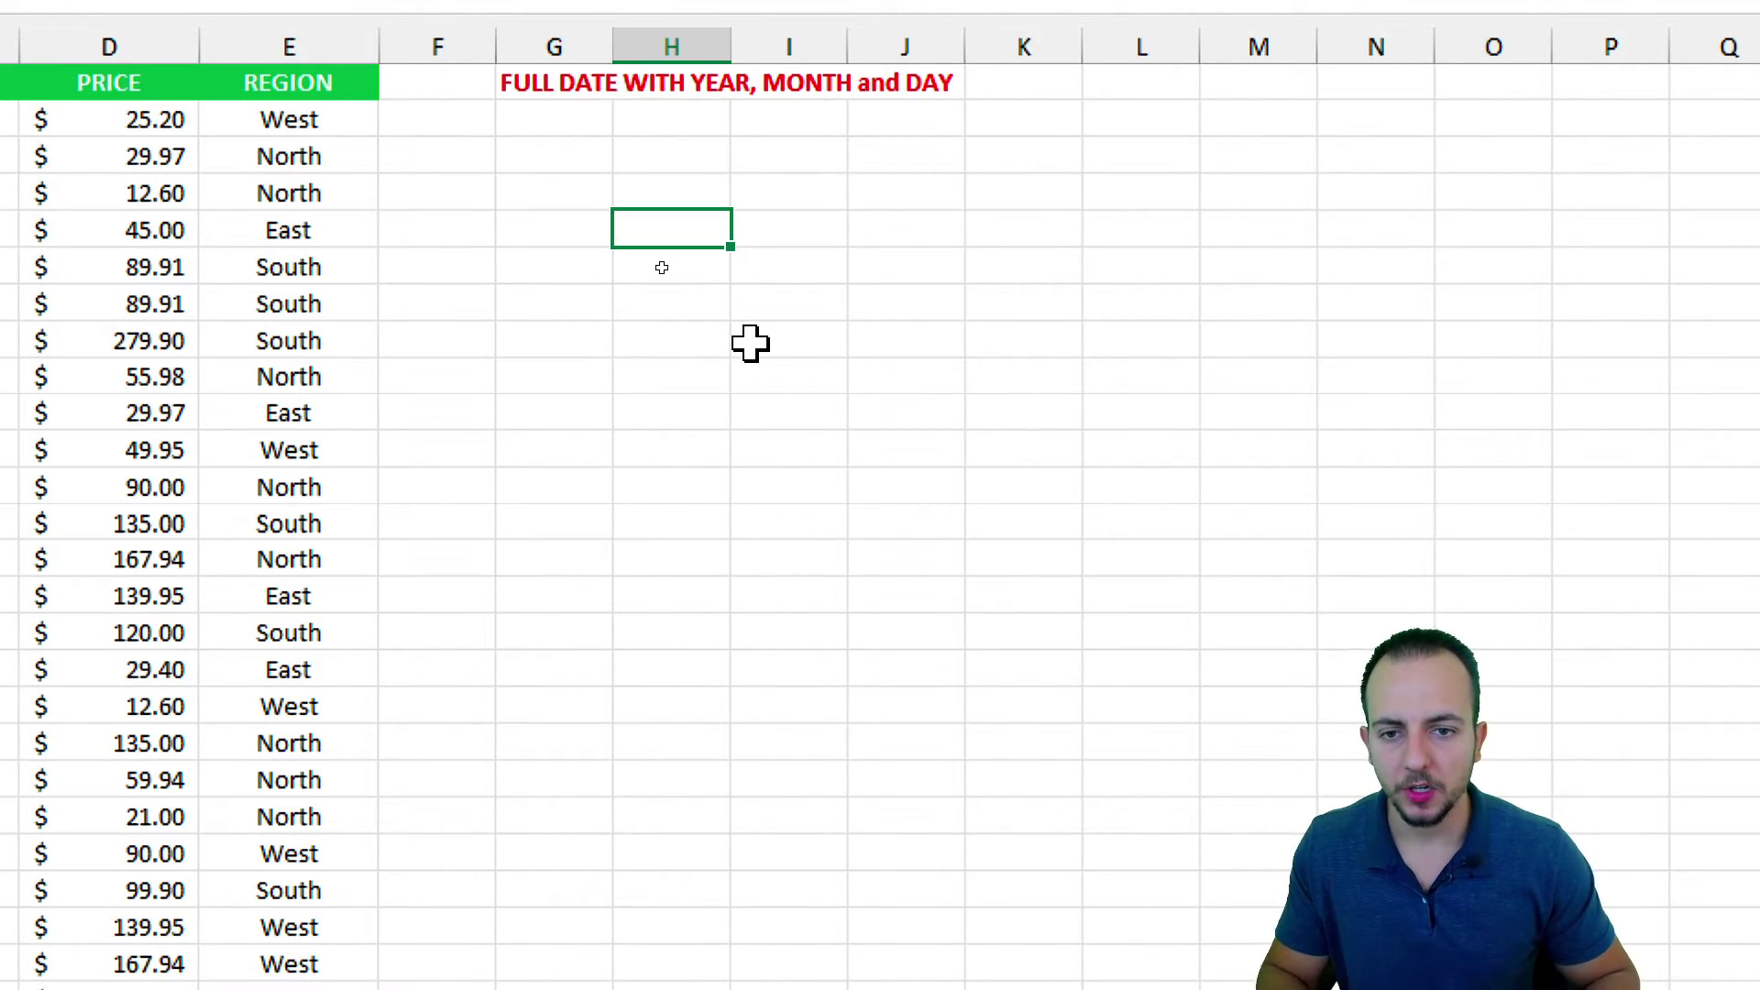
text(1)
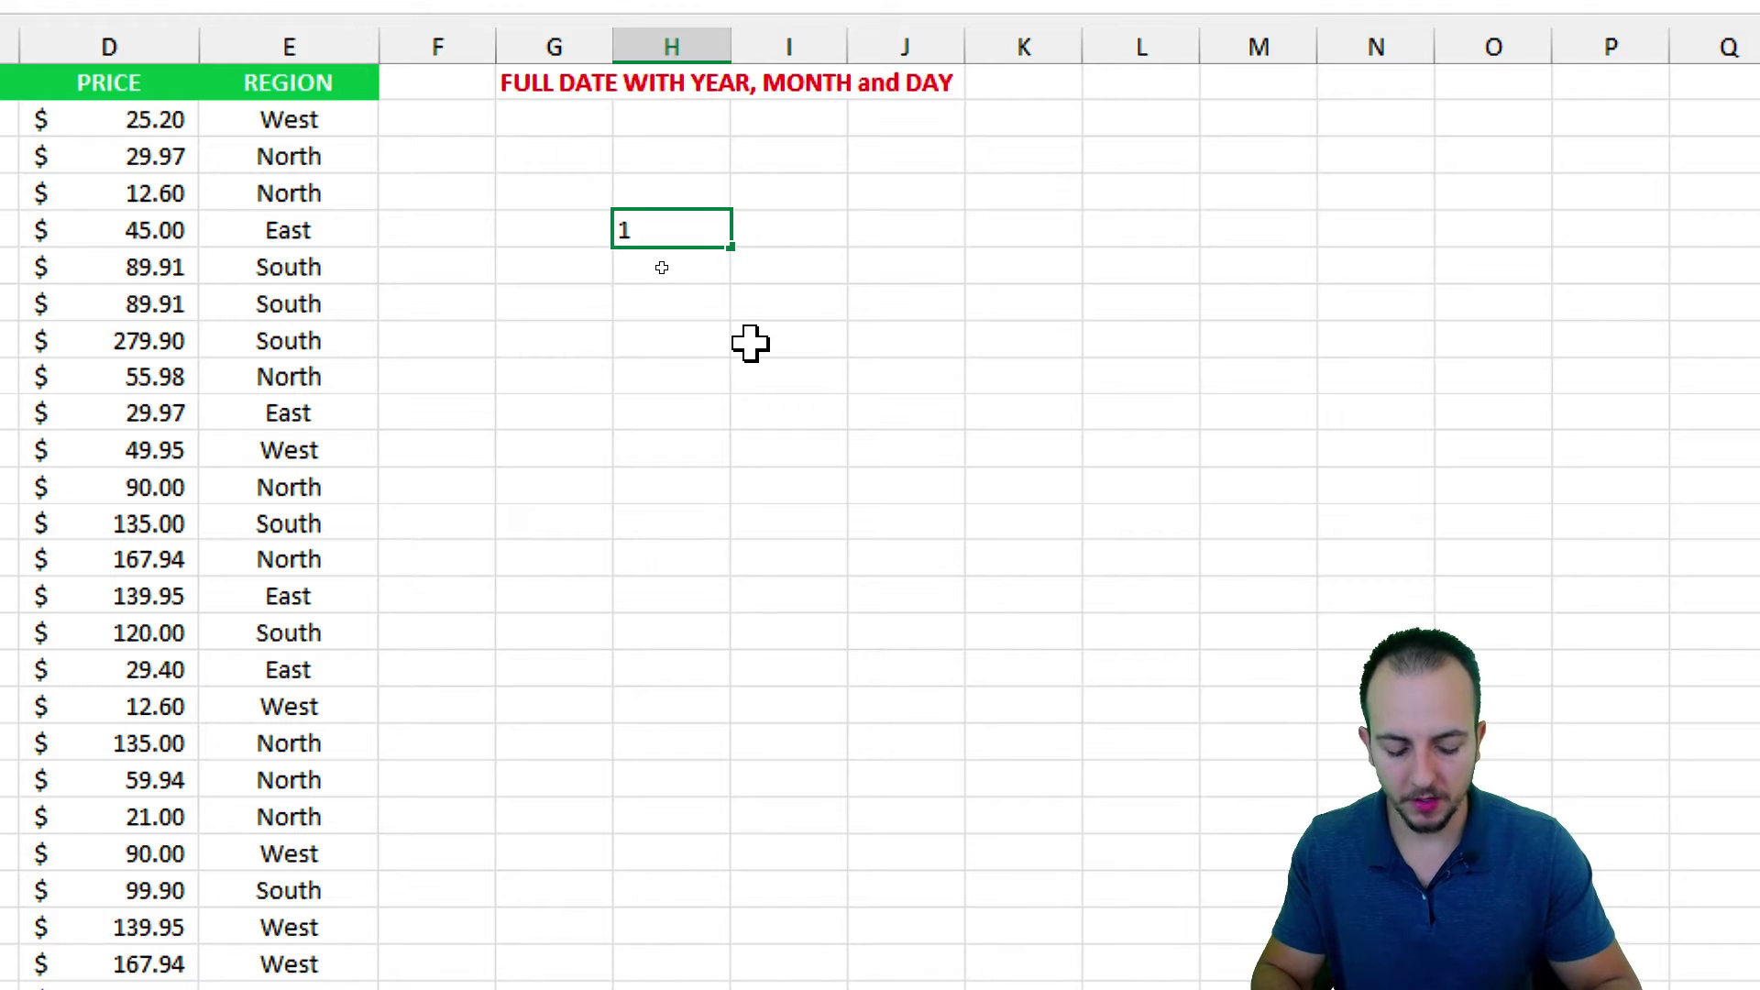
text(/1/2025)
key(Return)
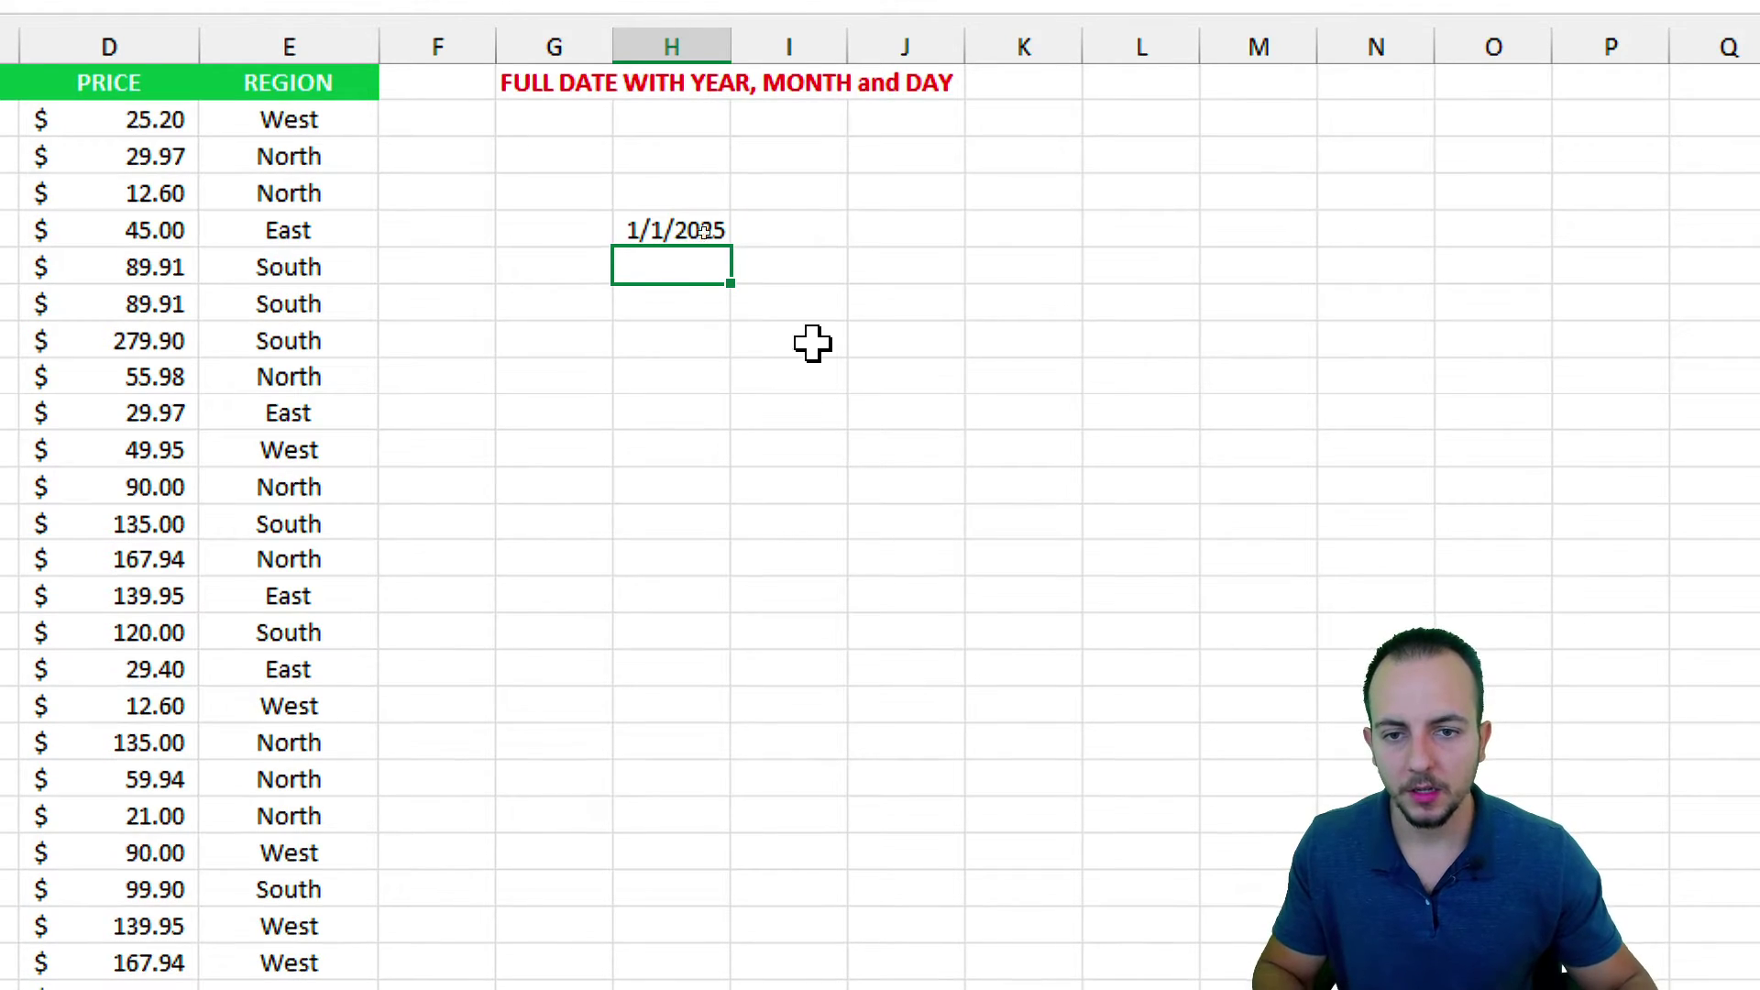
- Fill the start date in H5 down to H17 by months, and widen columns H and I
click(624, 228)
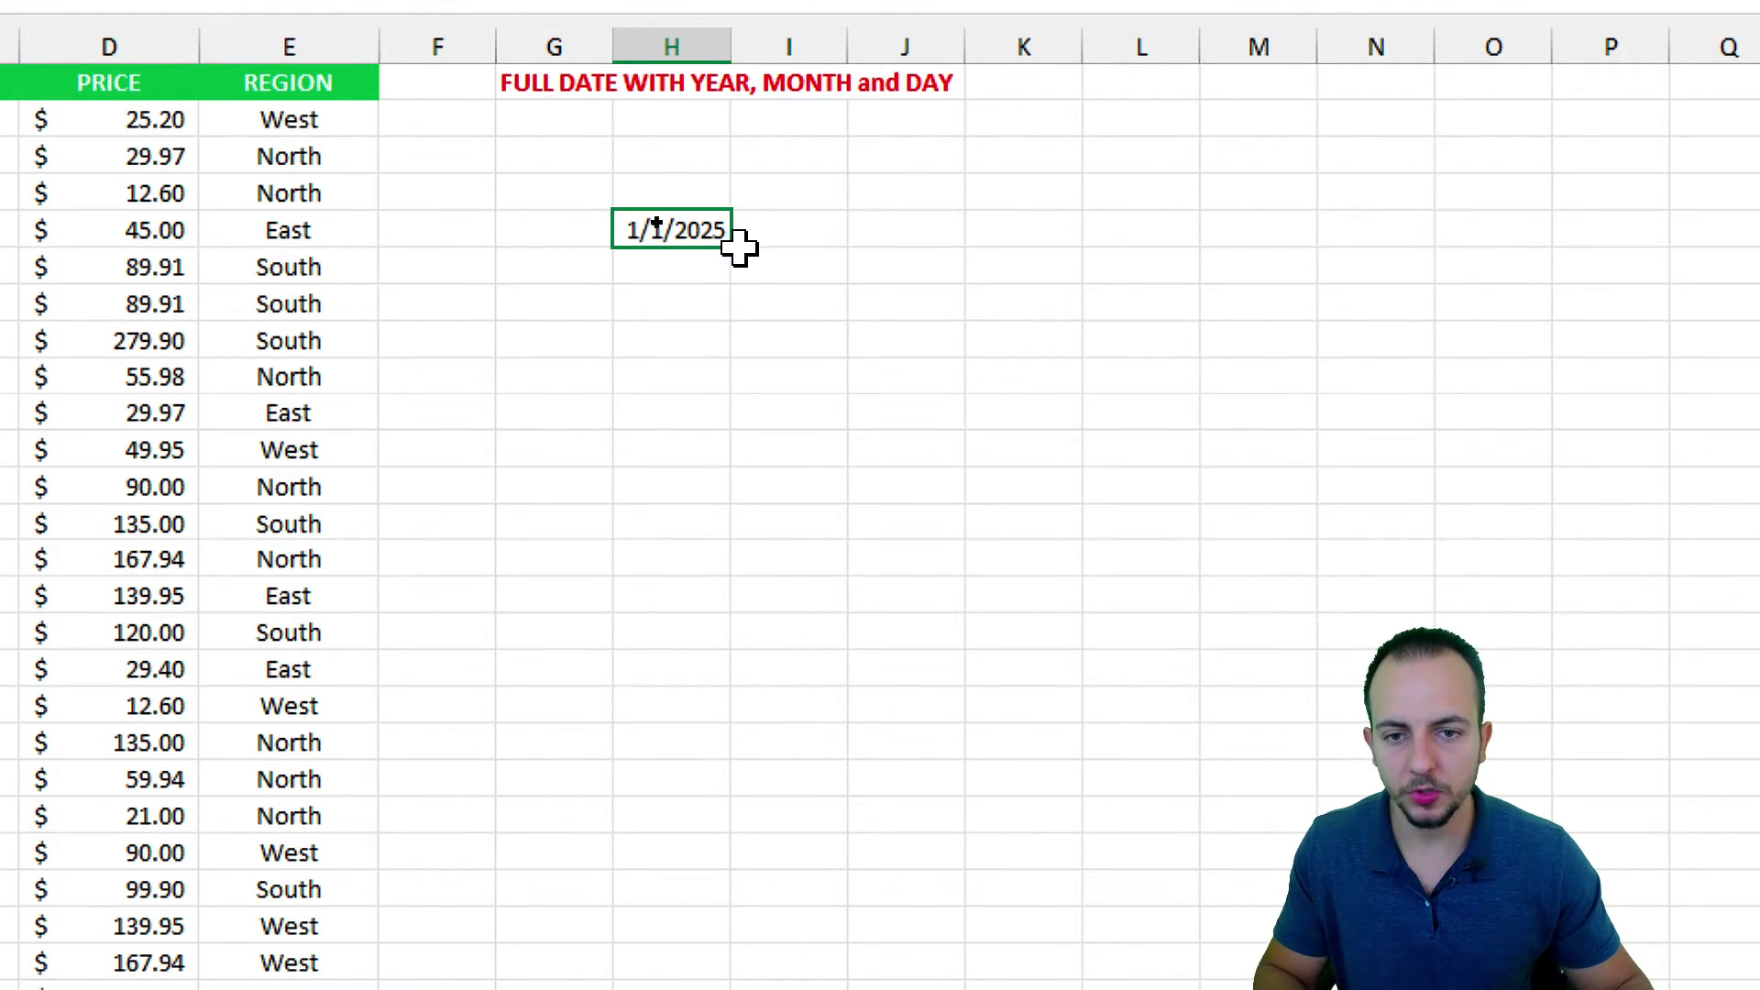
drag(739, 246, 731, 688)
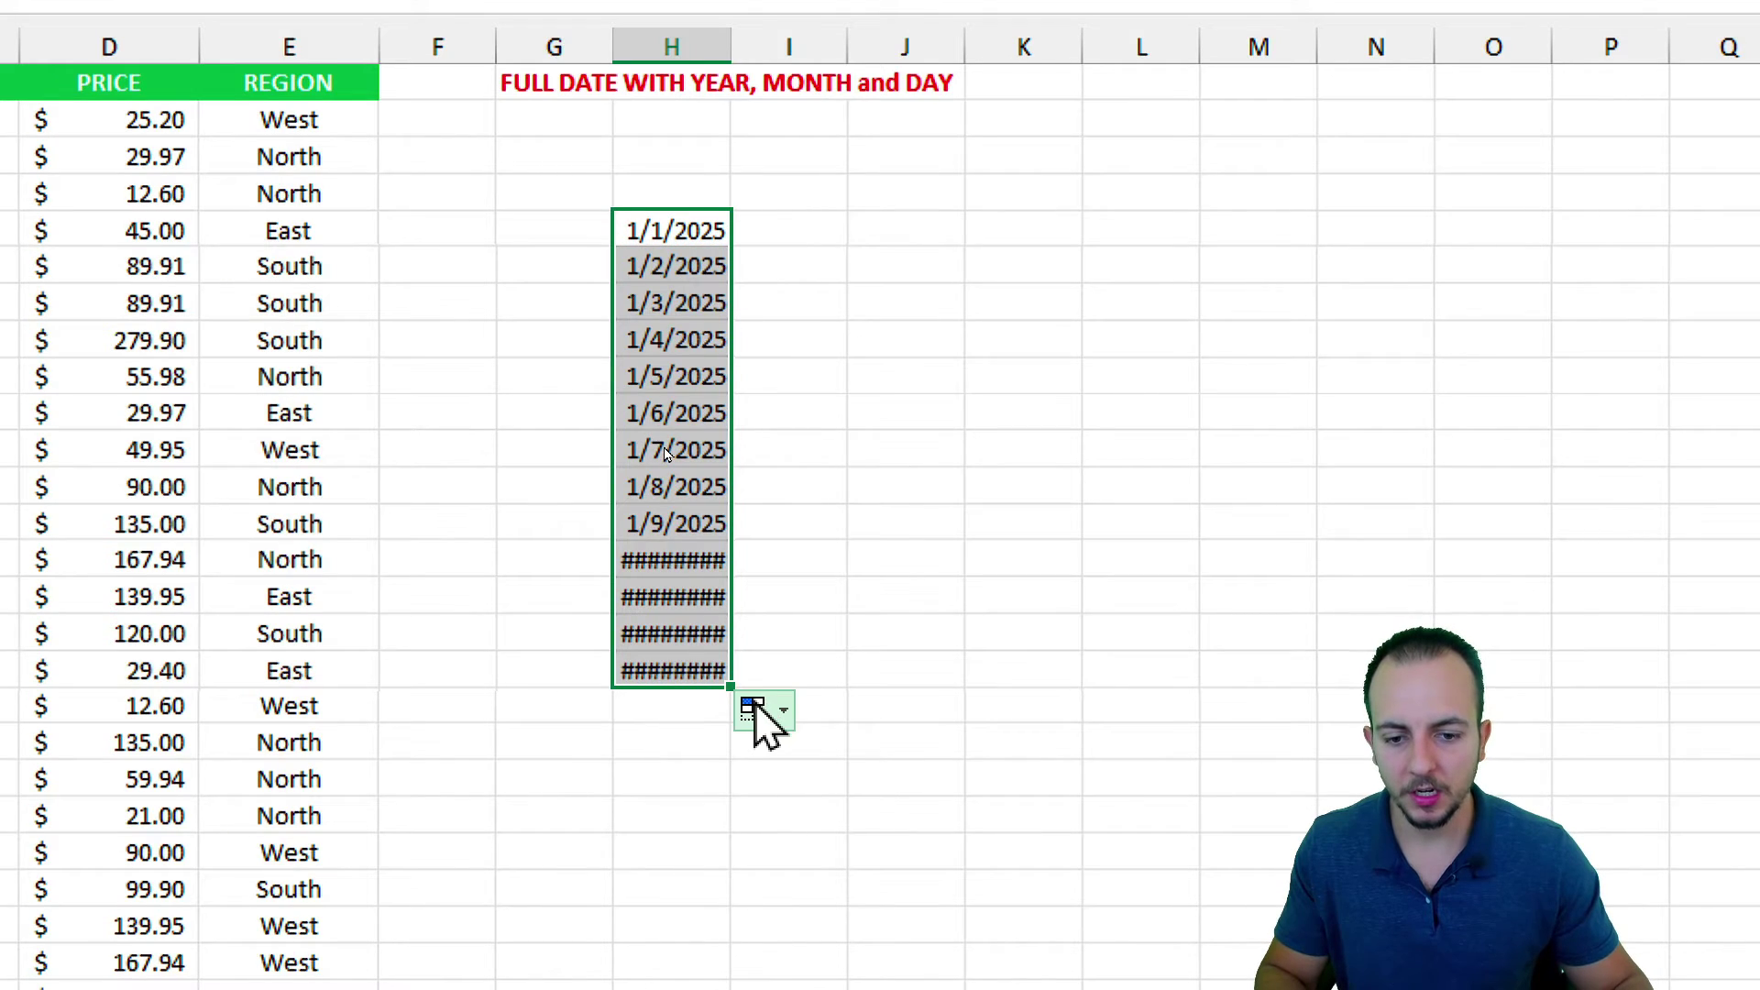
click(761, 710)
click(653, 807)
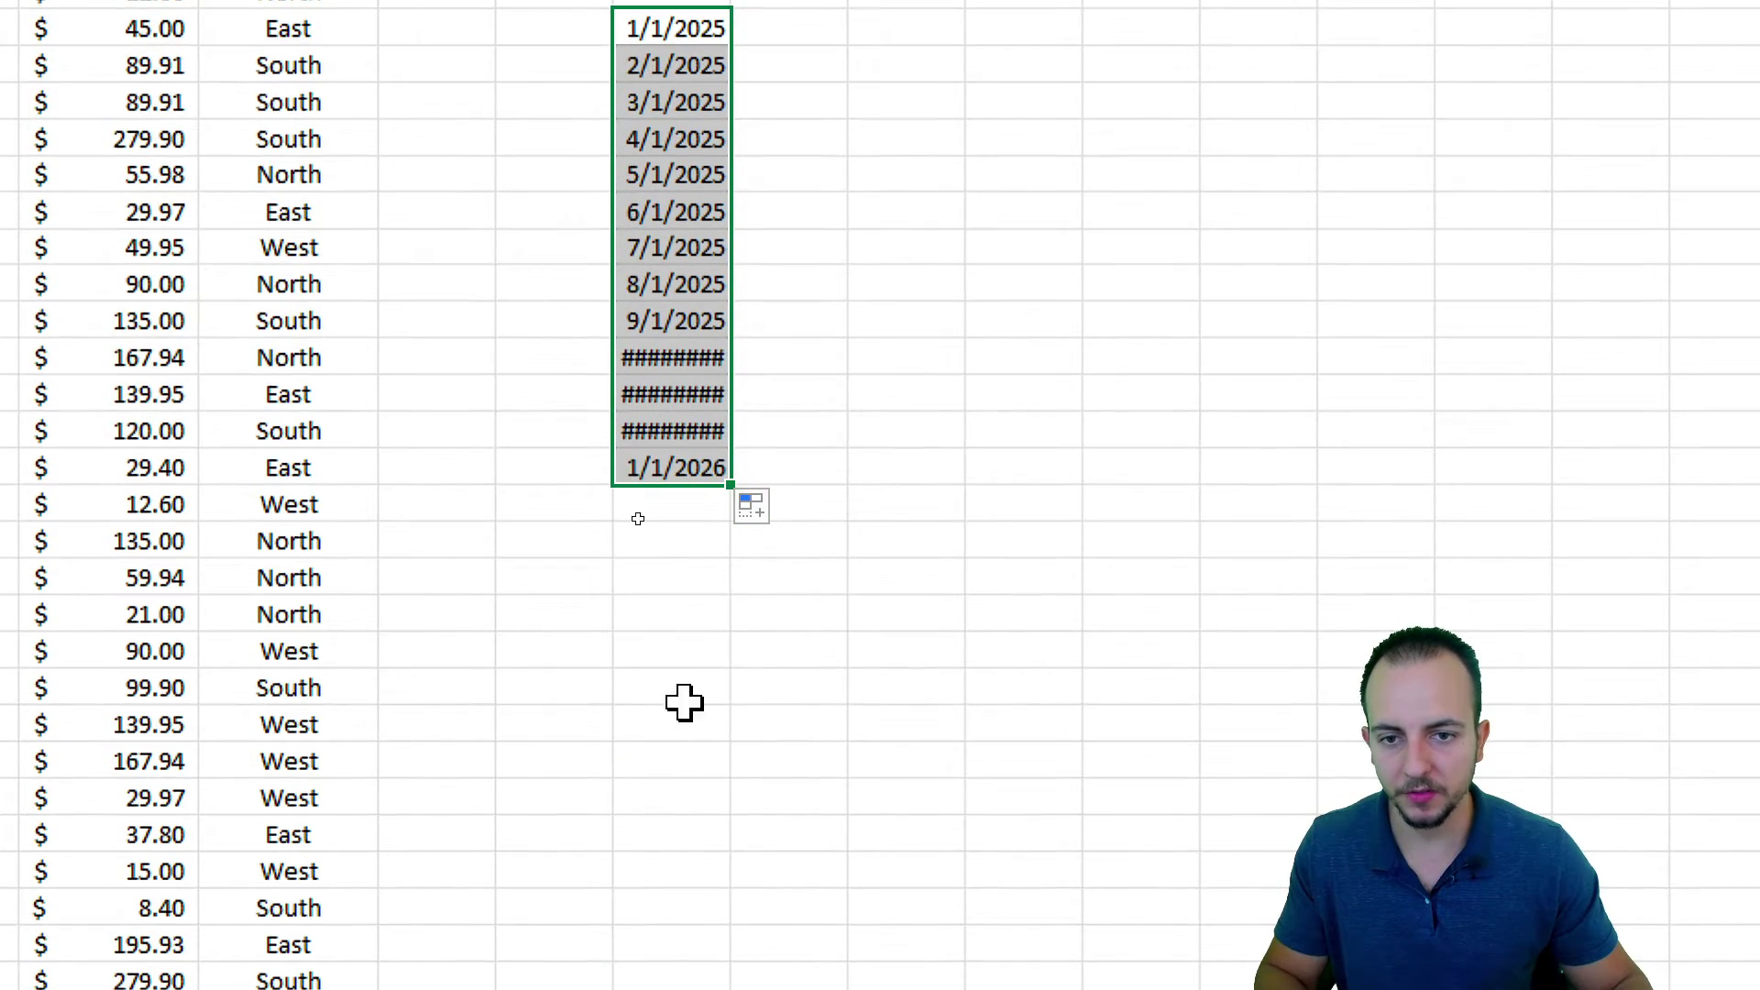
drag(712, 134, 879, 135)
drag(731, 134, 790, 135)
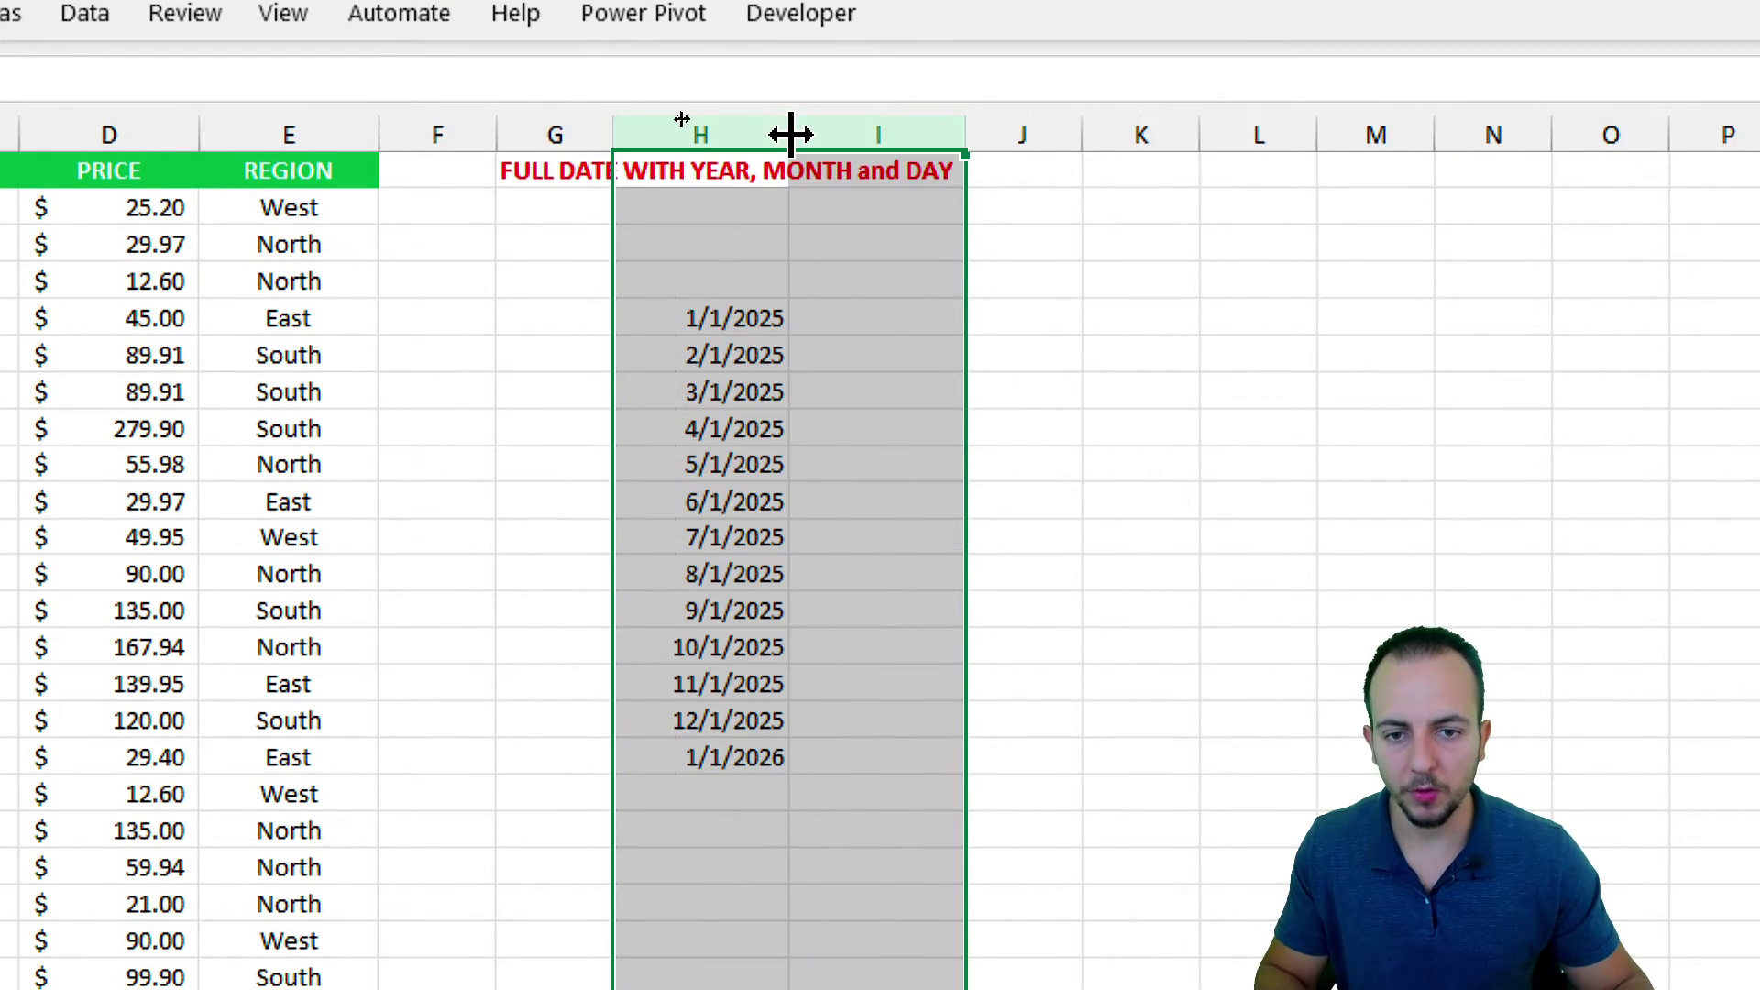
- Enter the end date 1/31/2025 in I5 and fill it down to I17 by months
click(844, 348)
key(Up)
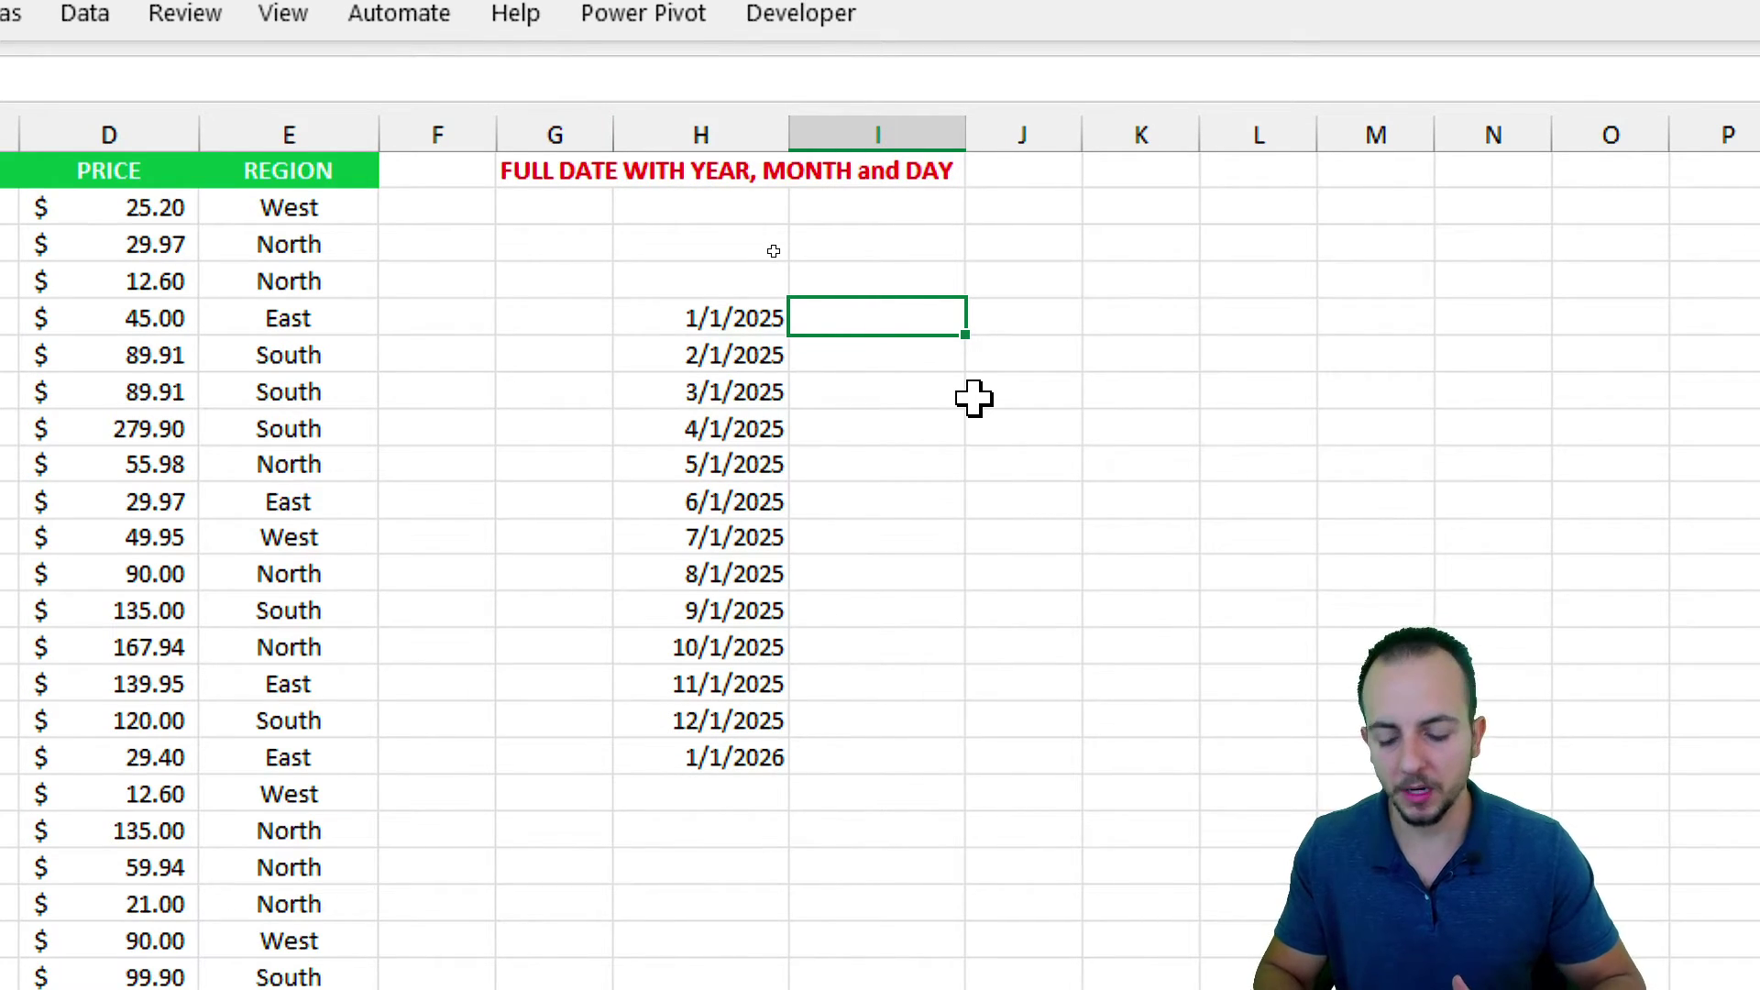
text(1/31/2025)
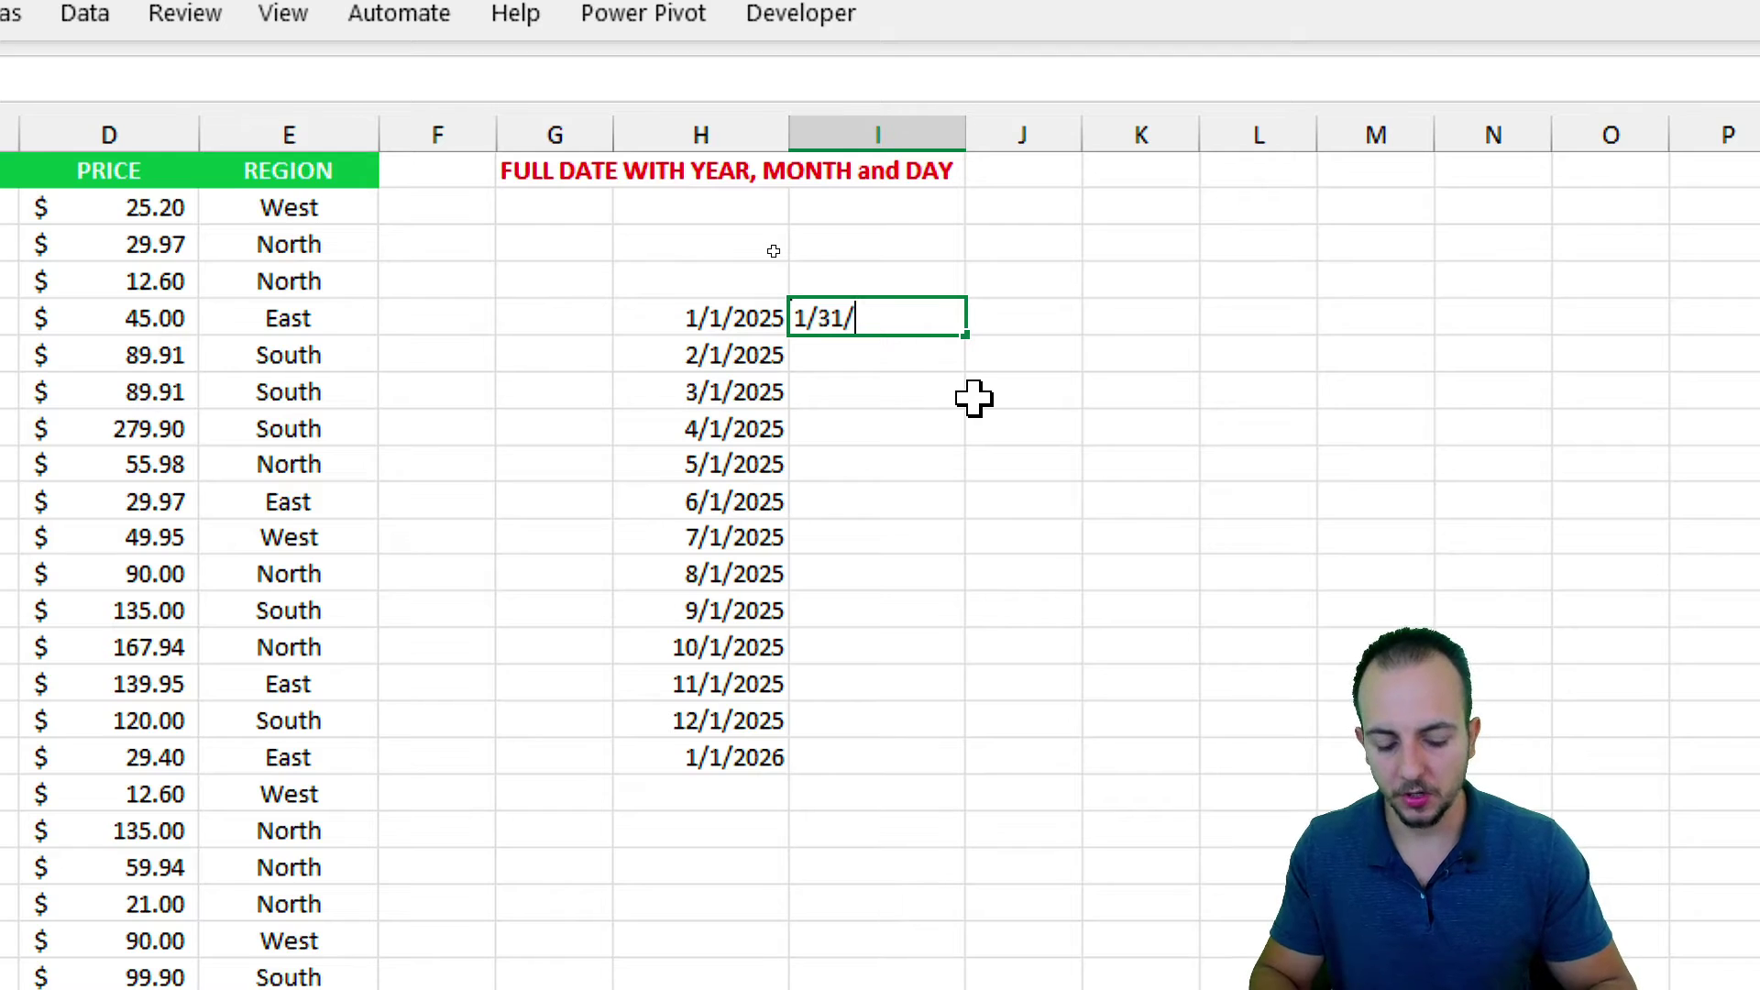
key(Return)
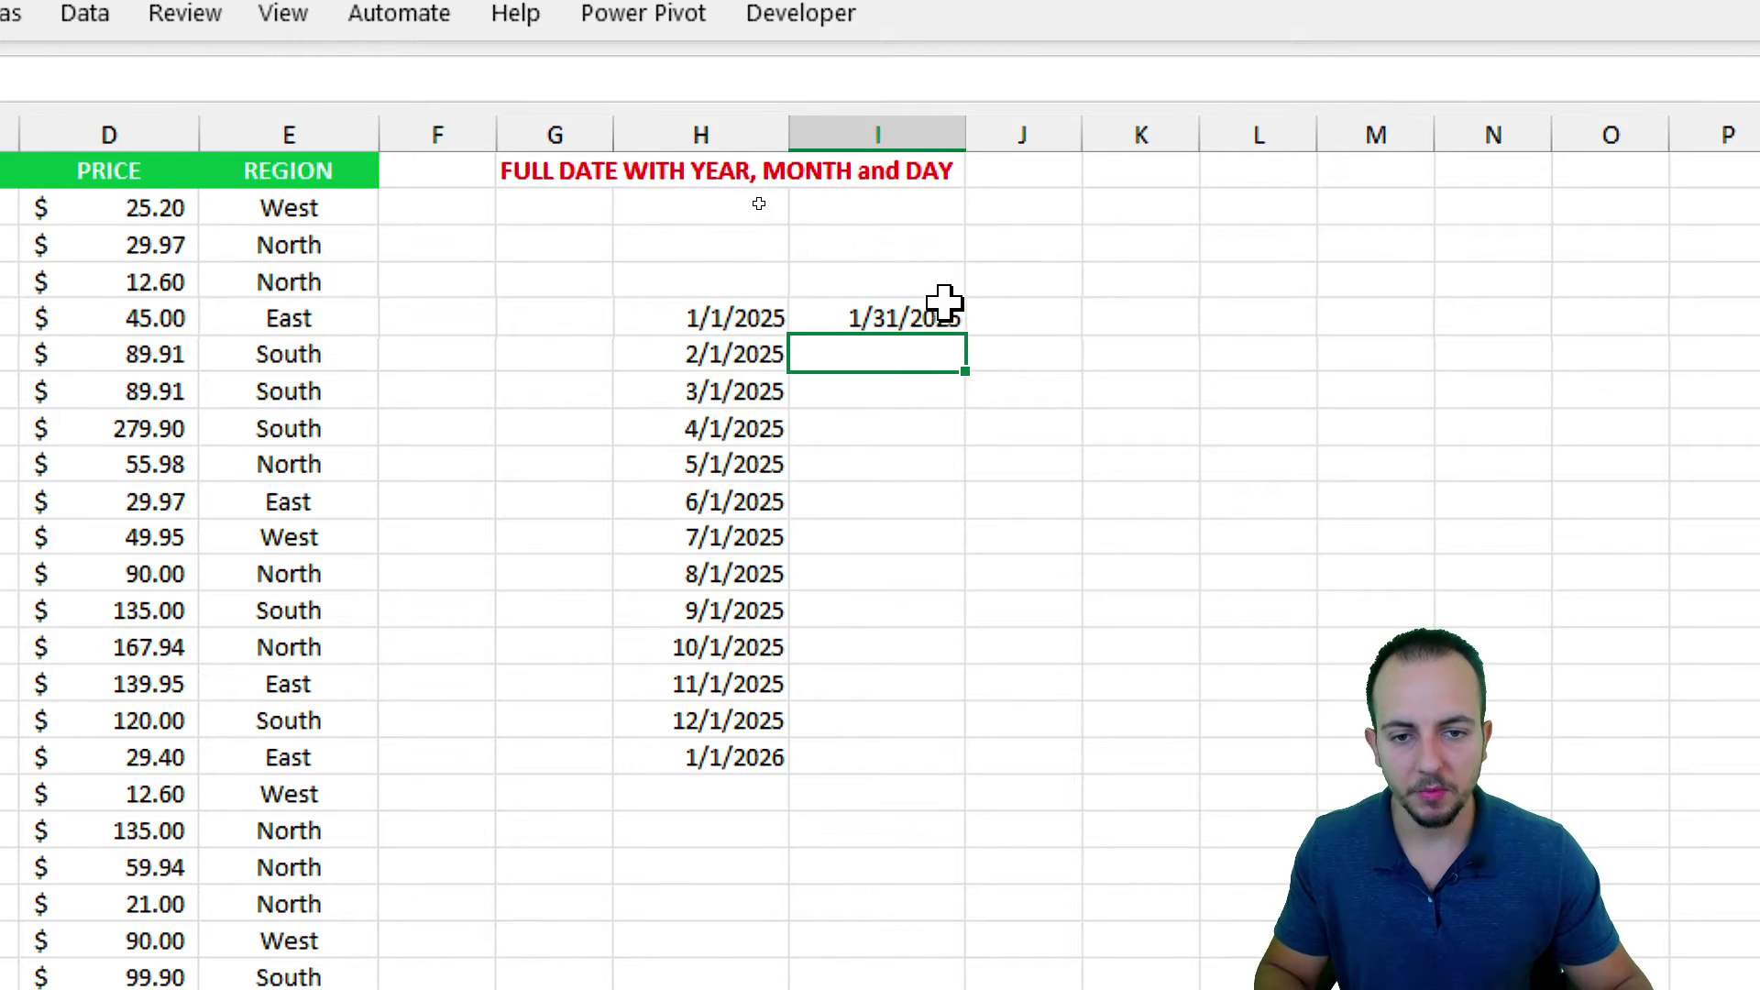
click(947, 307)
drag(965, 334, 938, 765)
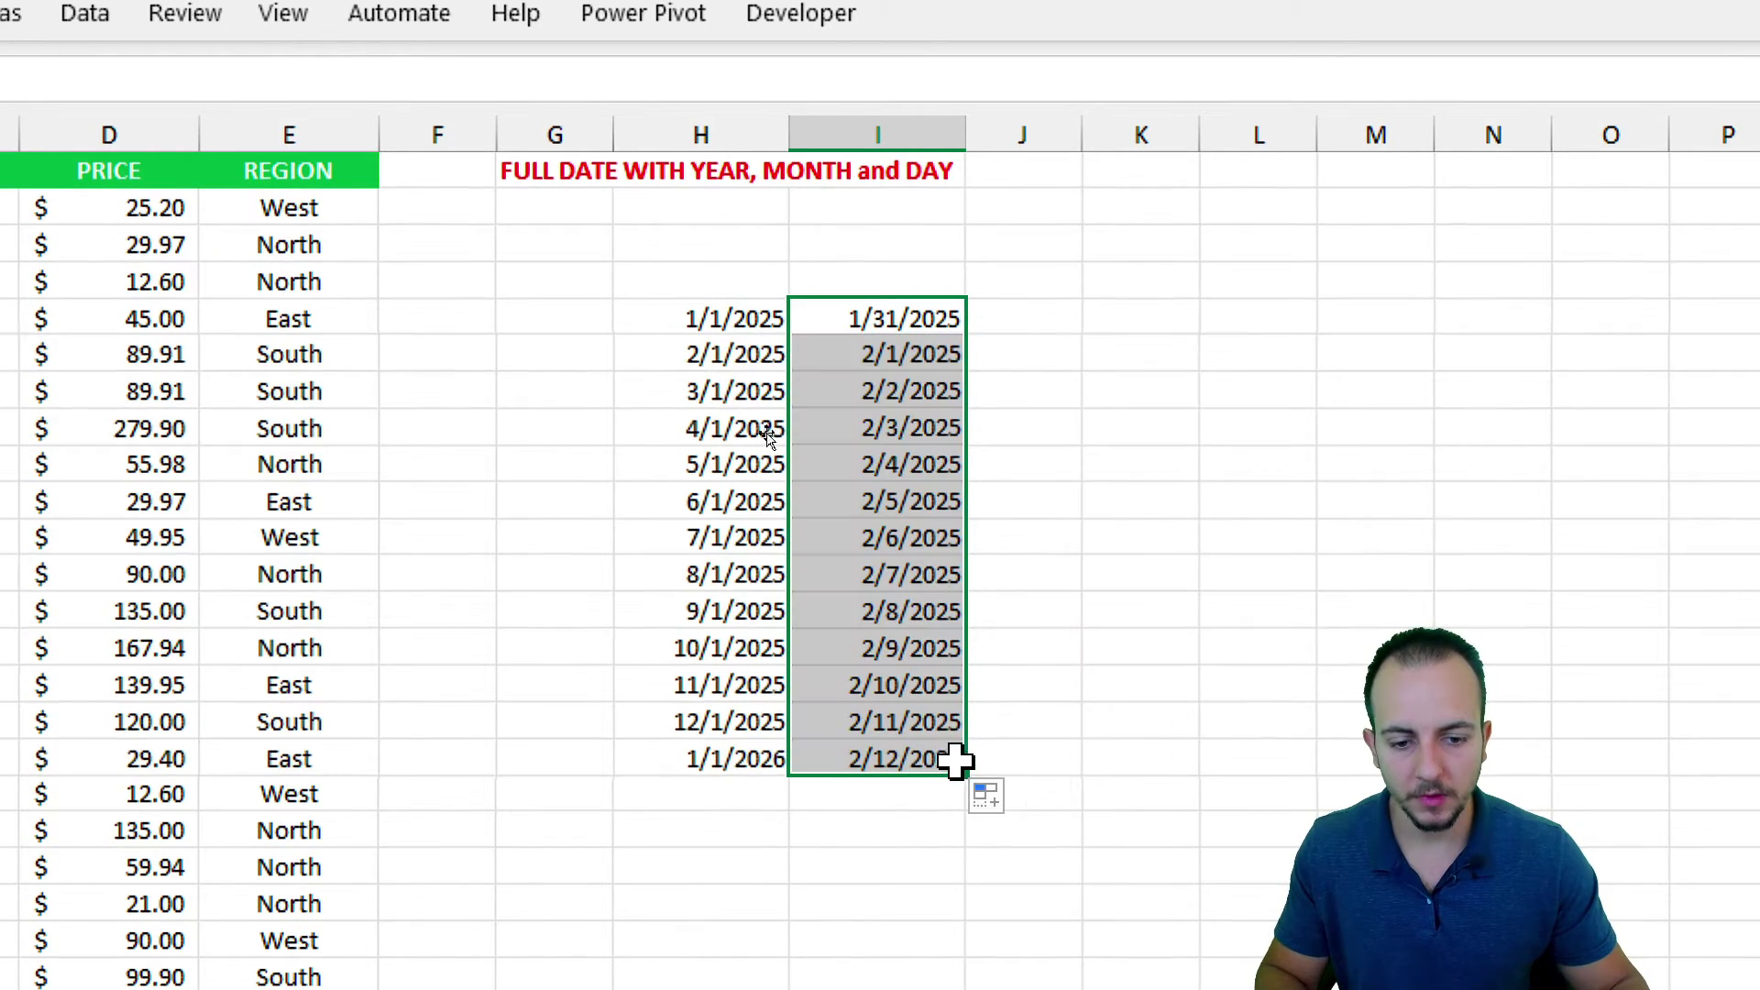
click(997, 796)
click(877, 792)
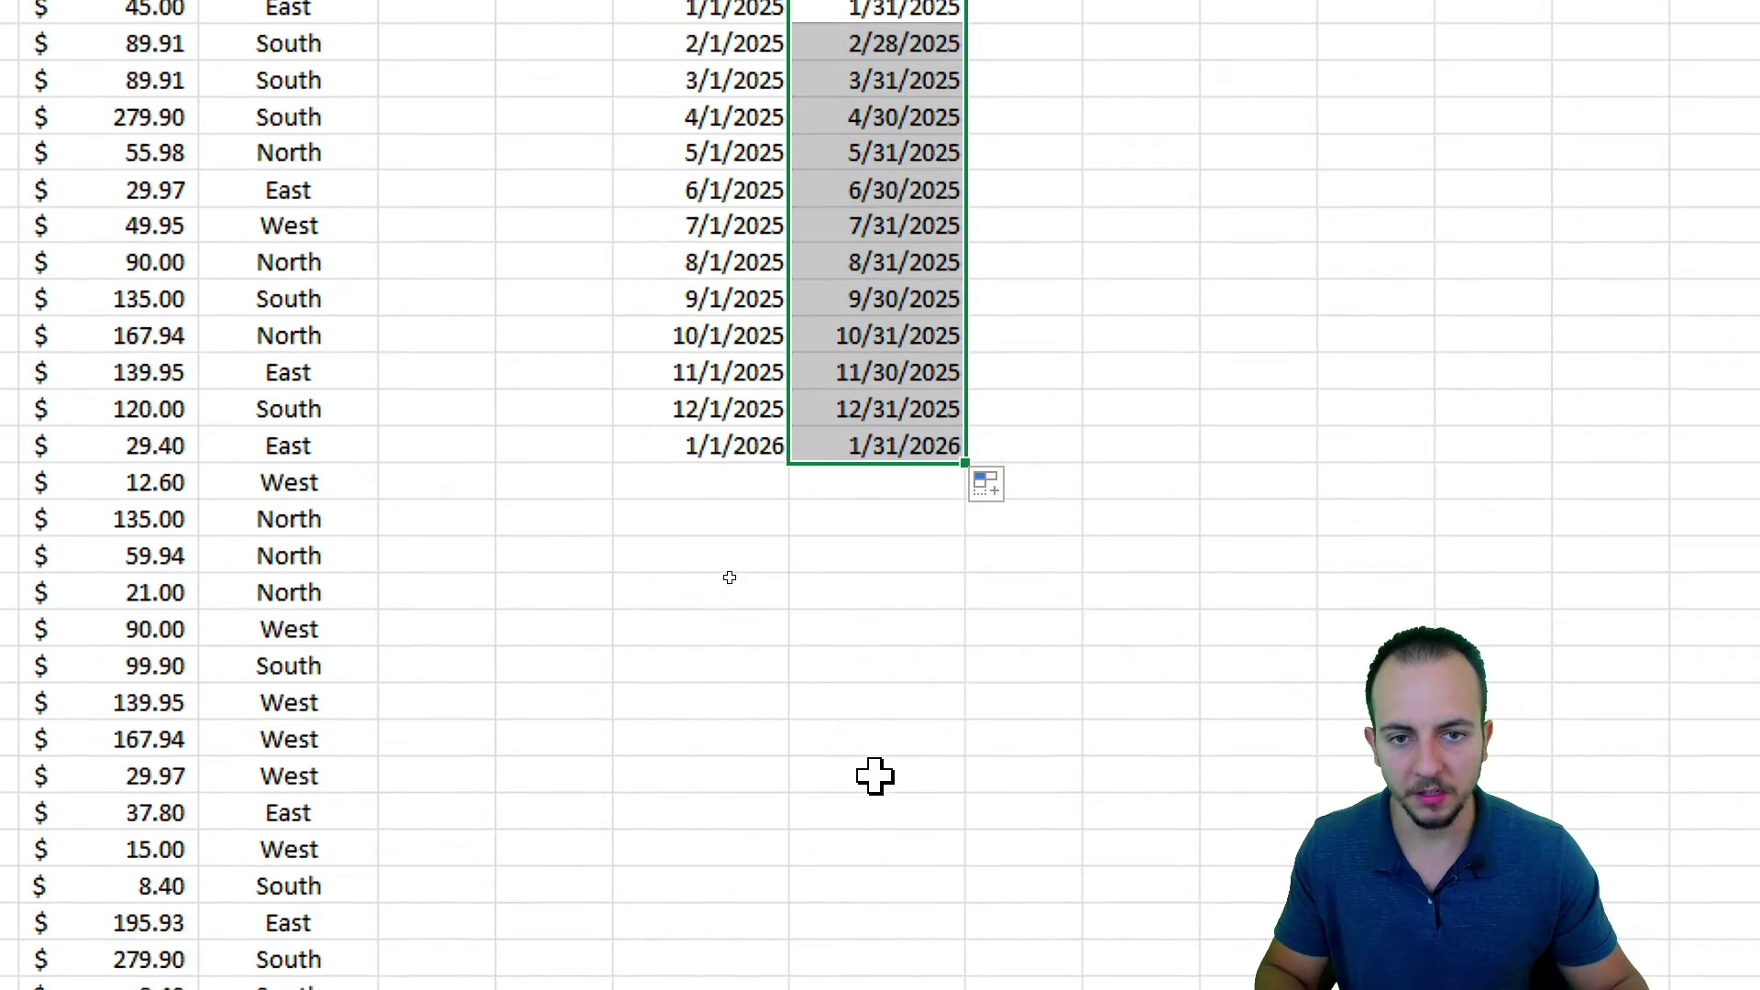
- Start a SUMIFS formula in J5 with the PRICE column D:D as the sum range
scroll(1030, 248, up, 2)
click(1027, 220)
text(=sumifs)
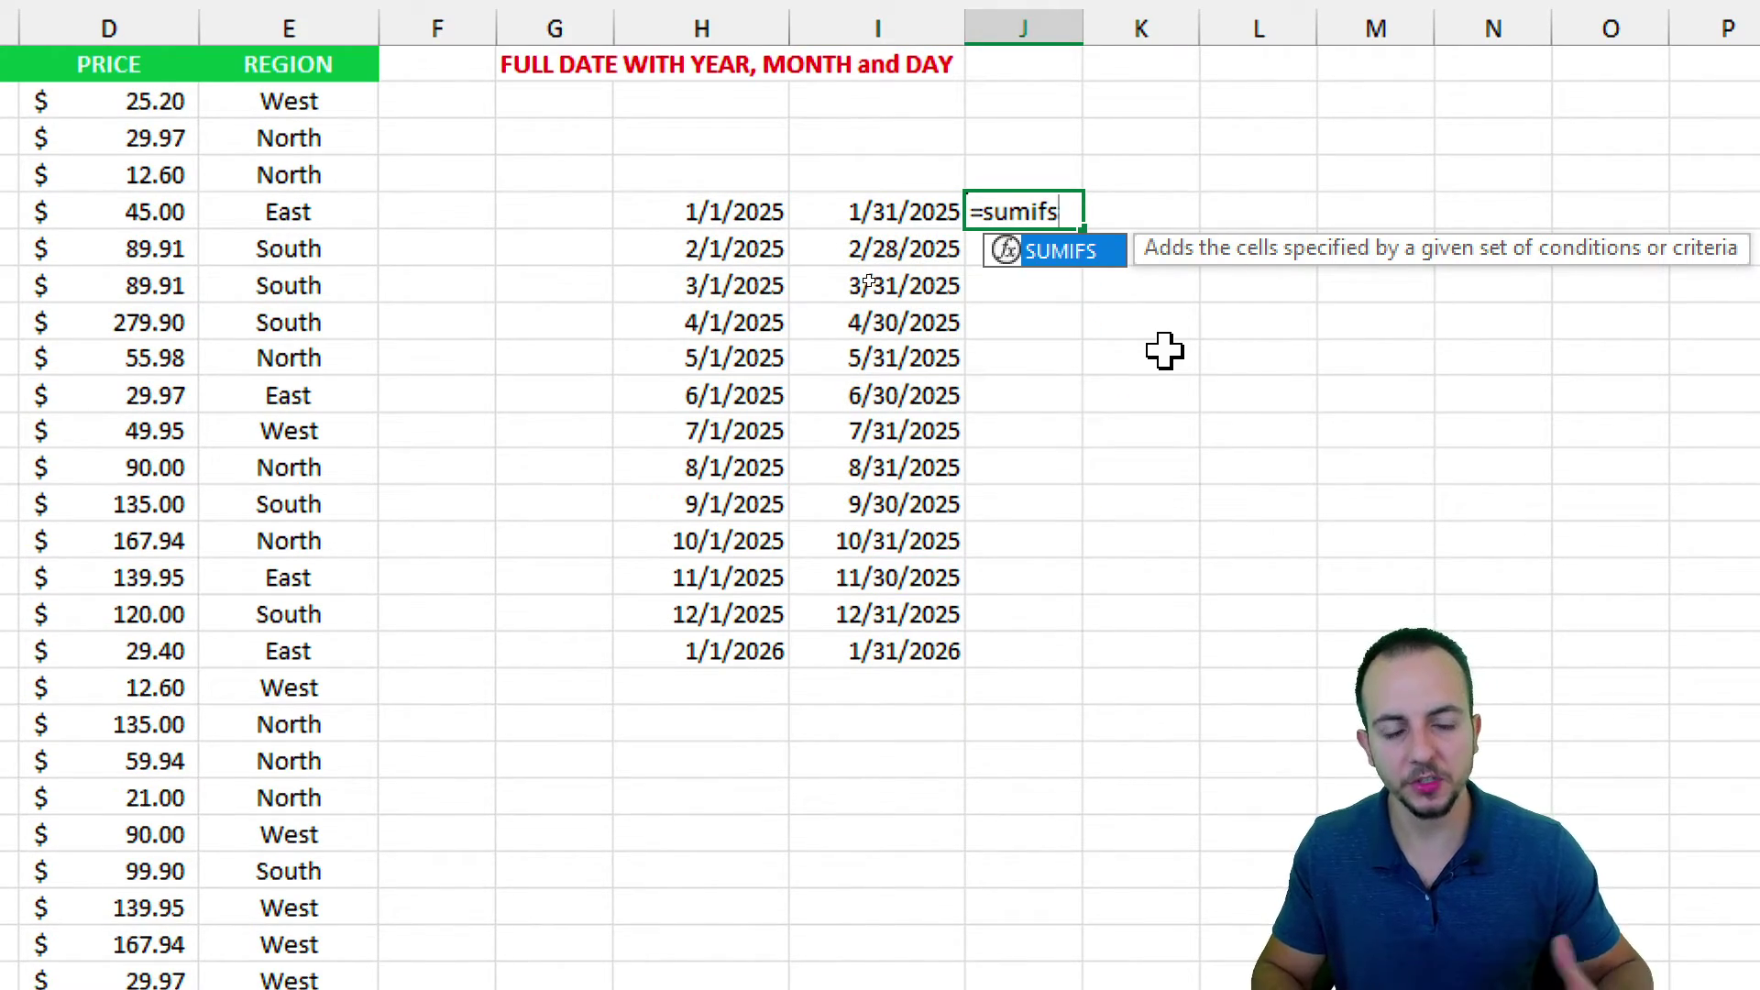
key(Tab)
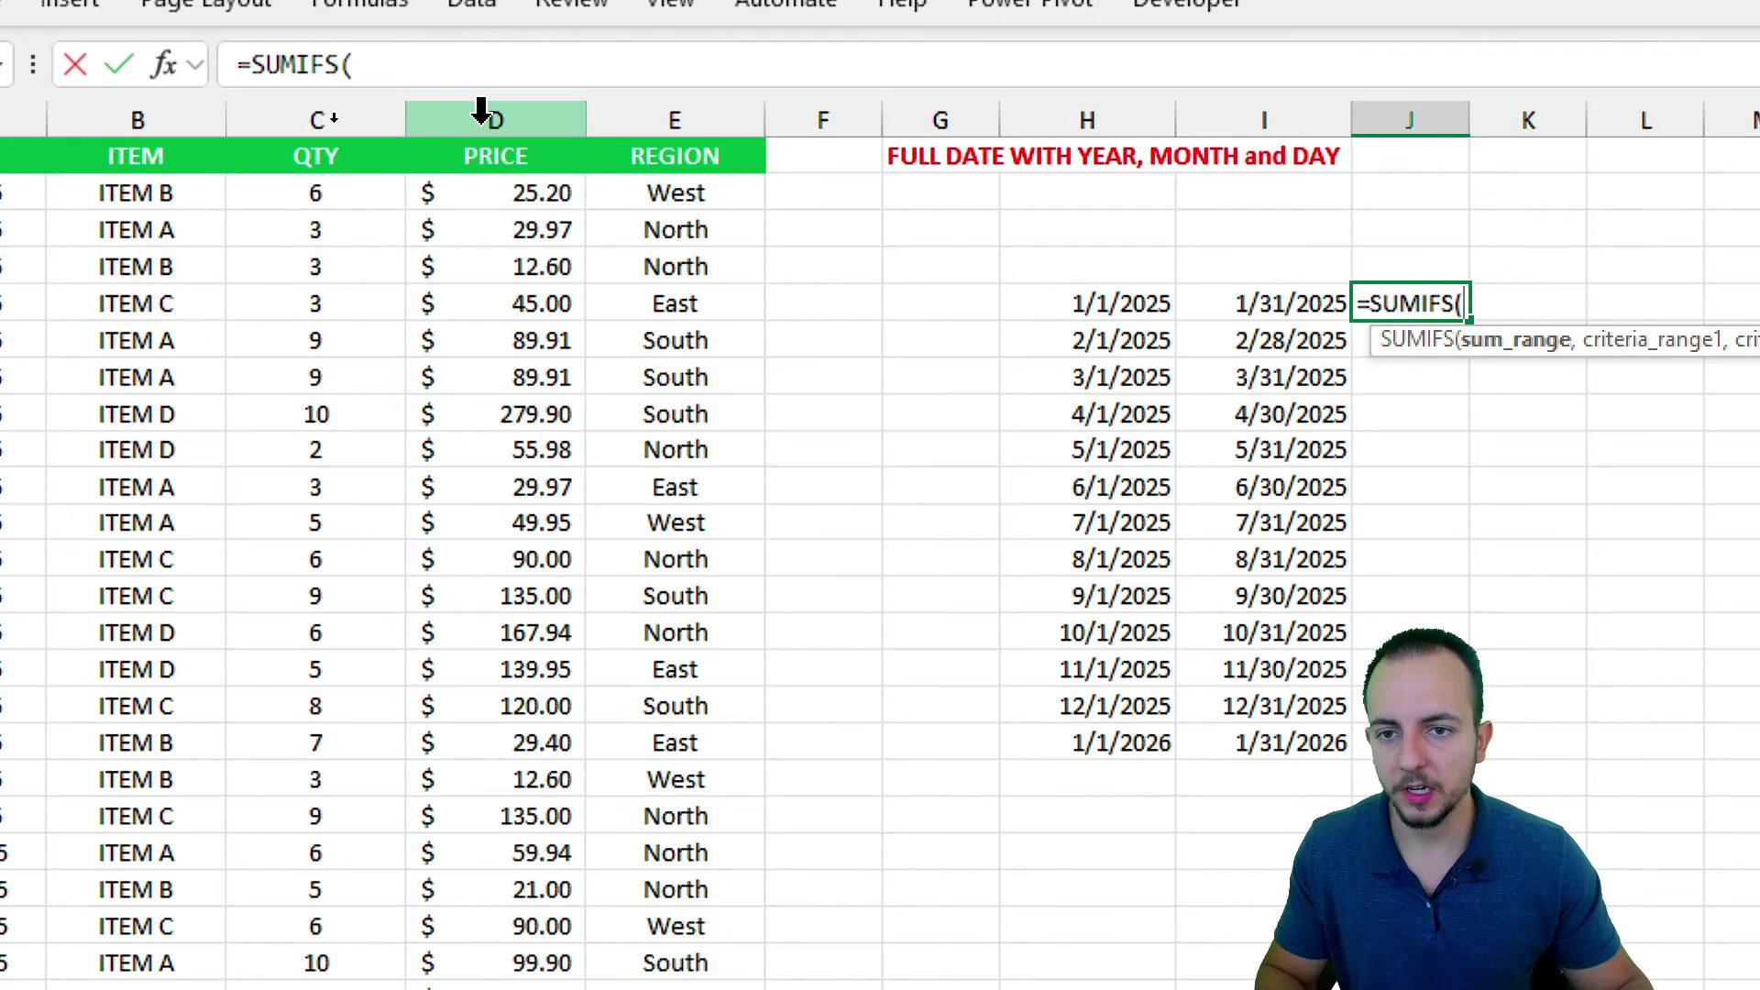
click(495, 29)
text(,)
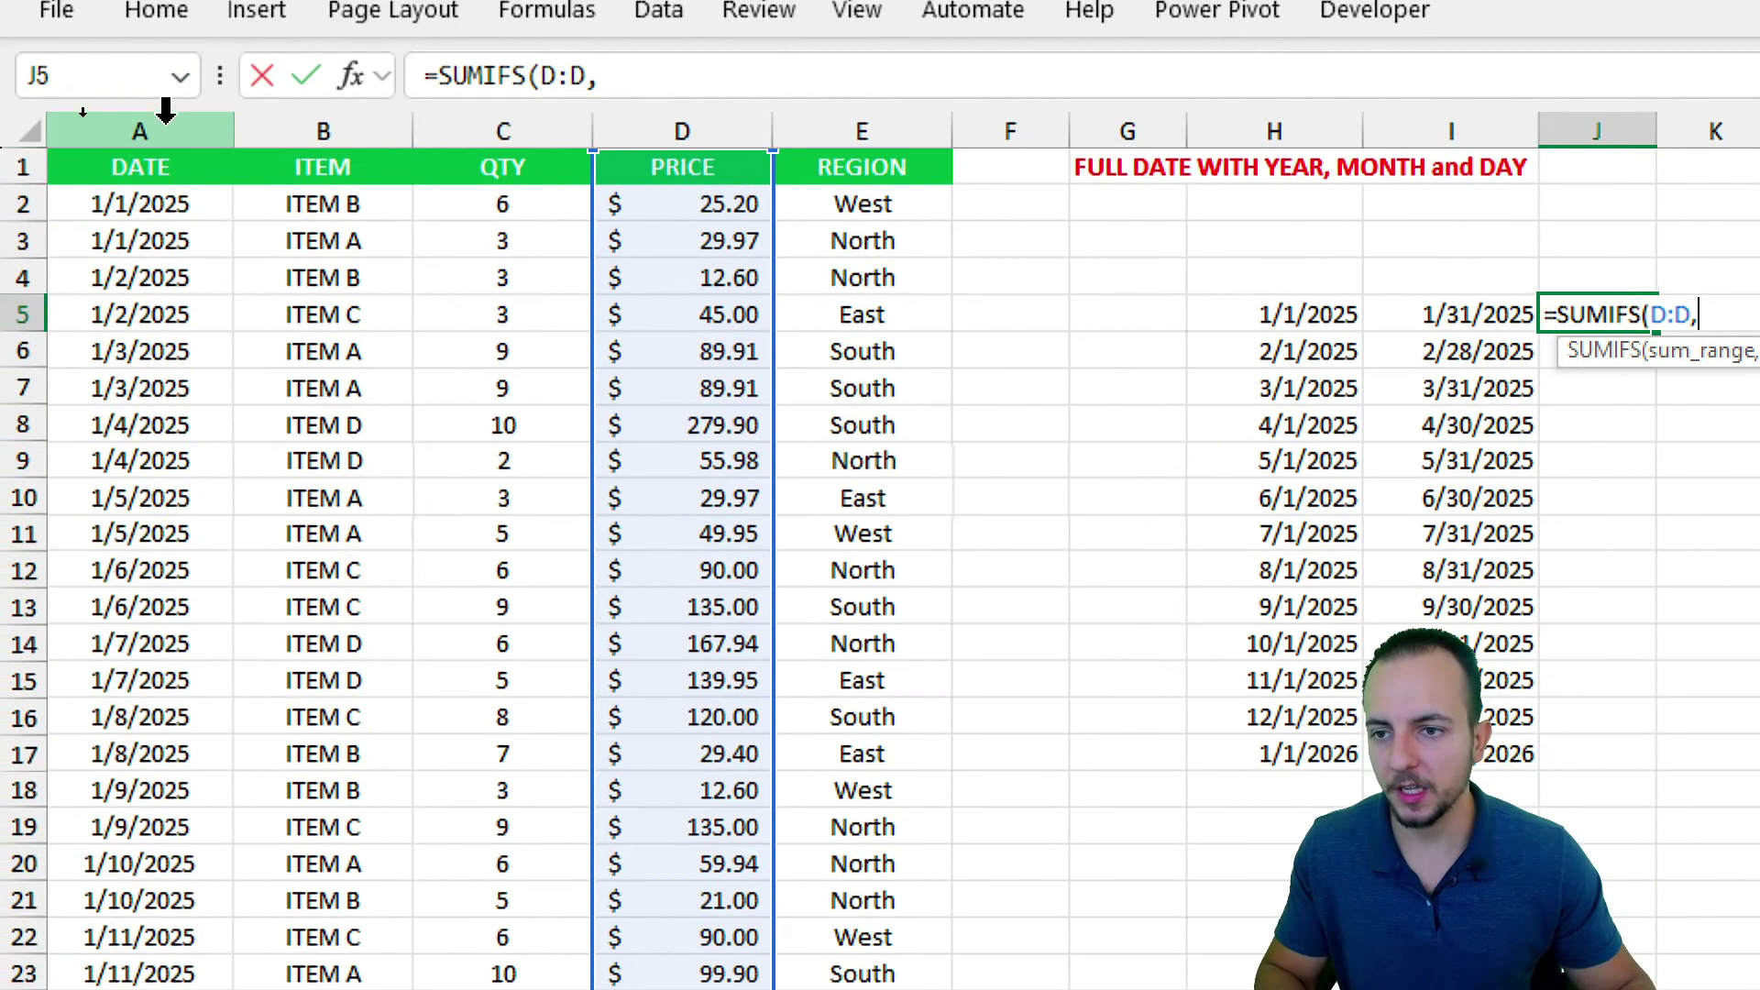
- Add the first criterion to the SUMIFS: DATE column A:A with ">="&H5 for the start date
click(165, 114)
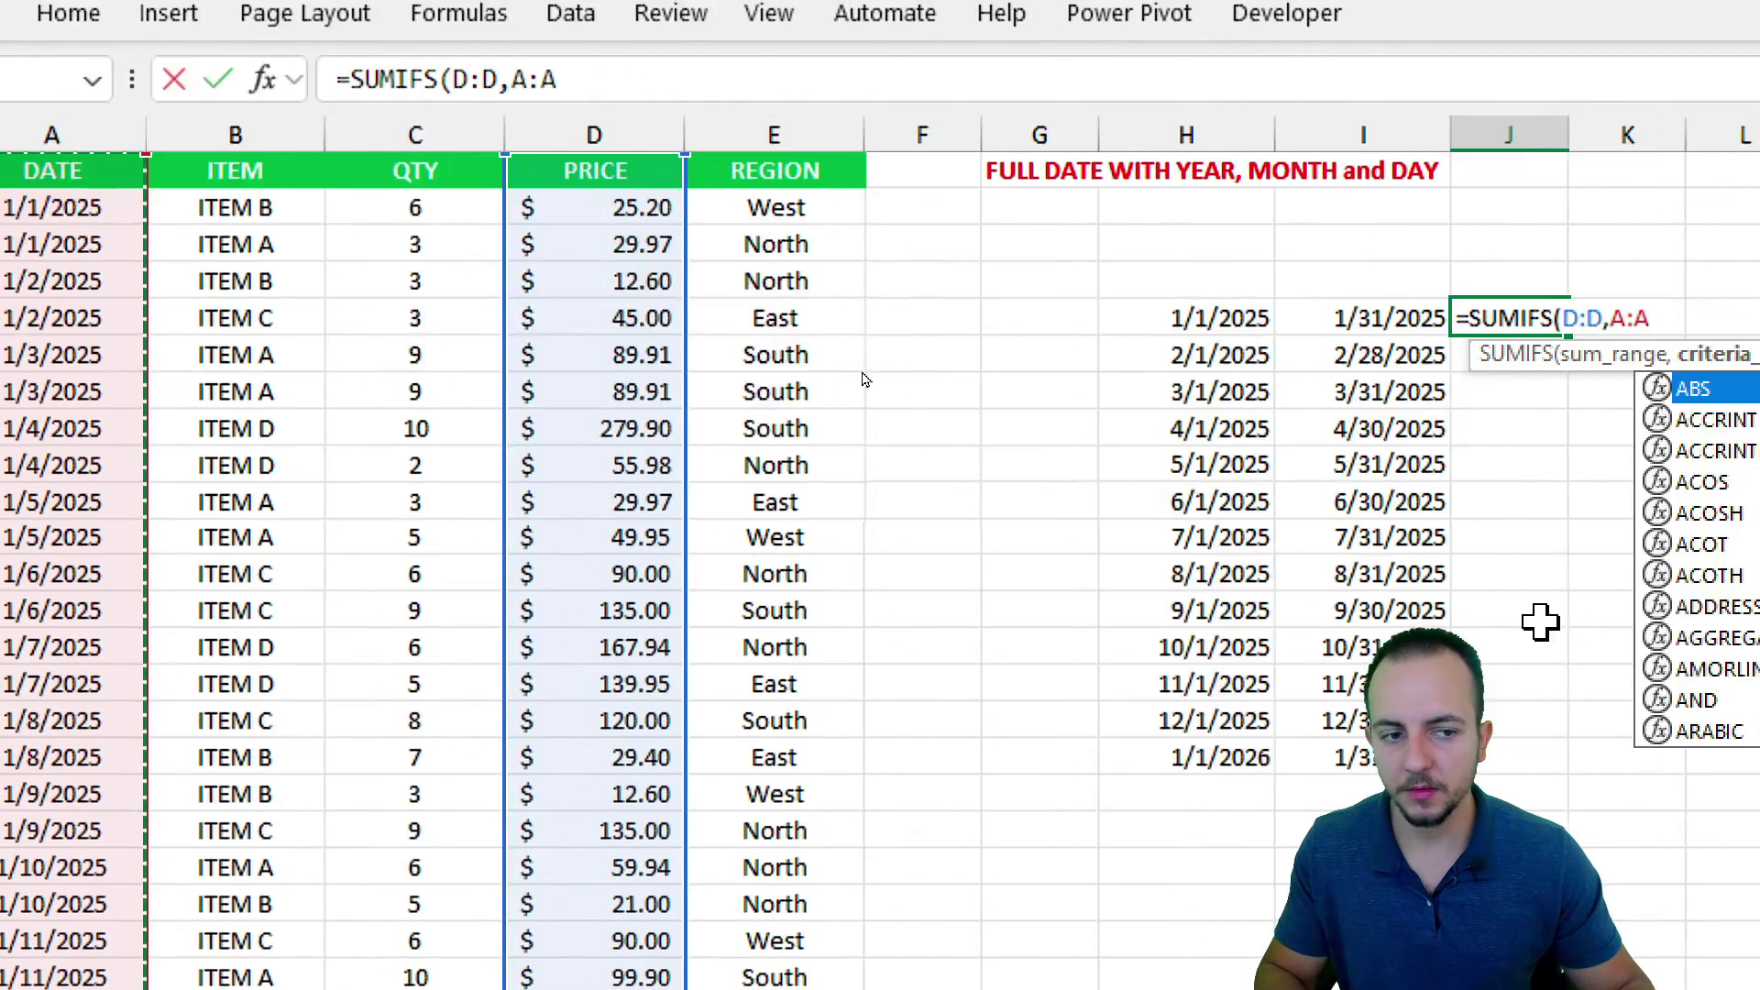
text(,)
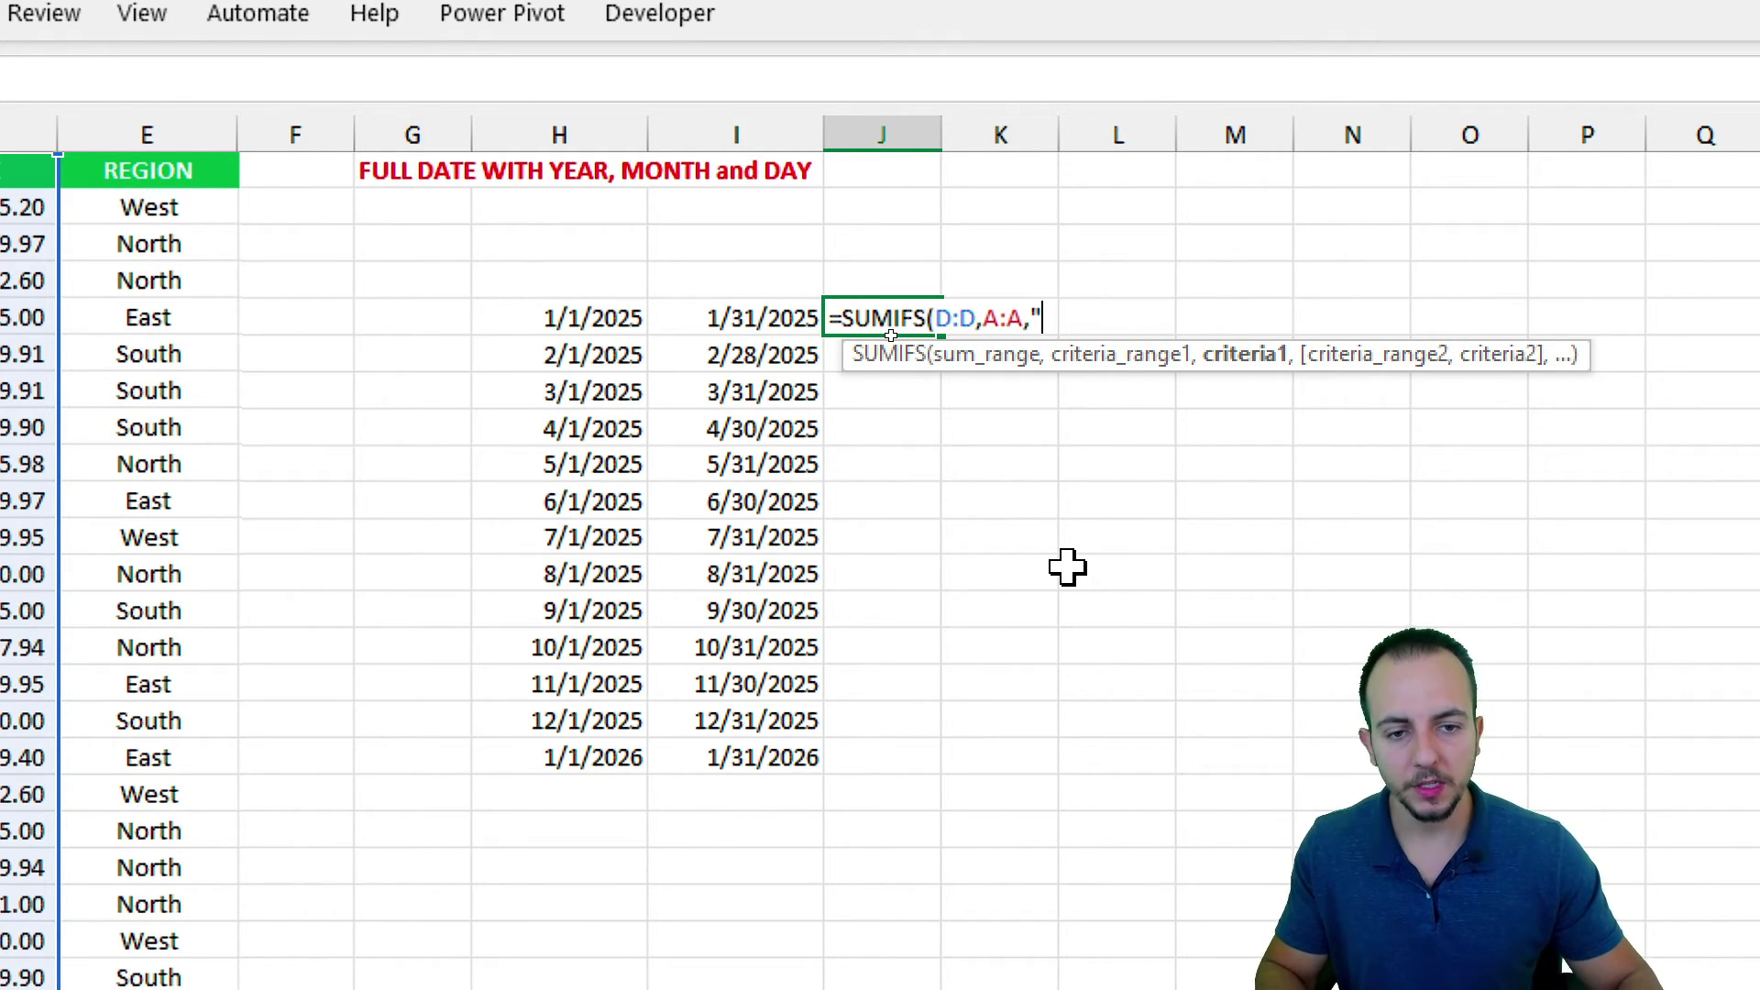
text(">)
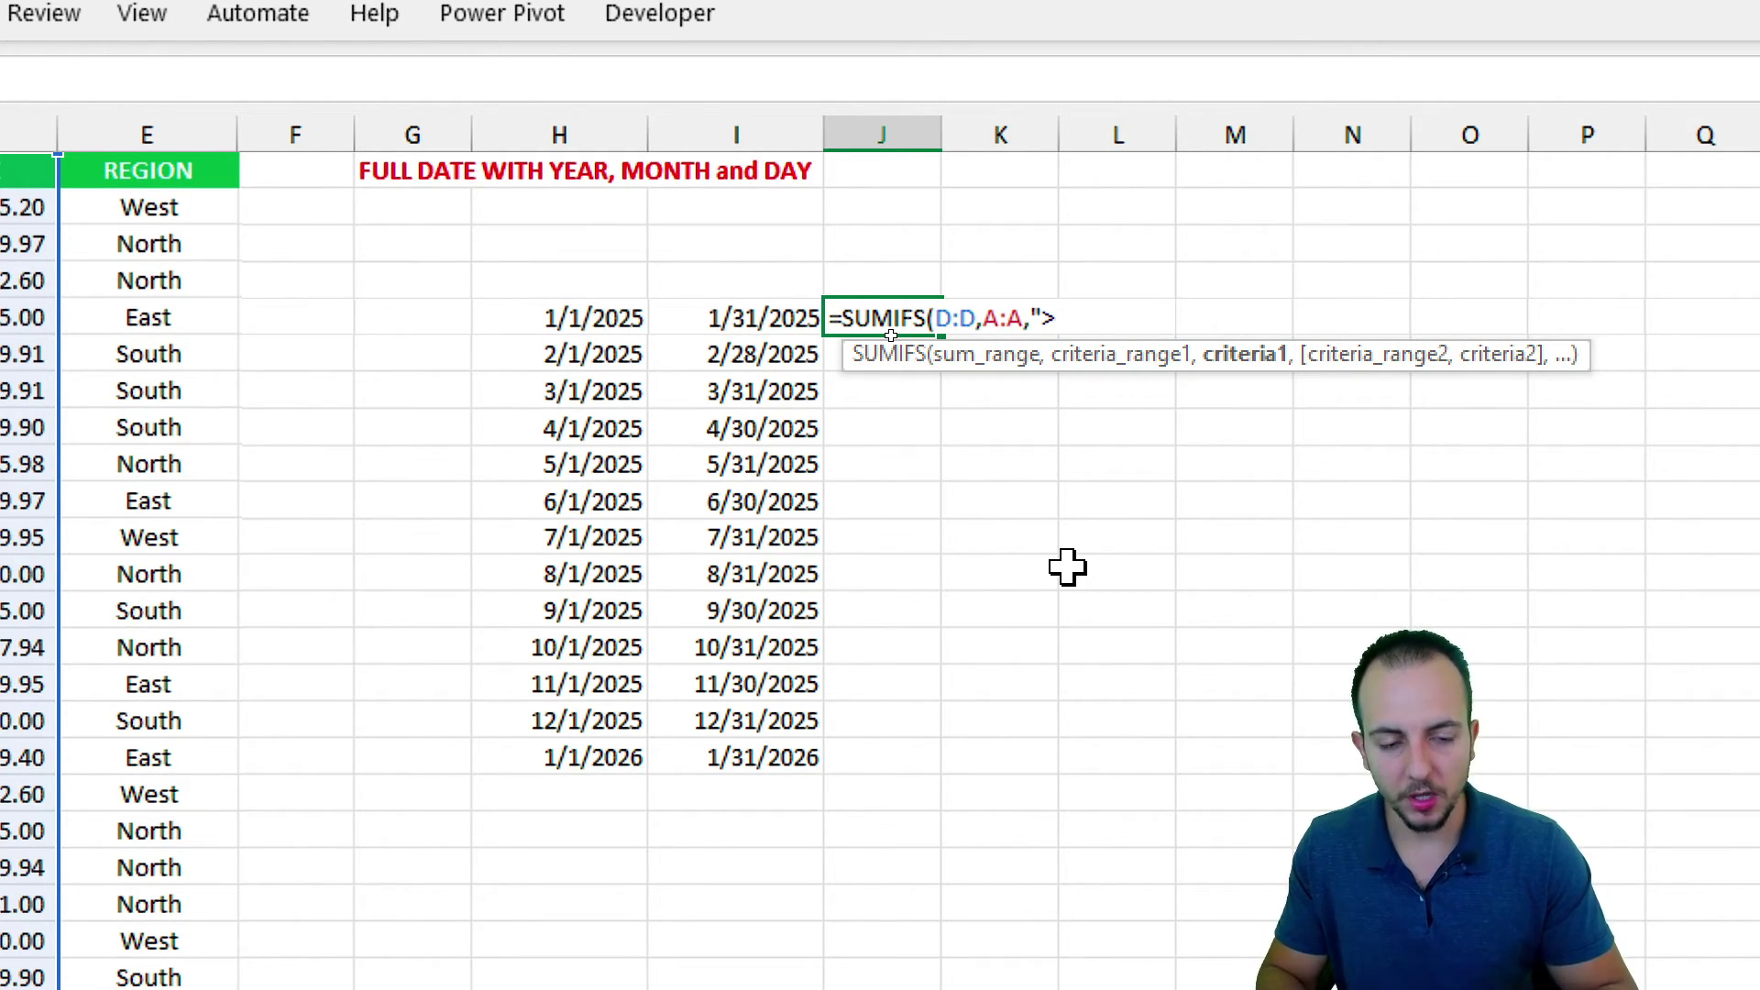
text(="&)
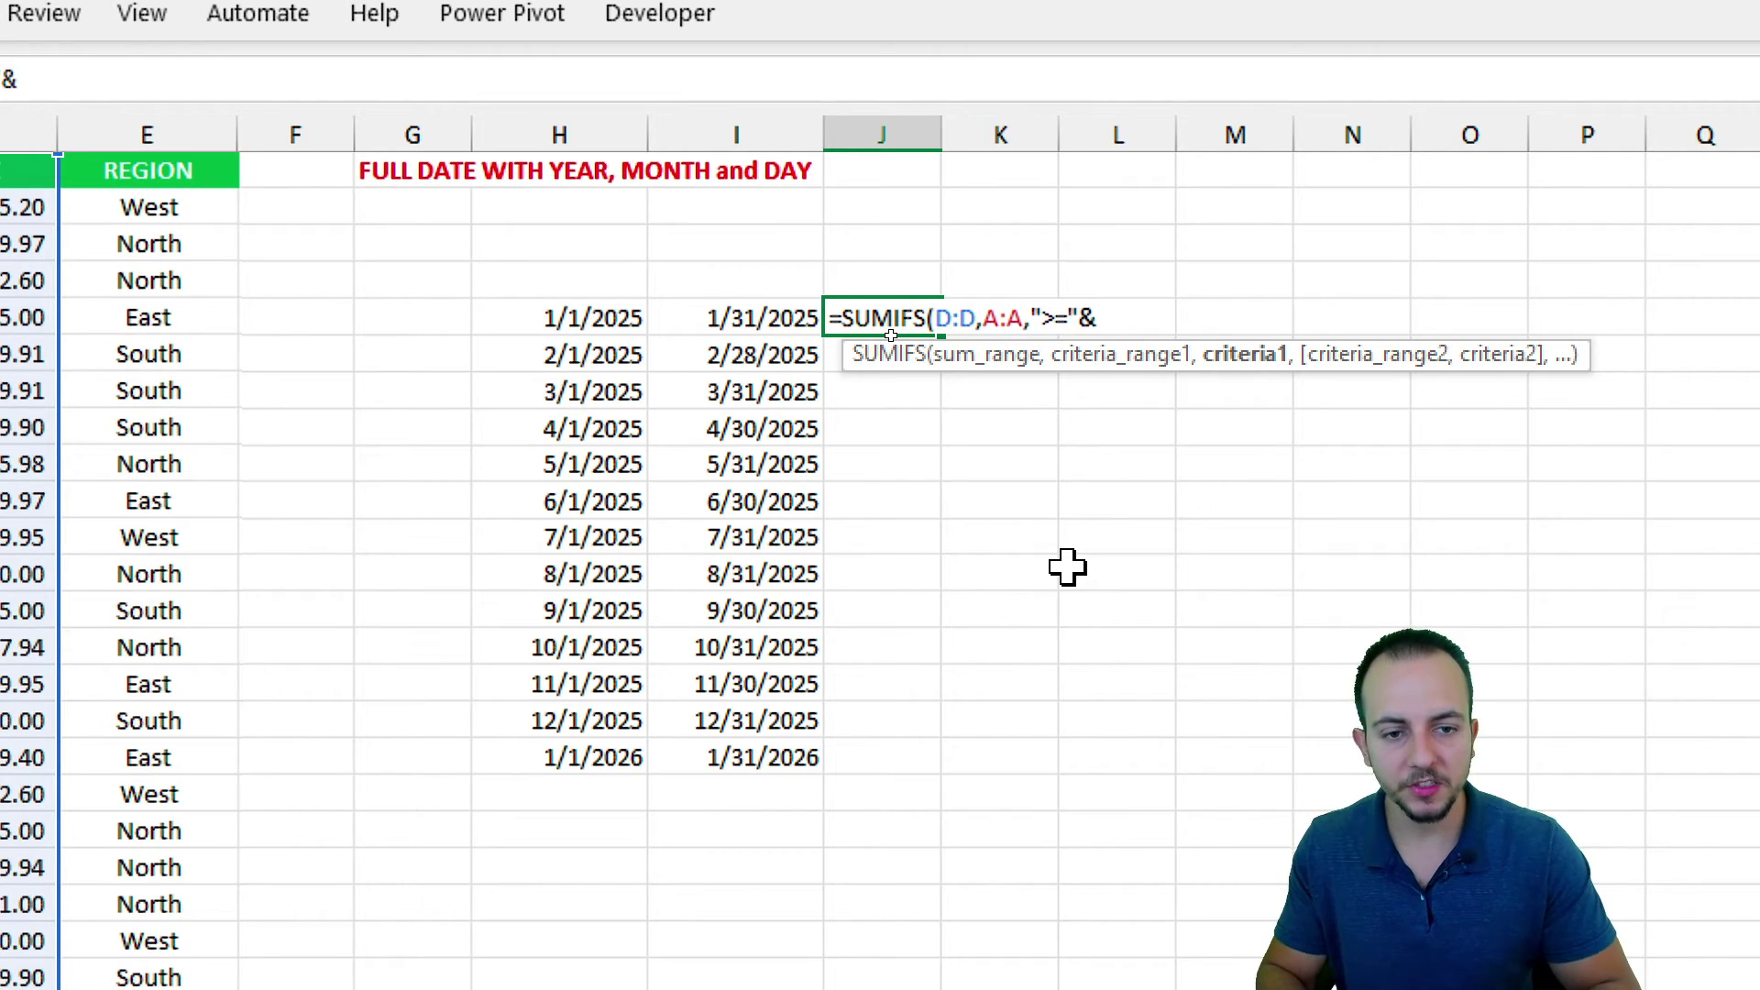
click(587, 320)
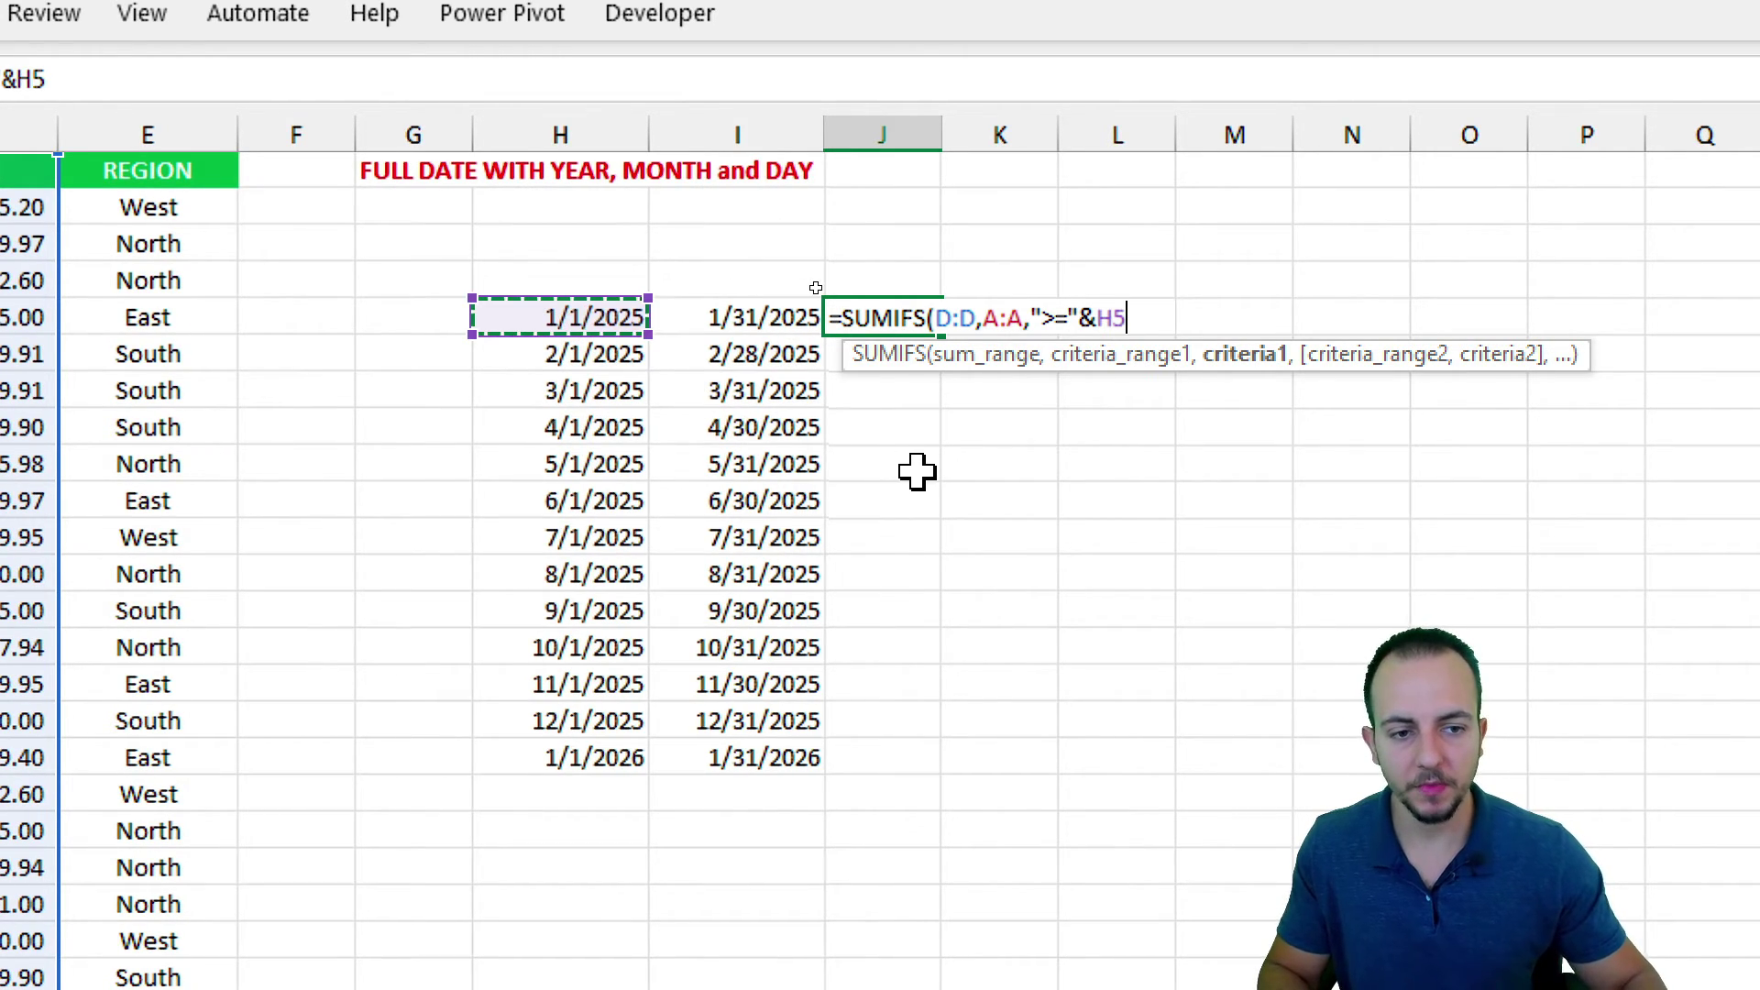
text(,)
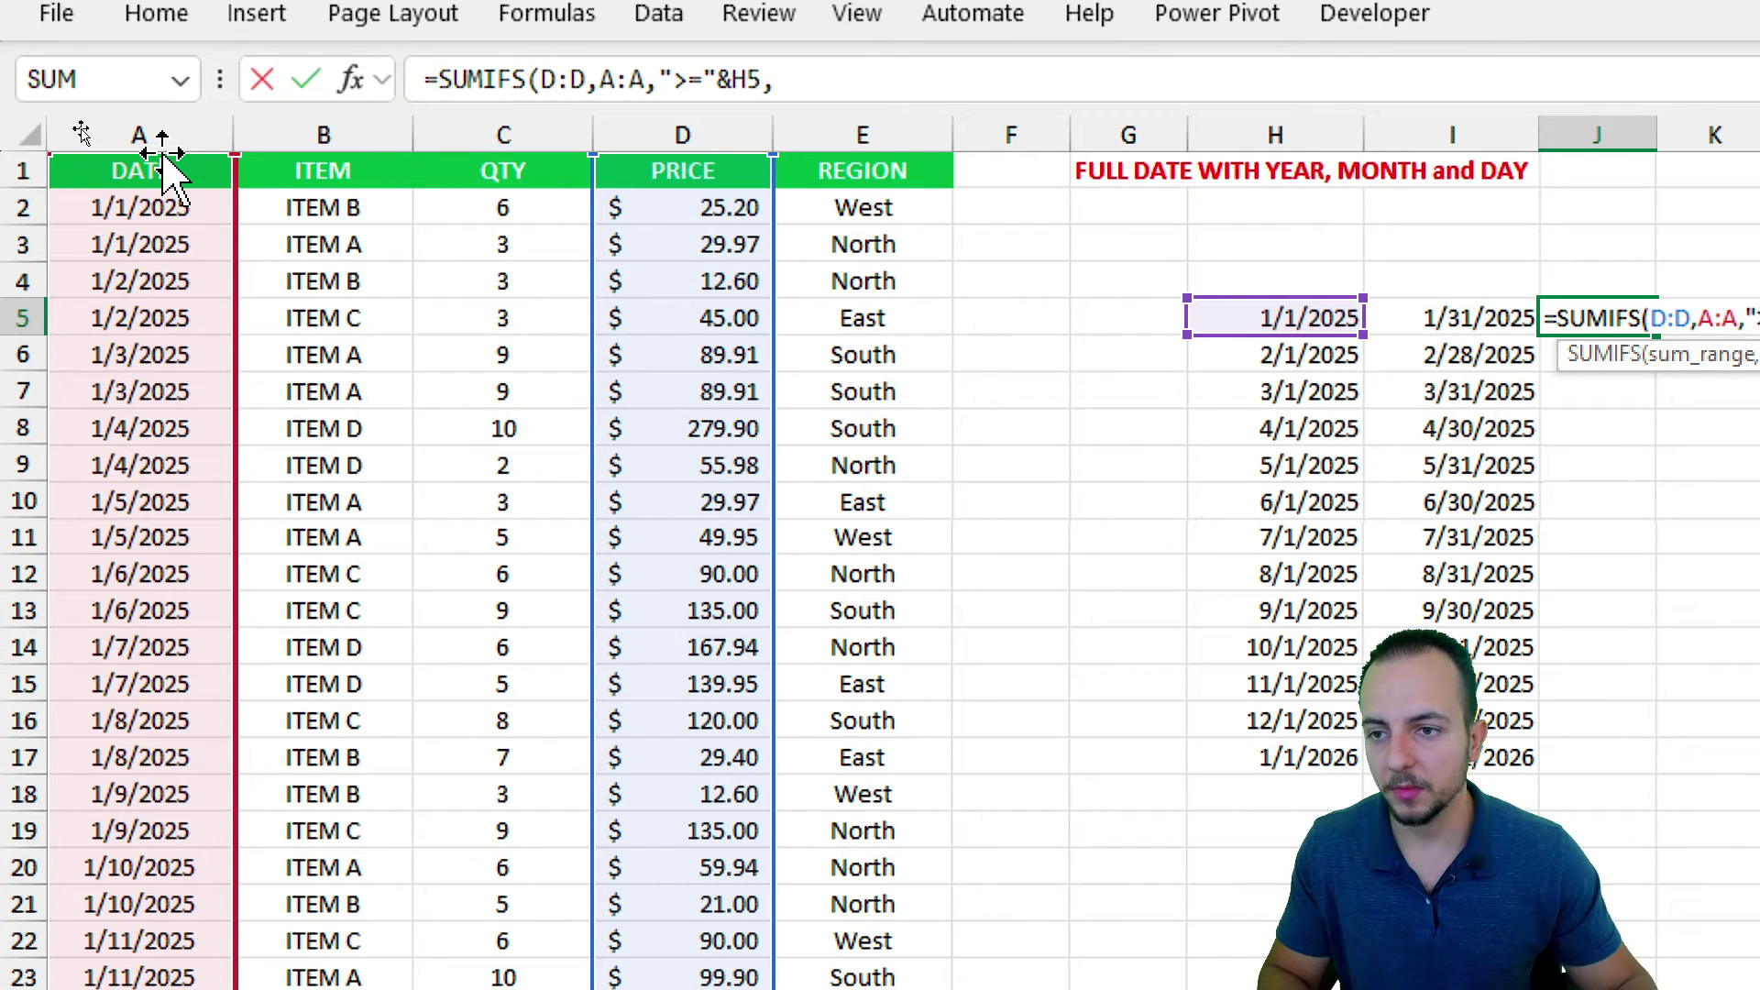
- Add the second criterion, DATE column A:A with "<="&I5 for the end date, and complete the formula in J5
click(165, 135)
text(,)
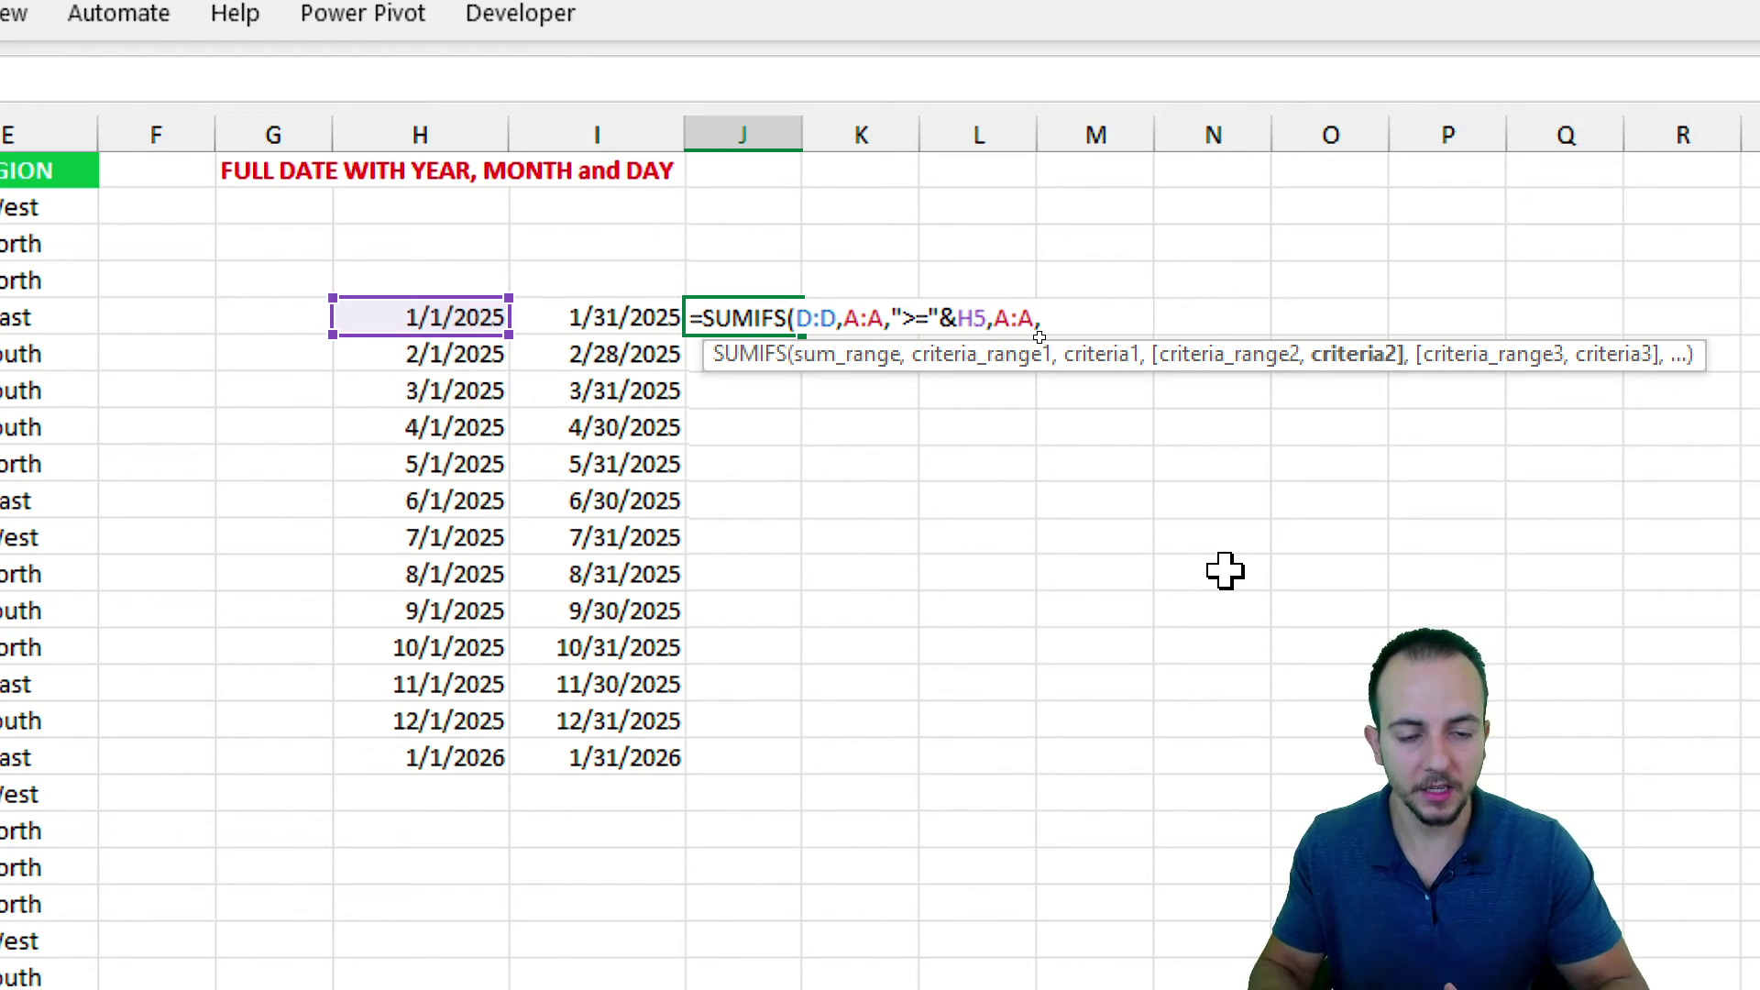
text("<)
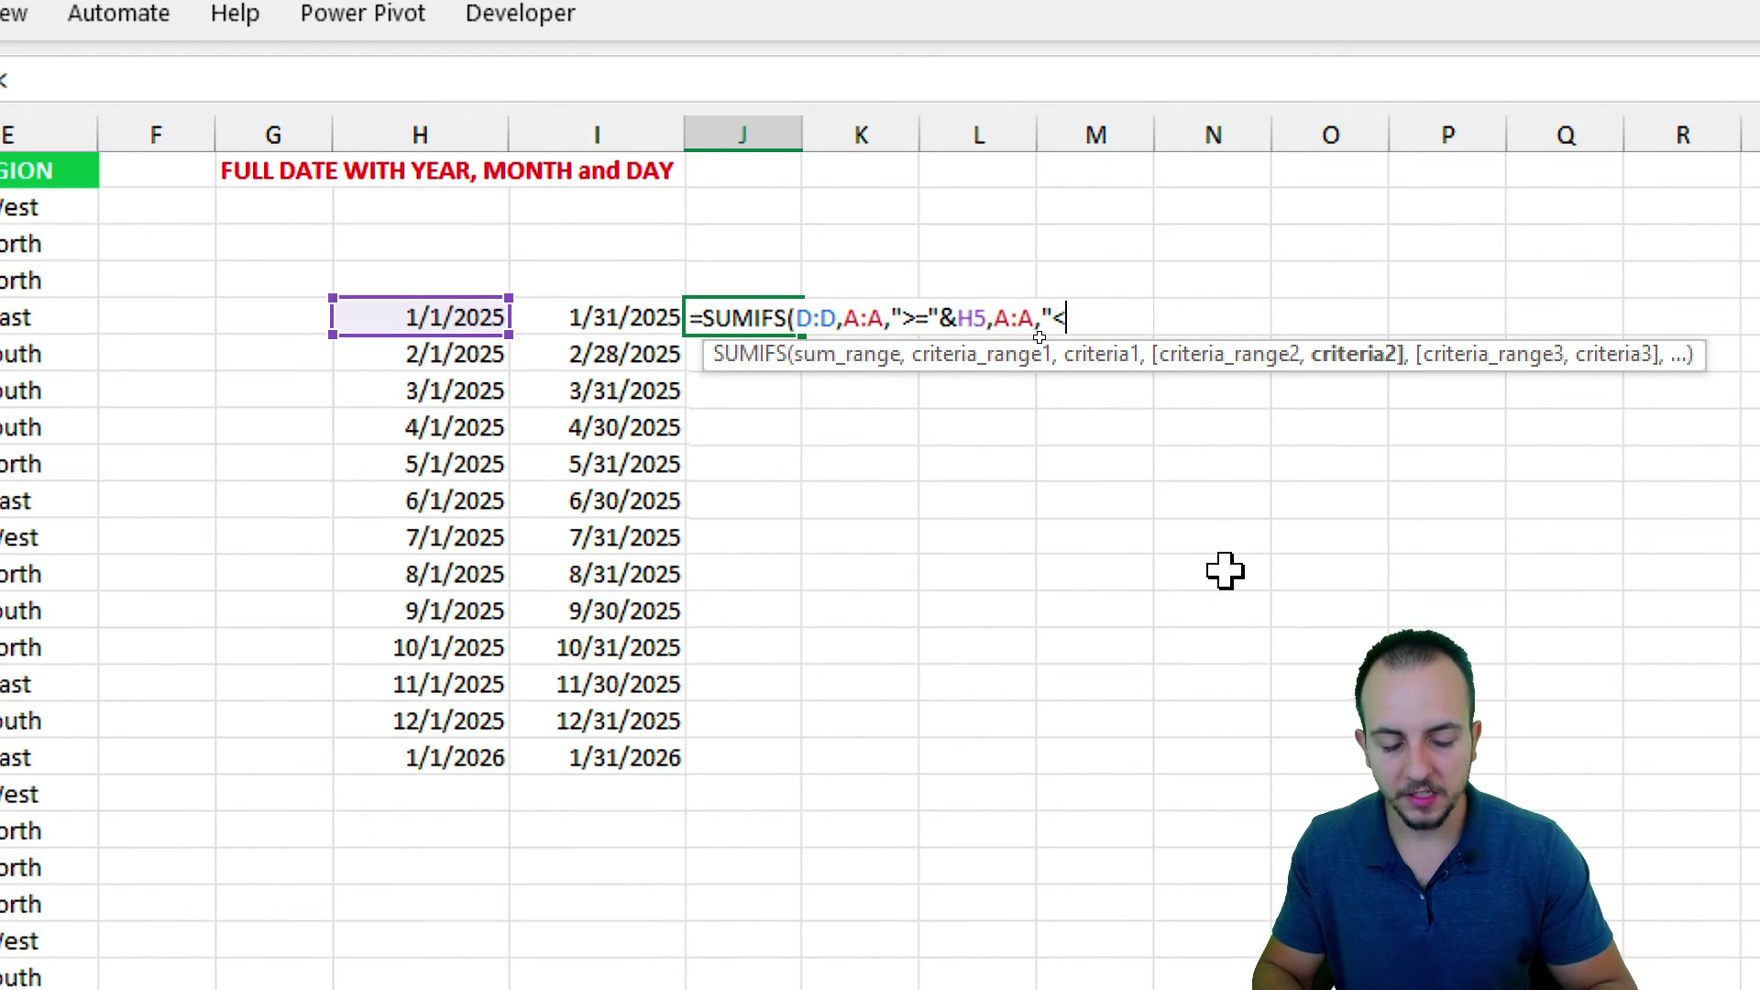
text(=")
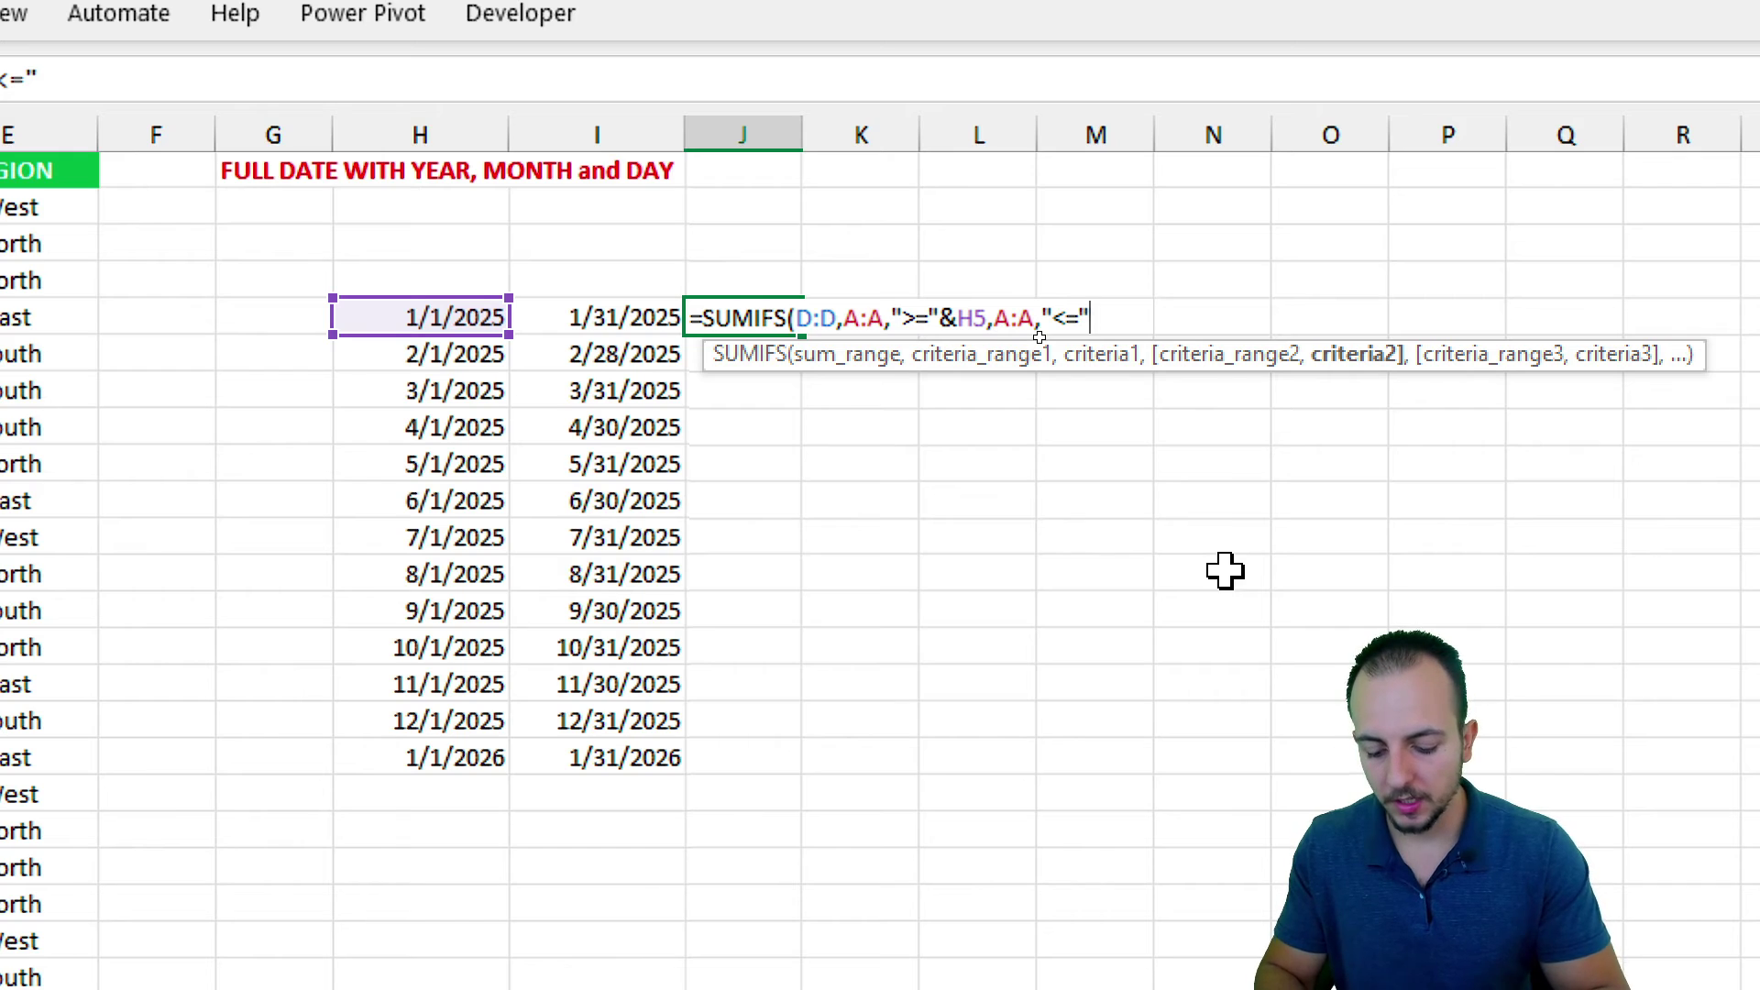
text(&)
click(641, 316)
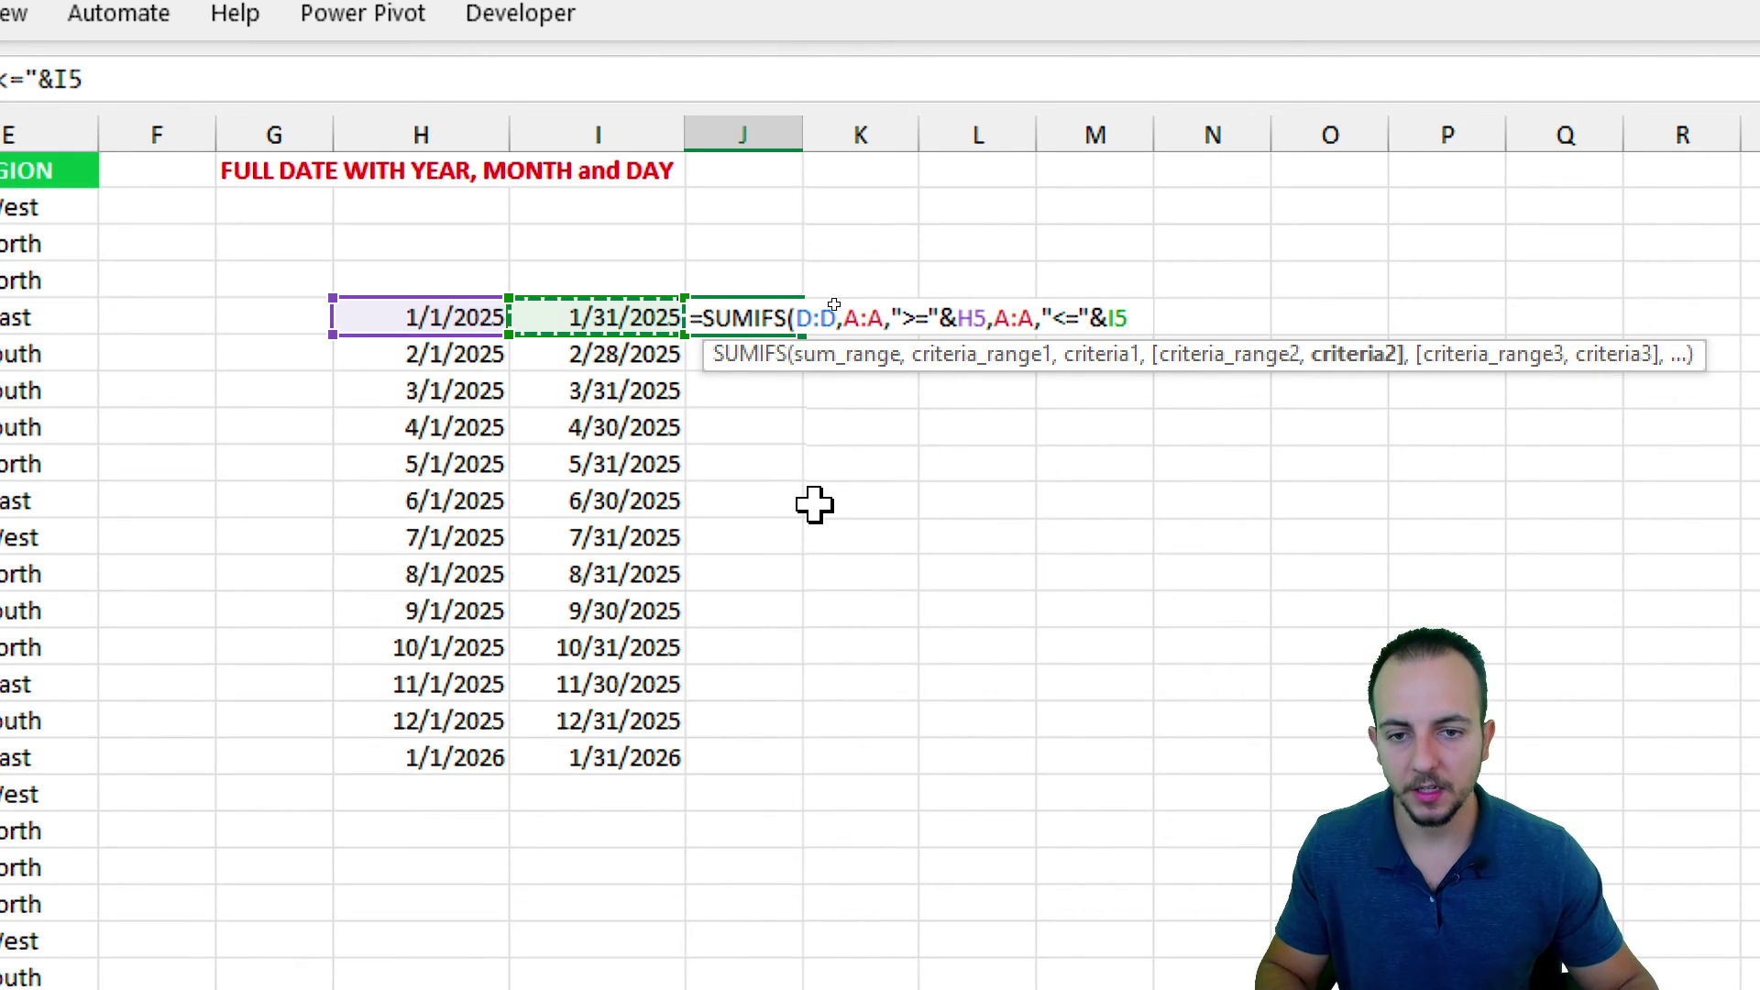
key(Return)
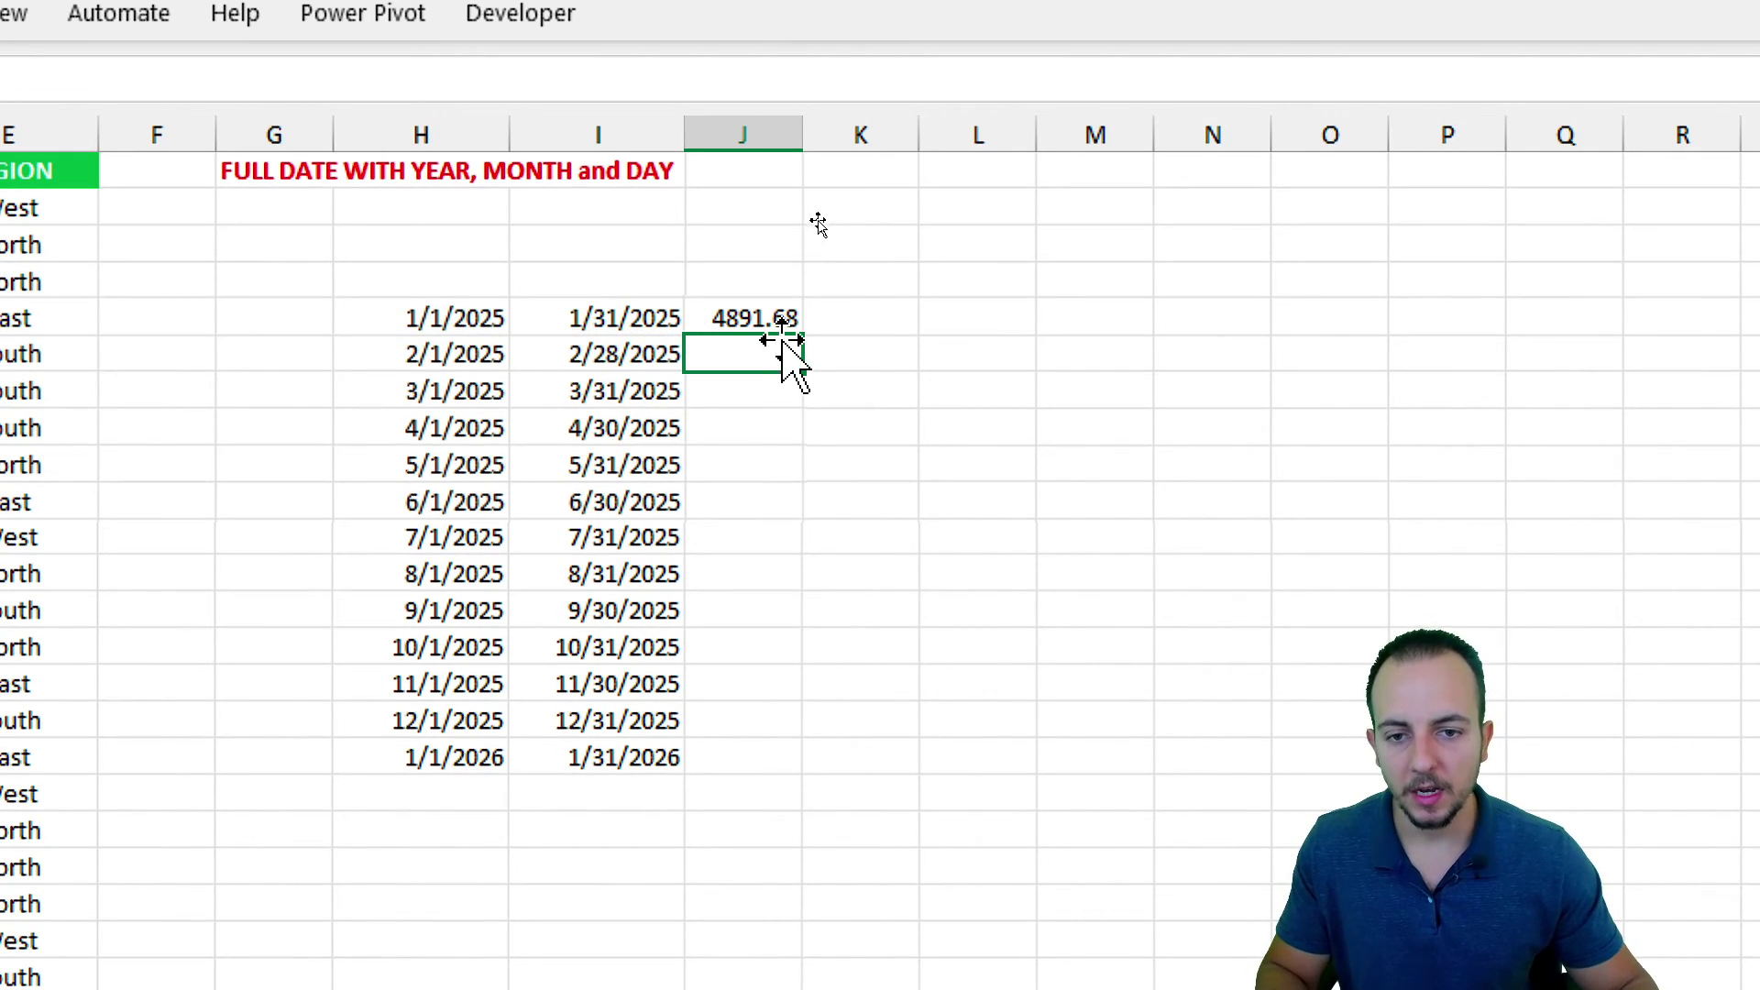
- Fill the SUMIFS formula from J5 down to J17 and apply the dollar accounting format to the totals
click(775, 317)
drag(801, 334, 803, 775)
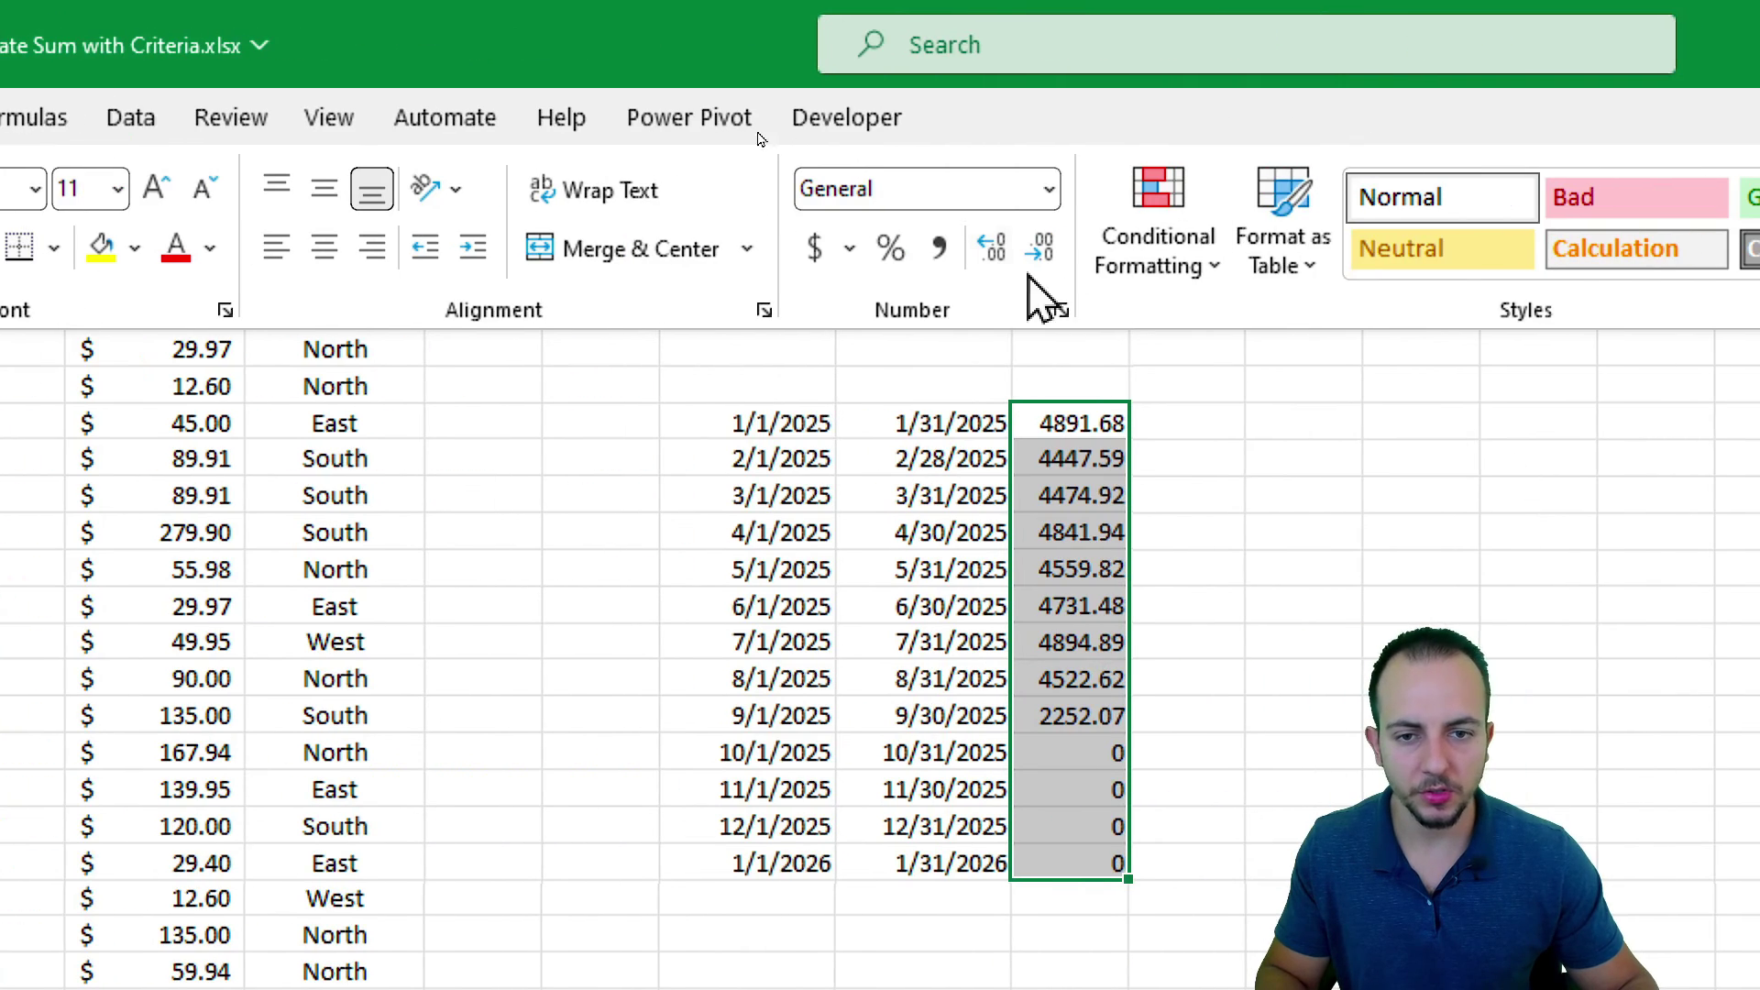
click(837, 261)
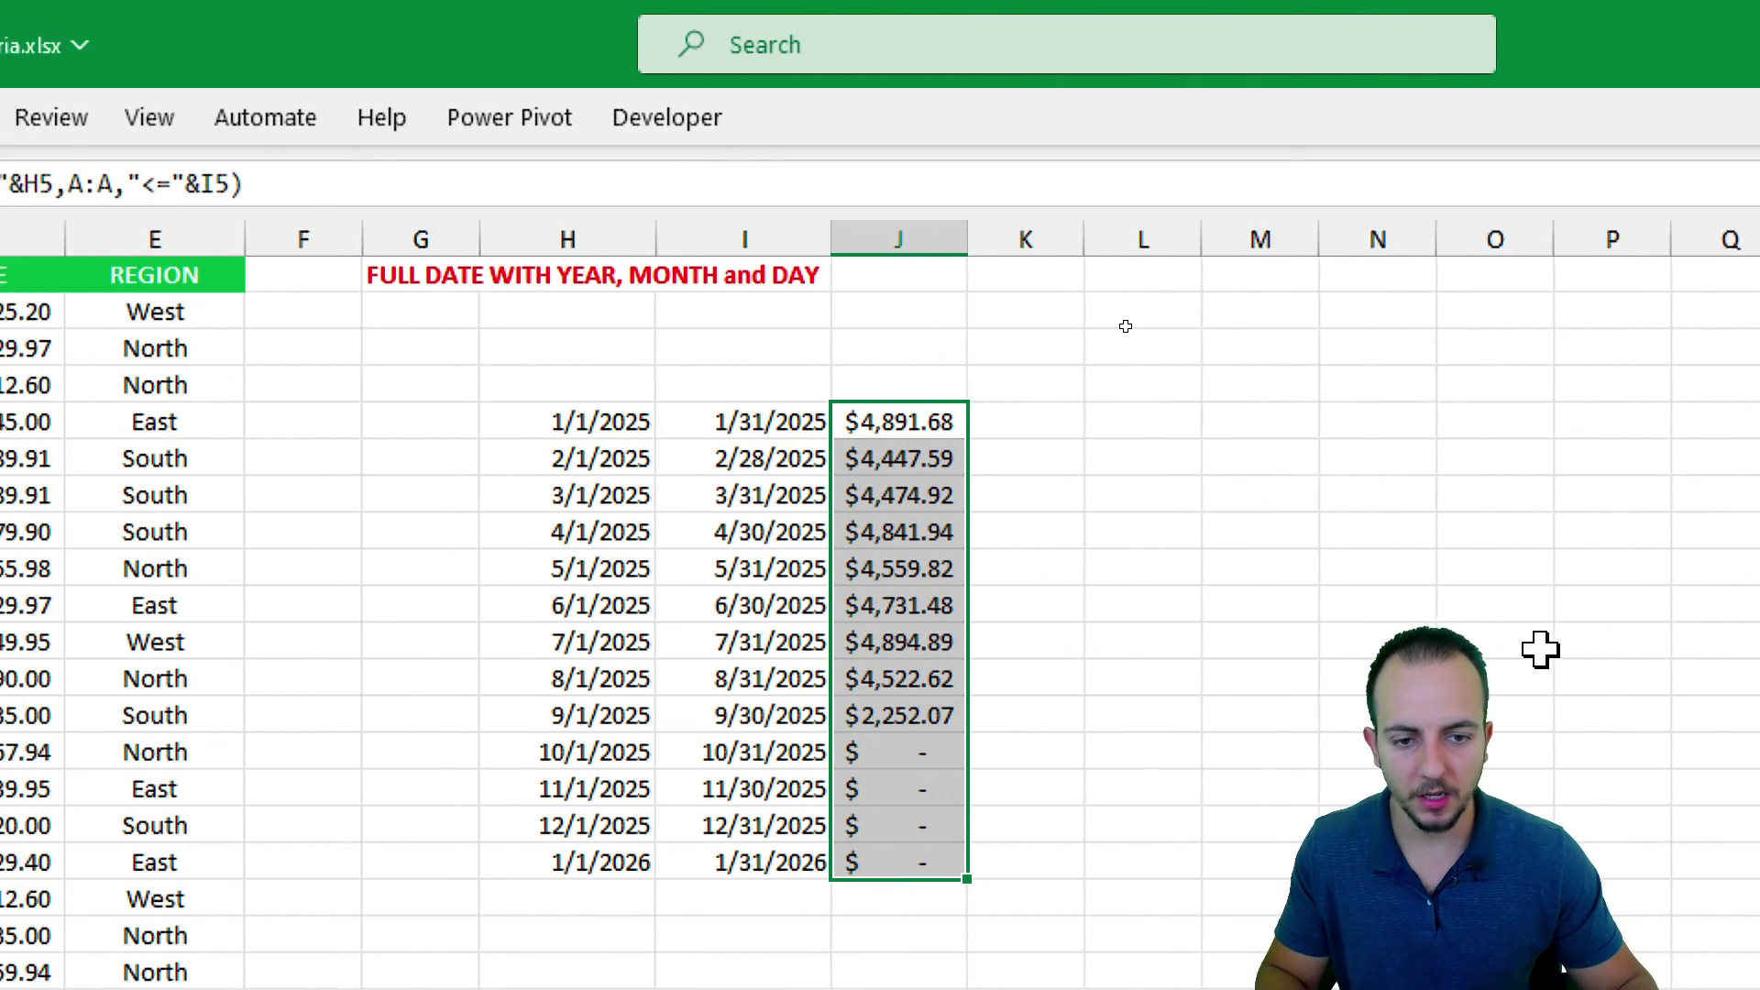
click(1558, 679)
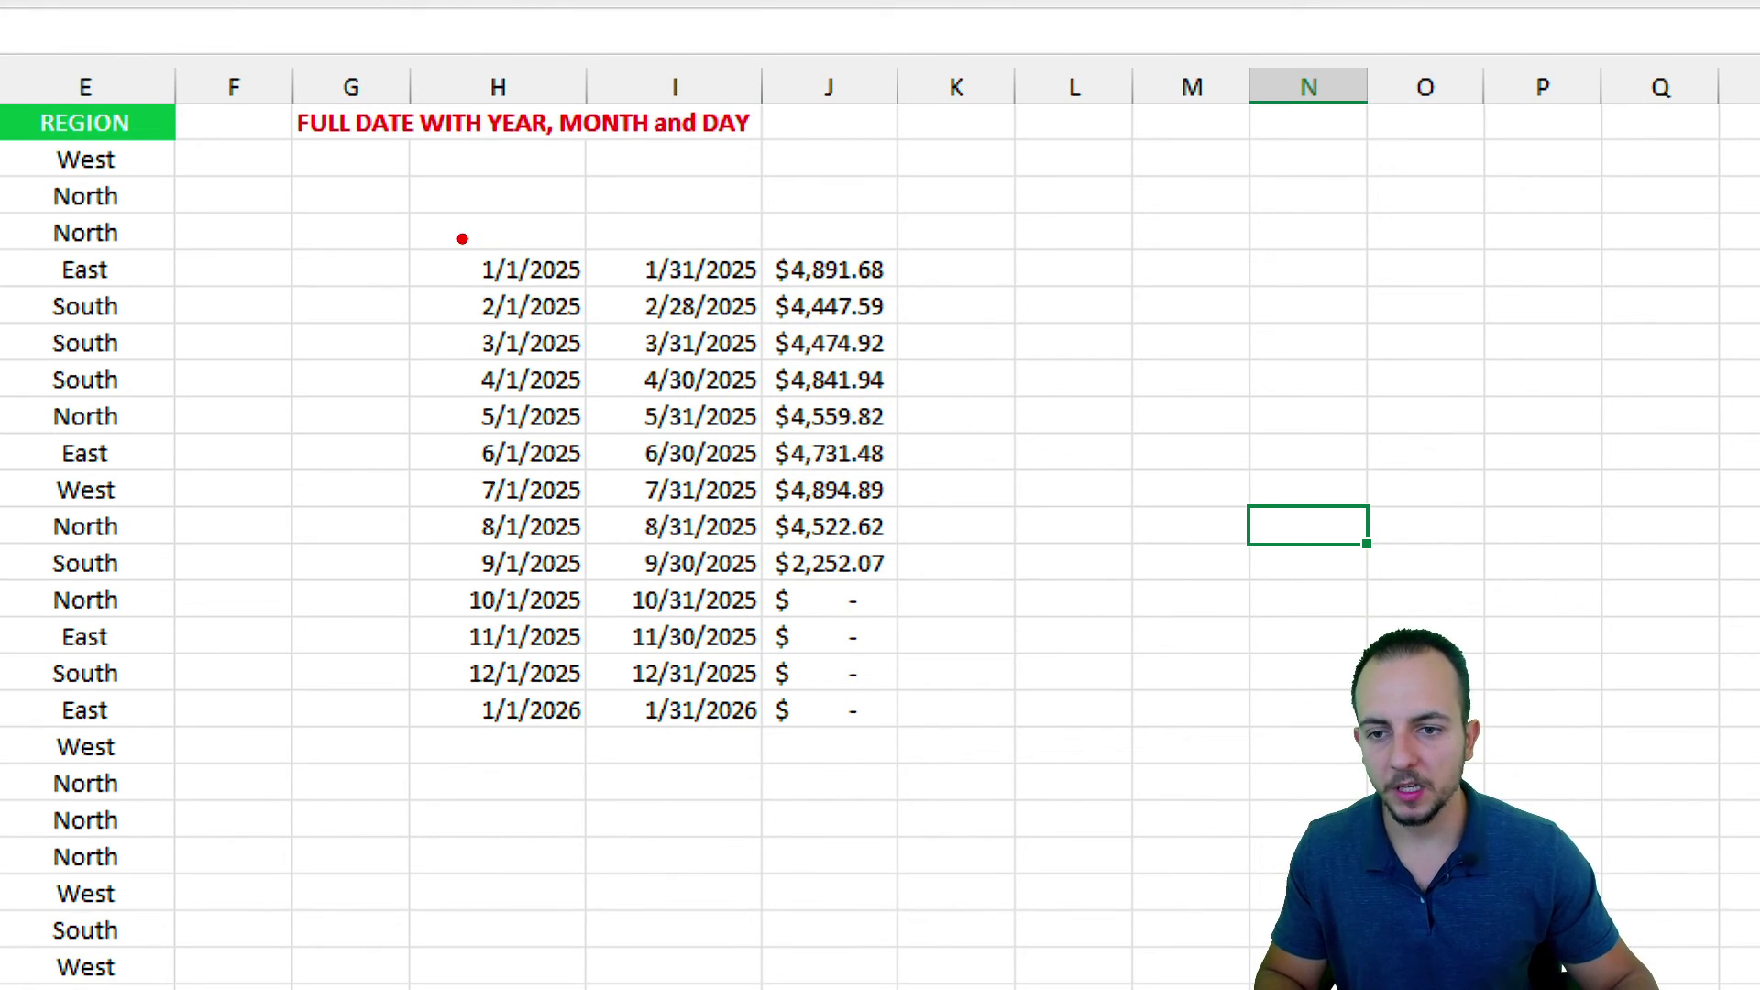
drag(443, 235, 908, 750)
mouse_move(158, 813)
mouse_down()
mouse_move(502, 753)
mouse_move(490, 819)
mouse_up()
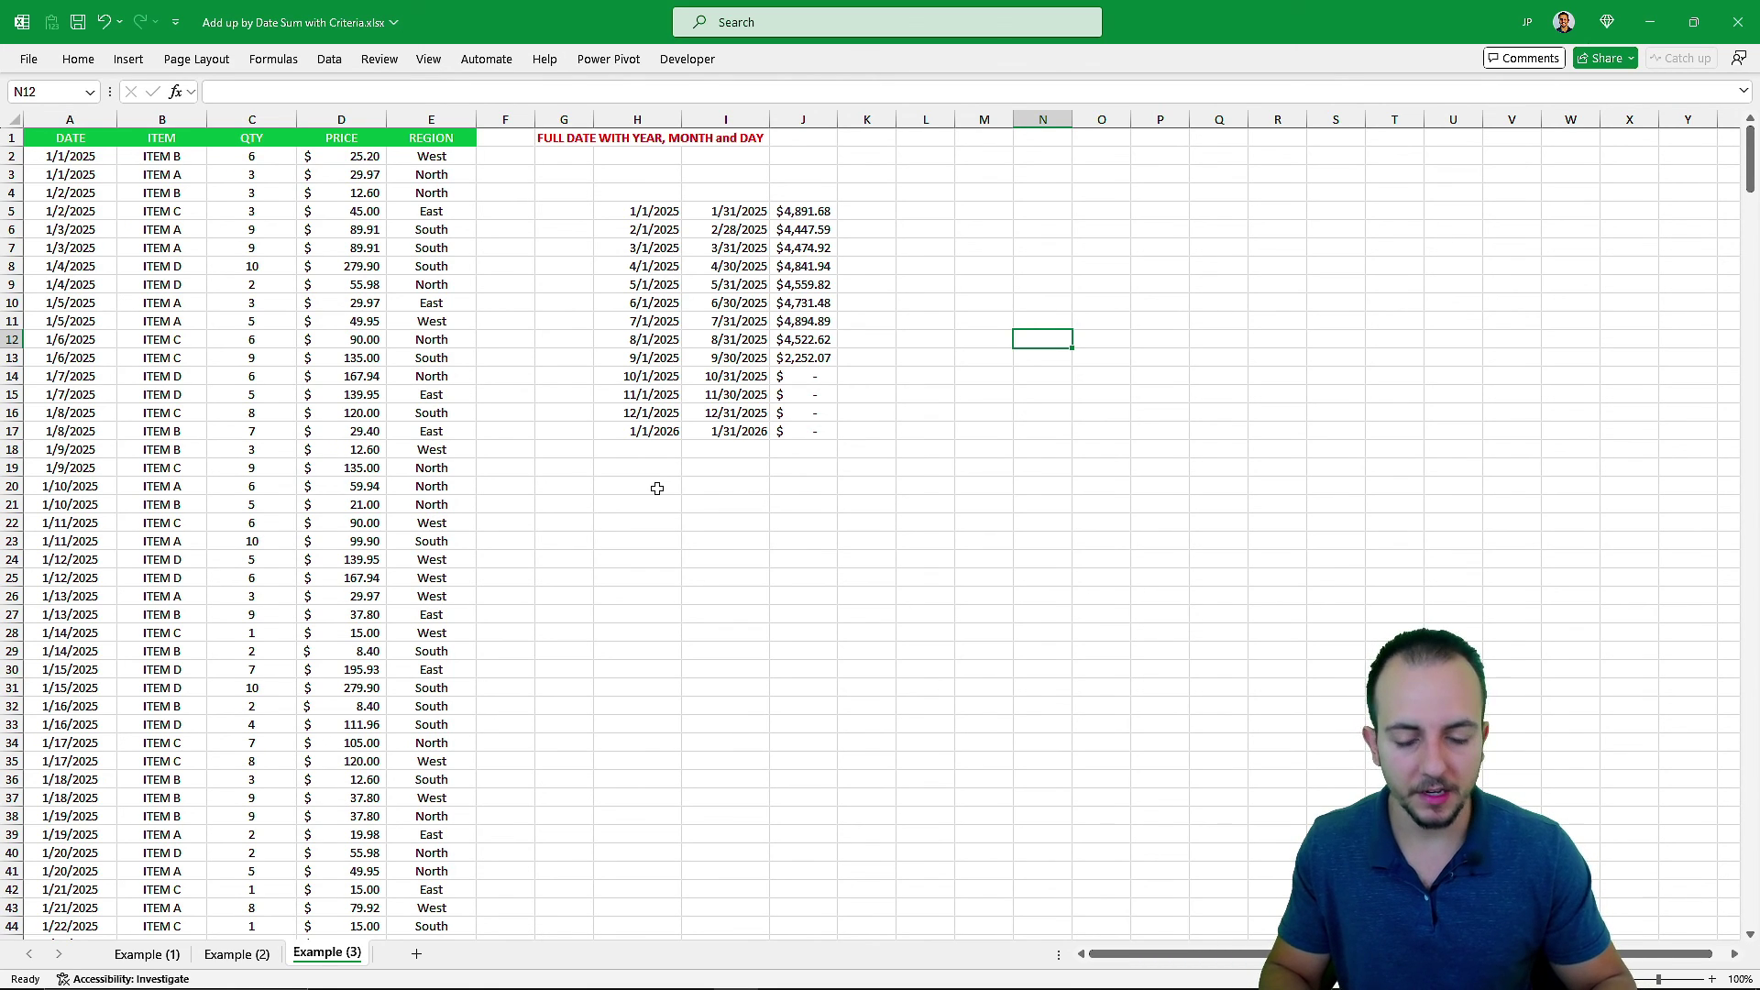
- Return to the Example (1) sheet with the yearly totals
key(ctrl+Page_Up)
key(ctrl+Page_Up)
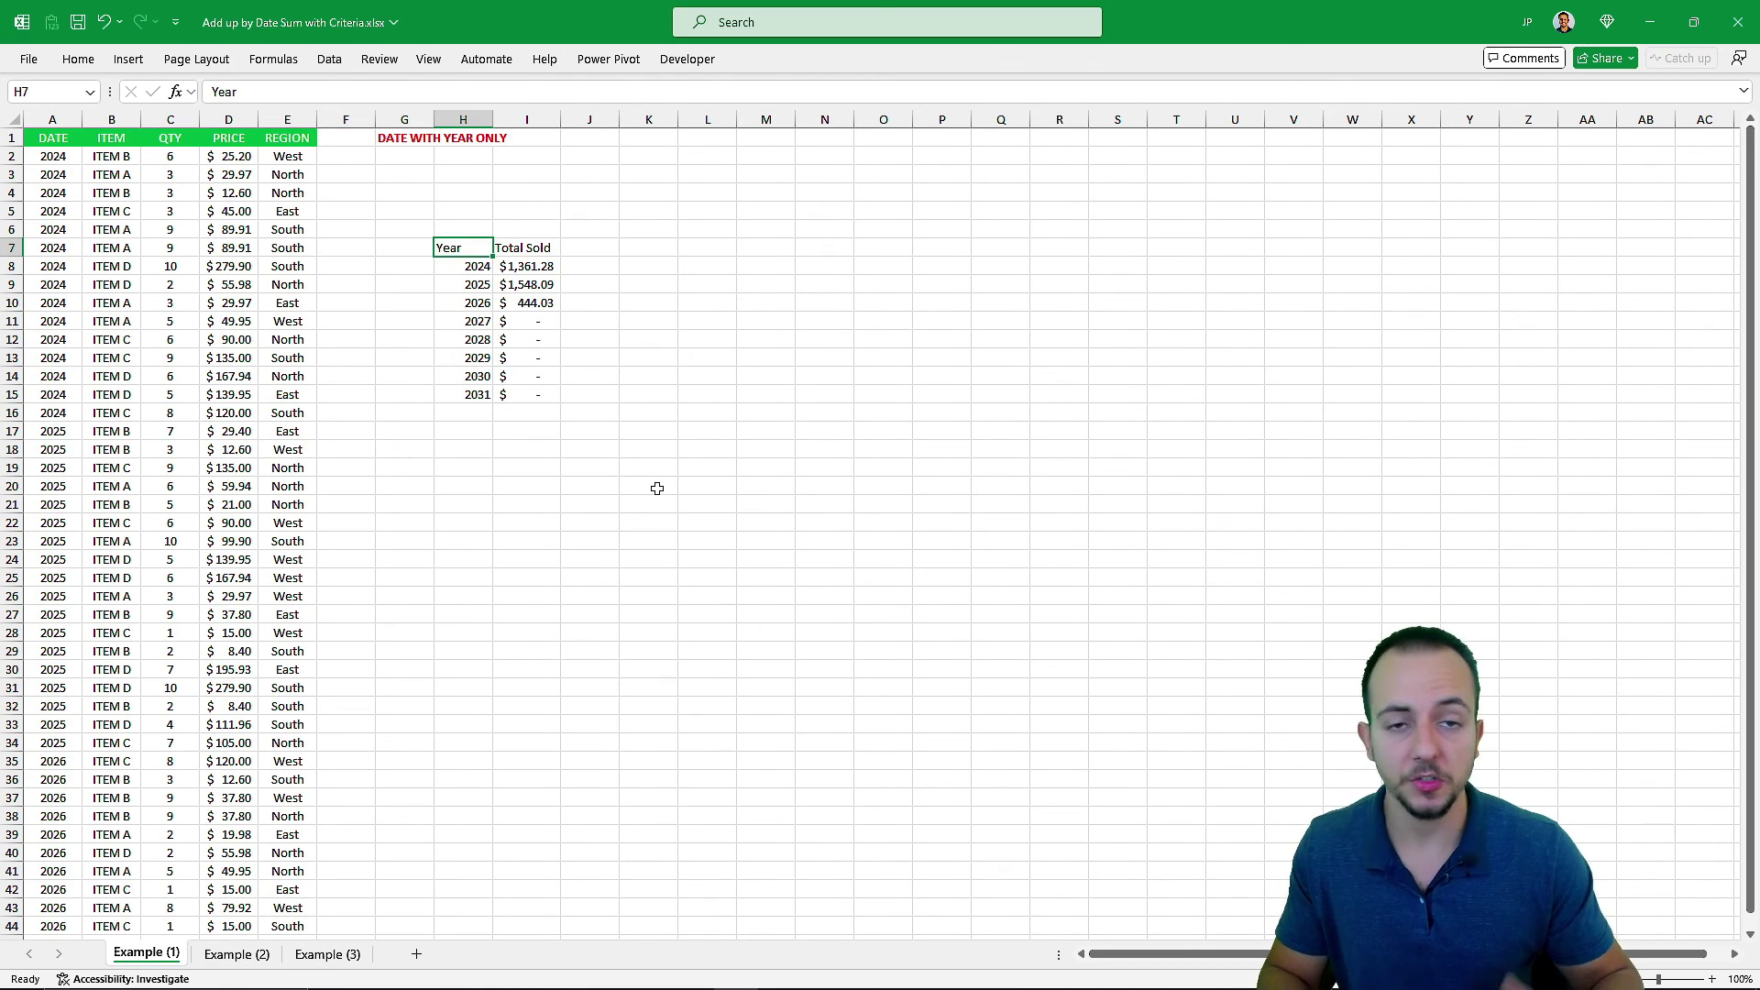